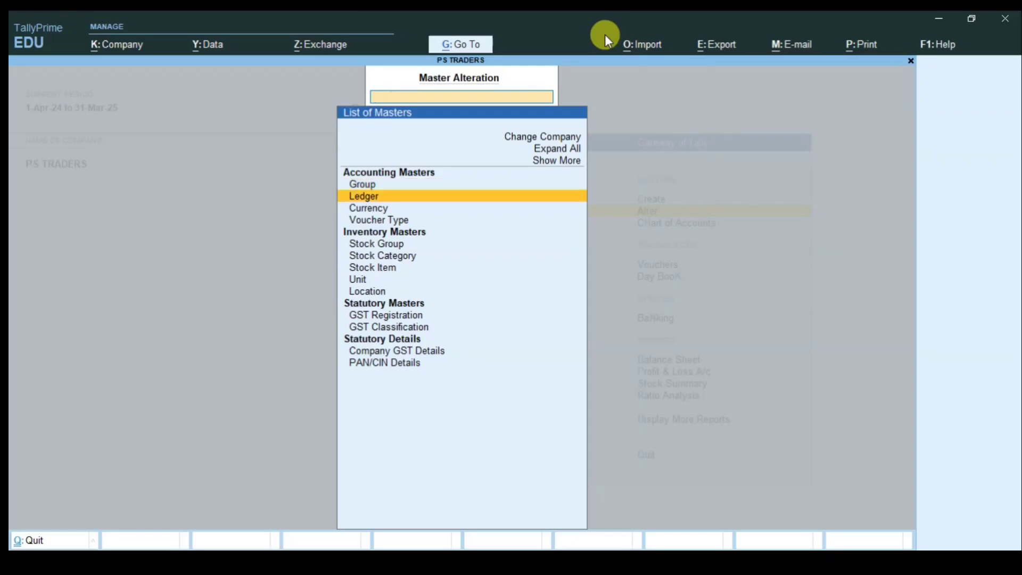
List the voucher types available for alteration, including the inactive ones.
key(Return)
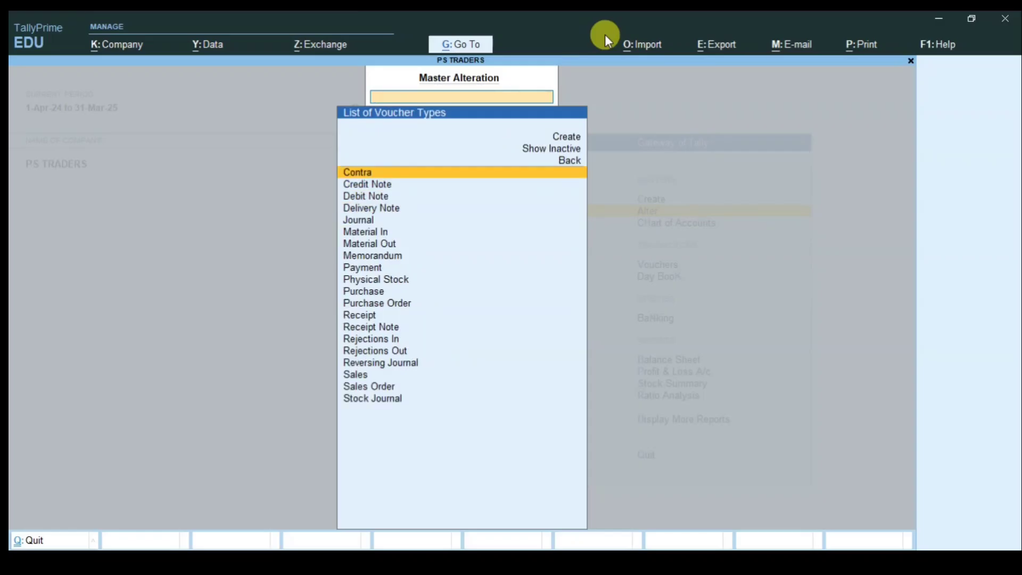
key(Up)
key(Up)
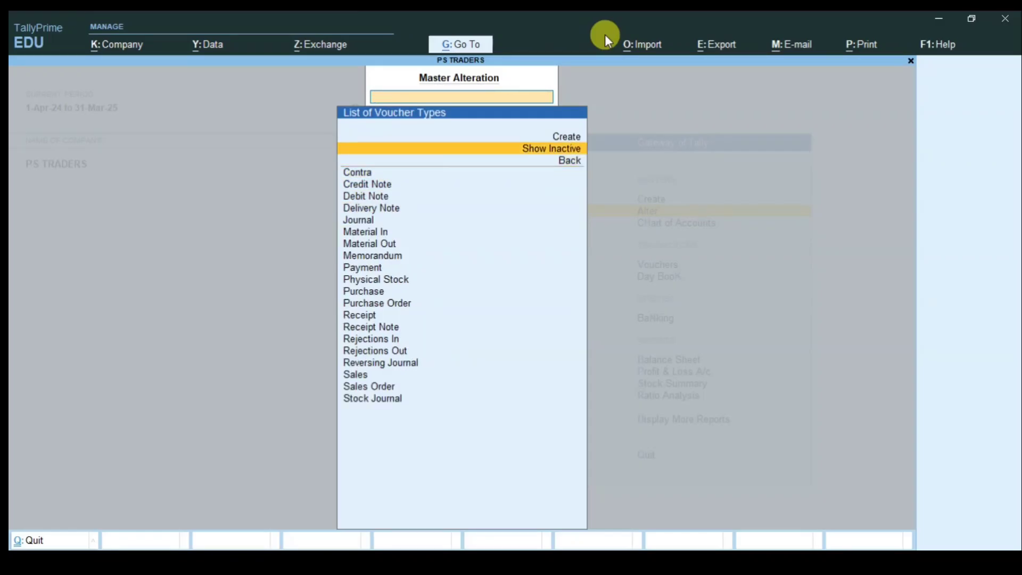
key(Return)
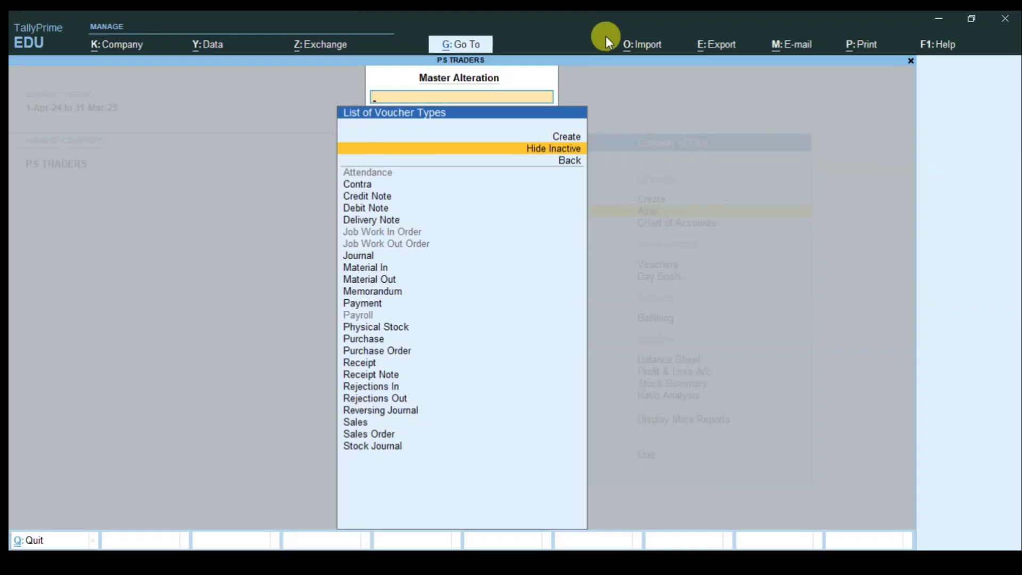
Check the activation setting of the Credit Note voucher type and close it without saving changes.
key(Down)
key(Down)
key(Down)
key(Down)
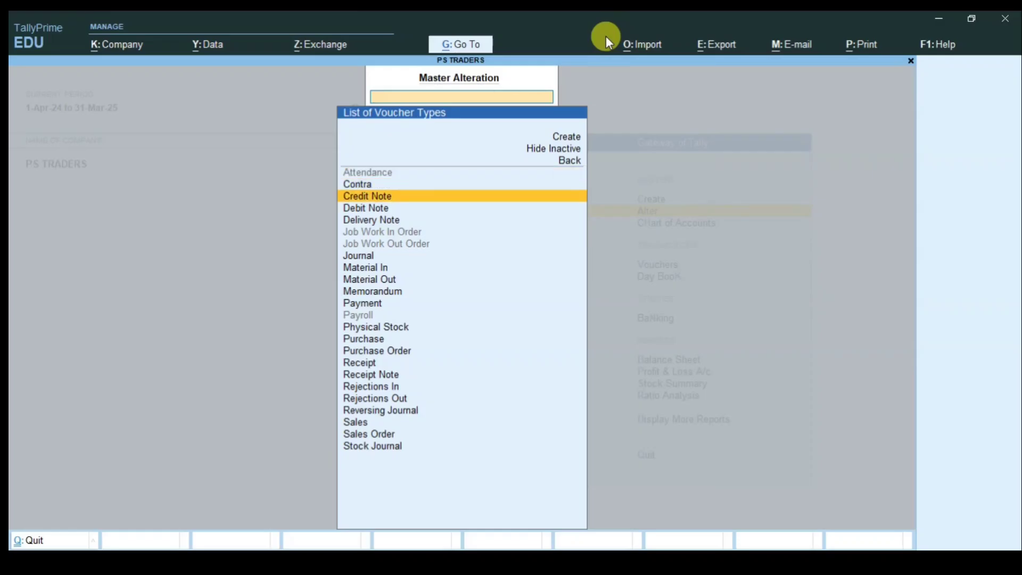
key(Return)
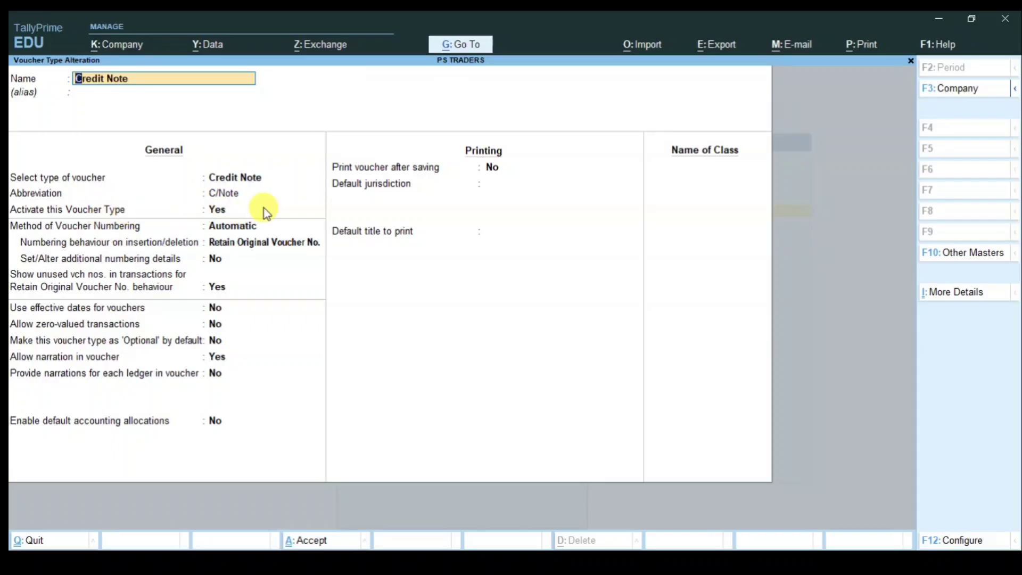
key(BackSpace)
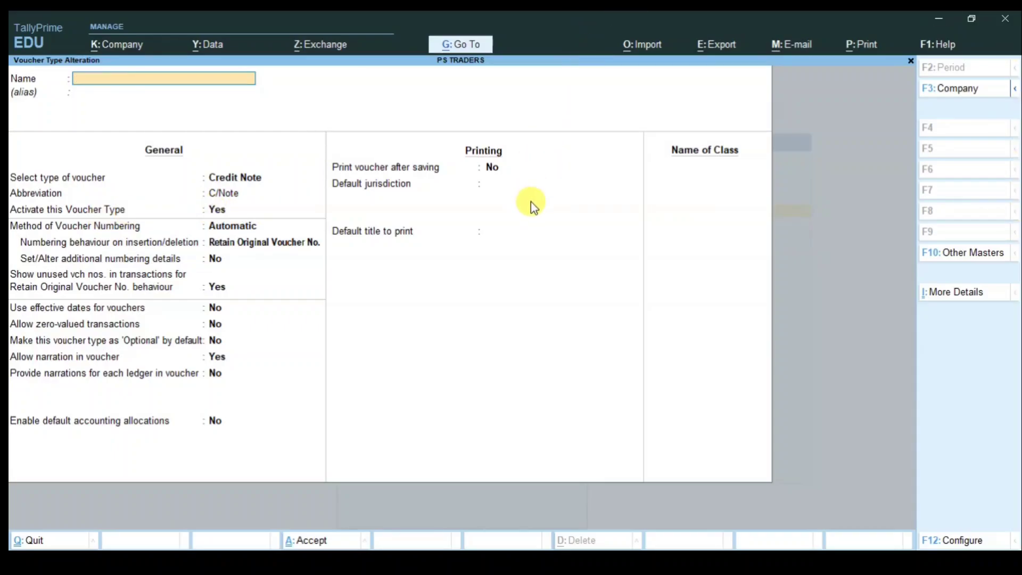
key(Escape)
key(Return)
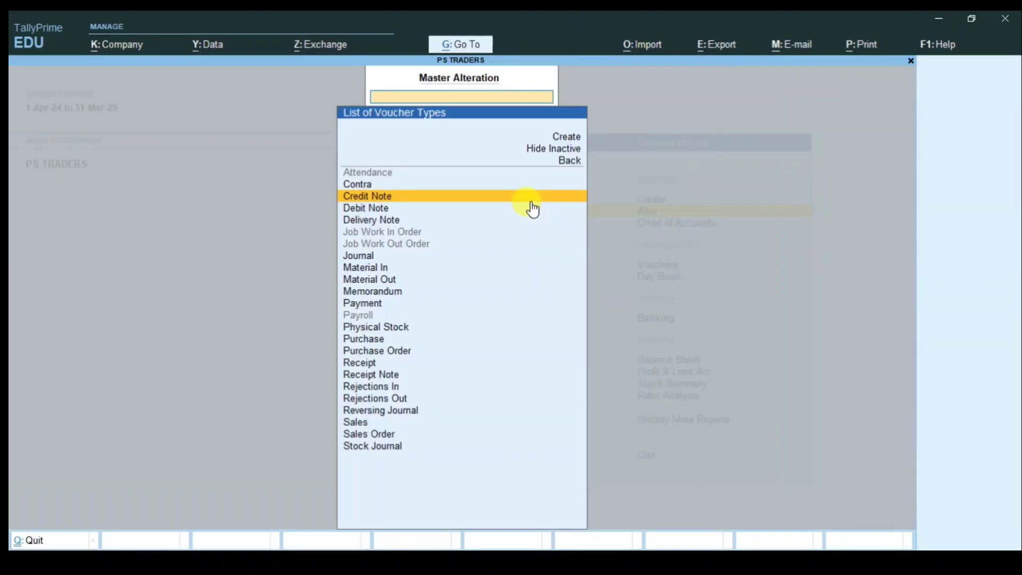
Check the activation setting of the Debit Note voucher type and close it without saving changes.
click(533, 209)
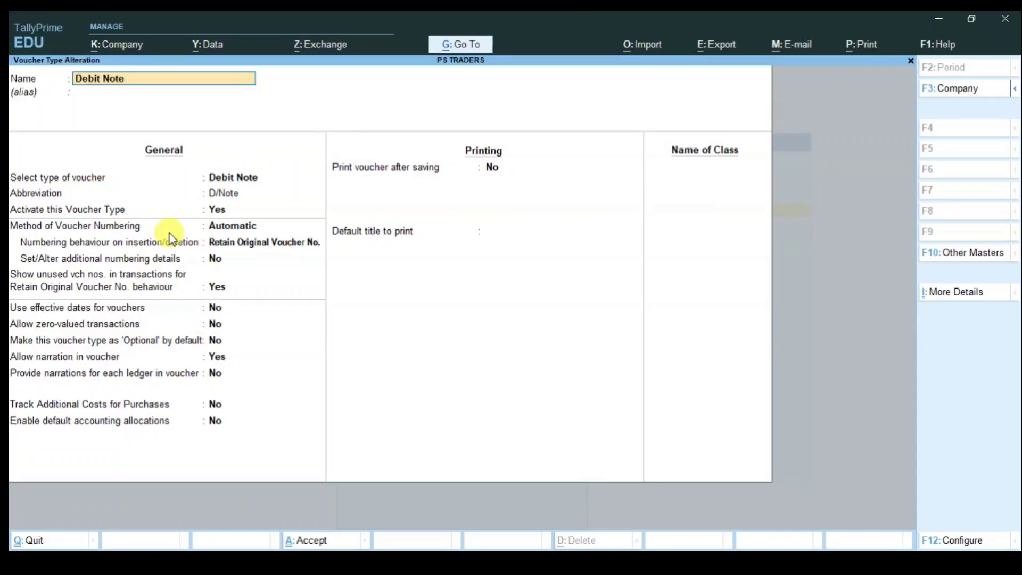
key(BackSpace)
key(Escape)
key(Return)
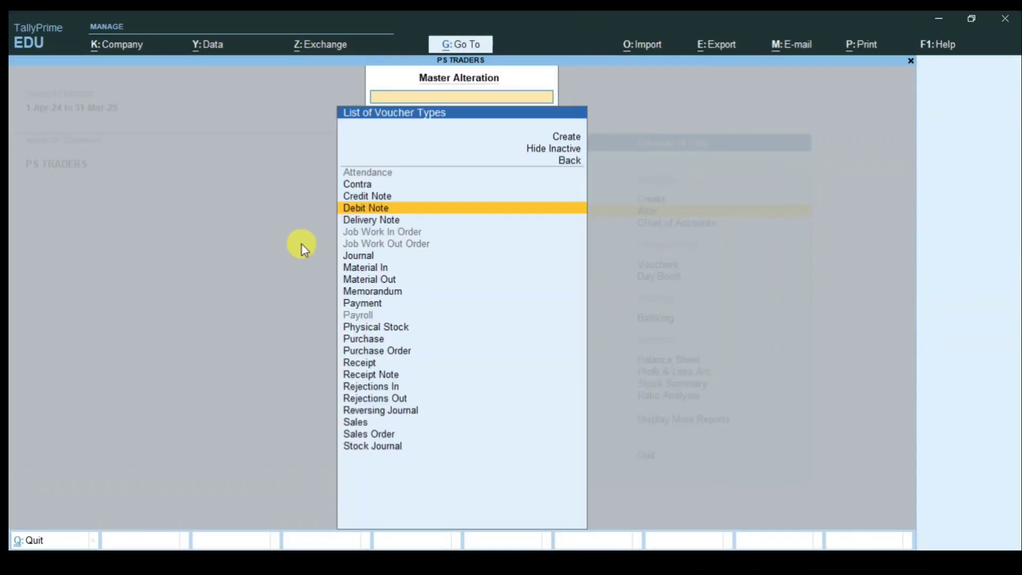
Activate the Delivery Note voucher type, keep its other settings, and save the alteration.
key(Down)
key(Return)
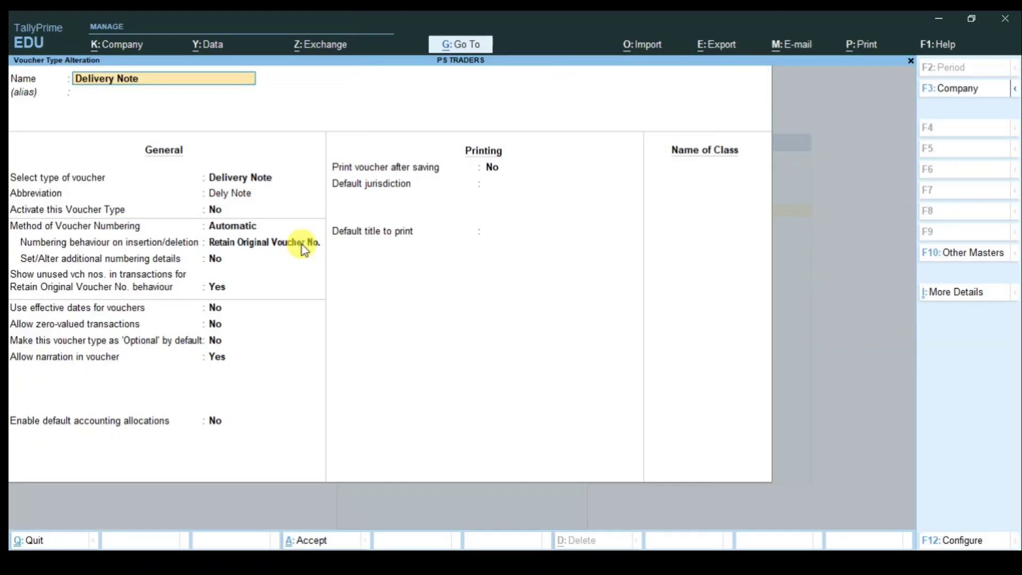
click(216, 211)
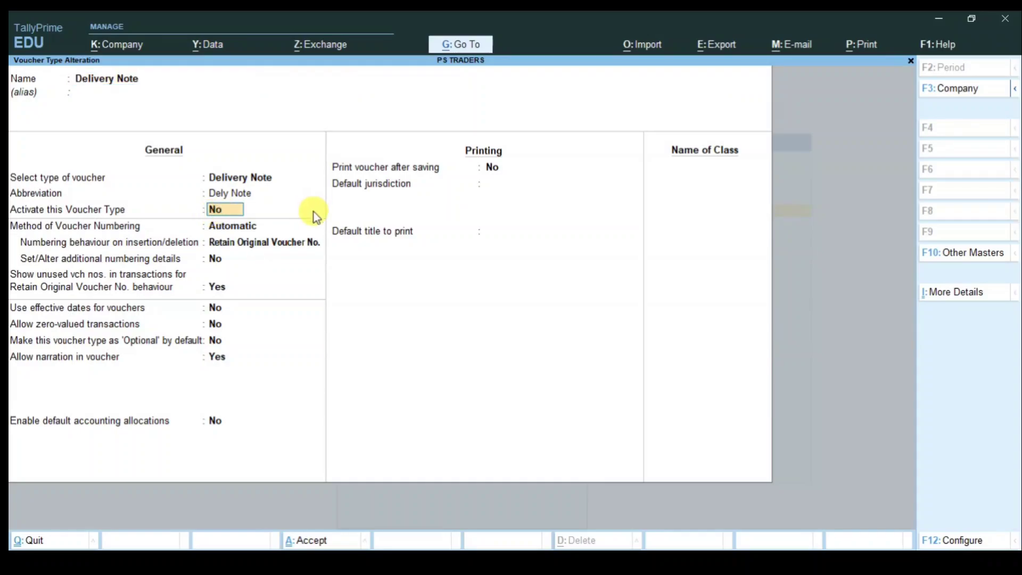
text(y)
key(Return)
key(Return)
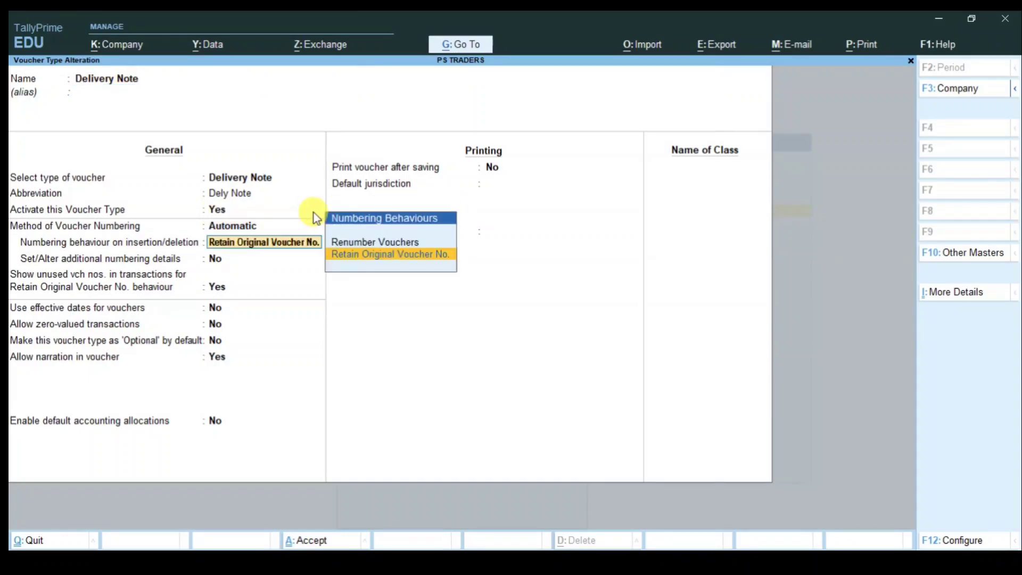
key(Return)
key(Return)
key(Return)
key(Return)
key(Return)
key(Return)
key(Return)
key(Return)
key(Return)
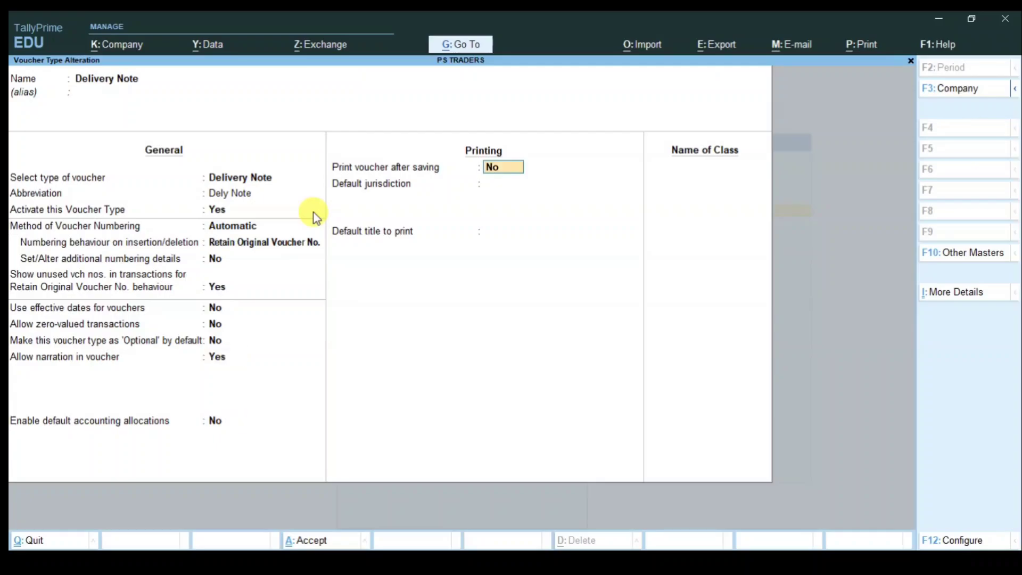
key(Return)
key(Return)
key(Return)
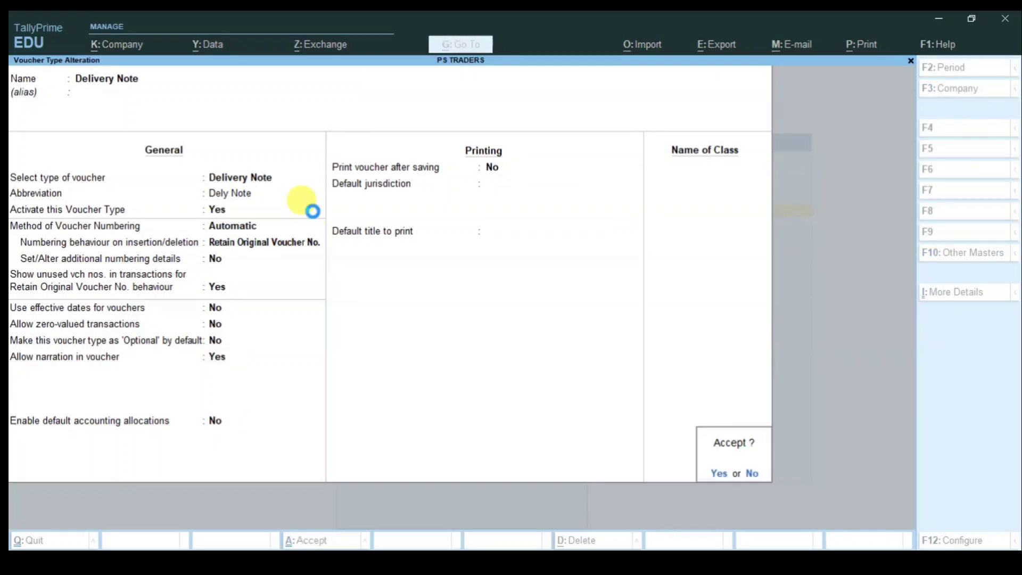
key(Return)
Open the Purchase Order voucher type for alteration, set its activation to Yes, and save it.
key(Down)
key(Down)
key(Down)
key(Down)
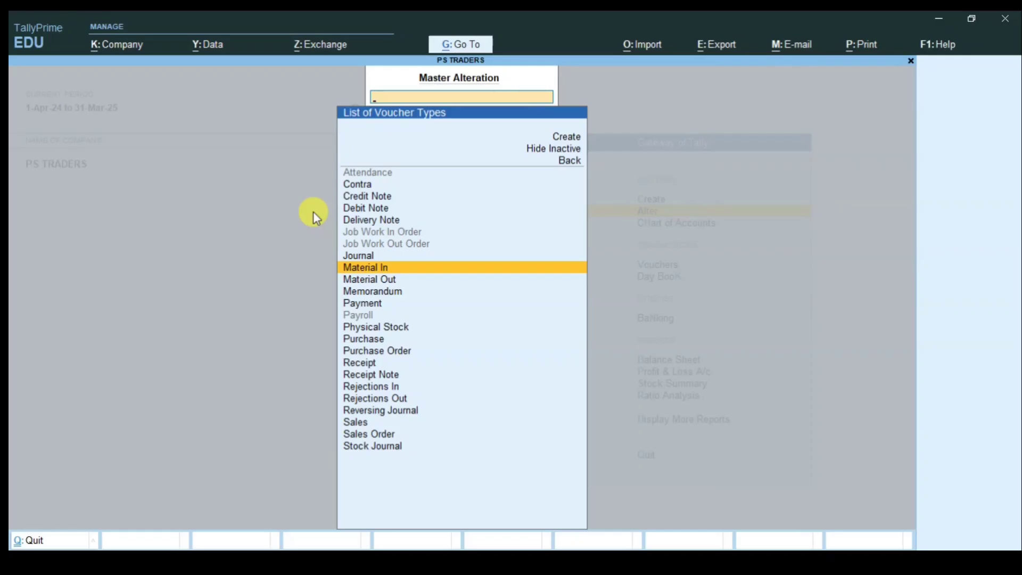
key(Down)
key(Down)
key(Down)
key(Down)
key(Down)
key(Down)
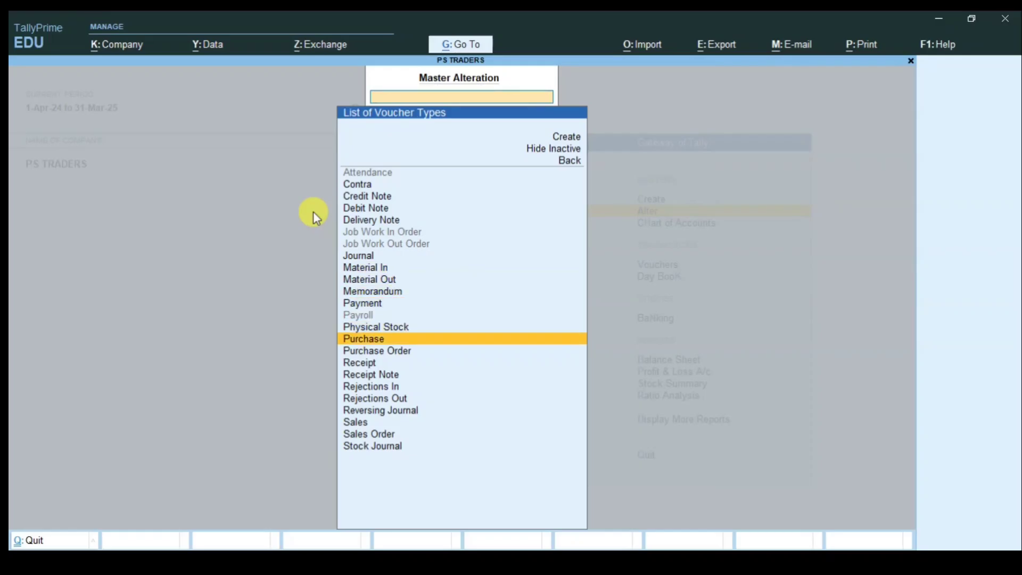
key(Down)
key(Return)
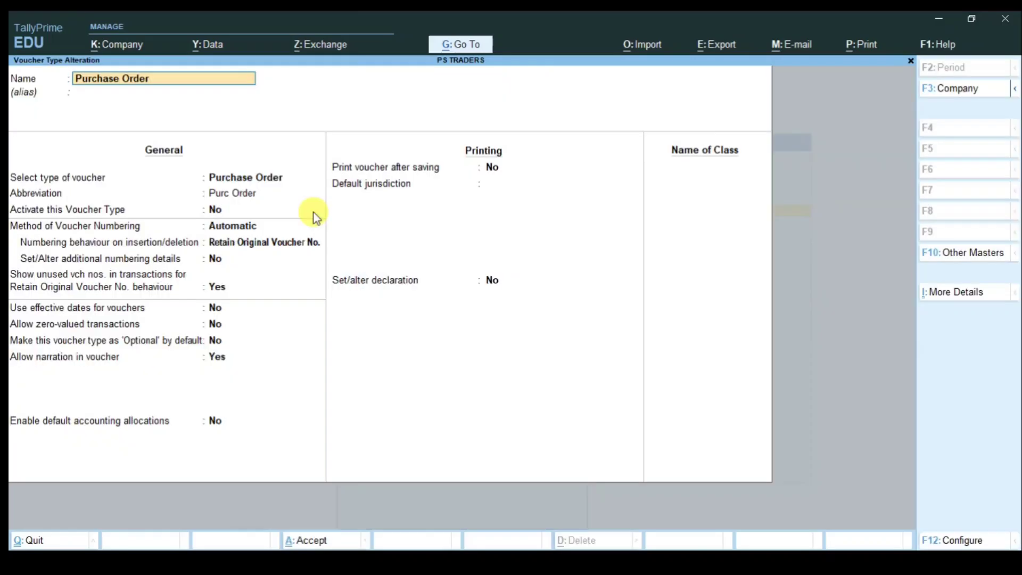
click(221, 217)
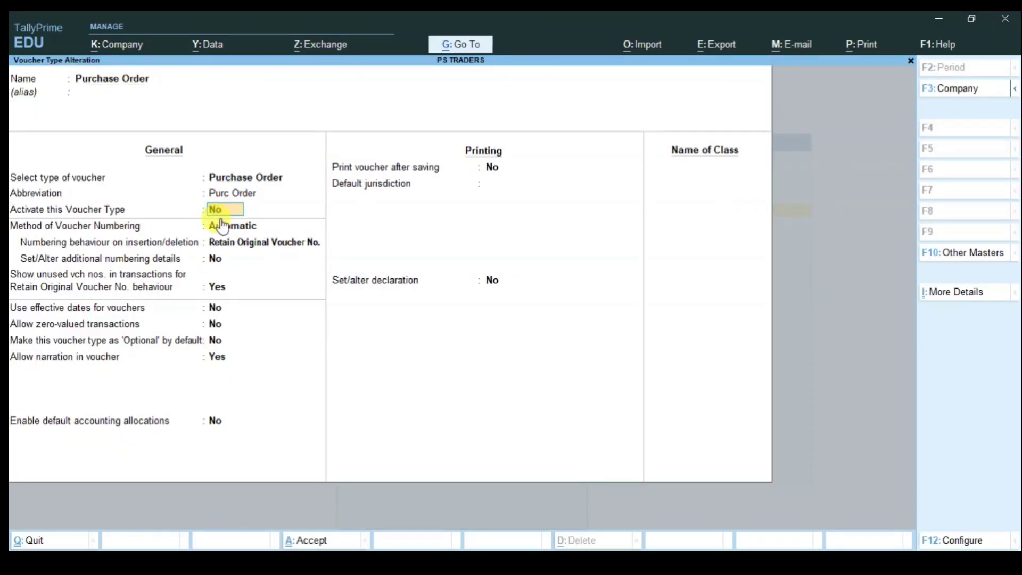
key(y)
key(Return)
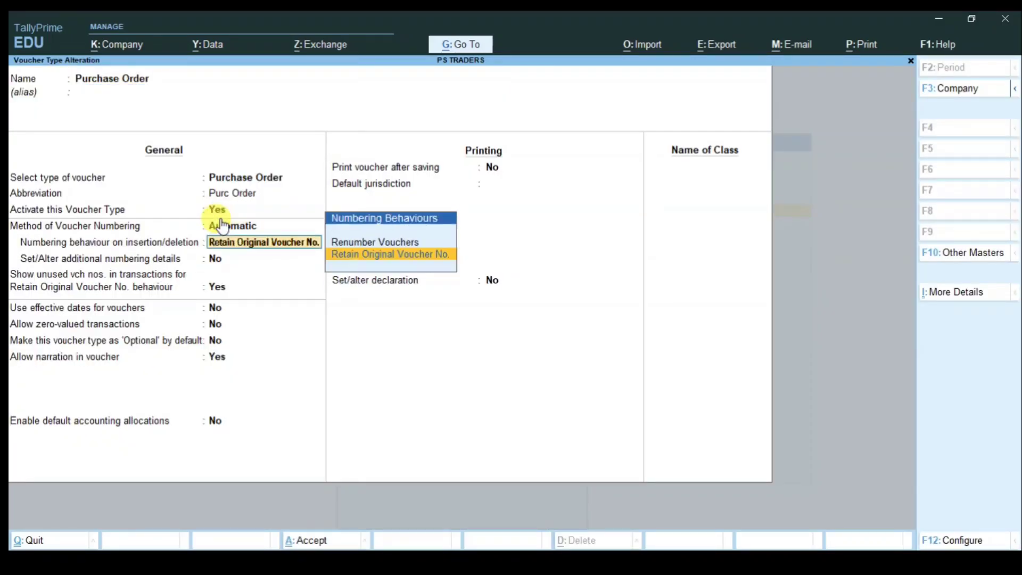
key(Return)
key(ctrl+a)
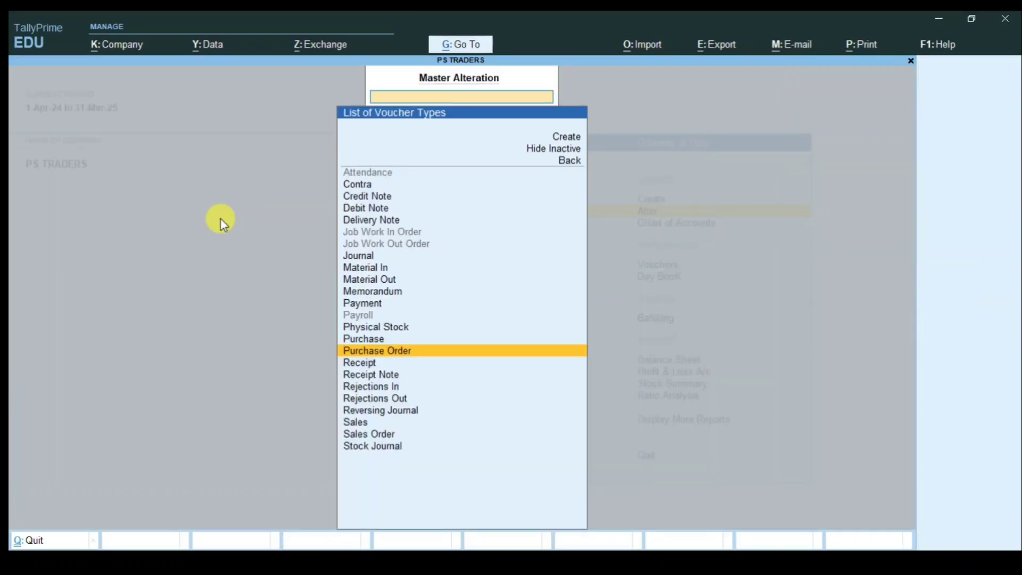
Open the Receipt Note voucher type for alteration, set its activation to Yes, and save it.
key(Down)
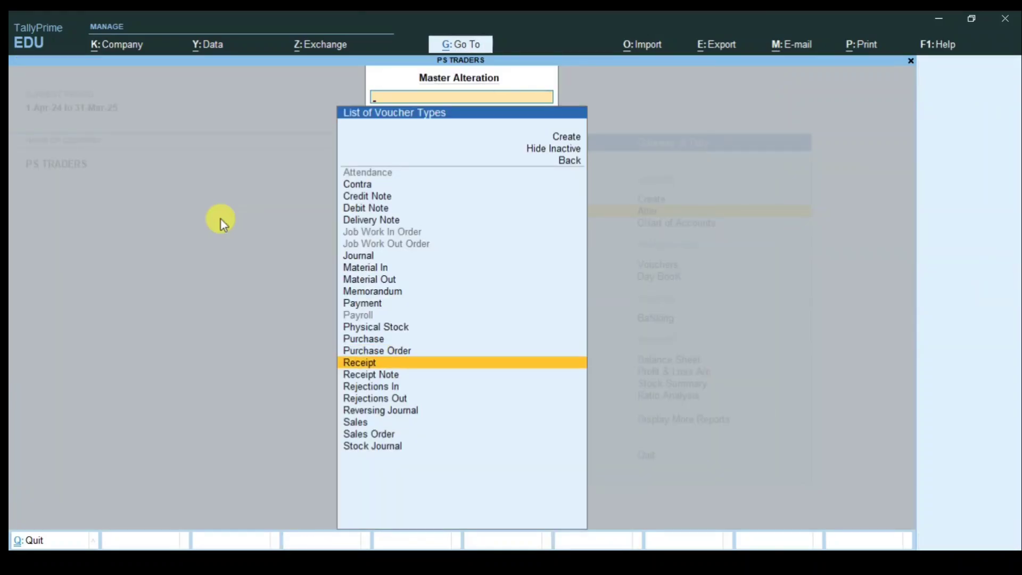
key(Down)
key(Return)
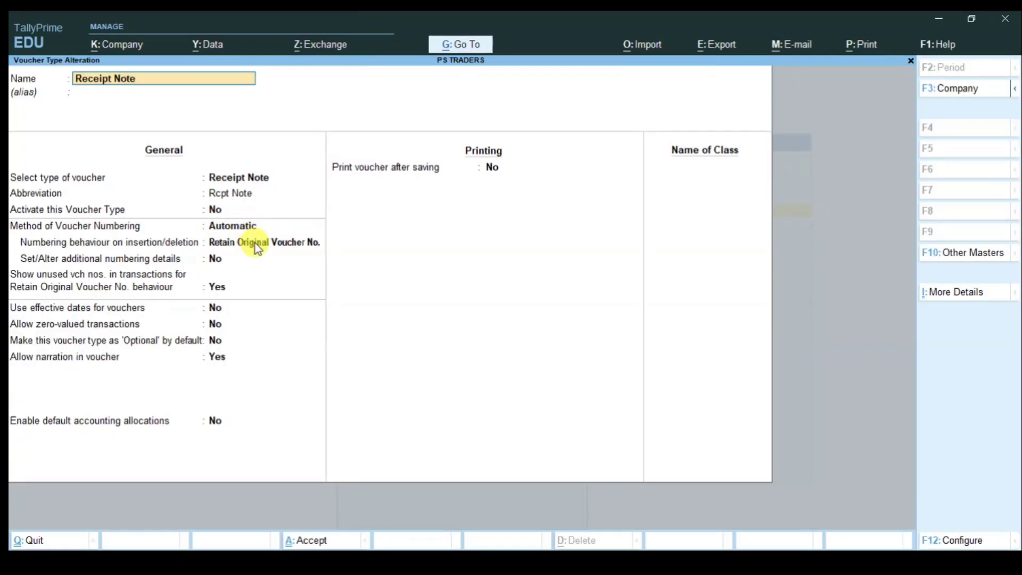
click(217, 210)
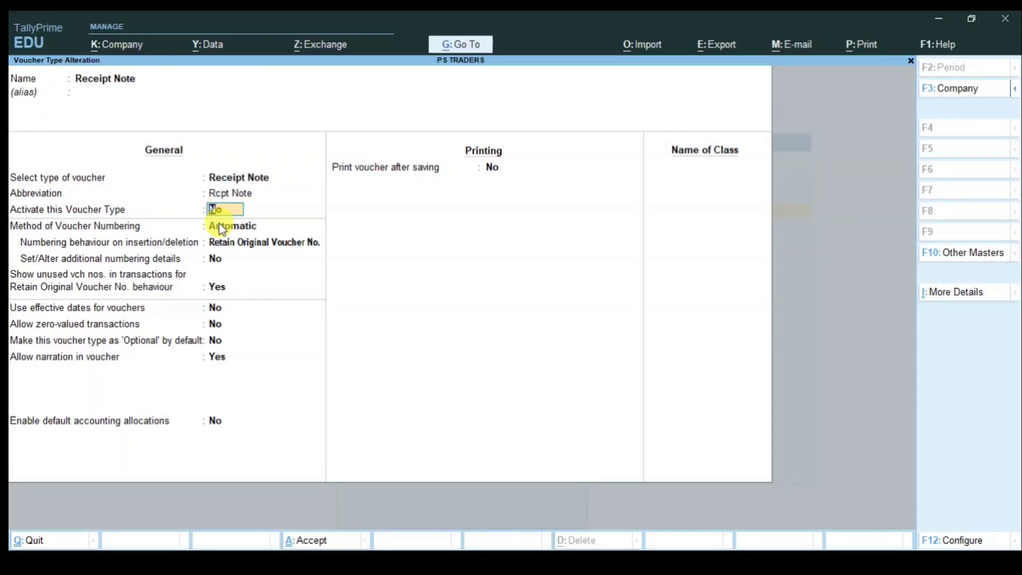
text(Y)
key(Return)
key(Return)
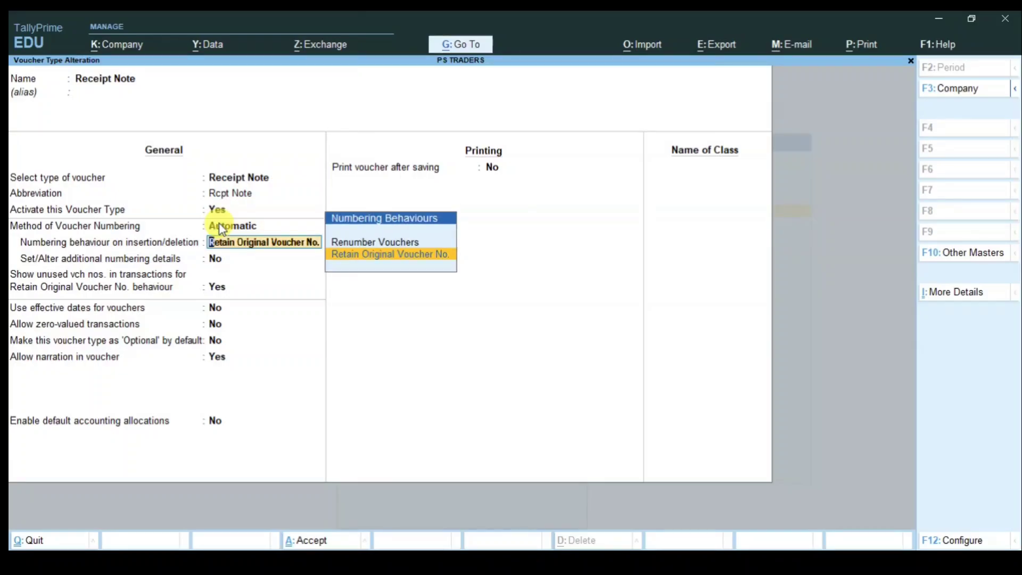
key(ctrl+a)
Open the Rejections In voucher type for alteration, set its activation to Yes, and save it.
key(Down)
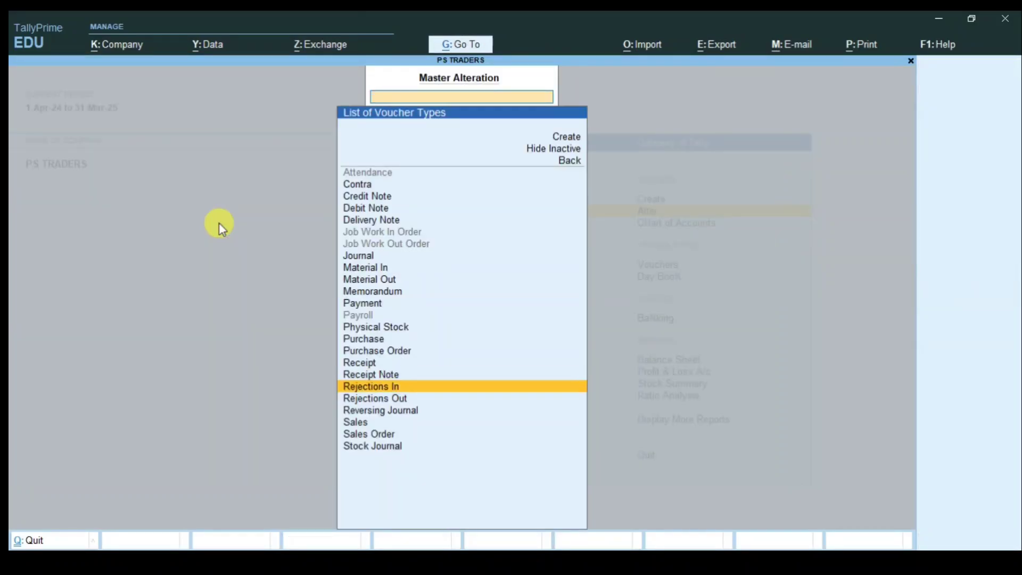
key(Return)
click(213, 209)
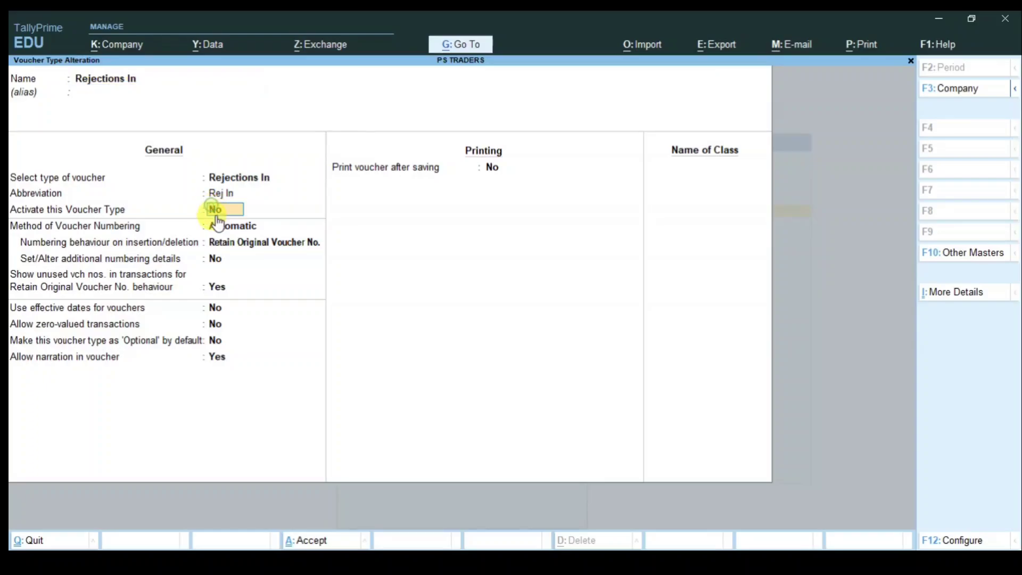
text(Y)
key(Return)
key(Return)
key(Return)
key(Return)
key(Return)
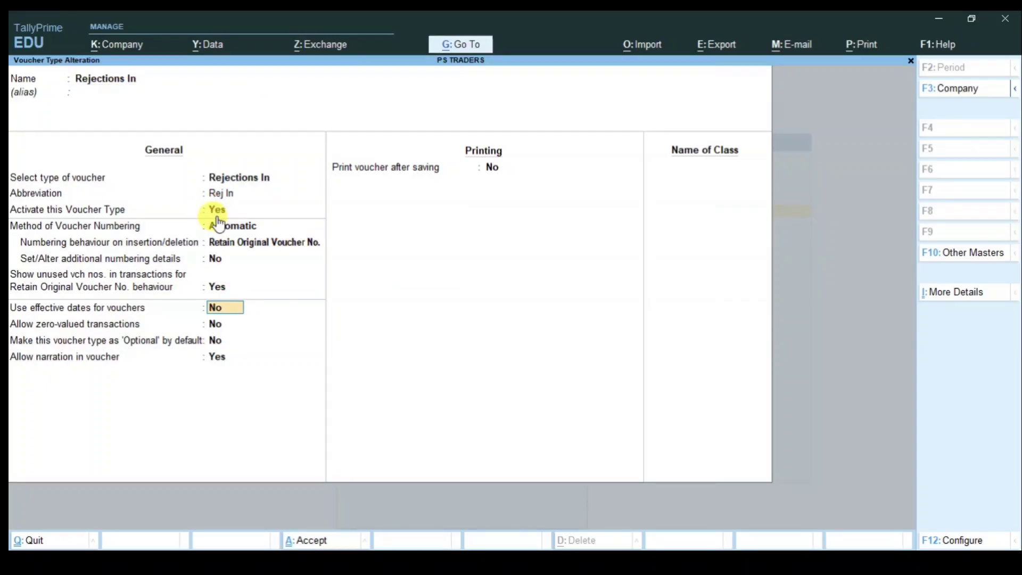
key(ctrl+a)
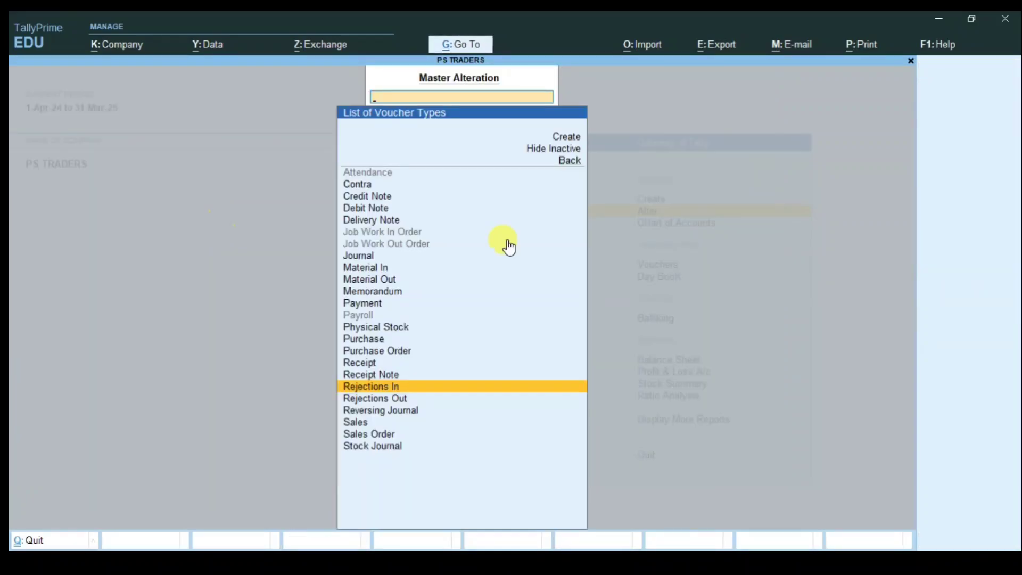
Open the Rejections Out voucher type for alteration, set its activation to Yes, and save it.
key(Down)
key(Return)
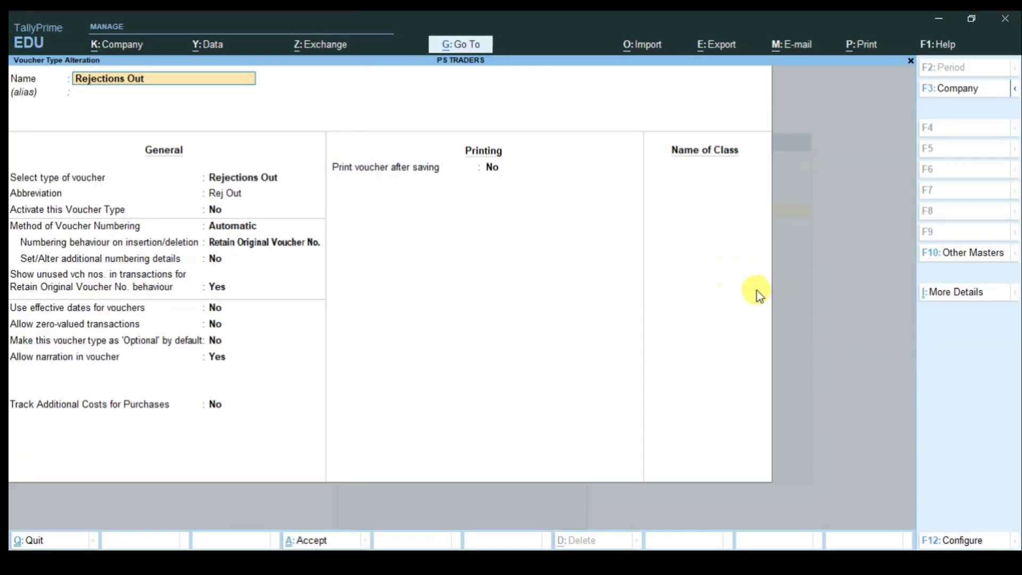
click(212, 209)
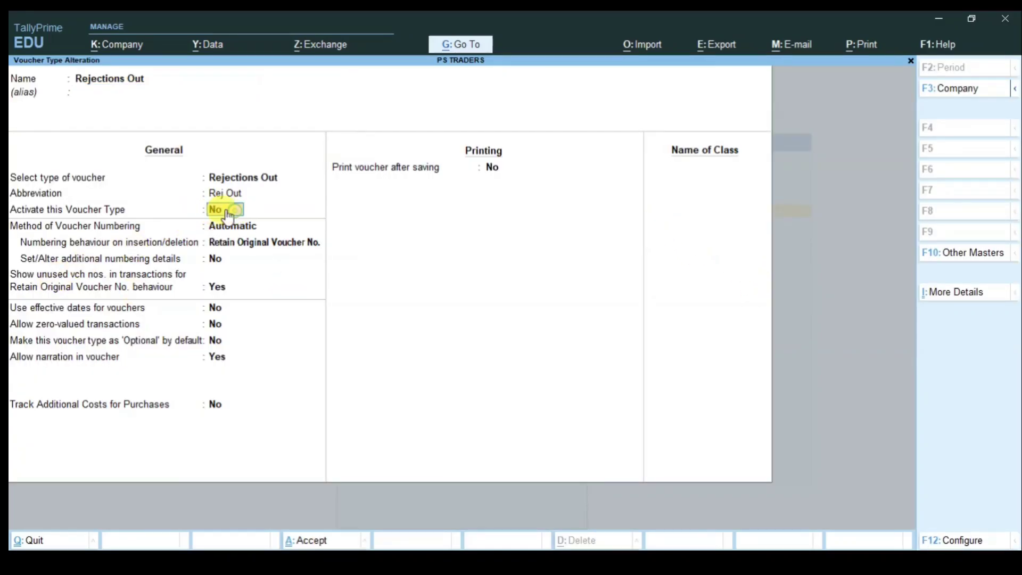
text(Y)
key(Return)
key(Return)
key(Return)
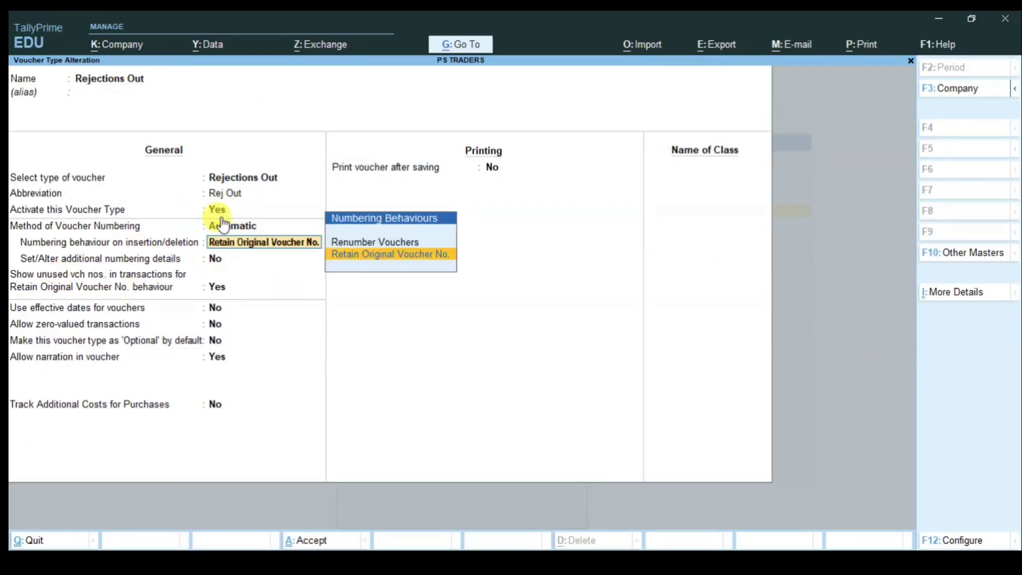
key(ctrl+a)
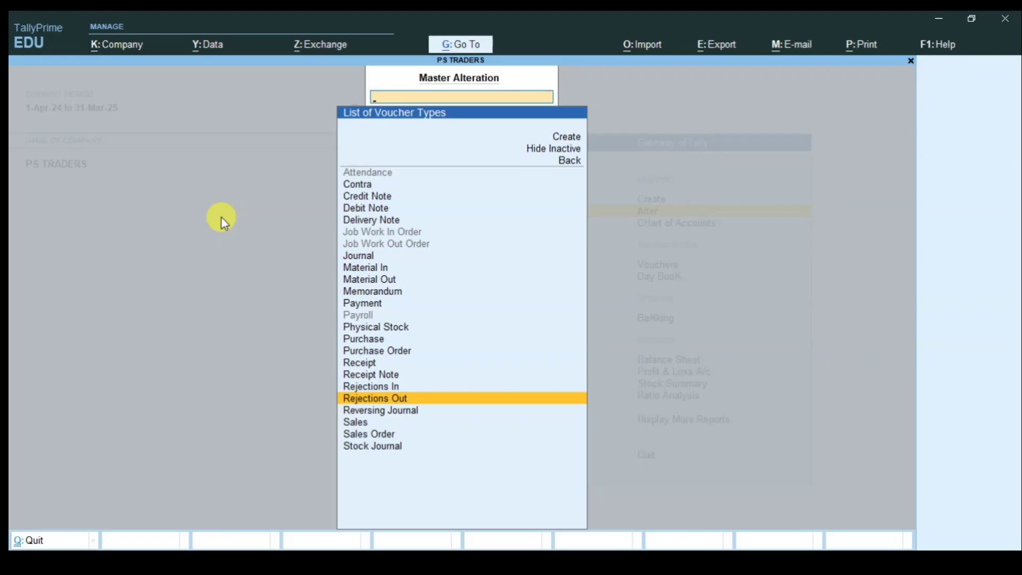
Open the Sales Order voucher type for alteration and set its activation to Yes.
key(Down)
key(Down)
key(Down)
key(Down)
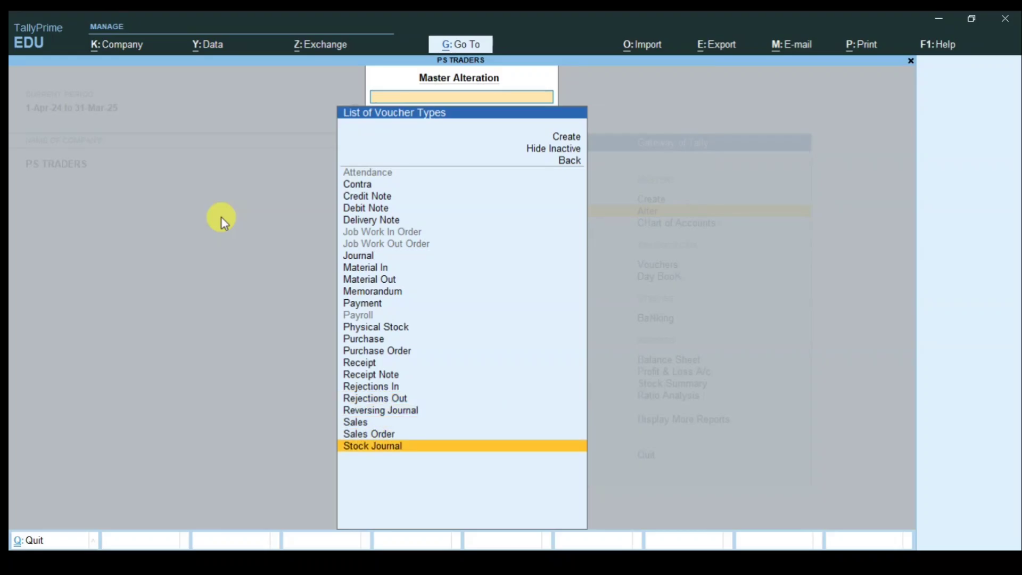
key(Up)
key(Return)
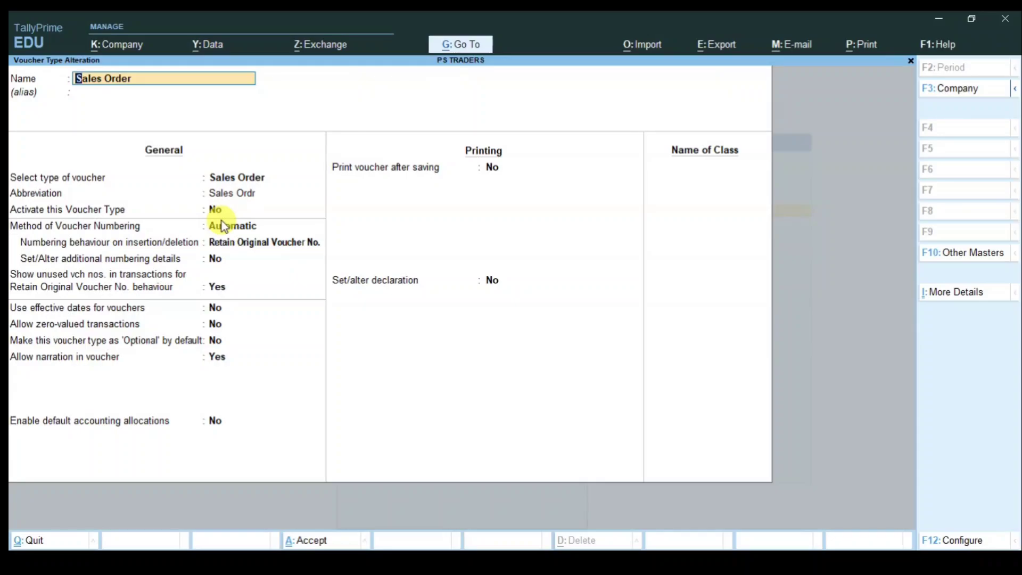
key(Return)
key(Return)
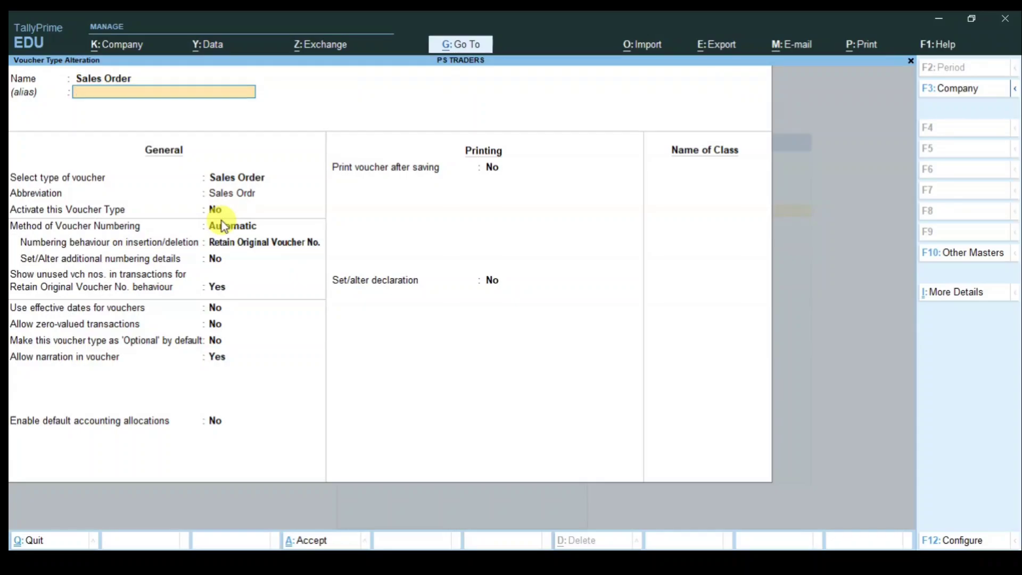
key(Return)
key(Return)
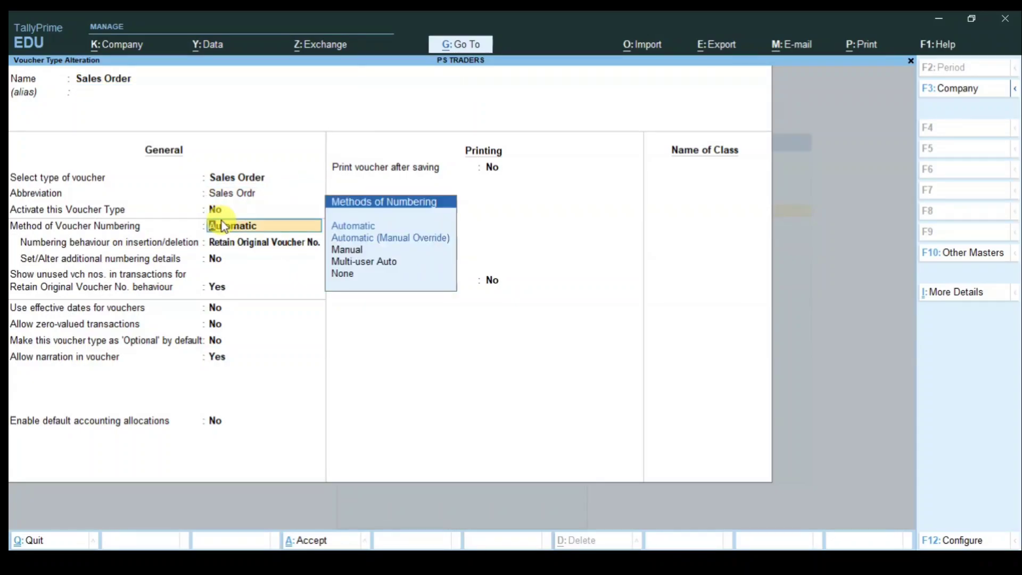
key(BackSpace)
key(y)
key(Return)
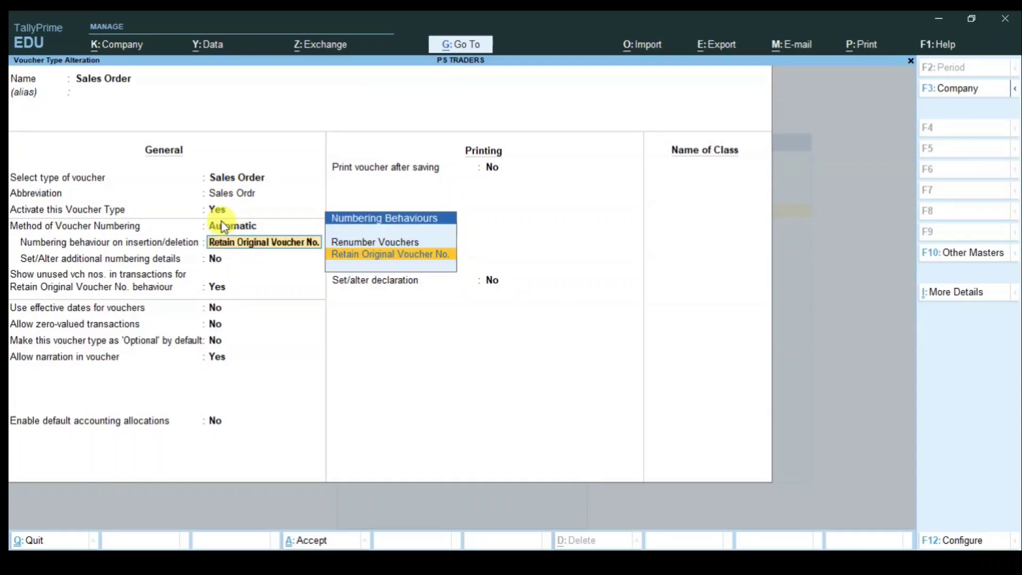
Enable additional numbering details for Sales Order, with a numerical part width of 4 and zero prefilling set to Yes.
key(Return)
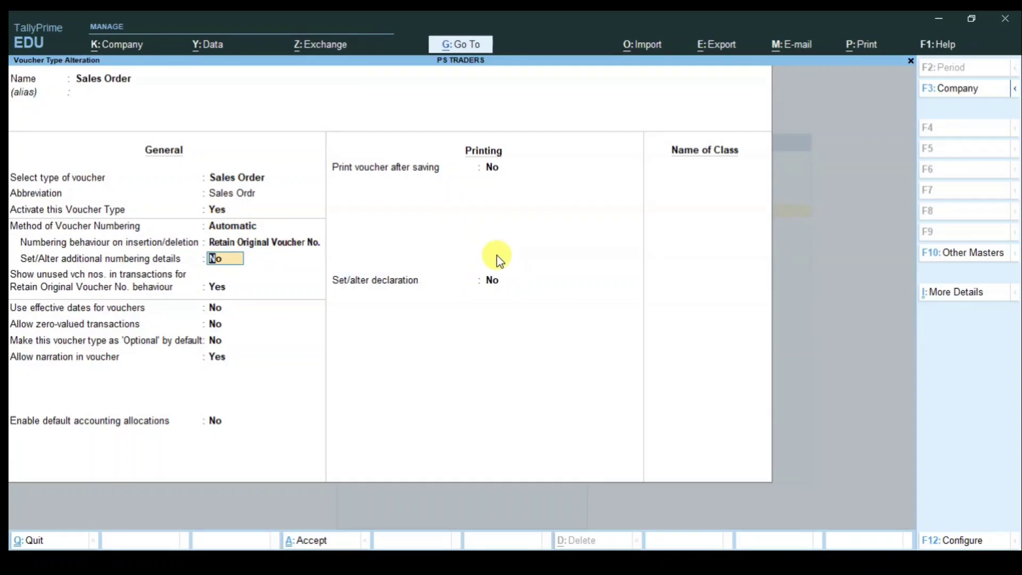
key(y)
key(Return)
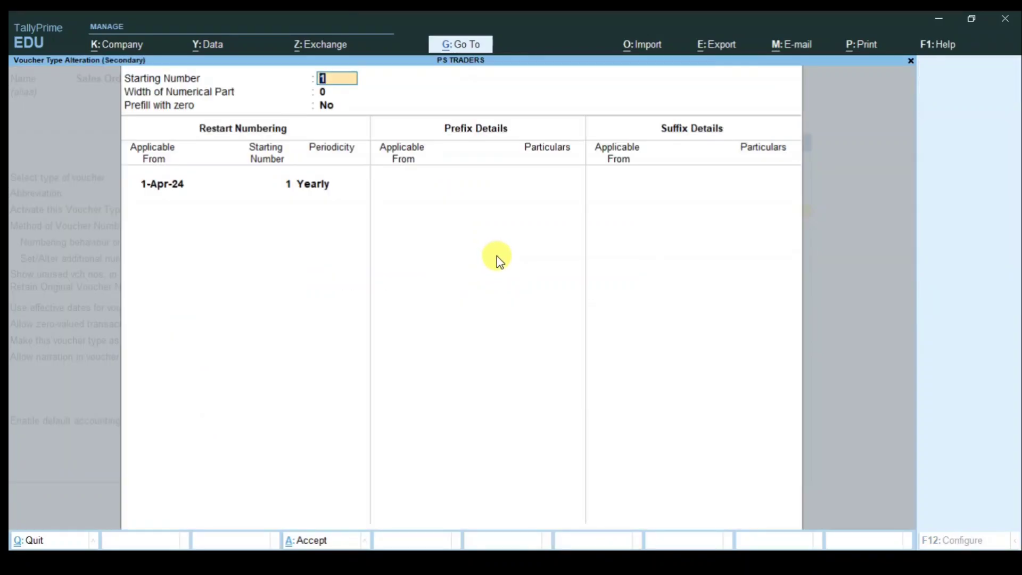
key(Return)
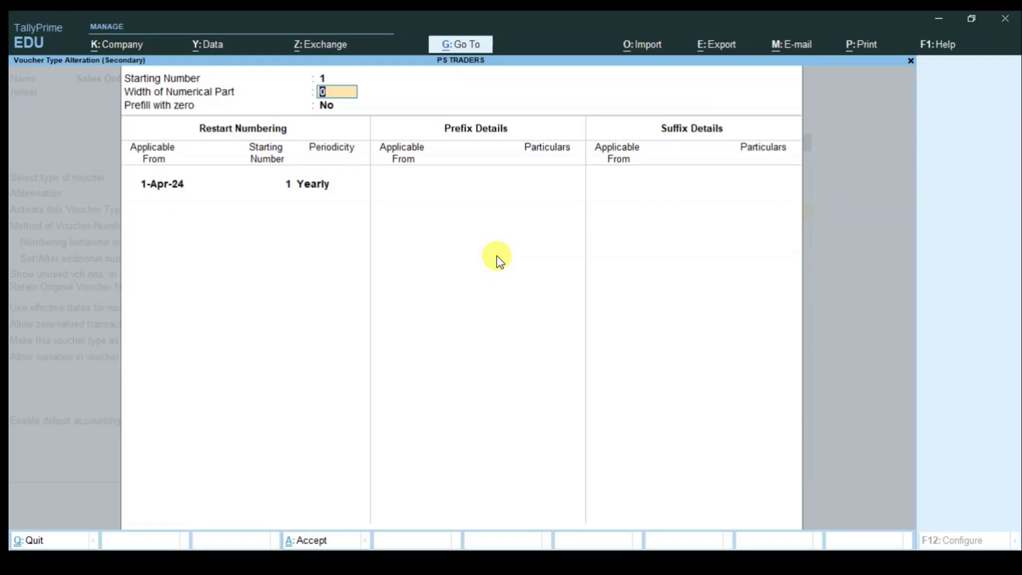
text(4)
key(Return)
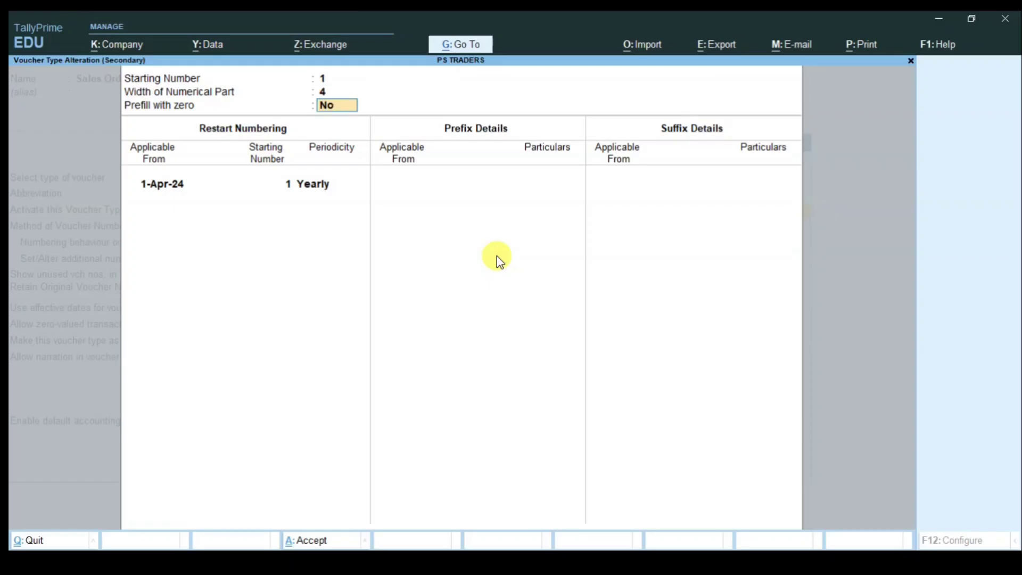
text(y)
key(Return)
Keep the yearly restart numbering and add the prefix PO/ applicable from 1-Apr-24.
key(Return)
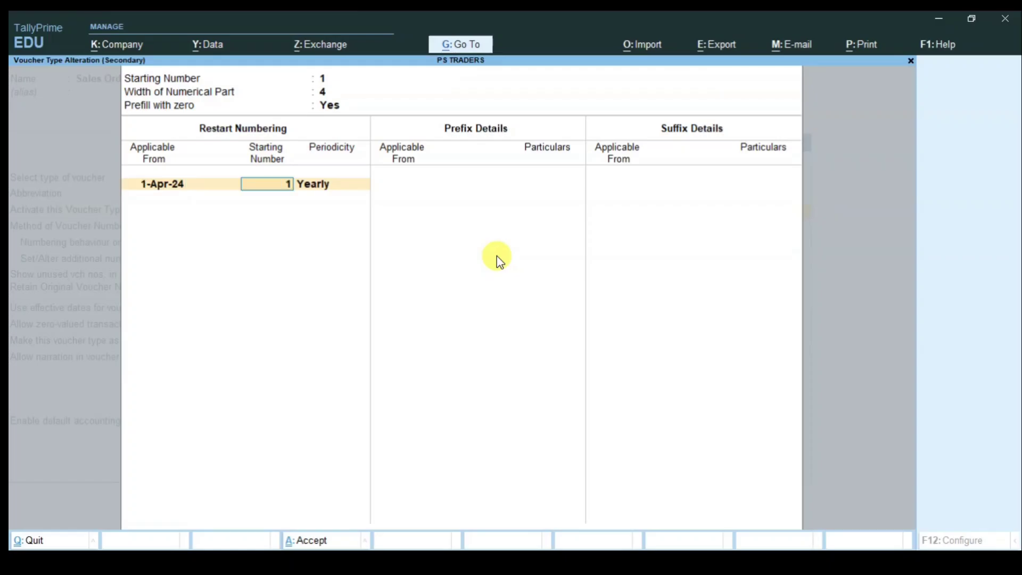
key(Return)
key(Return)
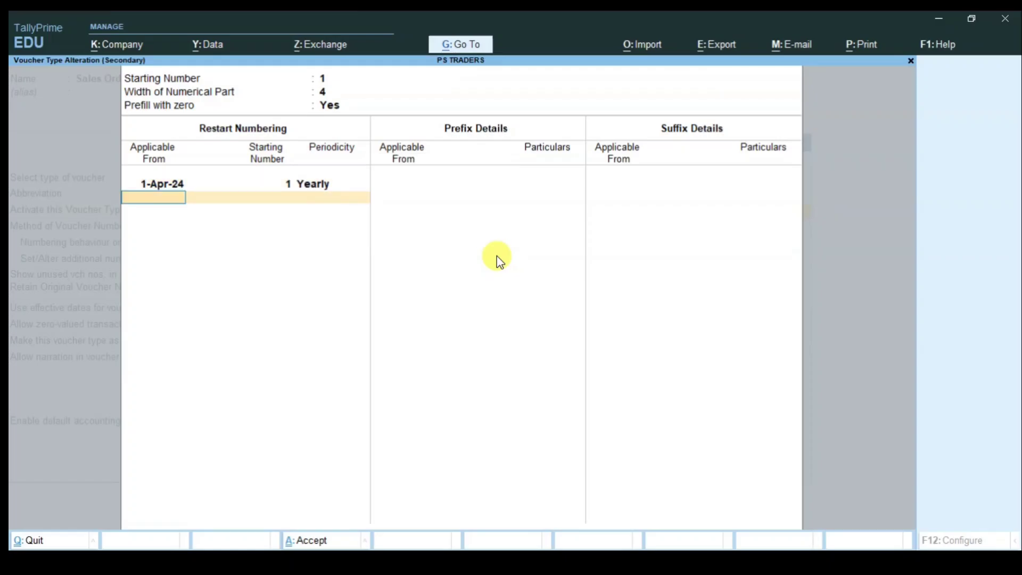
key(Return)
text(1-4)
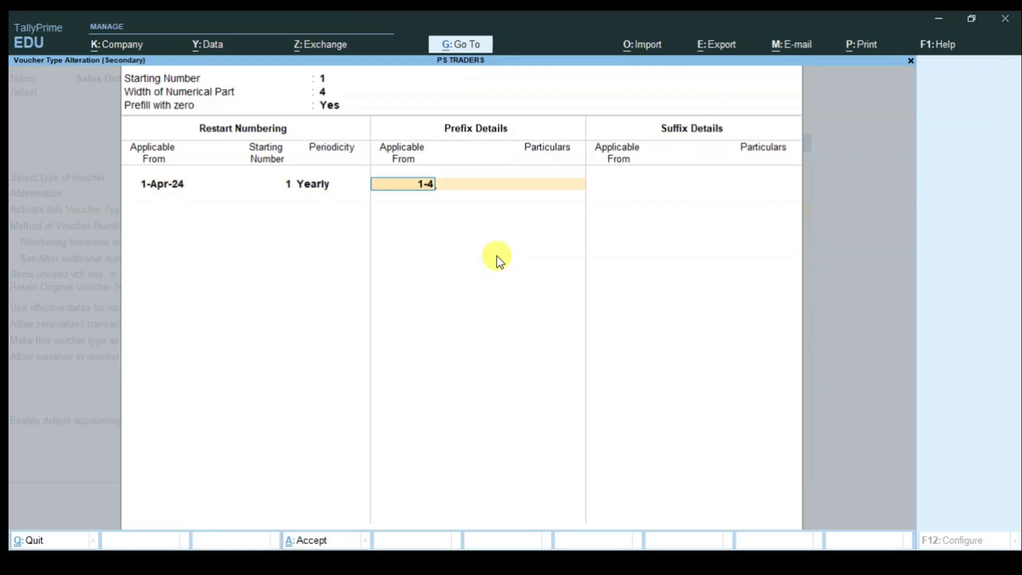
key(Return)
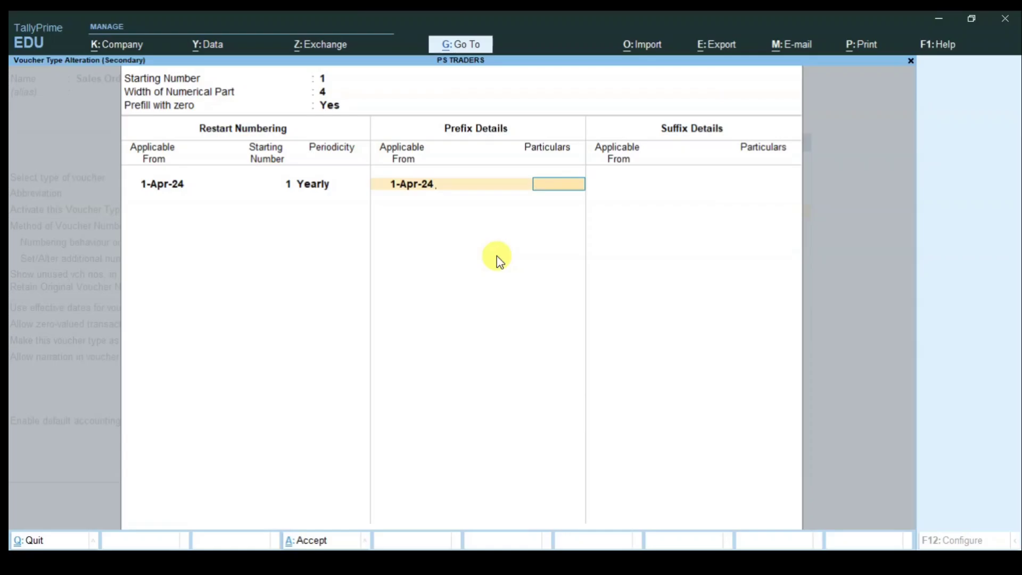
text(PO/)
key(Return)
key(Return)
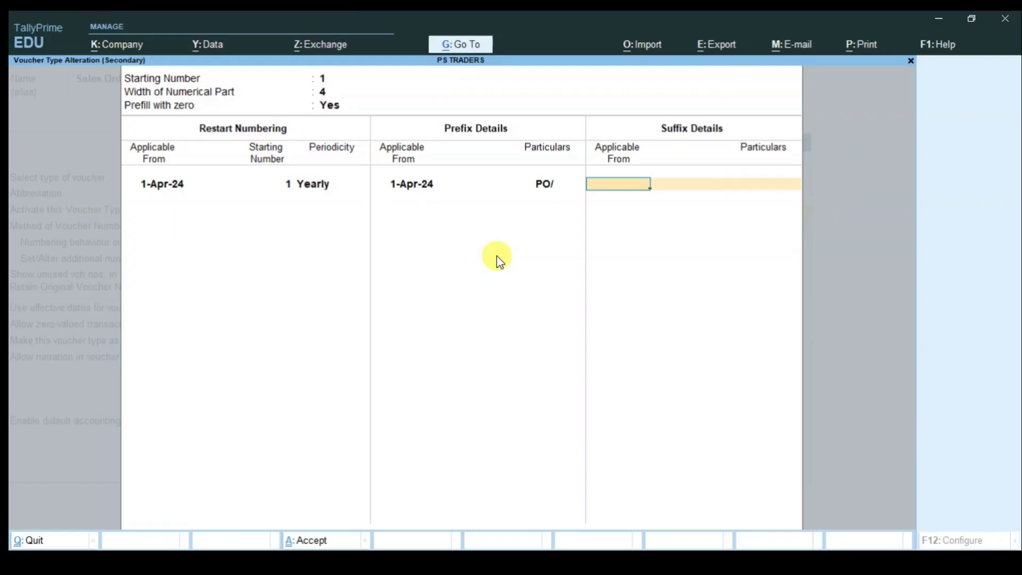
Add the suffix /24-25 applicable from 1-Apr-24 and accept the numbering details.
text(1-4)
key(Return)
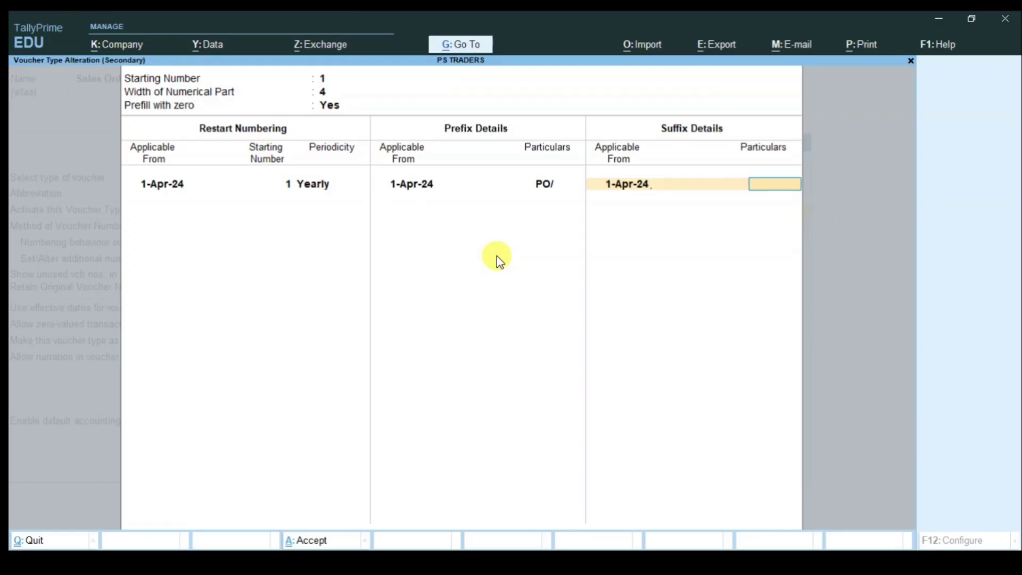
text(/24-25)
key(Return)
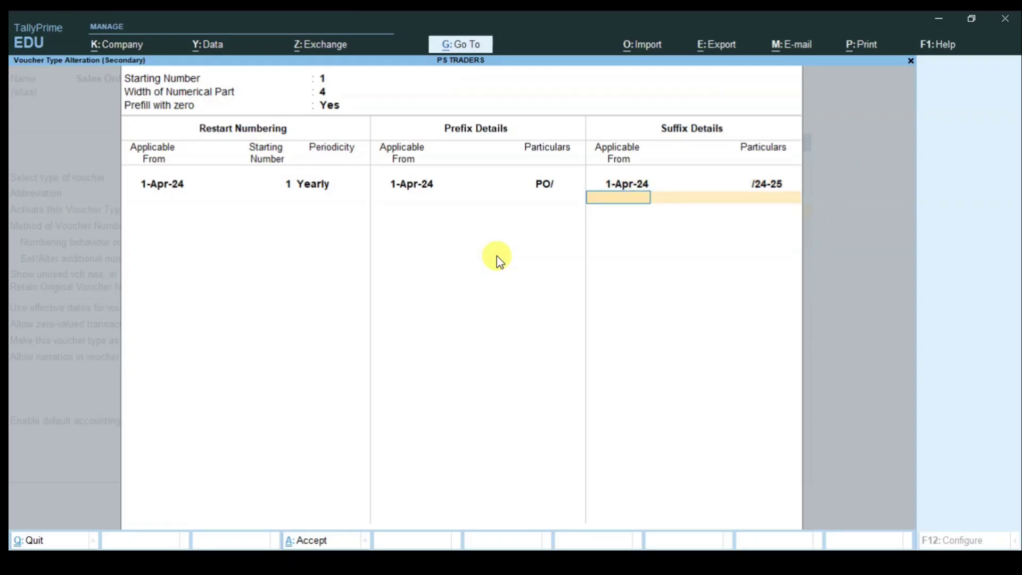
key(Return)
Keep the remaining Sales Order settings and add a voucher class named LOCAL PURCHASE ORDER with no excluded or included groups.
key(Return)
key(Return)
key(Return)
key(Return)
key(Return)
key(Return)
key(Return)
key(Return)
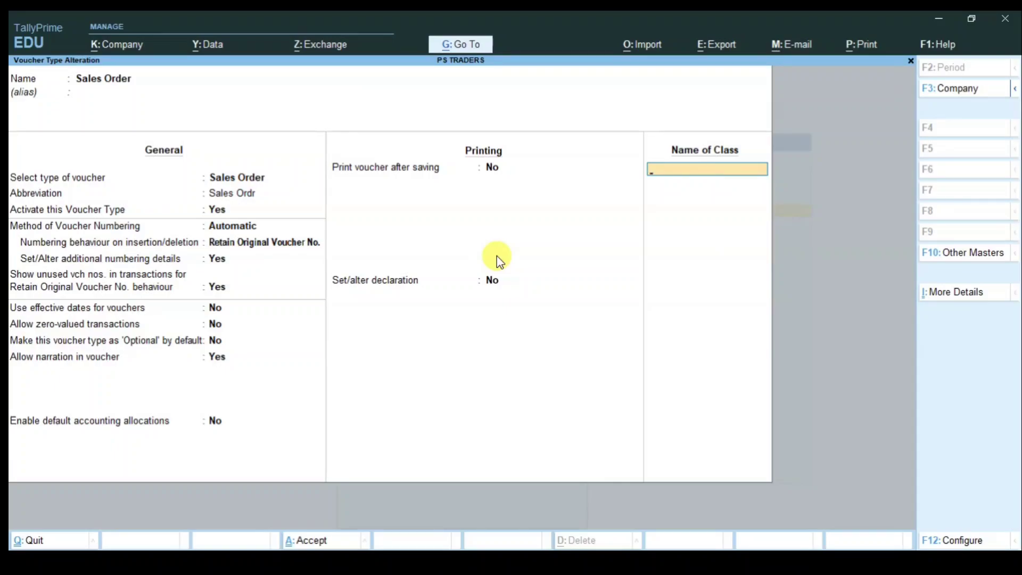
text(LOCAL PURCHASE ORDER)
key(Return)
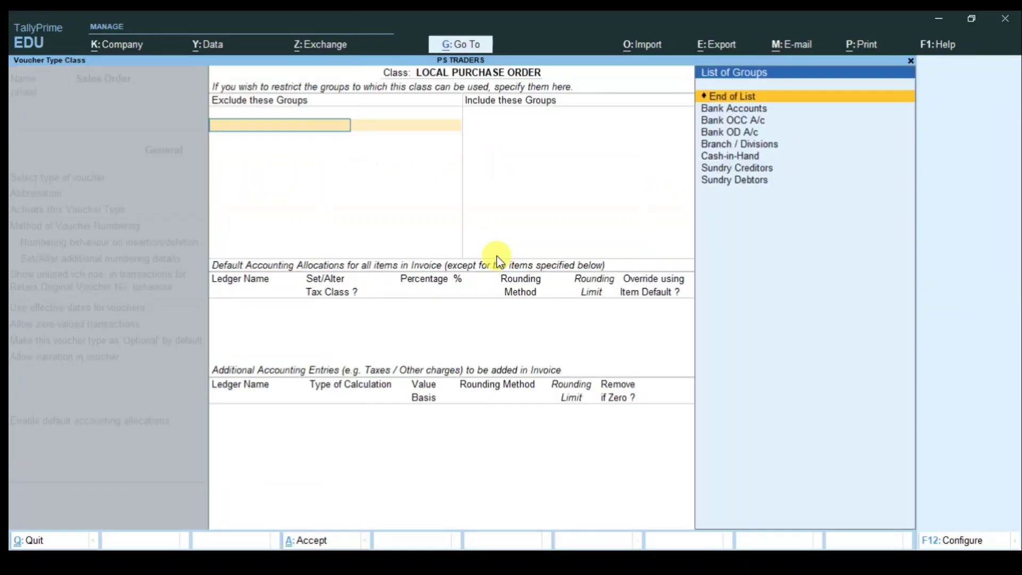
key(Return)
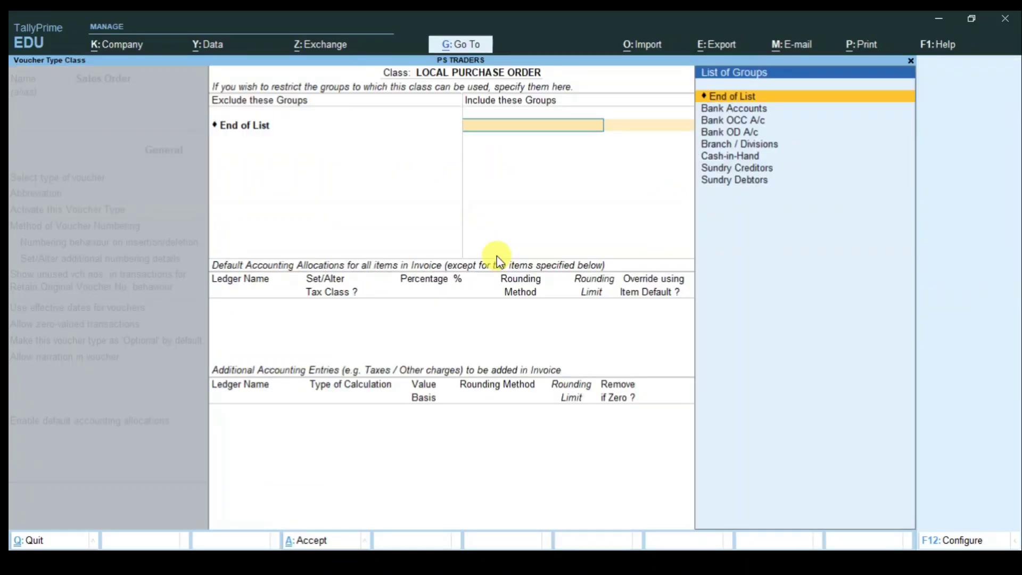
key(Return)
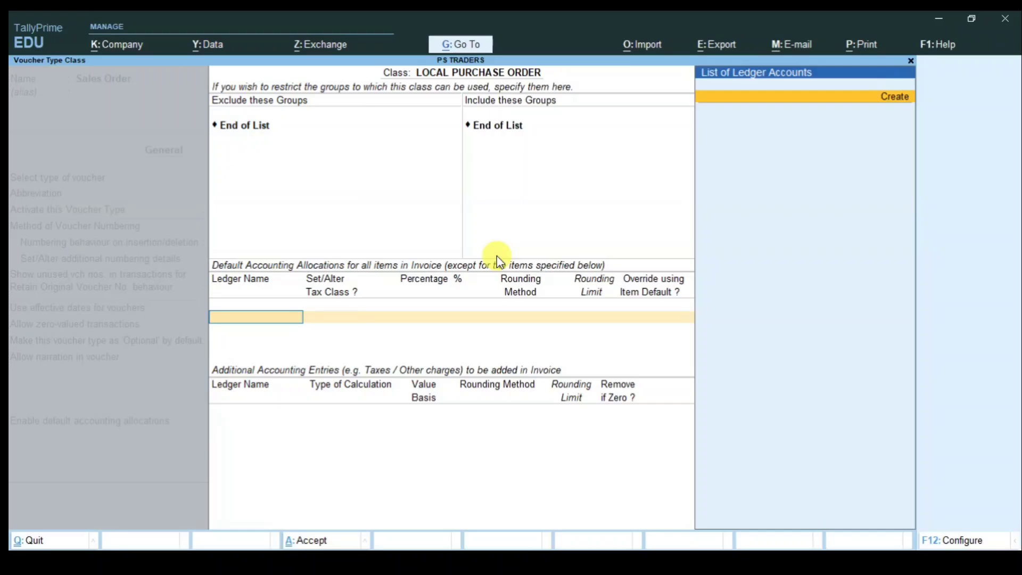
Create a ledger named SALES GST under Sales Accounts for the class's default accounting allocation.
key(Return)
text(SAL)
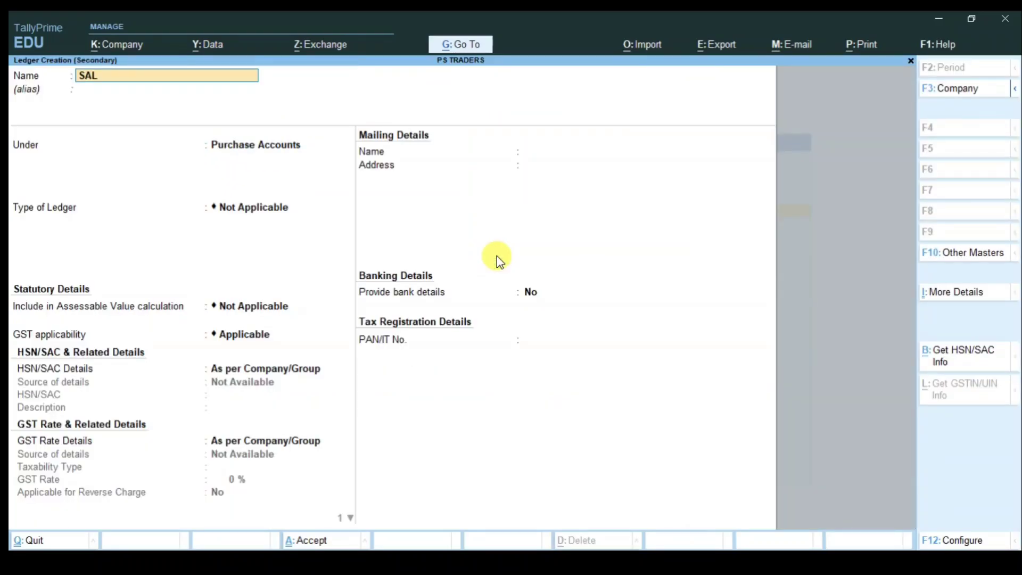
text(ES GST)
key(Return)
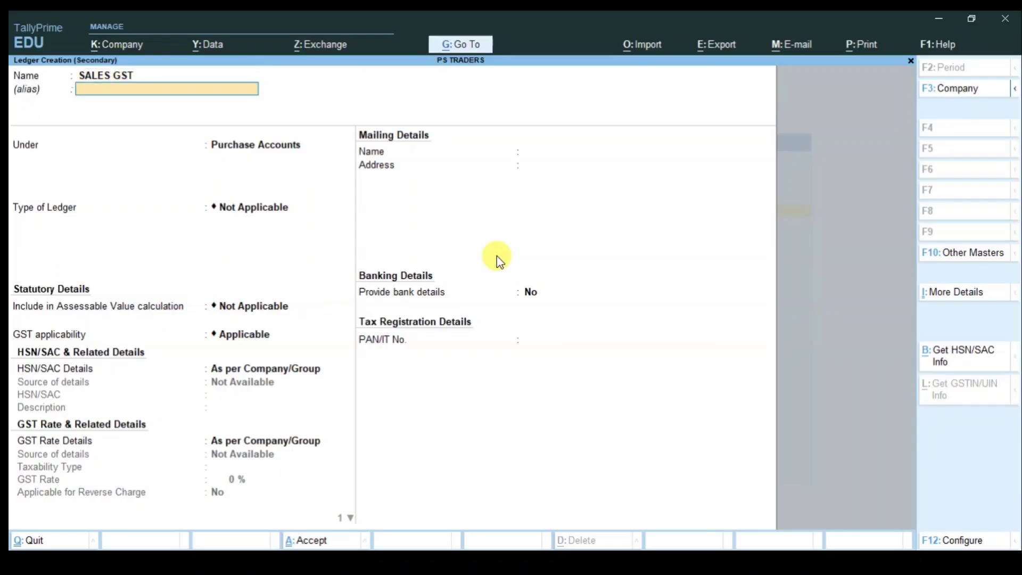
key(Return)
text(SALES)
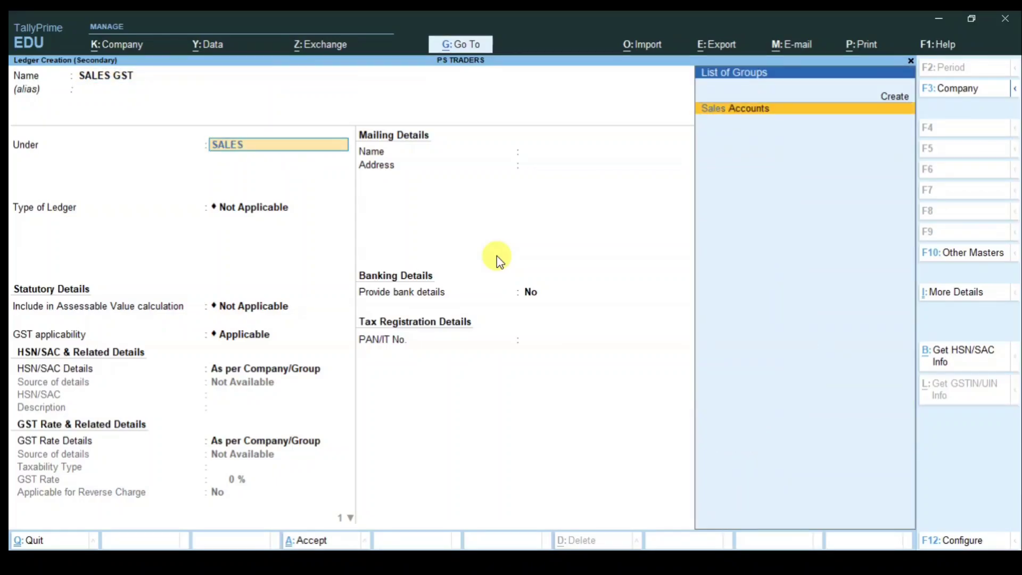
key(Return)
Set the SALES GST ledger's type of supply to Goods, save it, and accept it as the class's 100 % default allocation.
key(Return)
key(Return)
key(Return)
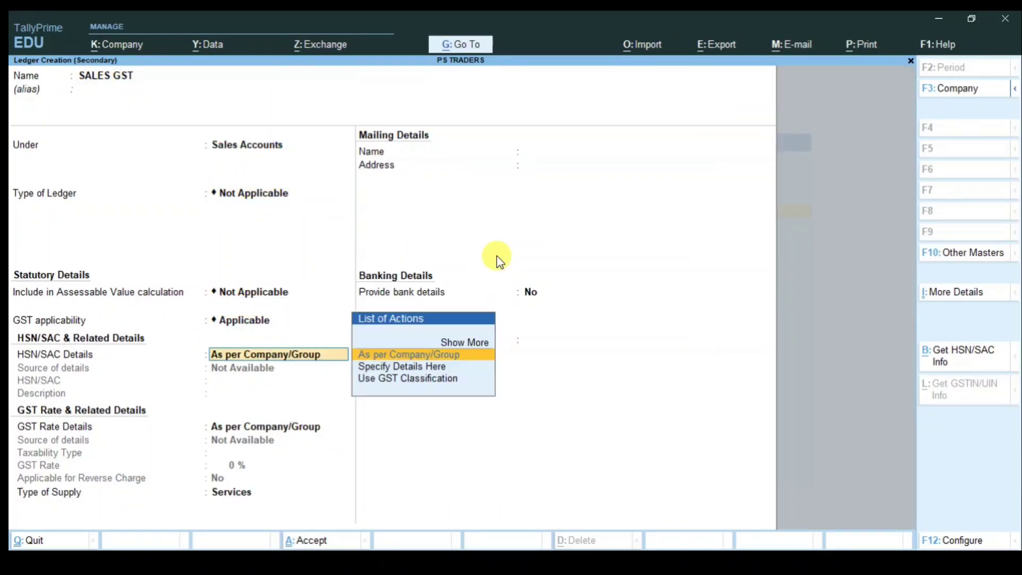
key(Return)
key(Return)
key(Up)
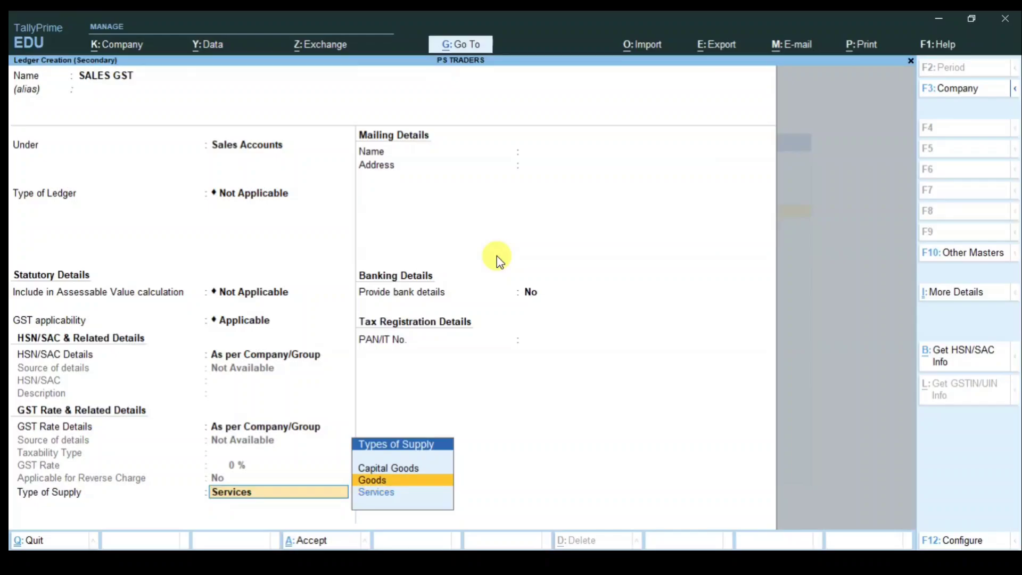
key(Return)
key(Return)
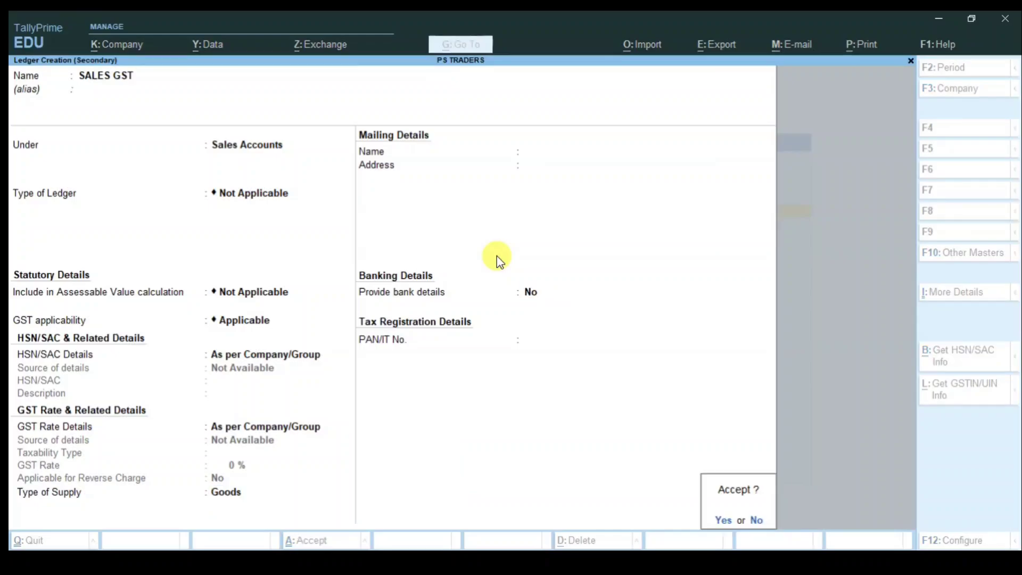
key(y)
key(Return)
key(Return)
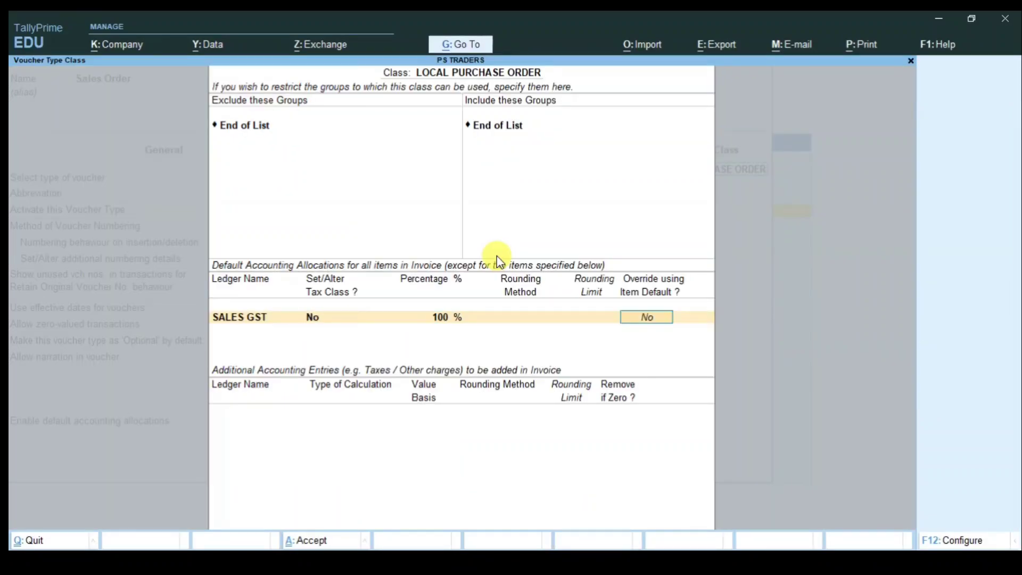
key(Return)
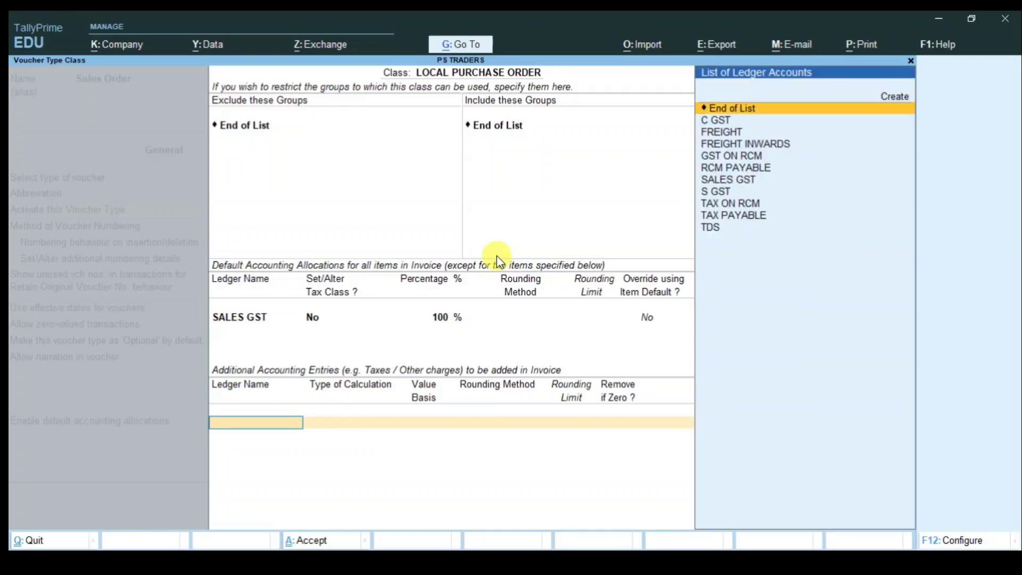
Add the C GST and S GST ledgers as additional accounting entries of the class, with removal if zero set to Yes.
key(Down)
key(Return)
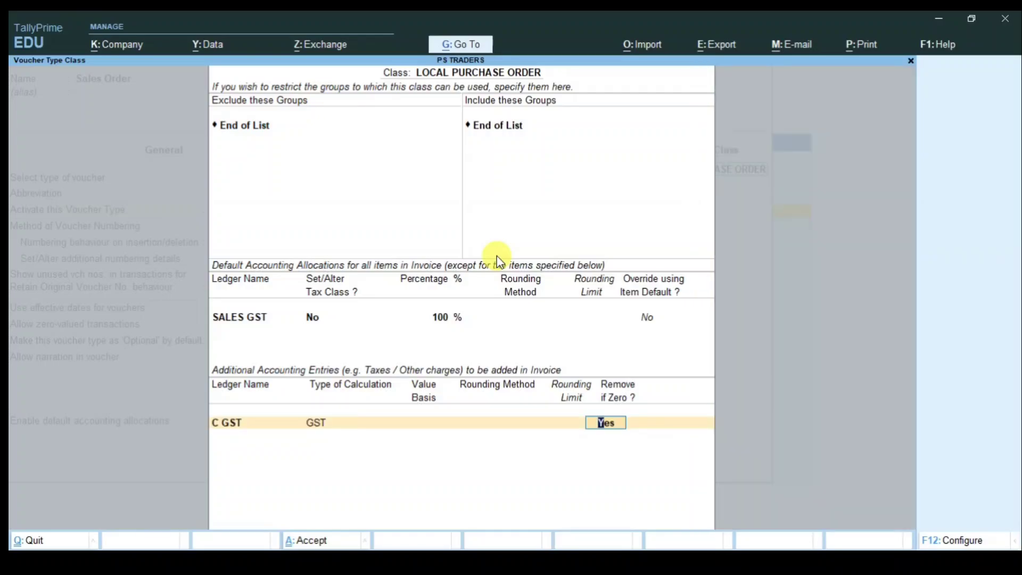
key(Return)
text(sg)
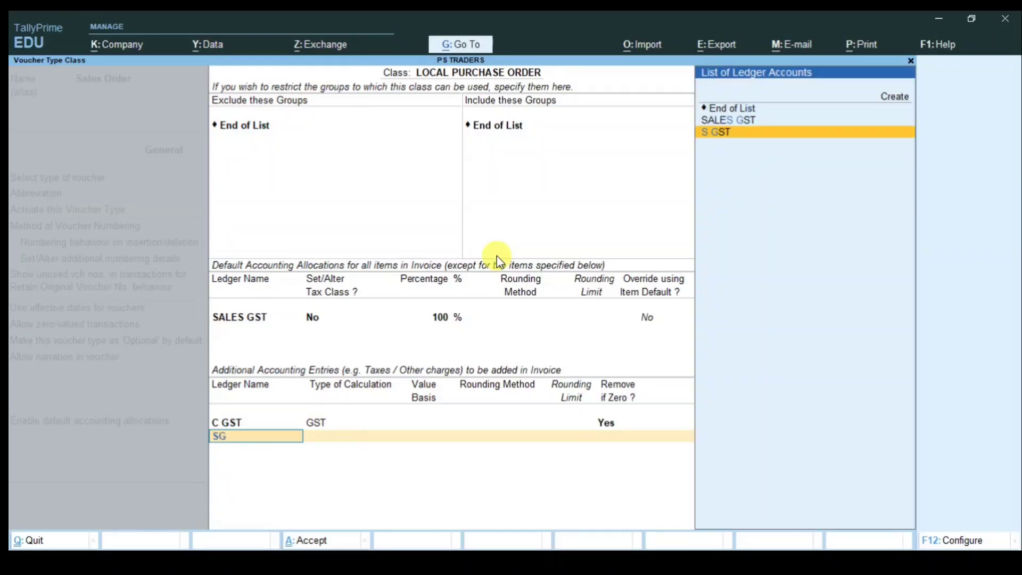
key(Return)
key(Return)
Create a ledger named ROUND OFF under Indirect Incomes for the class's additional accounting entries.
text(r)
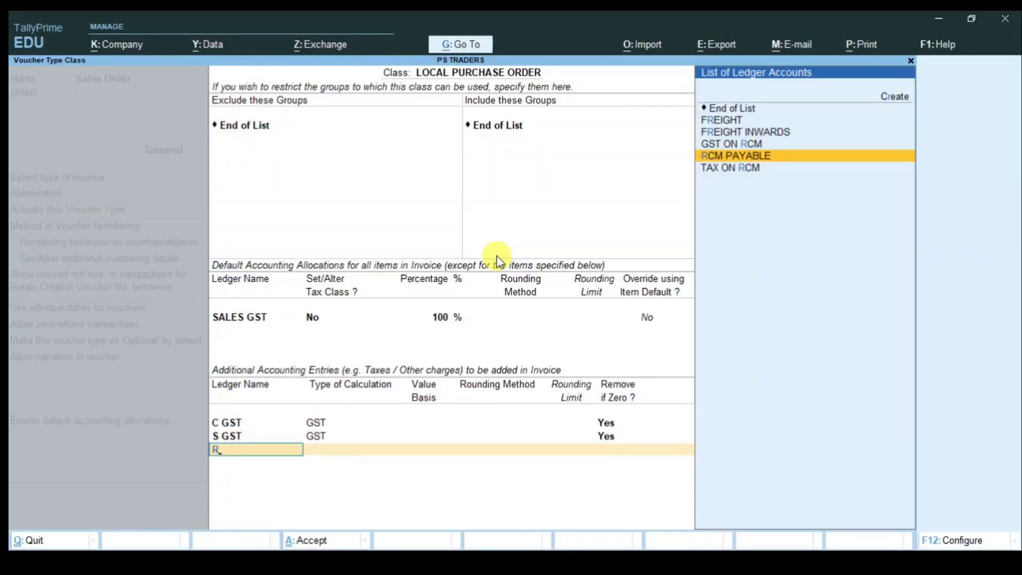
key(Up)
key(Up)
key(Up)
key(Up)
key(Up)
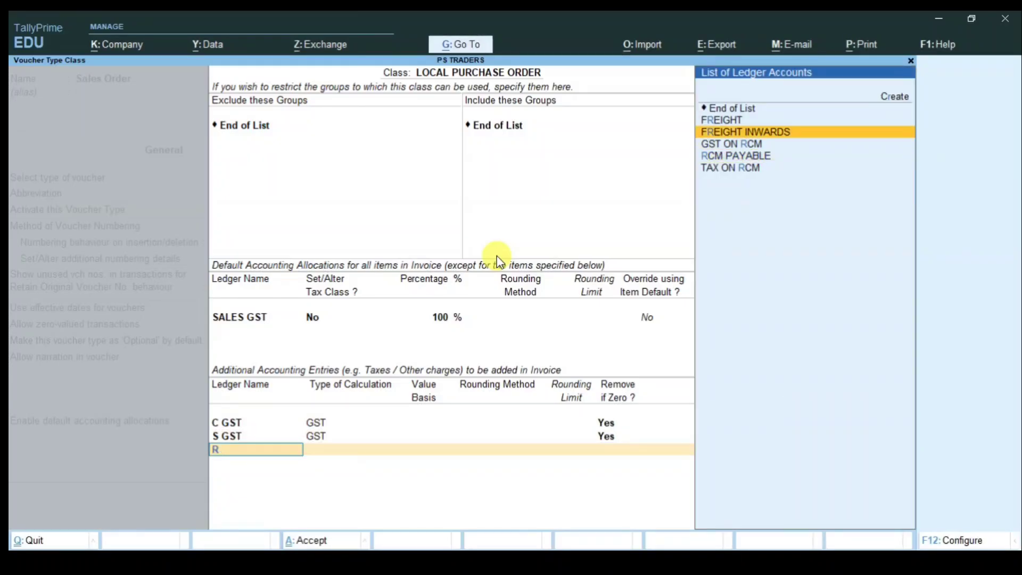
key(Return)
text(ROUND OFF)
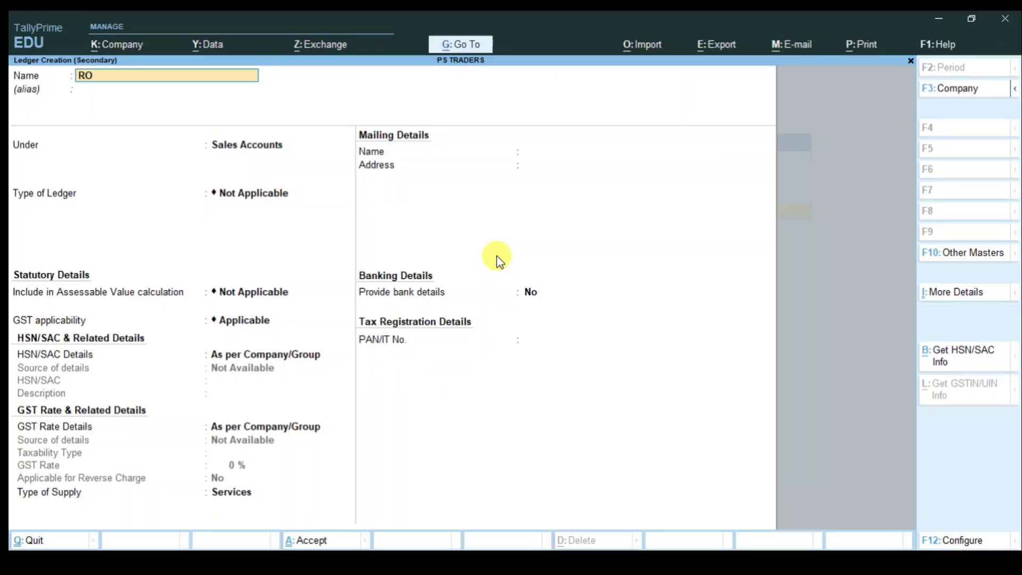
key(Return)
key(Return)
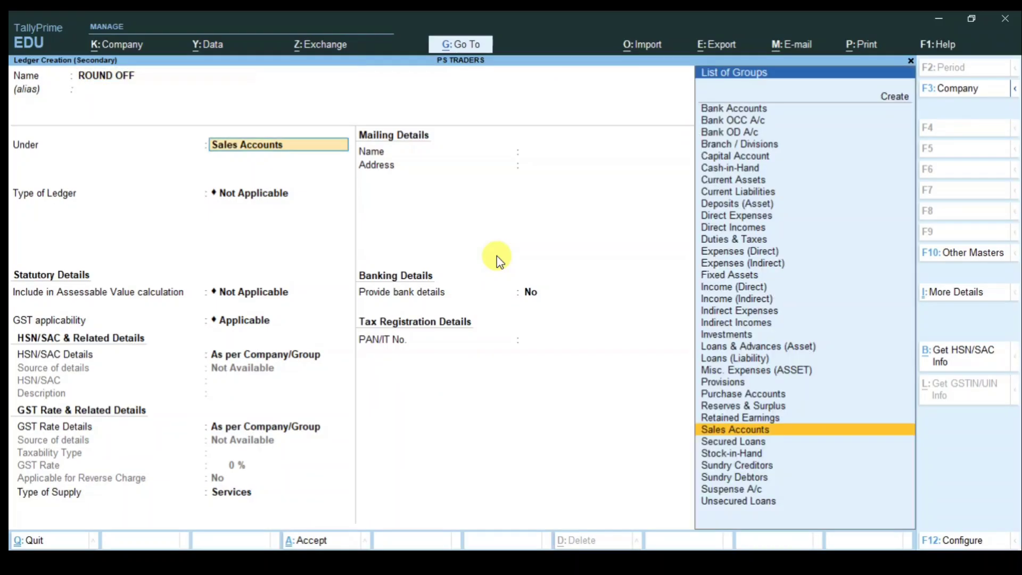
text(INDIR)
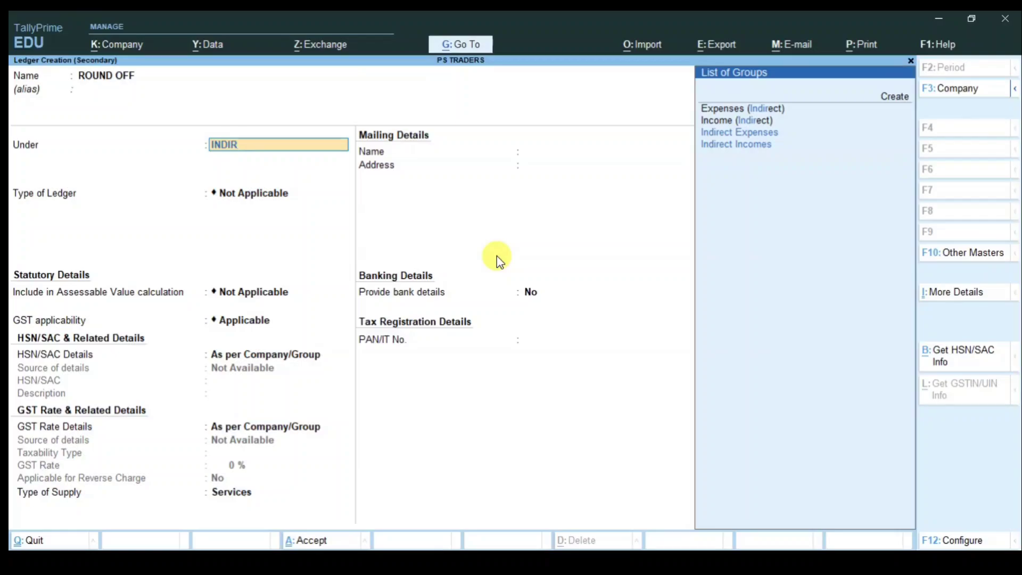
key(Down)
key(Down)
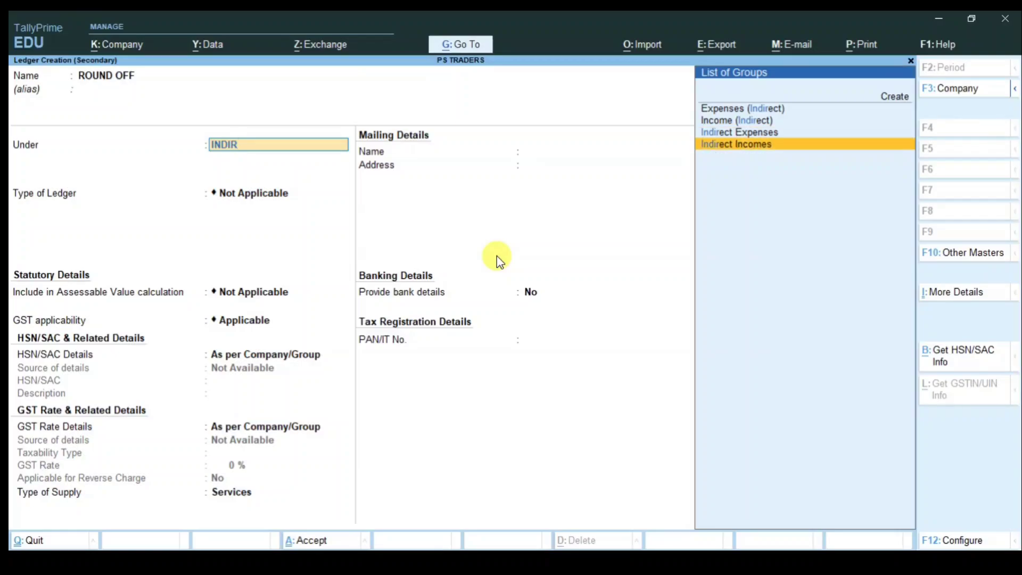
key(Return)
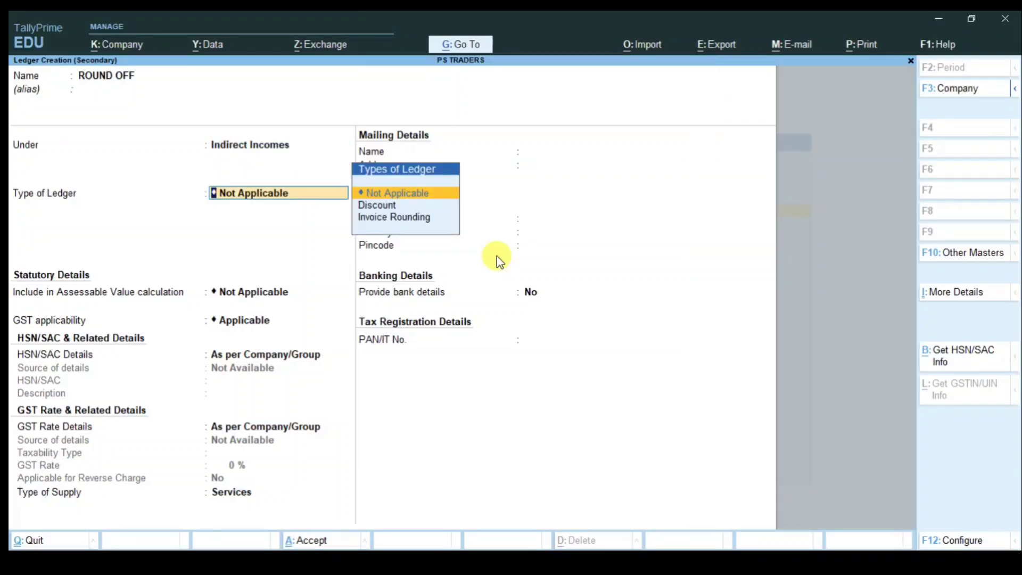
Keep the ROUND OFF ledger type as Not Applicable, set GST applicability to Not Applicable, and save the ledger.
key(Return)
key(Return)
text(NOT)
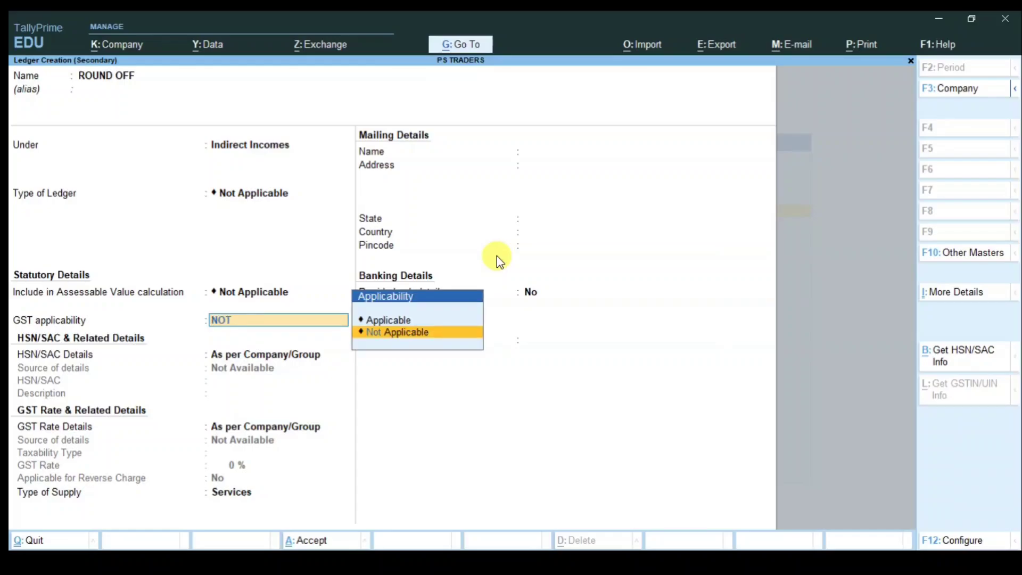
key(Return)
key(Return)
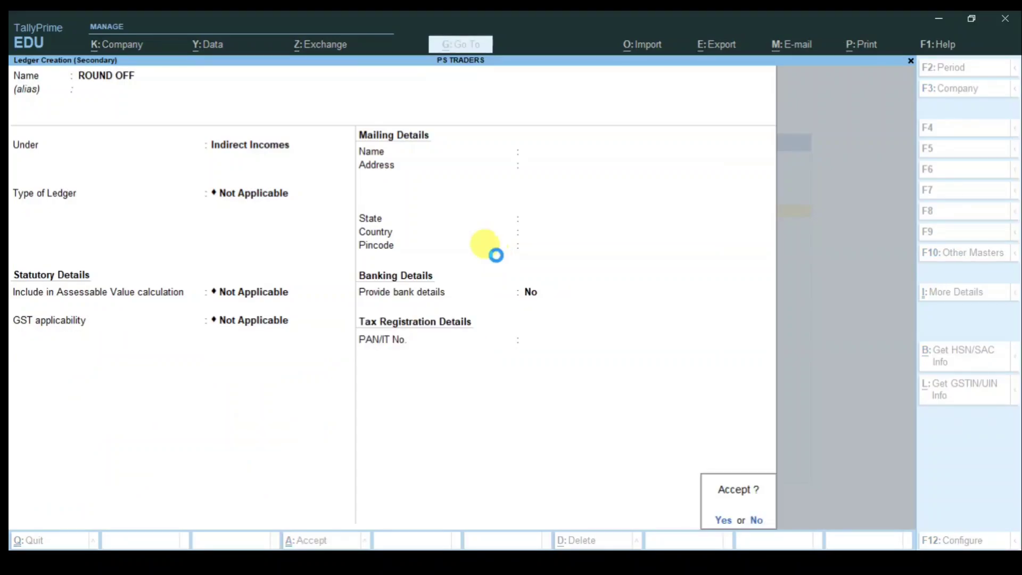
key(Return)
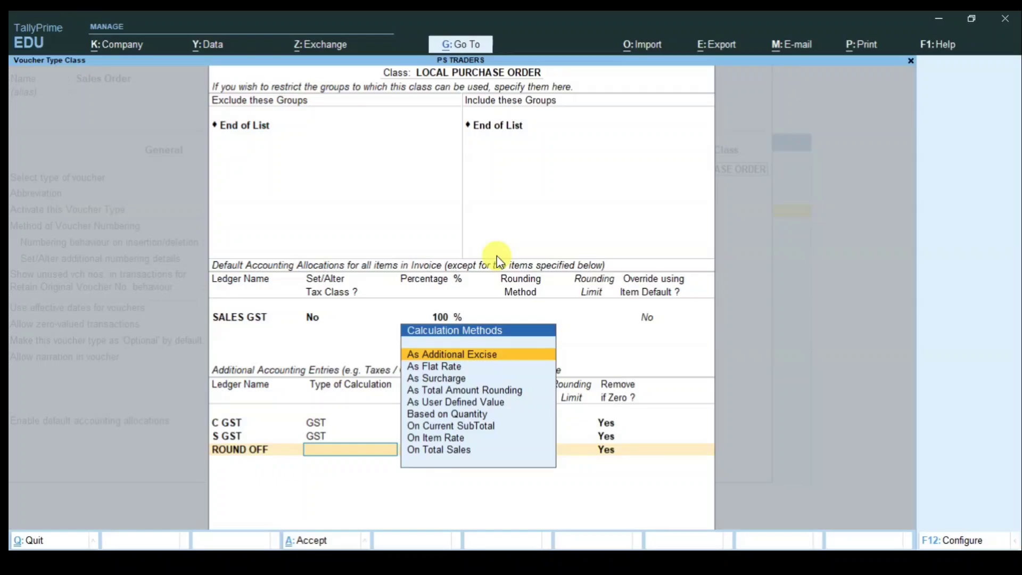
Set ROUND OFF to As Total Amount Rounding with Normal Rounding and a limit of 1, and finish the LOCAL PURCHASE ORDER class.
key(Down)
key(Down)
key(Down)
key(Return)
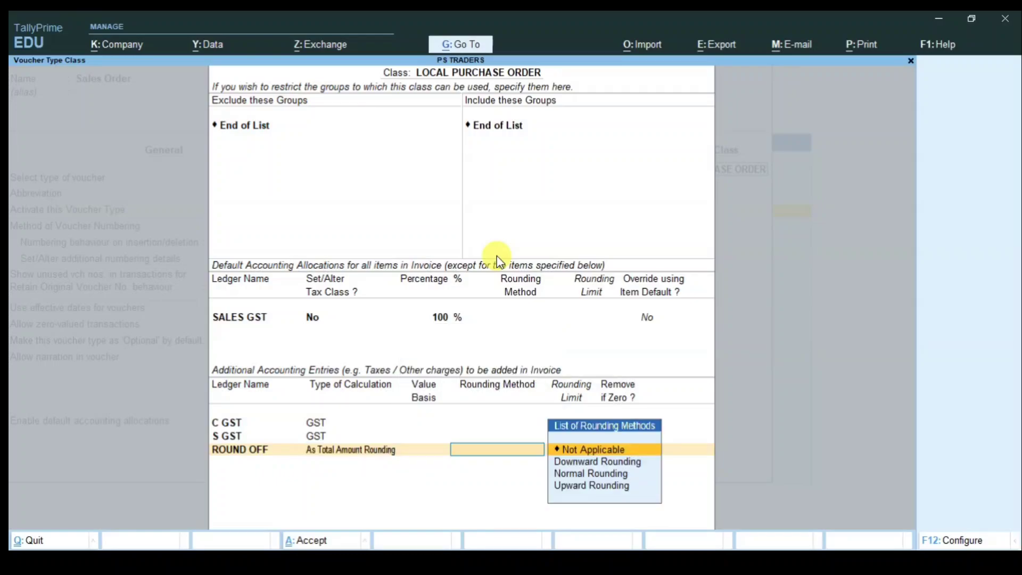
key(Down)
key(Down)
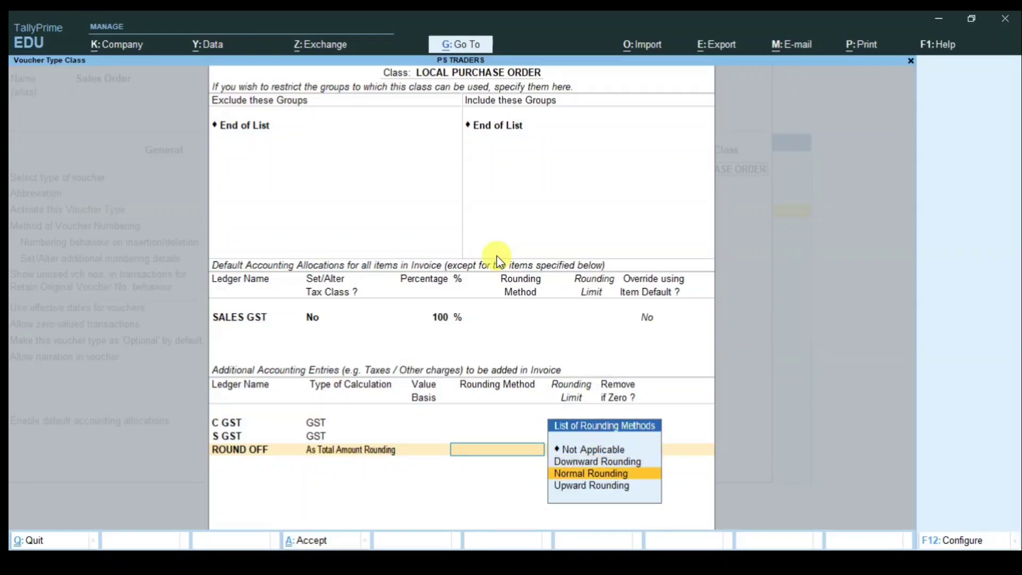
key(Return)
text(1)
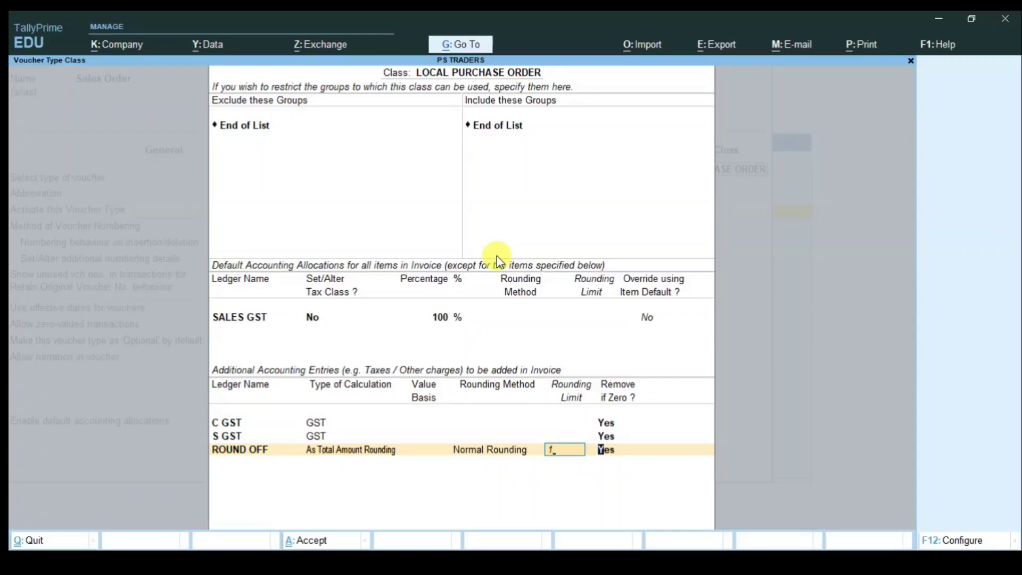
key(Return)
key(Return)
key(Return)
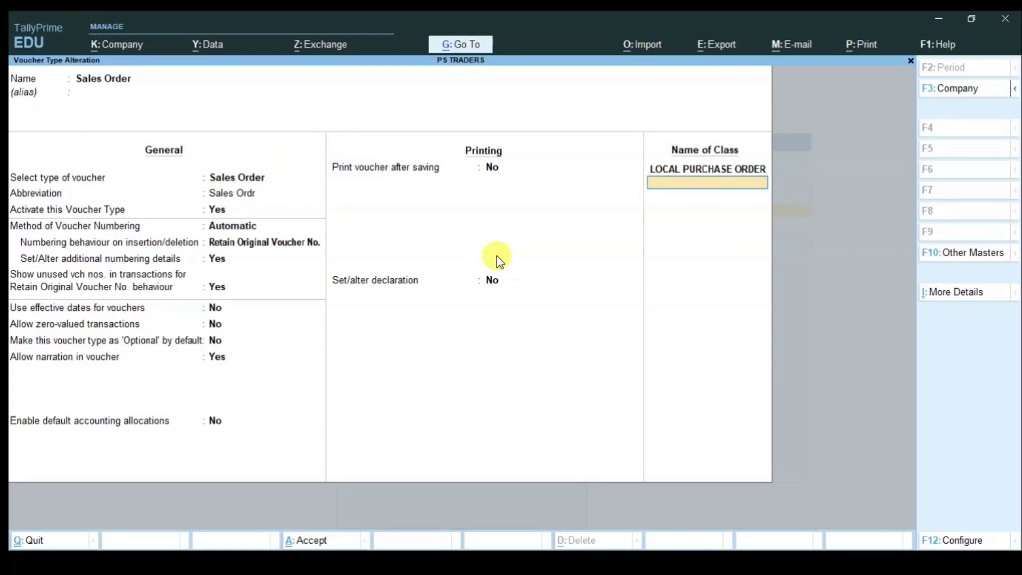
Add a voucher class named IGST PURCHASE ORDER without group restrictions, using SALES GST as its 100 % default allocation.
text(IGST PURCHASE ORDER)
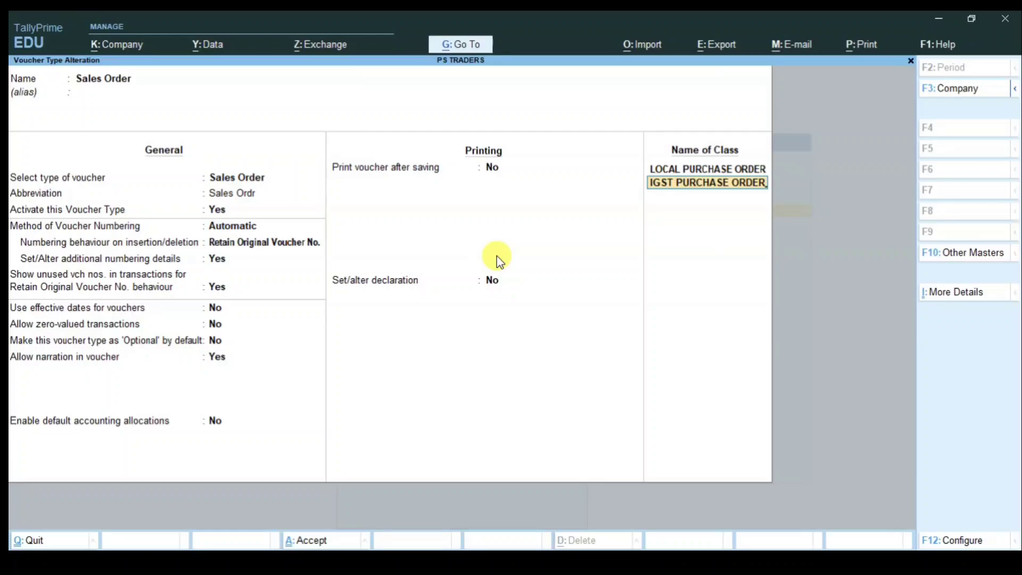
key(Return)
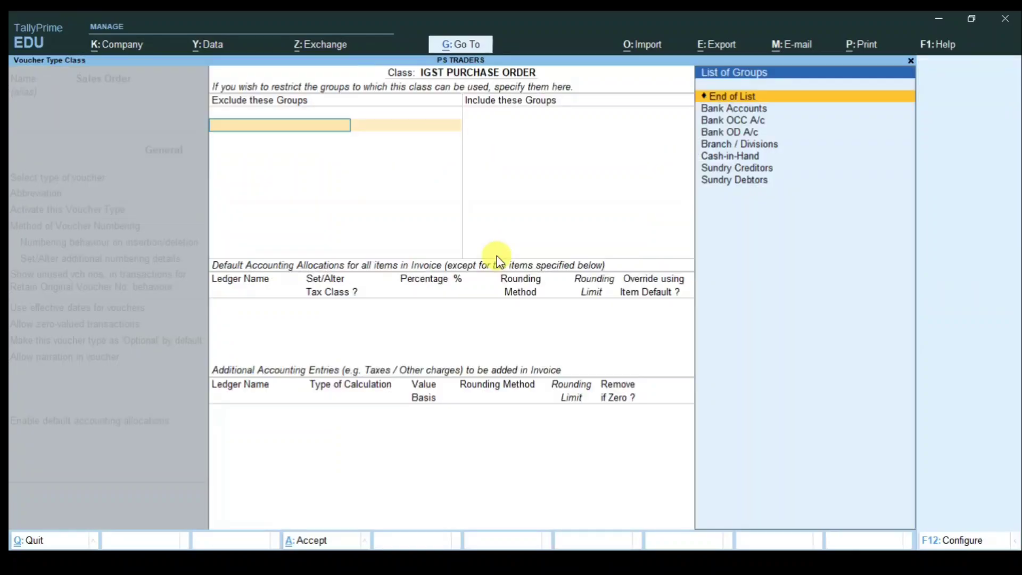
key(Return)
key(Return)
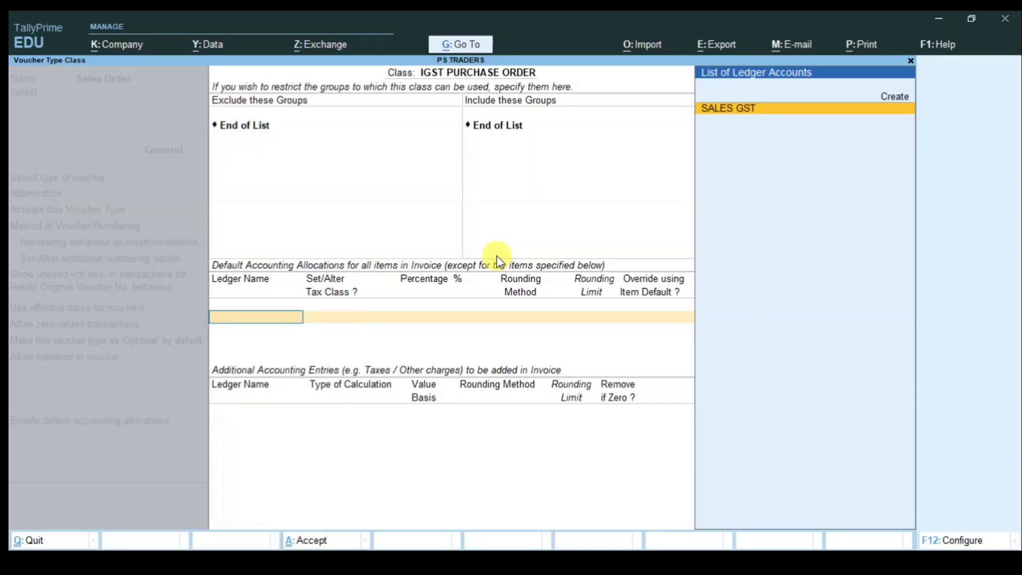
key(Return)
key(Return)
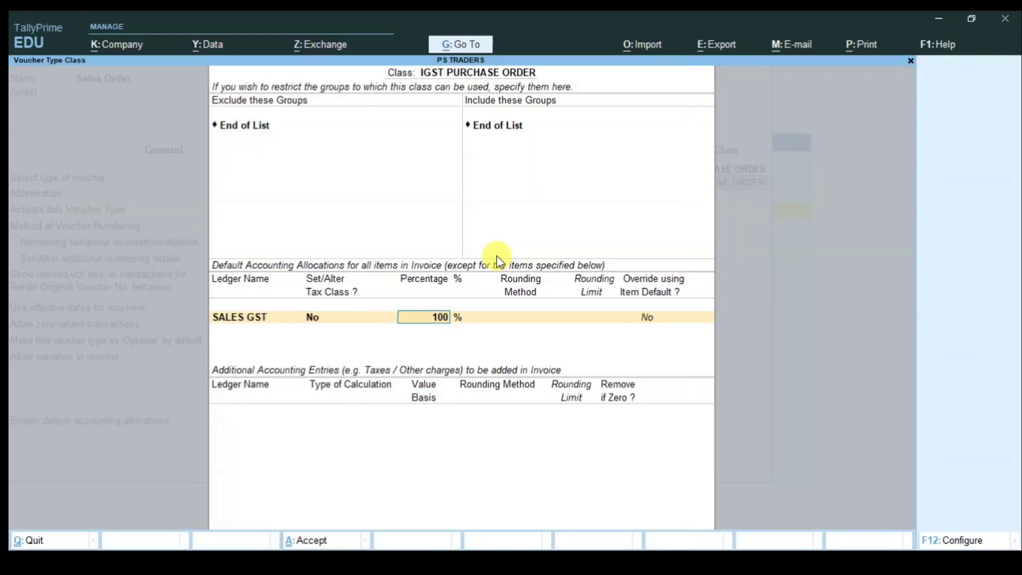
key(Return)
key(Return)
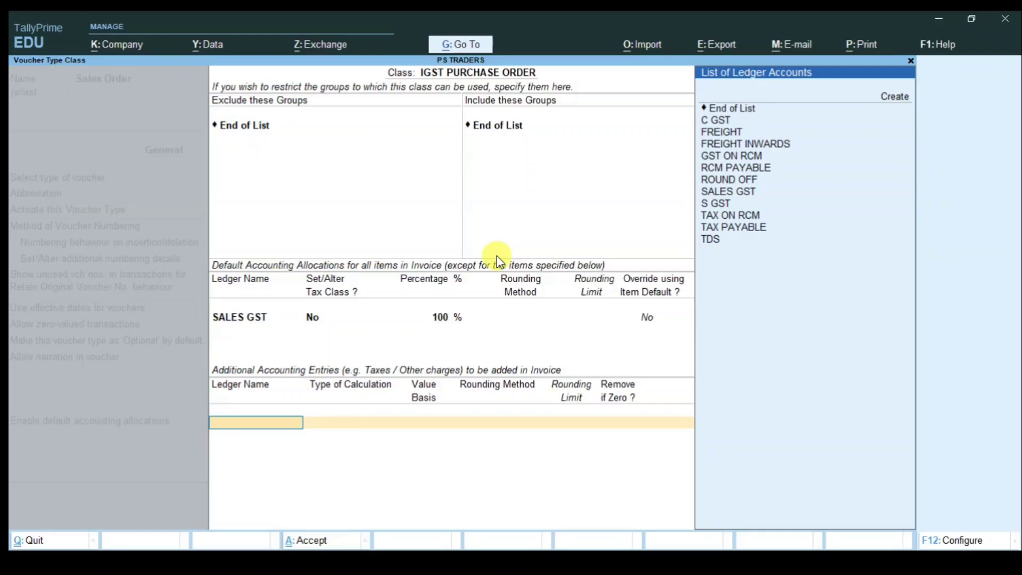
Create a ledger named I GST under Duties & Taxes for the class's additional accounting entries.
text(IG)
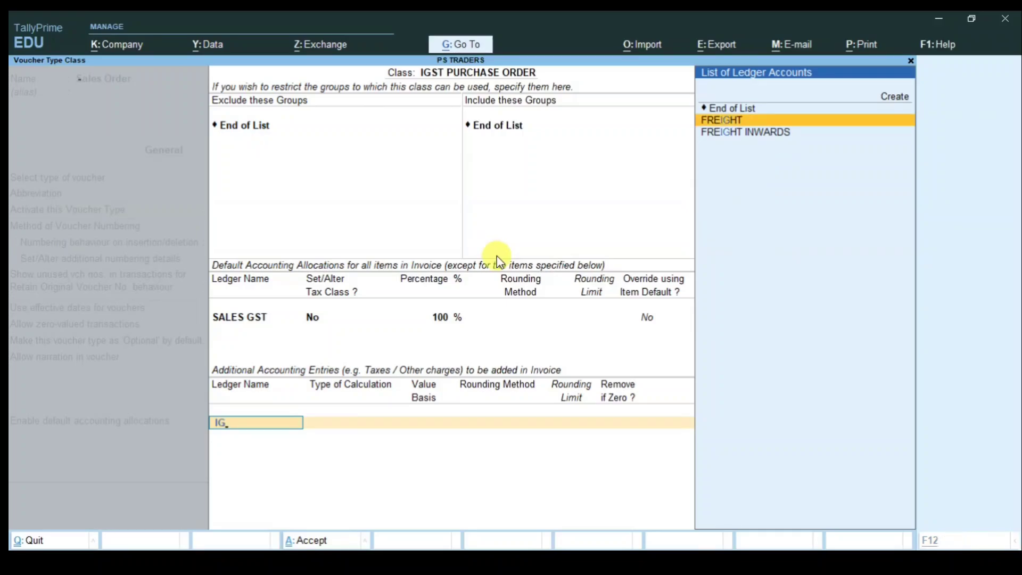
key(alt+c)
text(I GST)
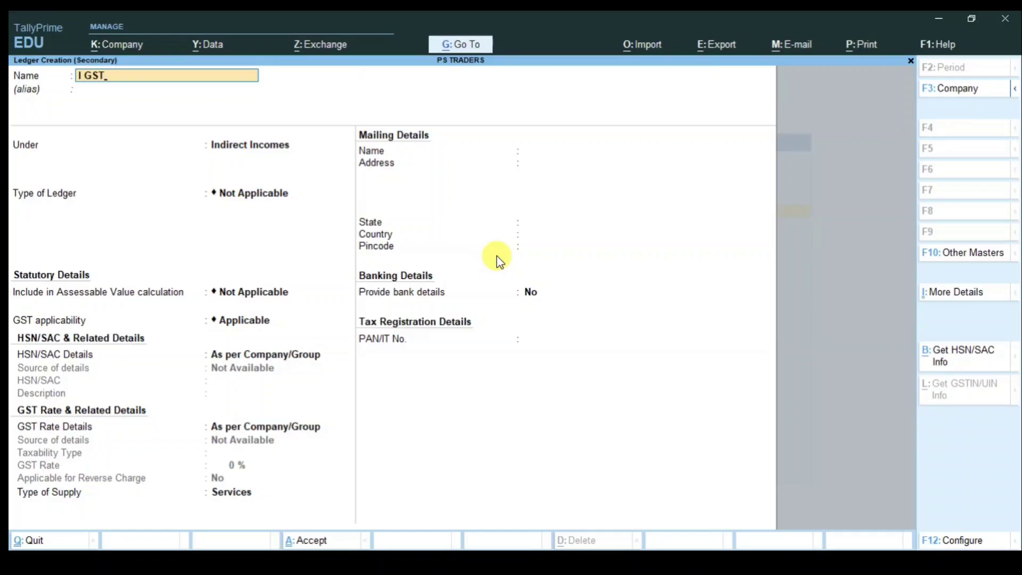
key(Return)
text(DUT)
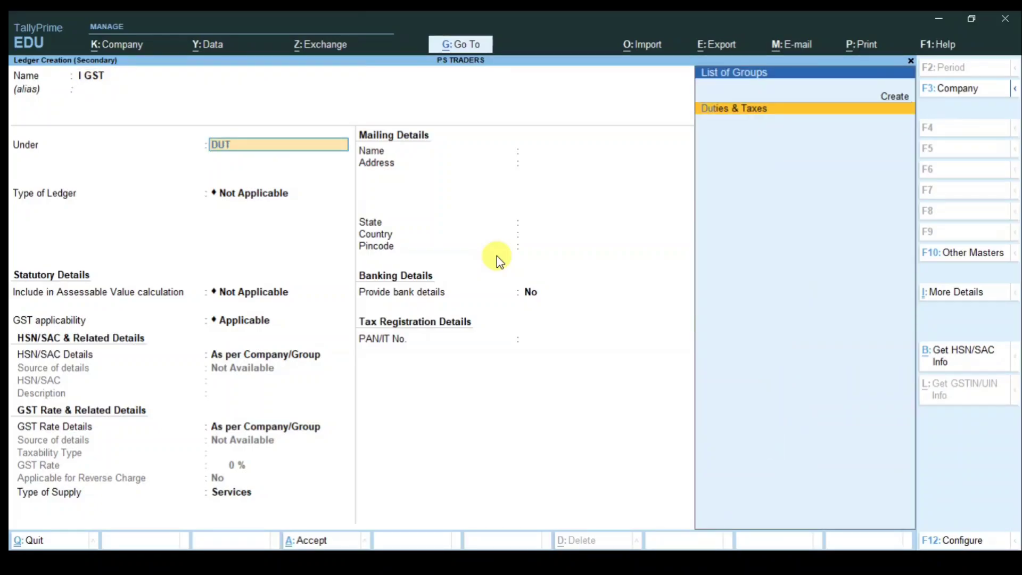
key(Return)
Set the I GST ledger's duty type to GST and tax type to IGST without rounding, and save it as a class entry removed if zero.
key(Up)
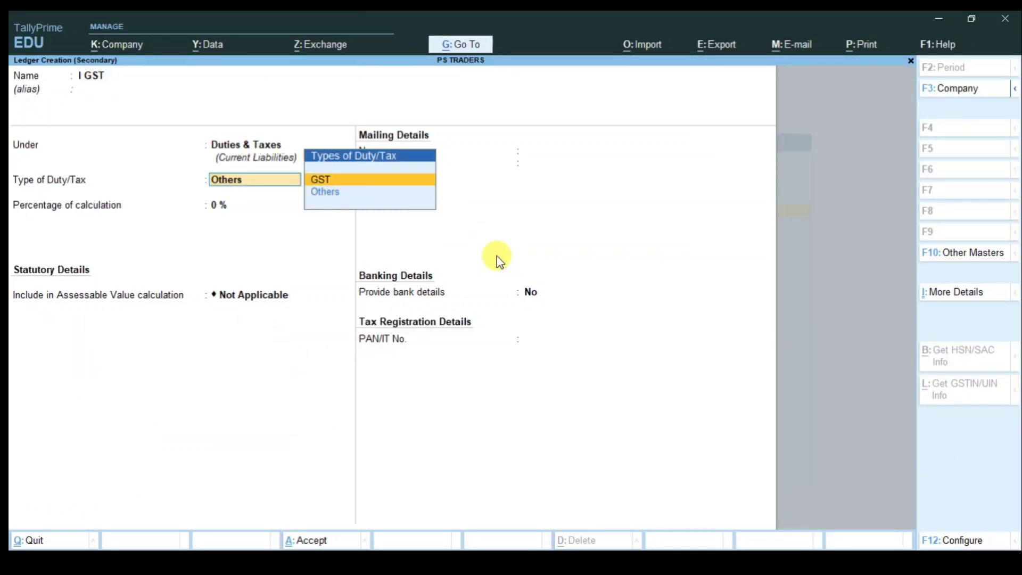
key(Return)
key(Return)
key(Return)
key(Return)
key(Return)
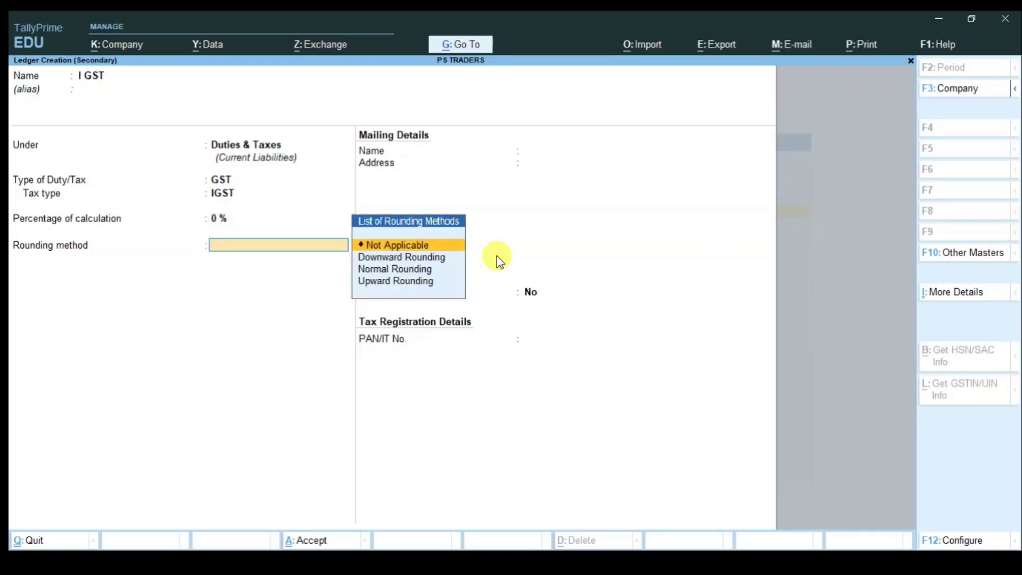
key(Return)
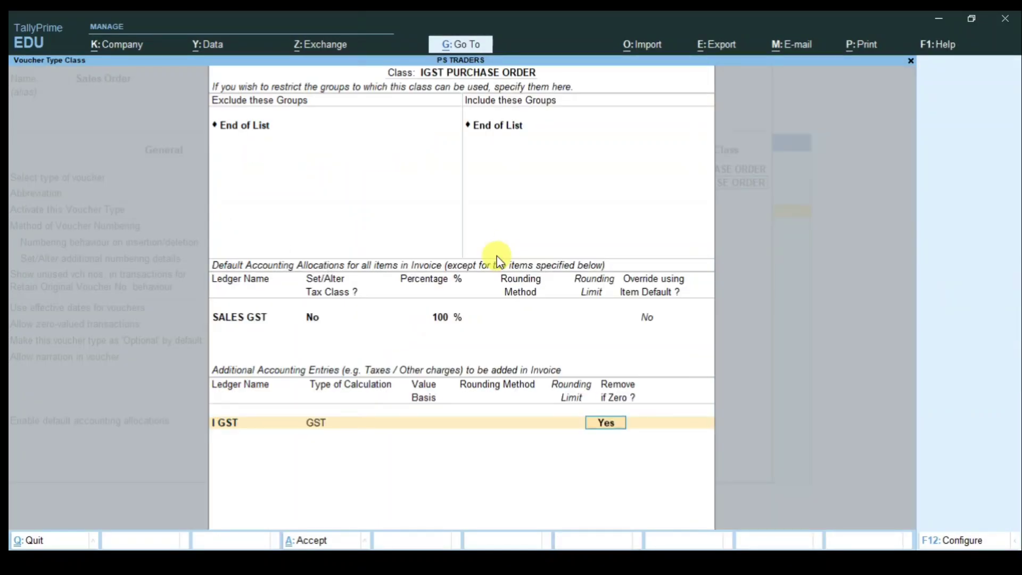
key(Return)
Add ROUND OFF to the IGST PURCHASE ORDER class as As Total Amount Rounding with Normal Rounding, and finish the class.
text(ROUN)
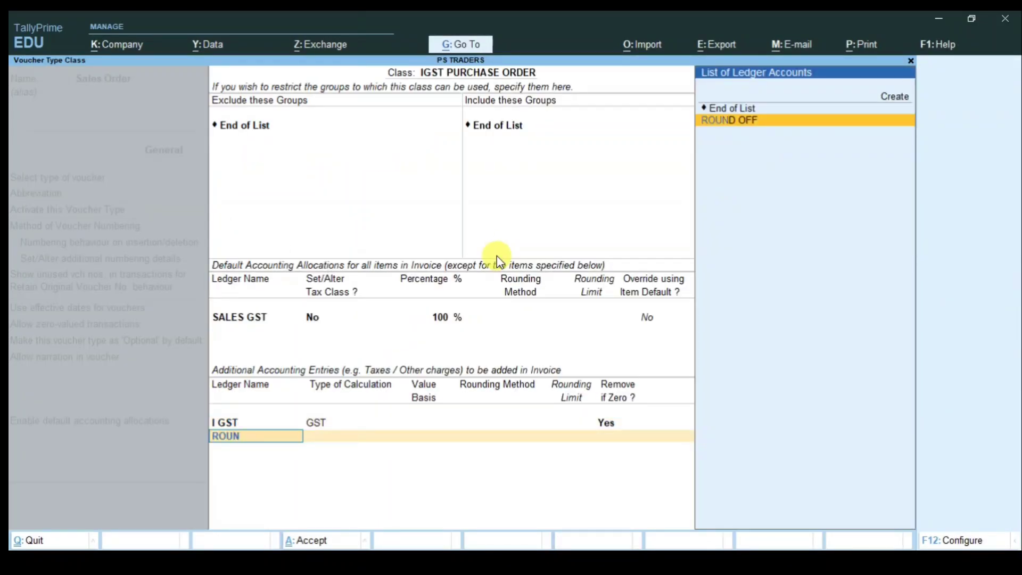
key(Return)
key(Down)
key(Down)
key(Down)
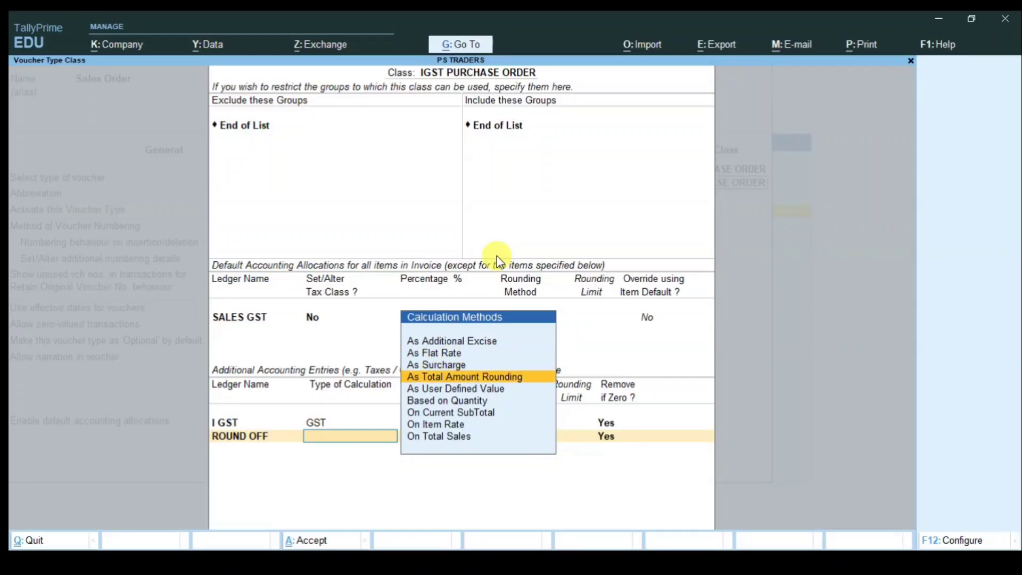
key(Return)
key(Down)
key(Down)
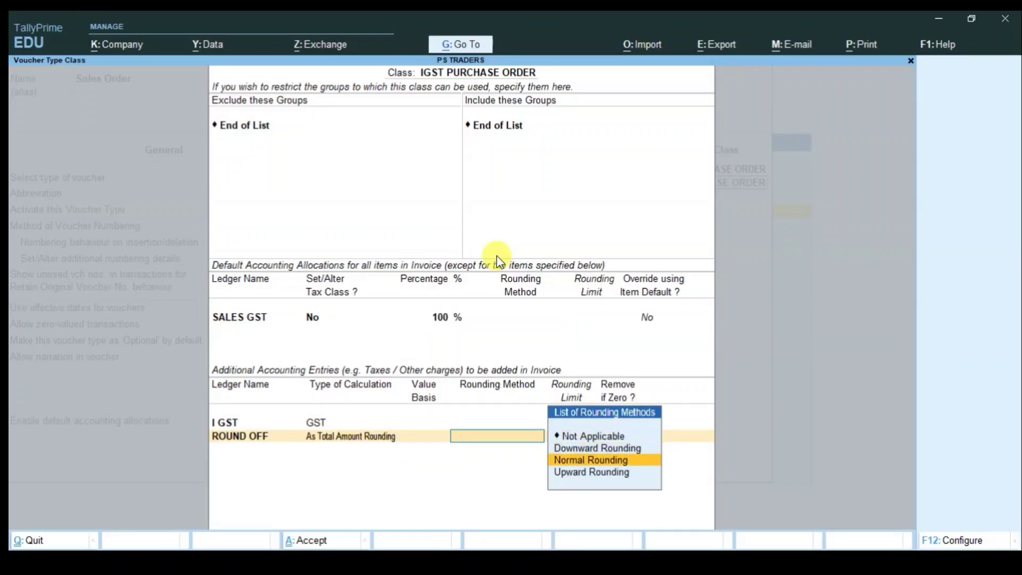
key(Return)
key(Return)
key(Return)
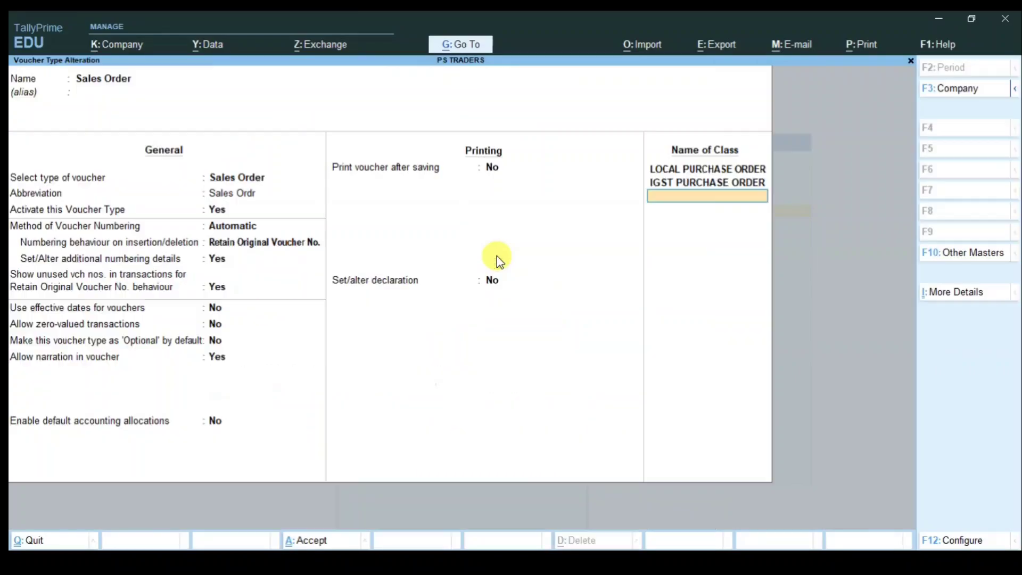
Save the Sales Order voucher type, reopen it to check its listed classes, and close it again.
key(Return)
key(Return)
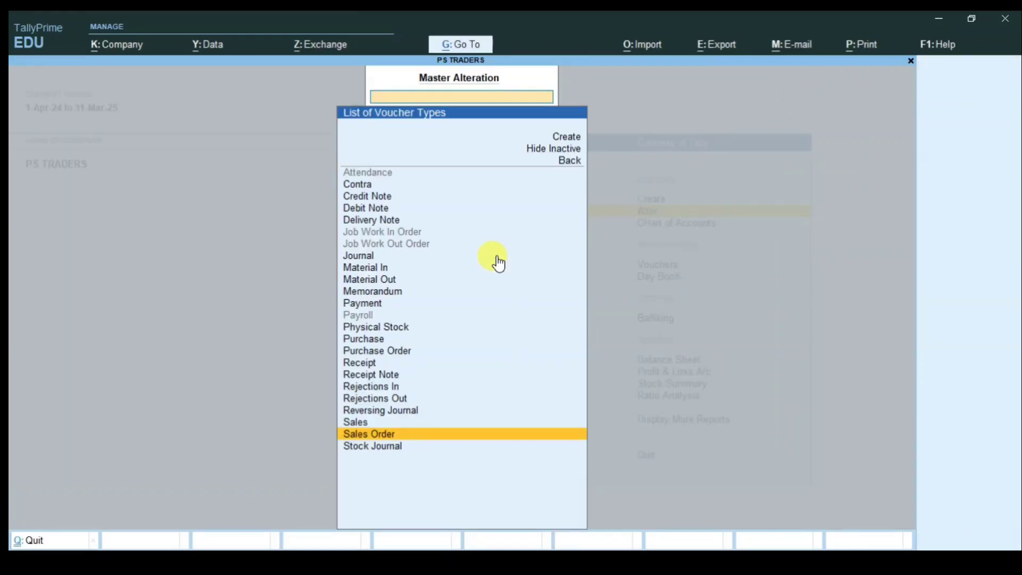
key(Return)
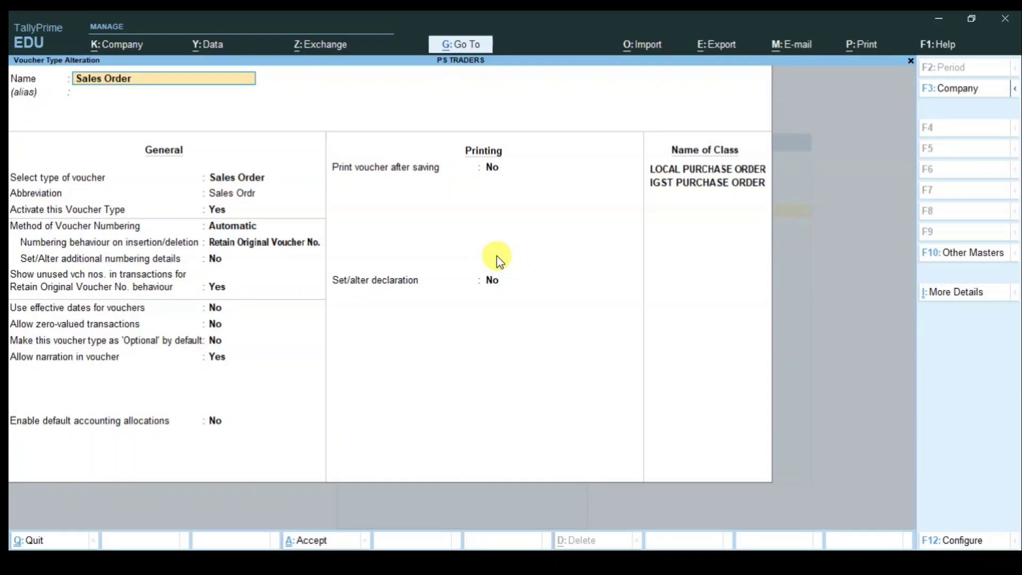
key(ctrl+q)
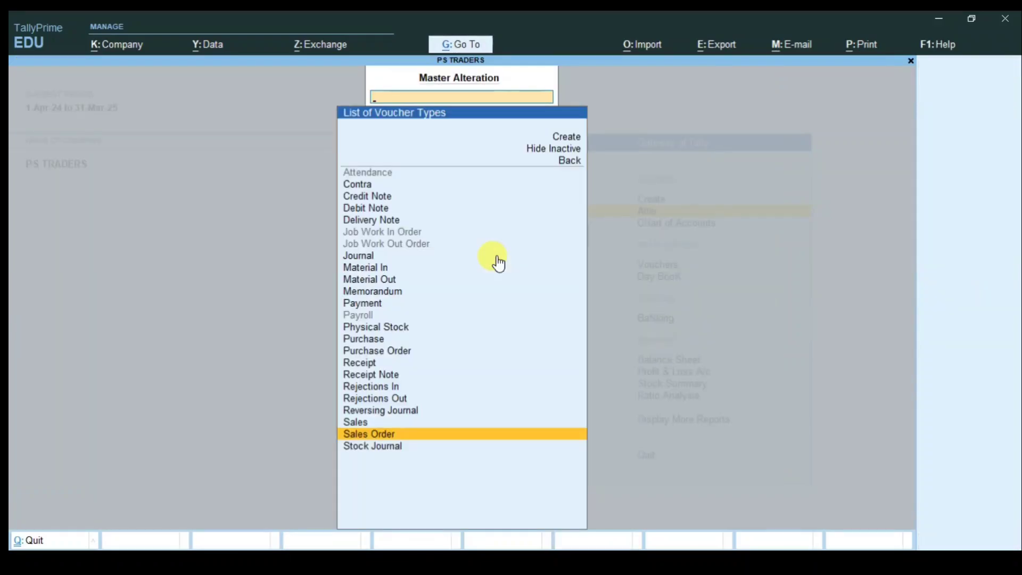
Leave the master alteration lists and open voucher entry for PS TRADERS.
key(Escape)
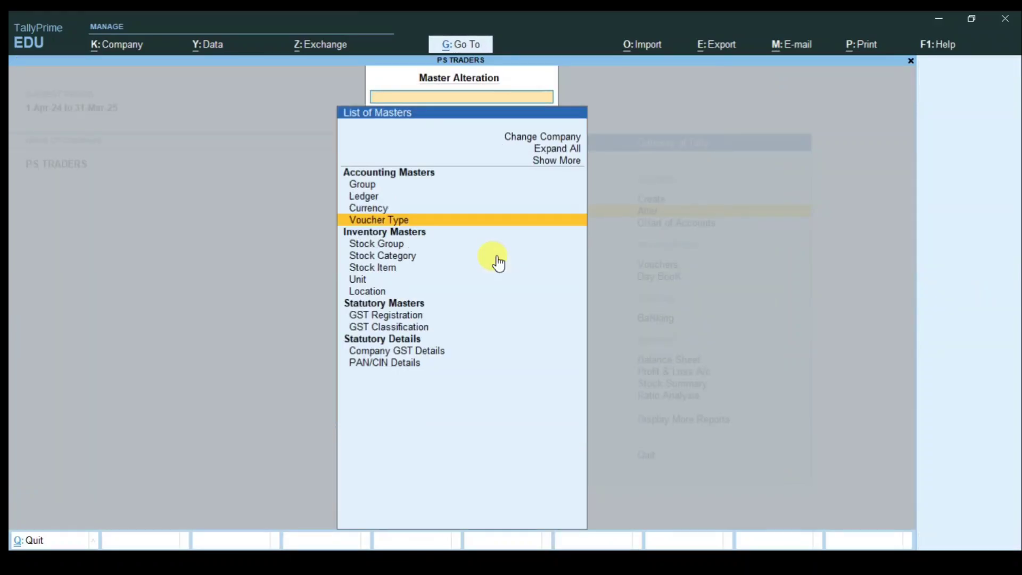
key(Escape)
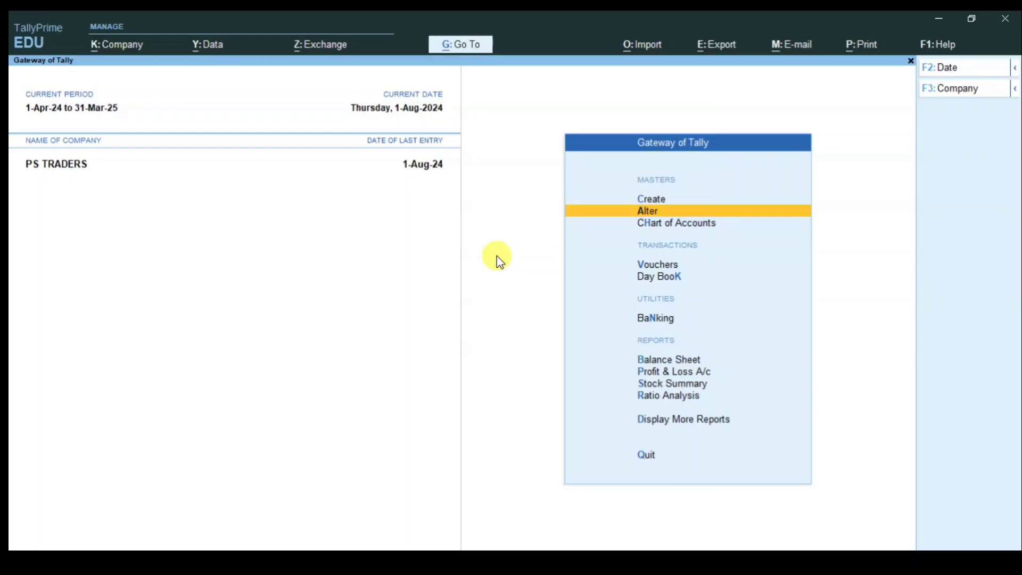
key(Down)
key(Down)
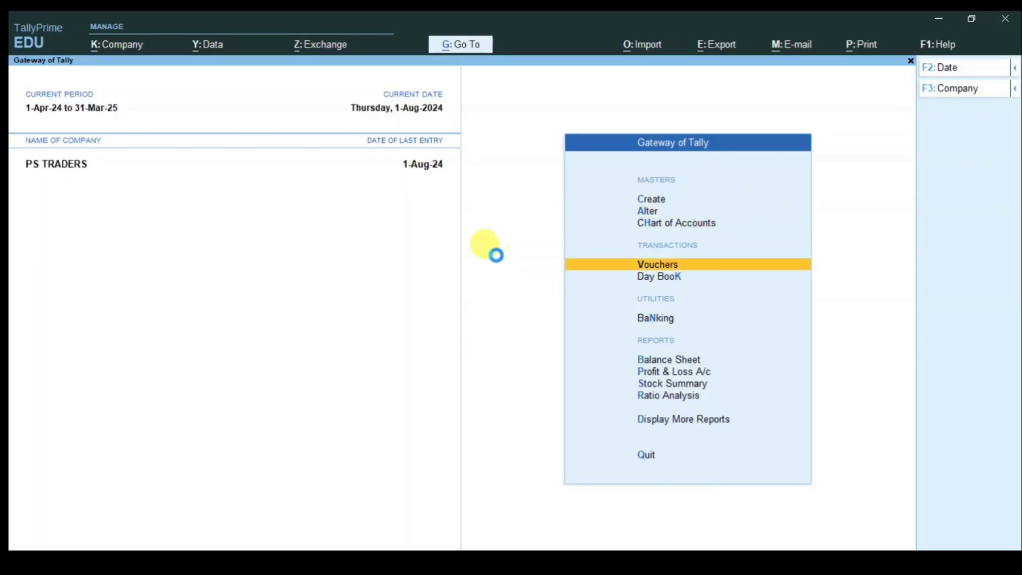
key(Return)
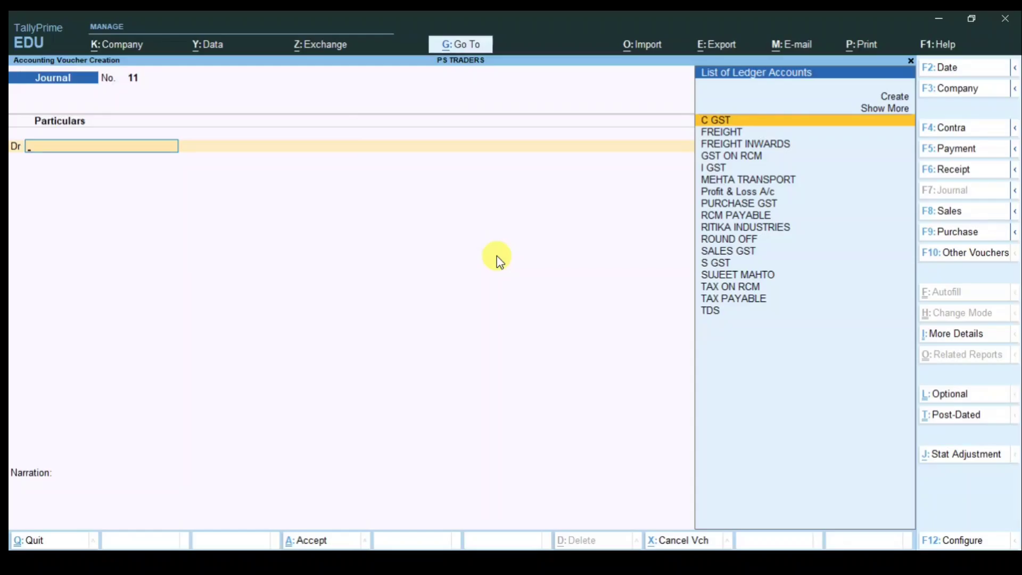
Switch to PO.pptx in PowerPoint, review the slide comparing purchase order and sales order stages, and return to TallyPrime.
key(alt+Tab)
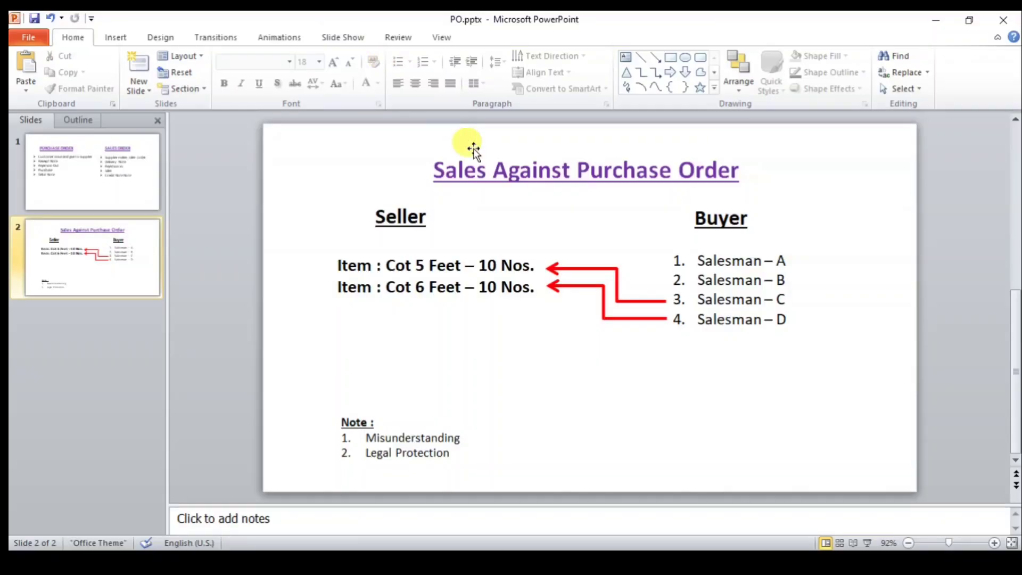
click(85, 152)
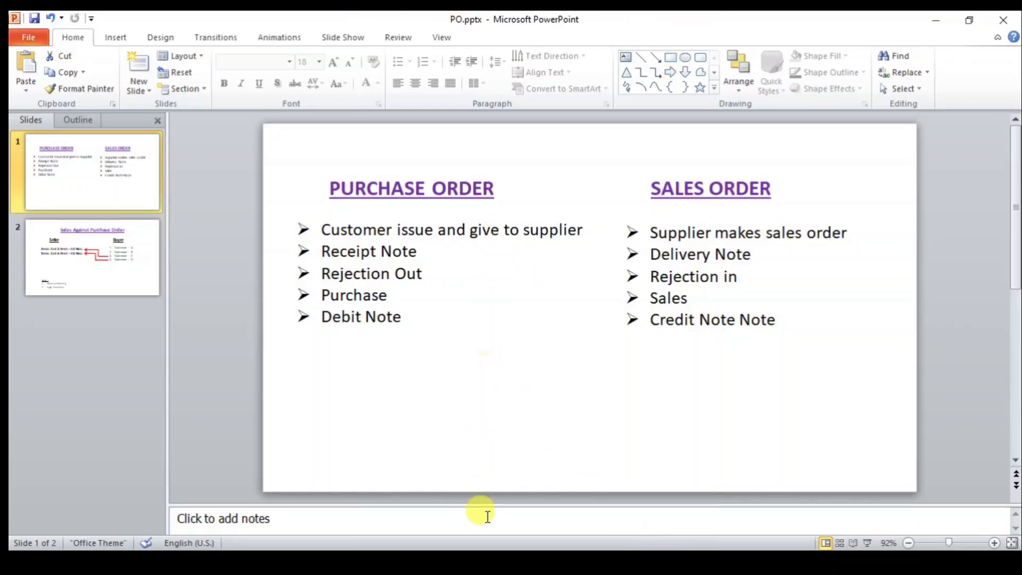
key(alt+Tab)
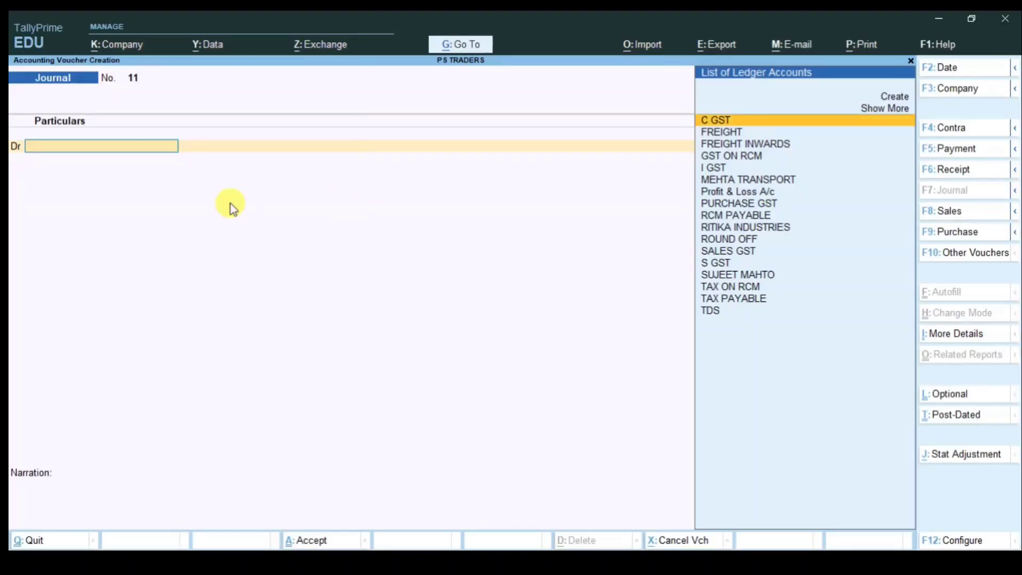
Start a Sales Order voucher using the LOCAL PURCHASE ORDER class.
click(959, 255)
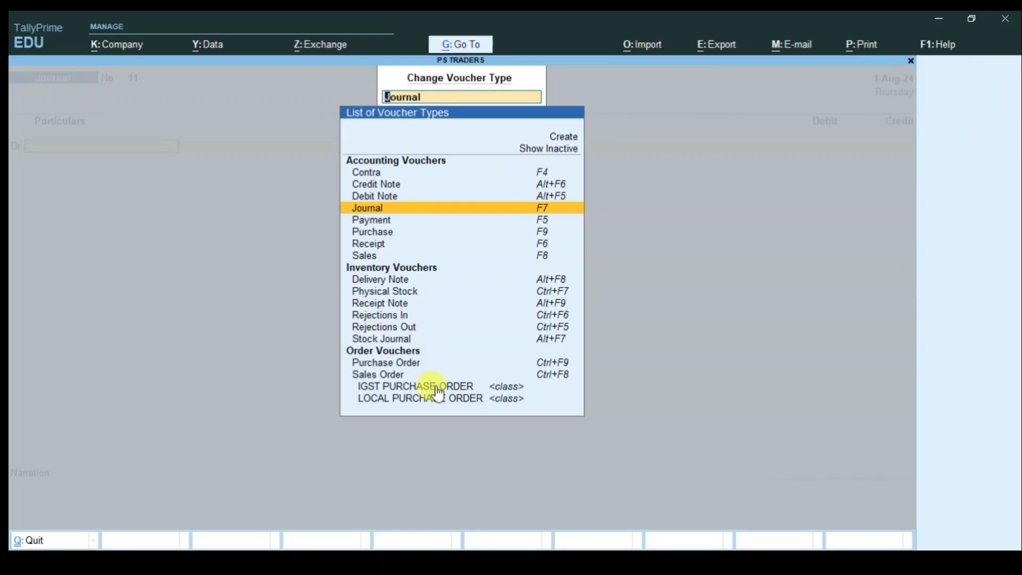
click(487, 379)
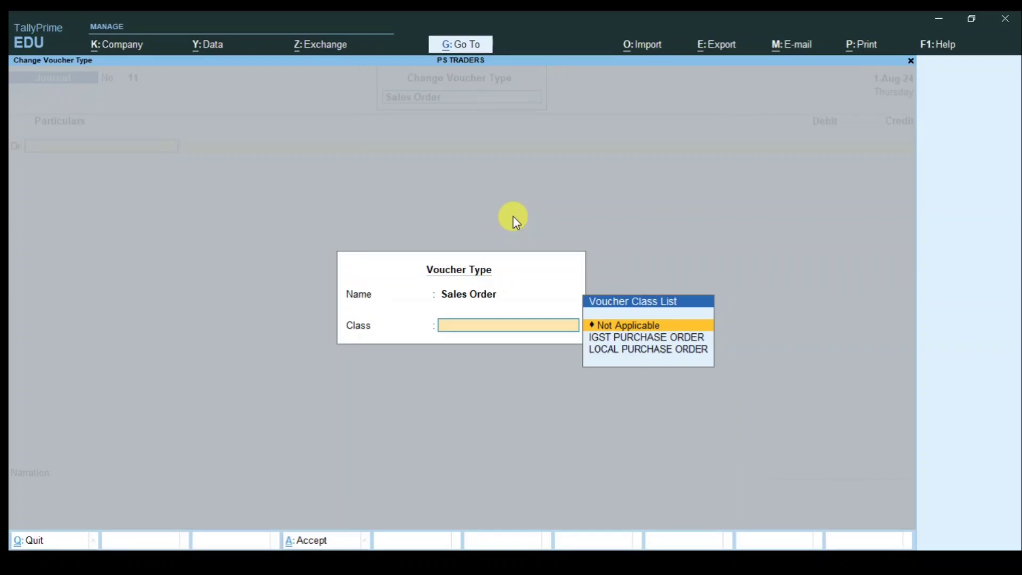
key(Down)
key(Down)
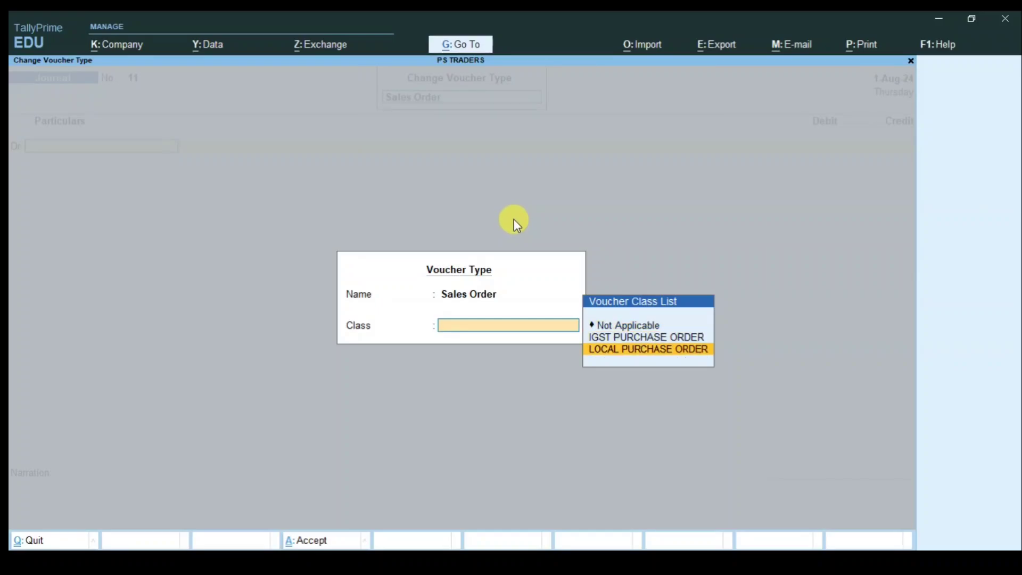
key(Up)
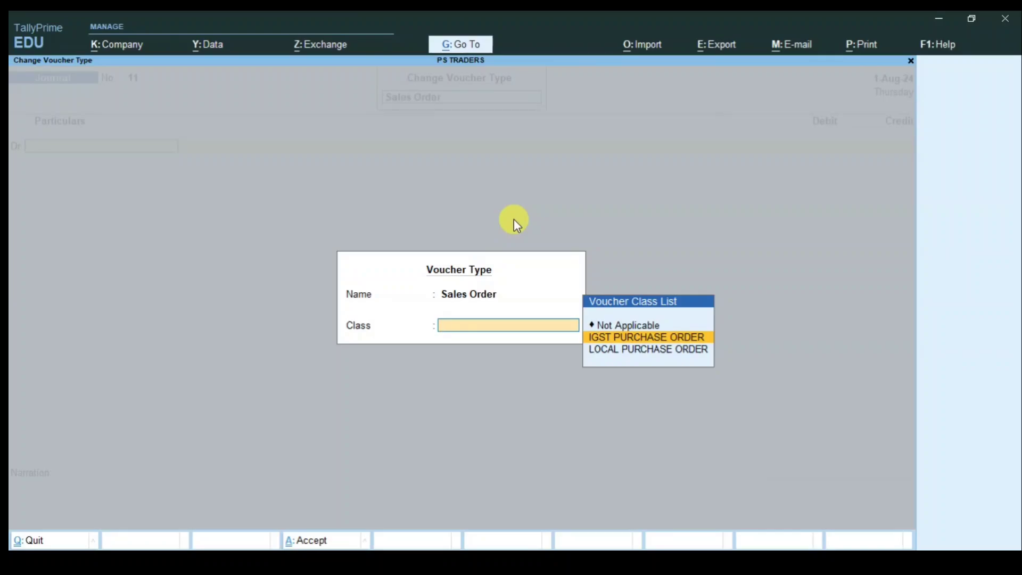
key(Down)
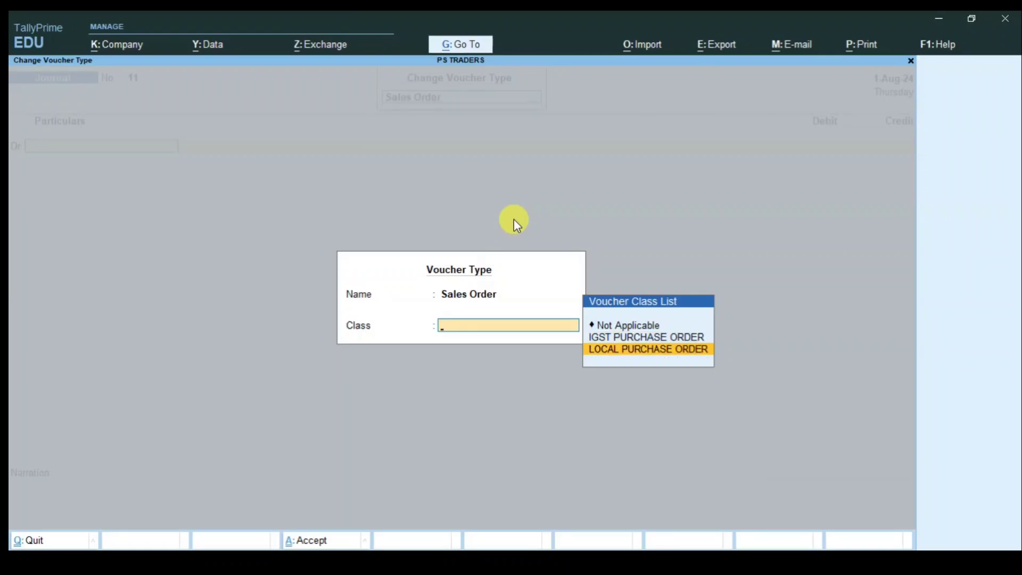
key(Return)
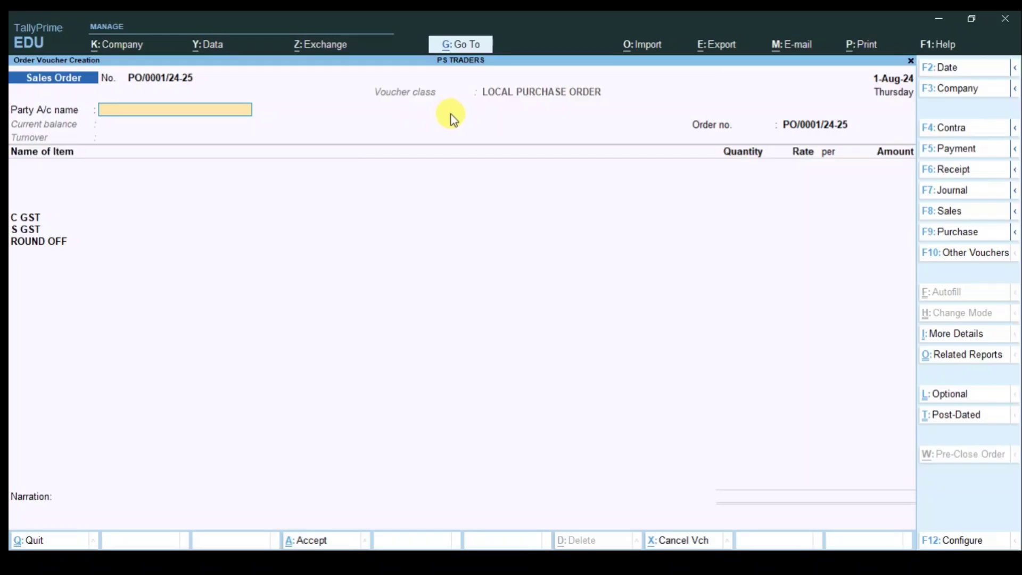
Create a party ledger named ROSHAN FURNITURE under Sundry Debtors, maintaining balances bill-by-bill with no credit period or limit.
key(alt)
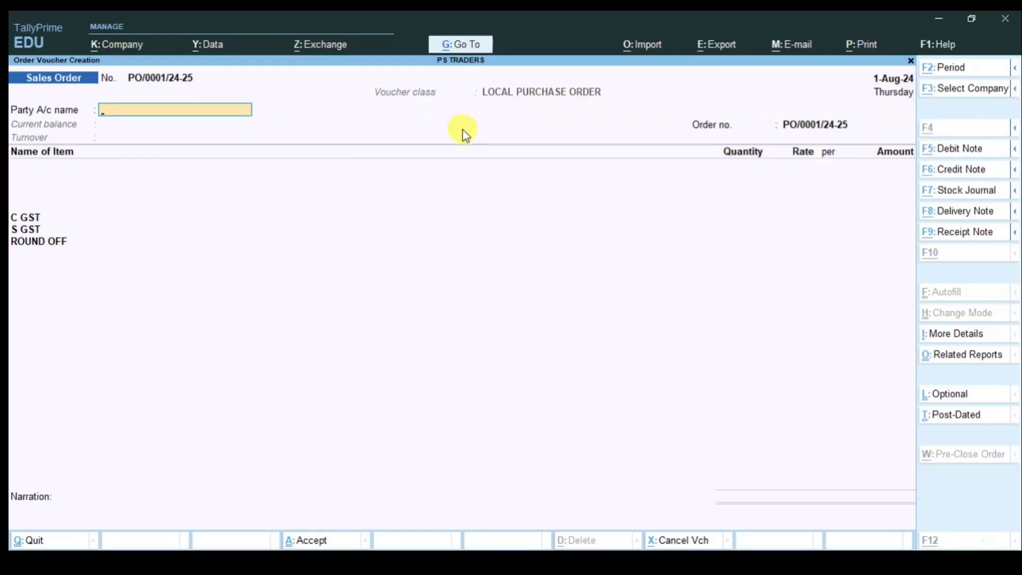
key(alt+c)
text(ROSHAN FURNITURE)
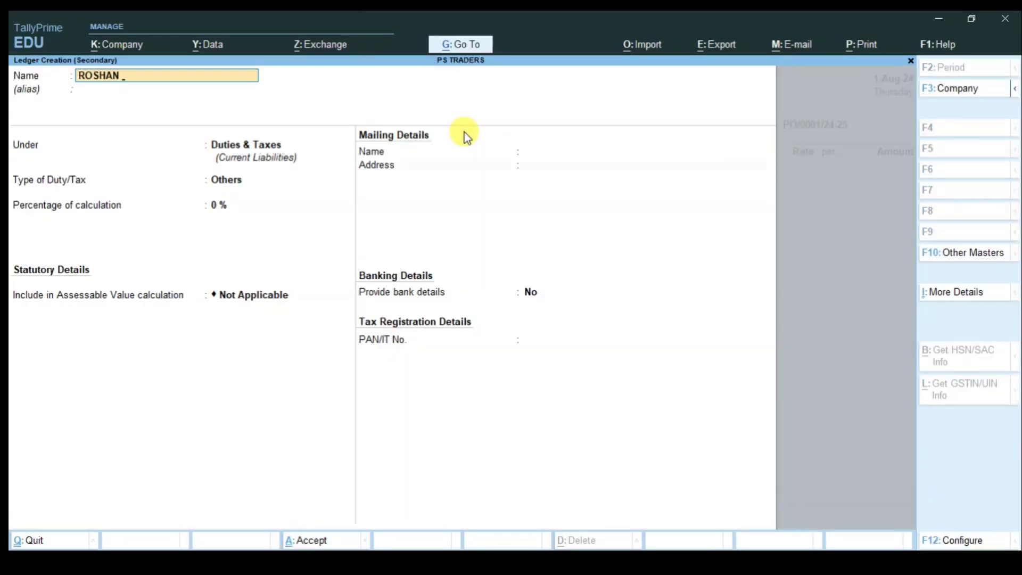
key(Return)
key(Return)
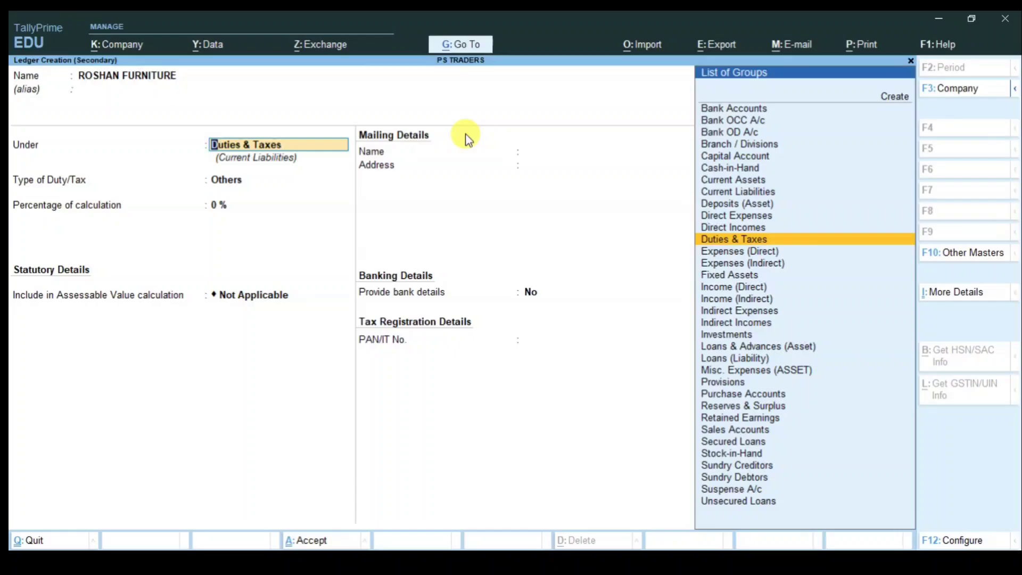
text(SUNDRY)
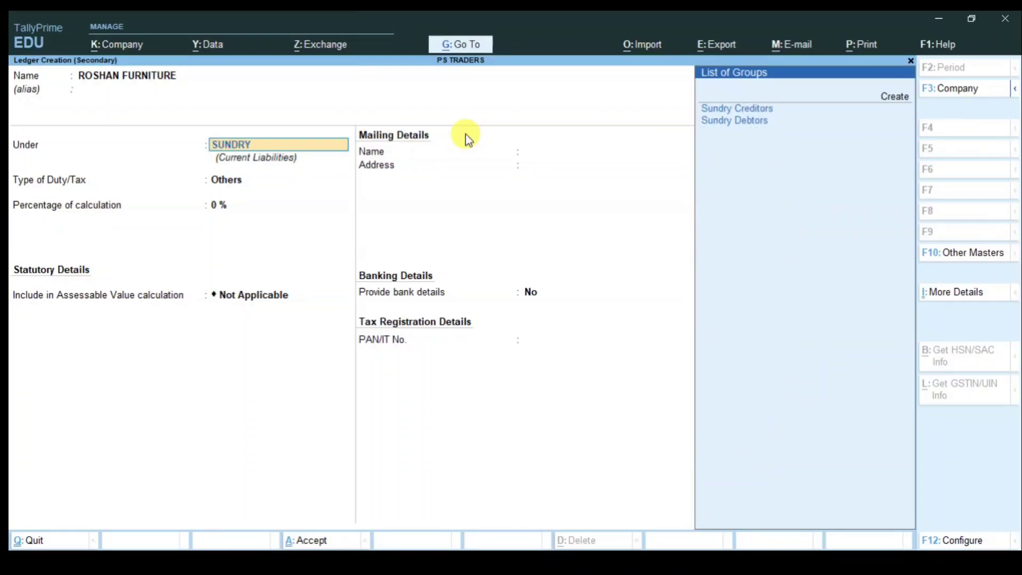
key(Down)
key(Return)
key(Return)
key(Return)
key(Return)
key(Return)
key(Return)
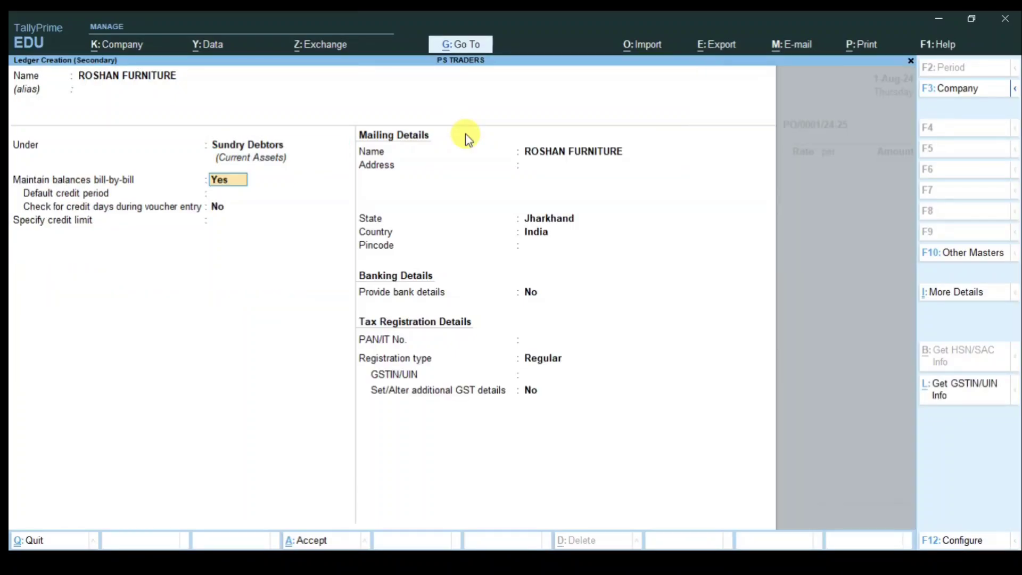
key(Return)
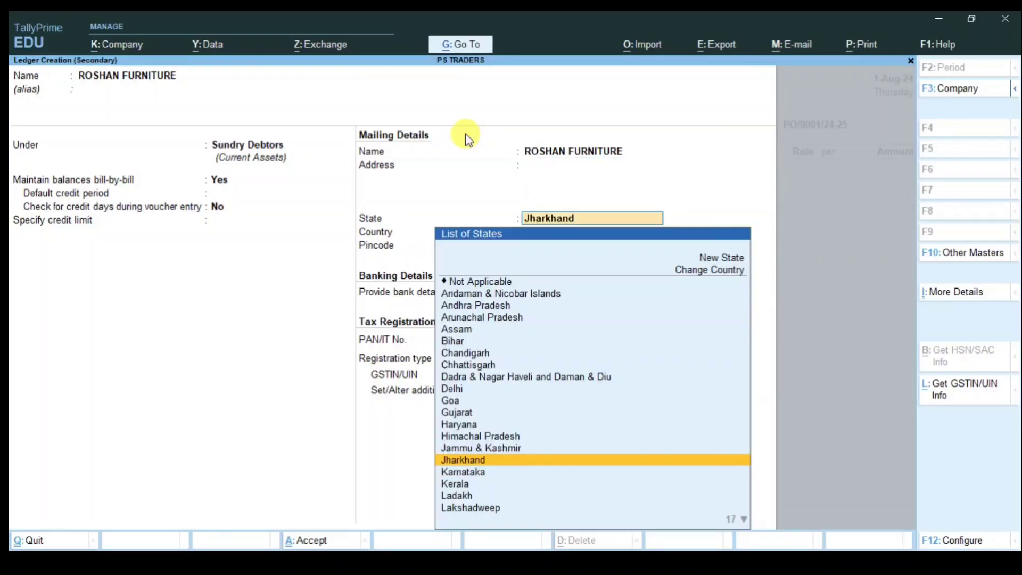
Fill in the ledger's postal address and phone number, keeping Jharkhand as the state and India as the country.
key(BackSpace)
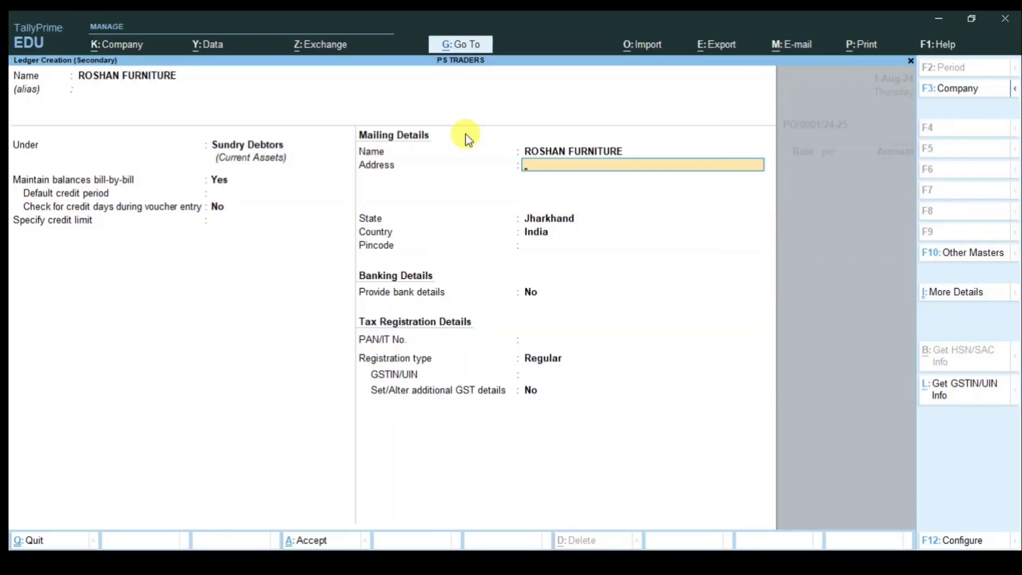
text(RAJGANJ)
key(Return)
text(NEAR SBI BANK)
key(Return)
text(DHANBAD- 500015)
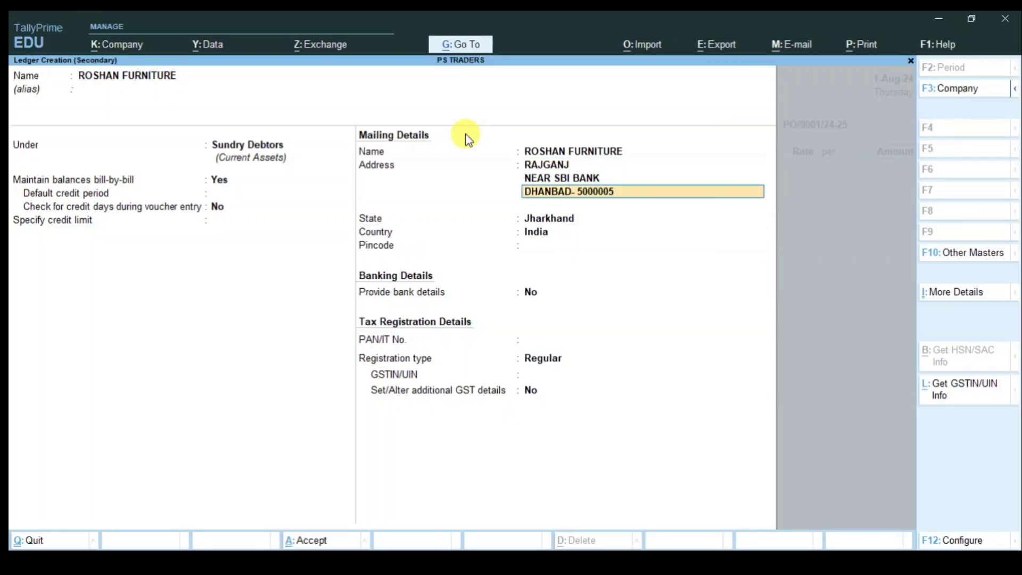
key(Return)
text(PH. 9803XXXXXX)
key(Return)
key(Return)
key(Return)
key(Return)
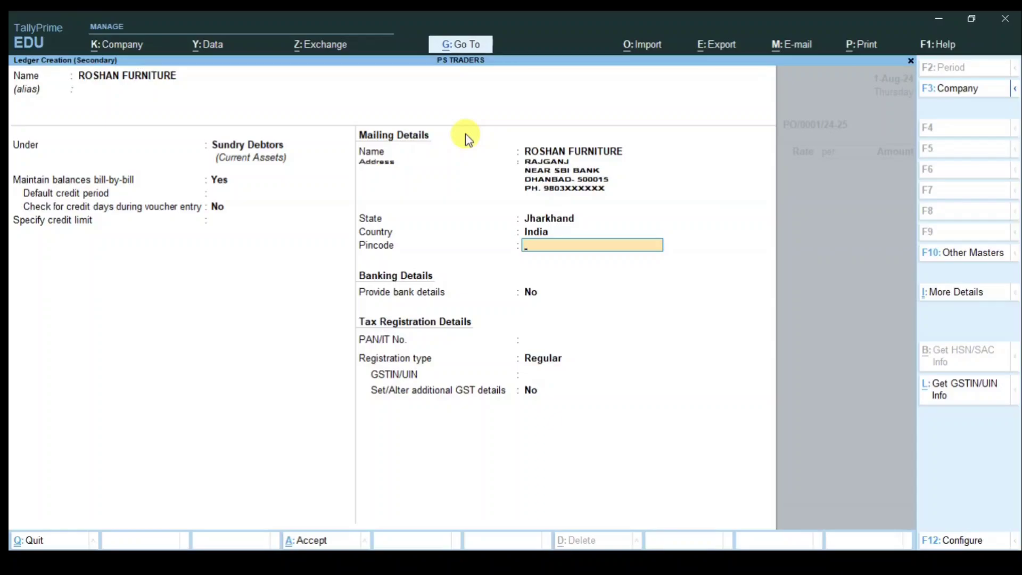
Enter the ledger's pincode, provide no bank details or PAN, and accept Regular as the GST registration type.
text(500015)
key(Return)
key(Return)
key(Return)
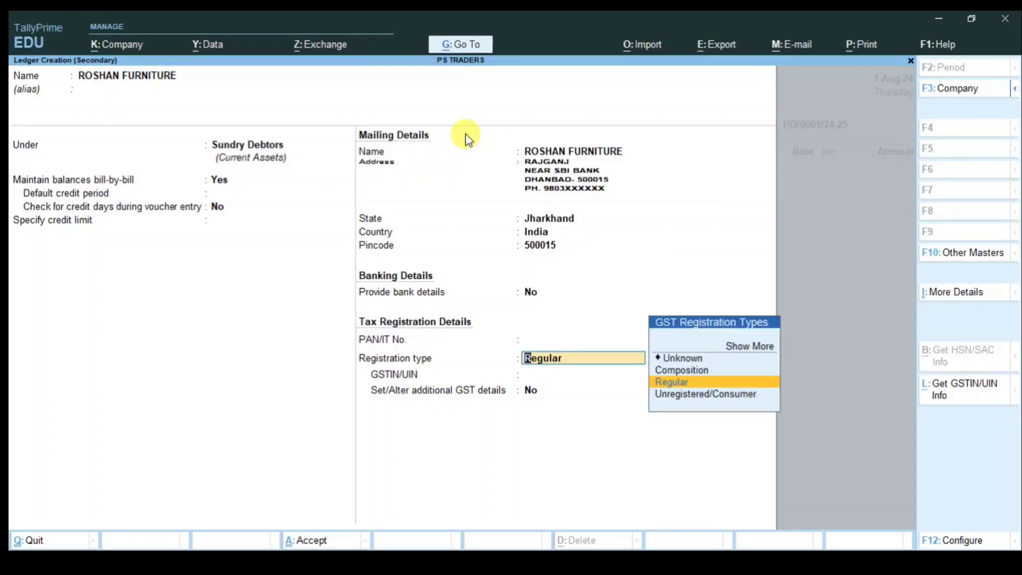
key(Return)
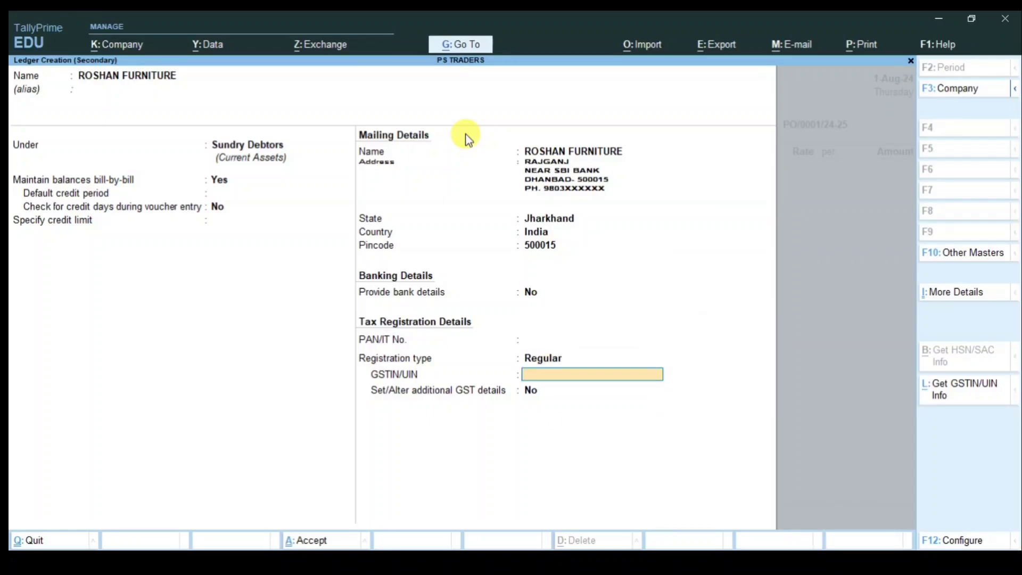
key(BackSpace)
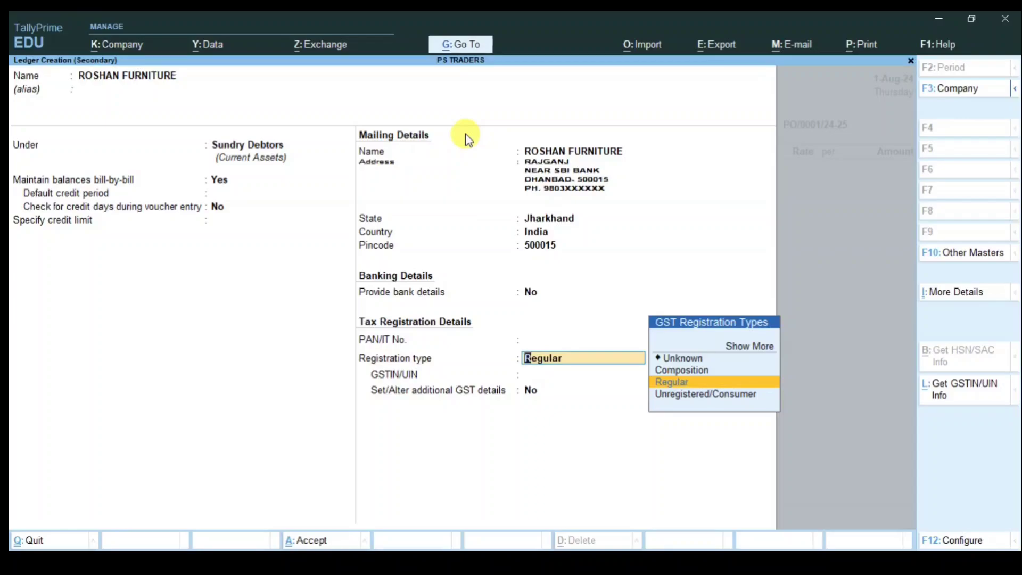
key(Down)
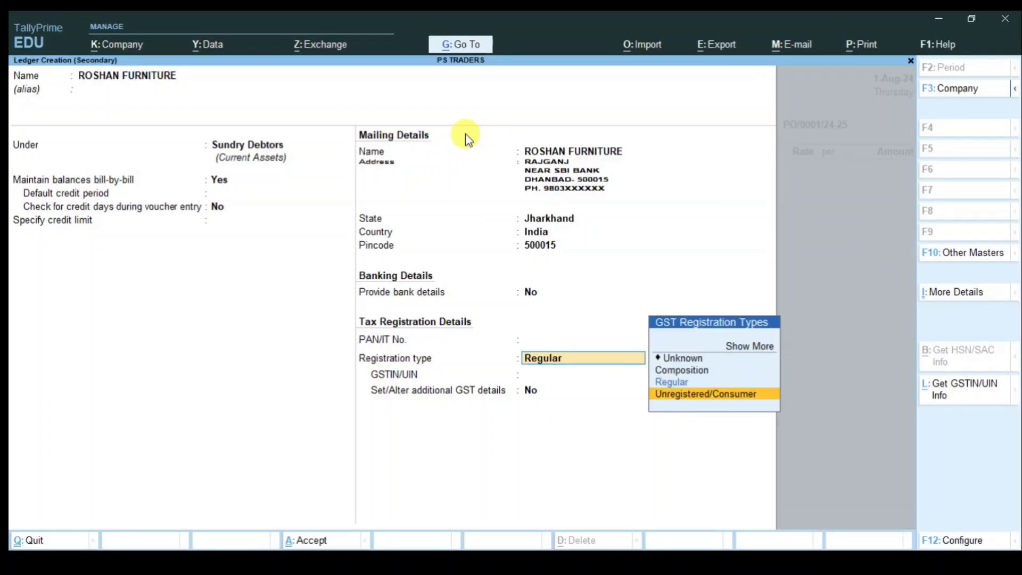
key(Return)
key(BackSpace)
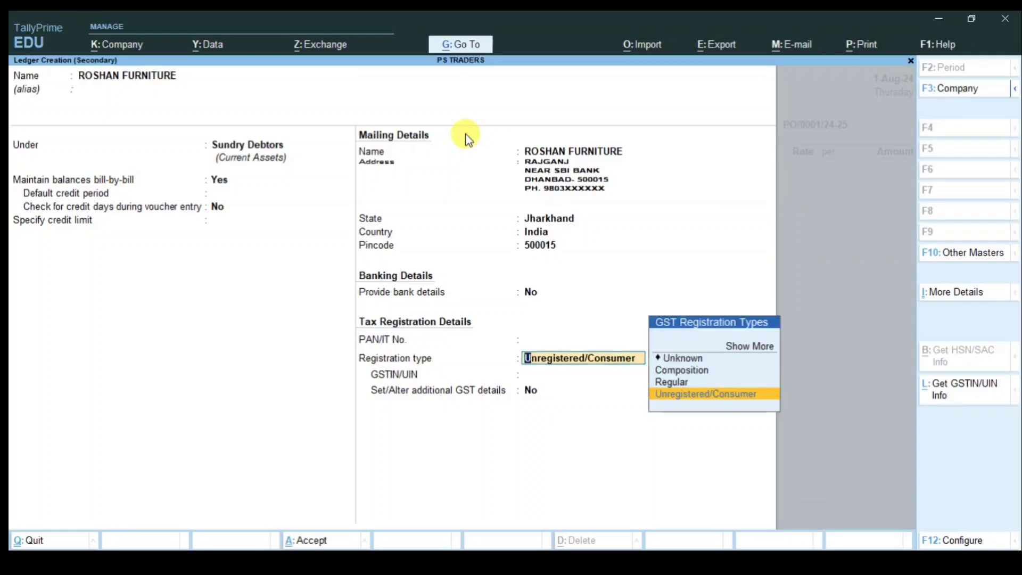
key(Up)
key(Return)
Enter the party's GSTIN without additional GST details and save the ledger.
text(20DERPU4512Y4HX)
key(Return)
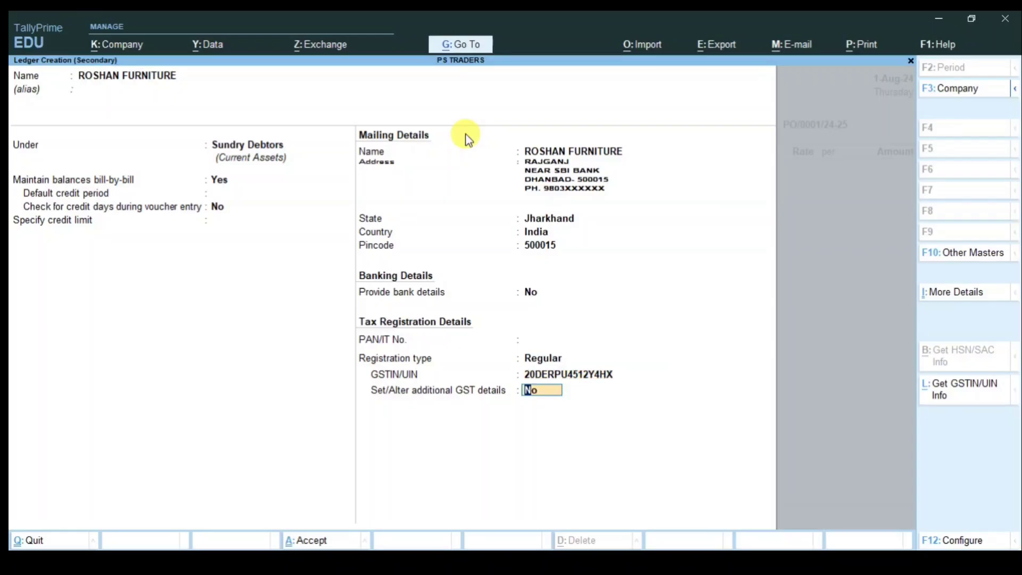
key(Return)
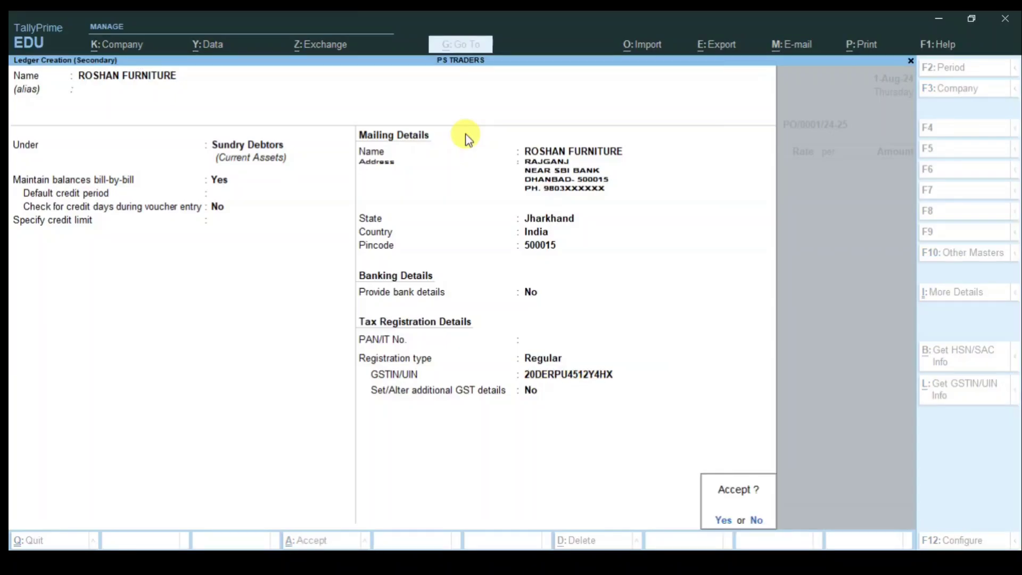
key(Return)
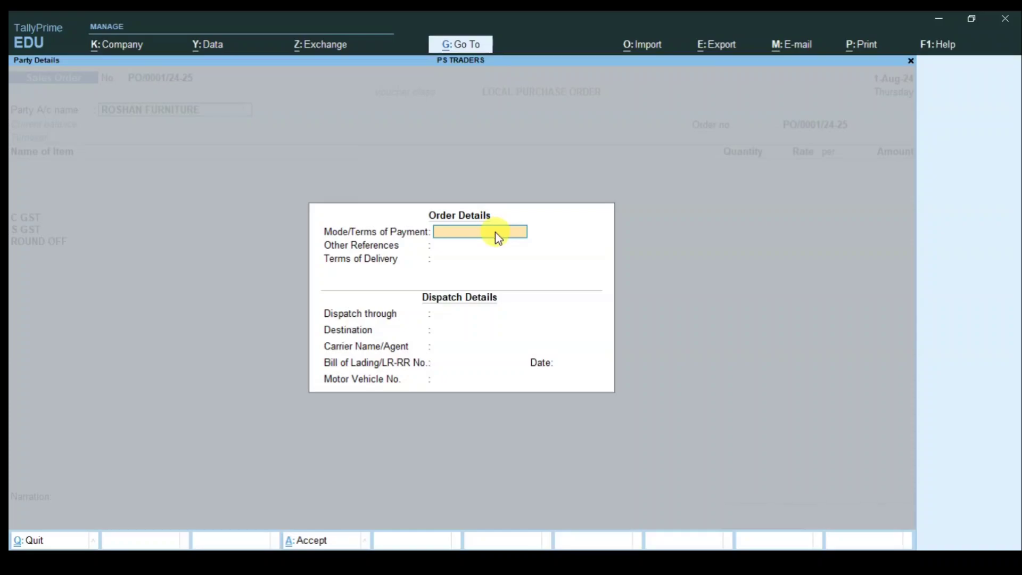
Set the order's payment terms to BY CASH and other references to SALESMAN- C, consulting the Sales Against Purchase Order slide in PowerPoint.
text(BY CAS)
key(Return)
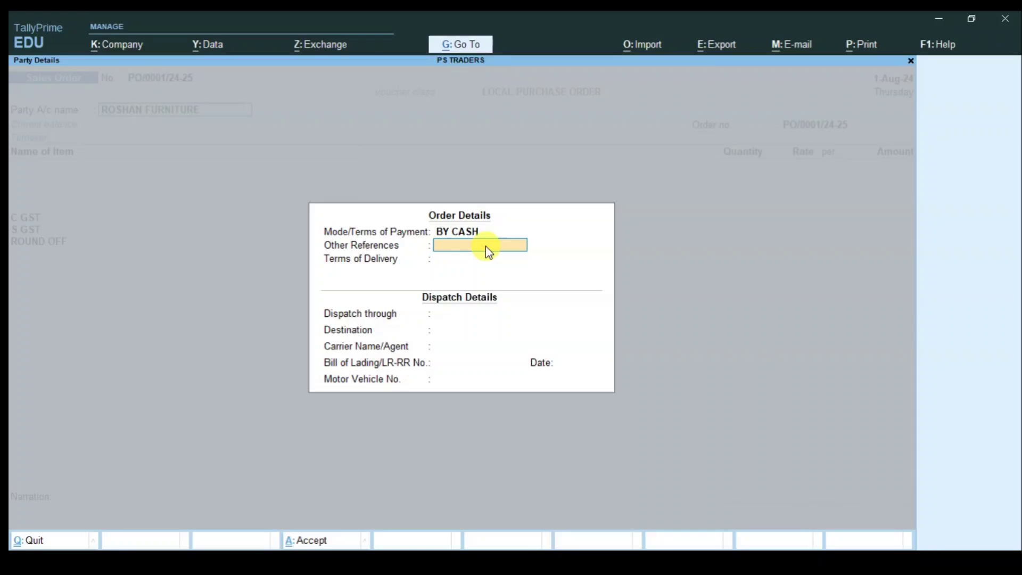
text(SAL)
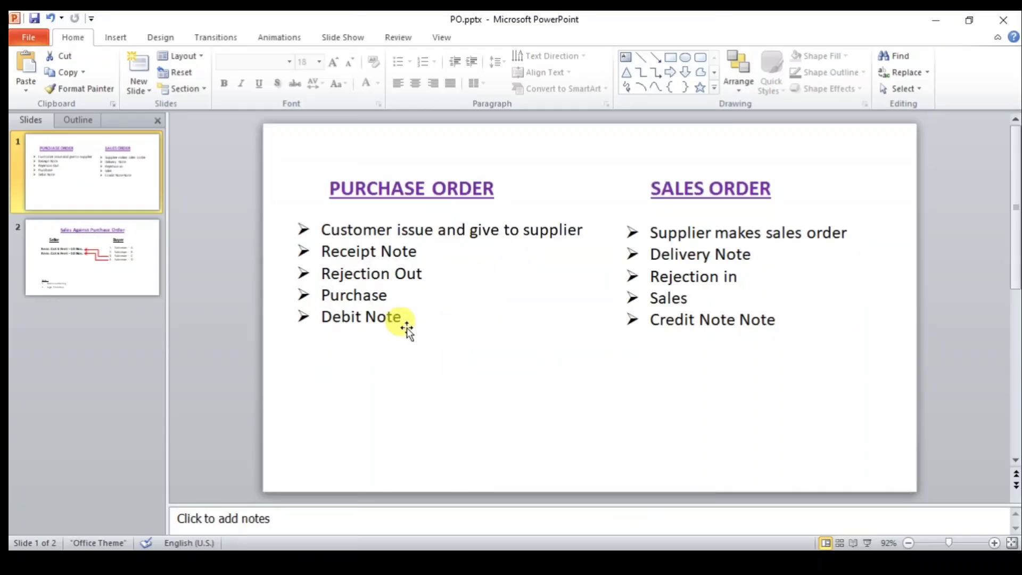
click(23, 227)
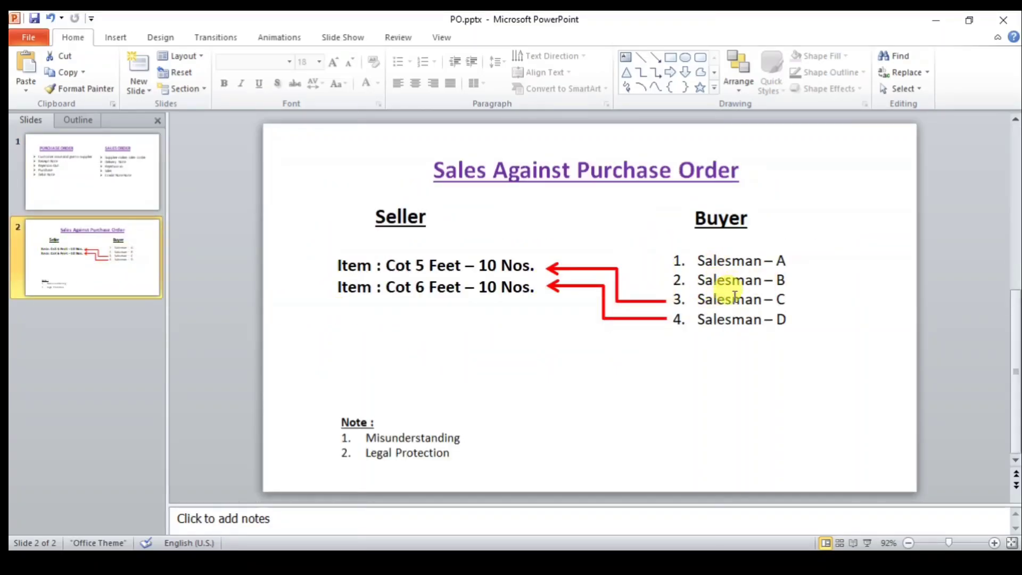
click(457, 560)
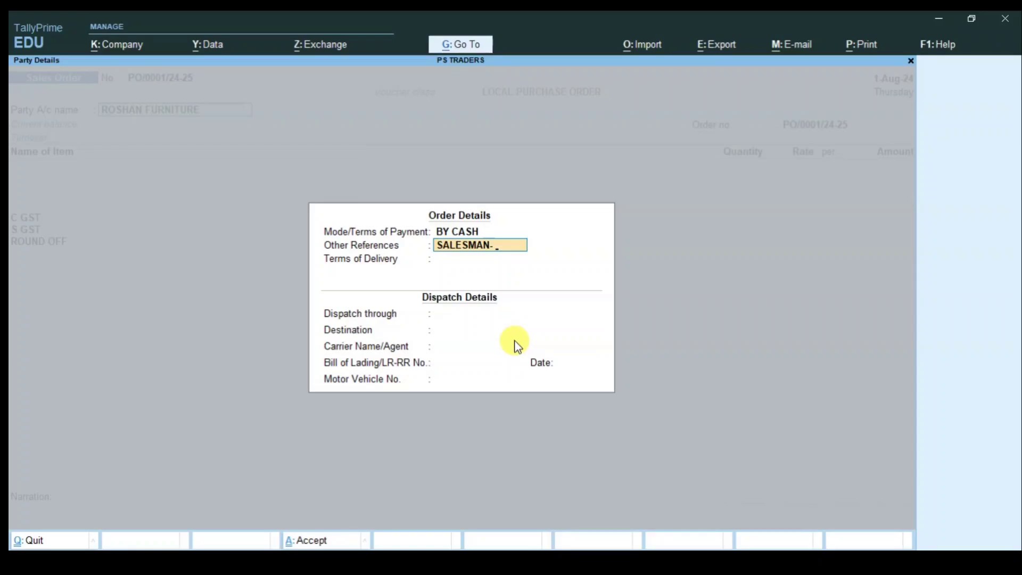
text(C)
key(Return)
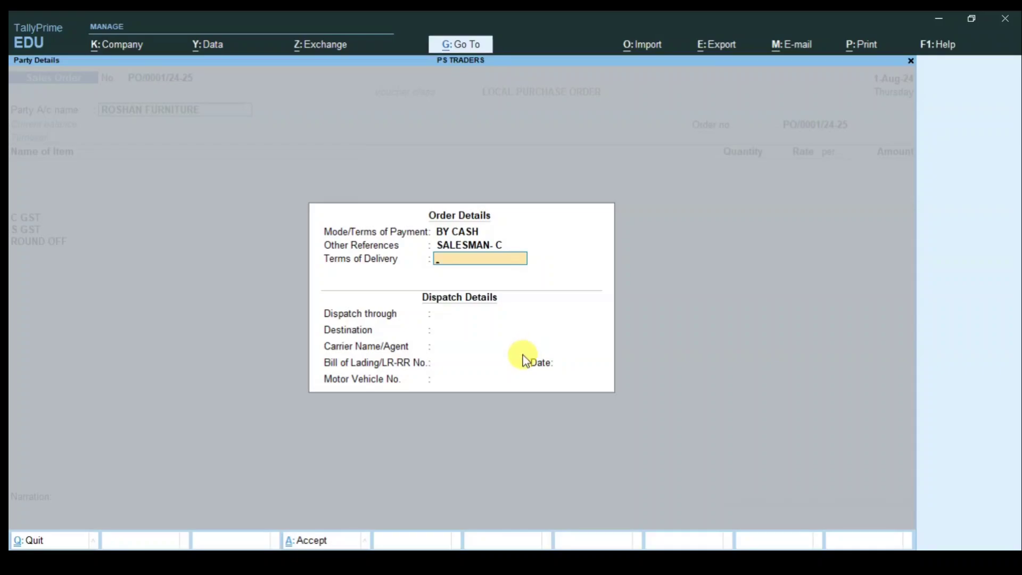
Set the order's terms of delivery to IMMEDIATE, dispatch through to BY ROAD, and destination to RAJGANJ.
text(IMMEDIATE)
key(Return)
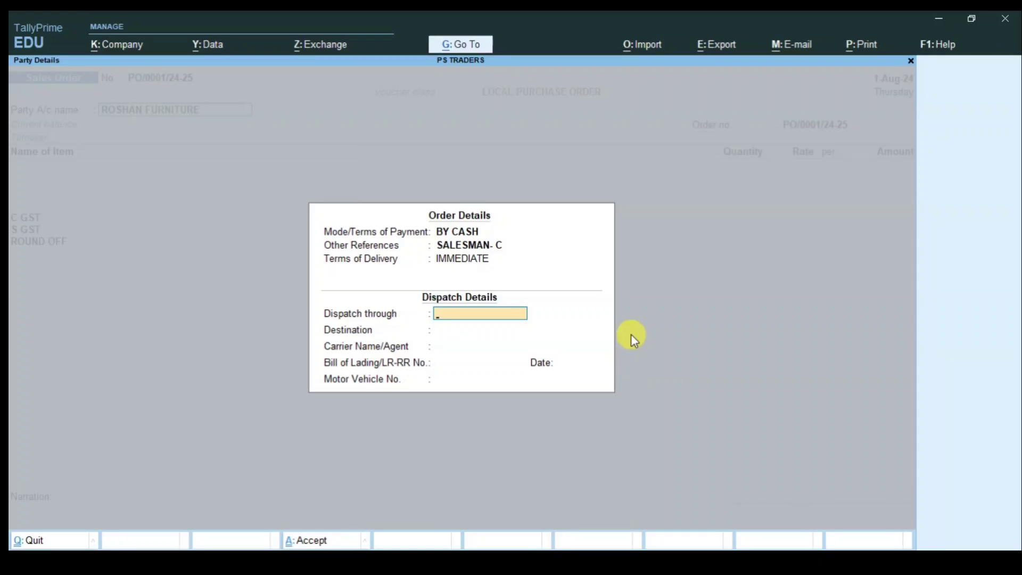
text(BY ROAD)
key(Return)
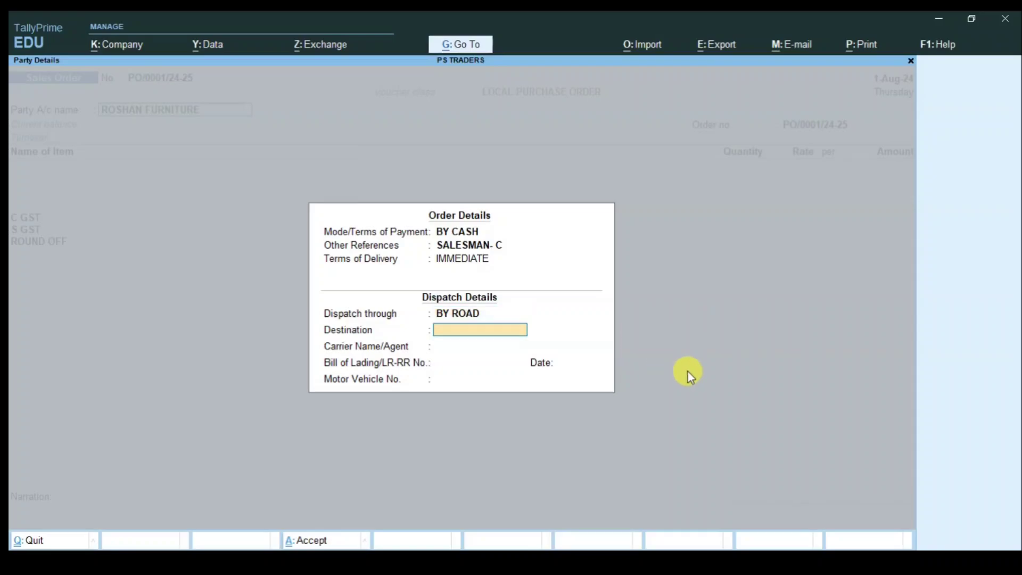
text(RAJGANJ)
key(Return)
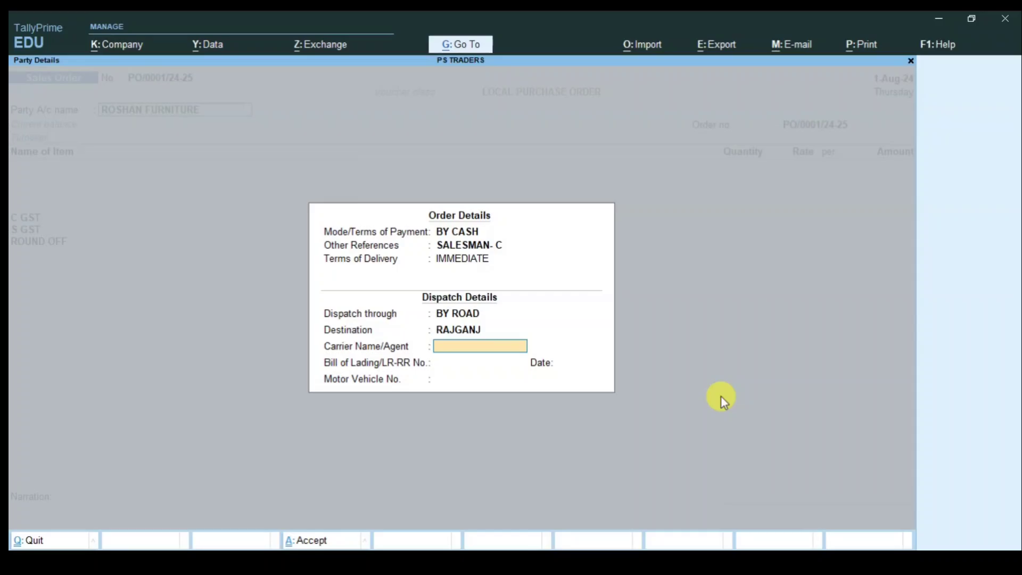
Leave the carrier and bill of lading details blank and enter the motor vehicle number in the dispatch details.
key(Return)
key(Return)
key(Return)
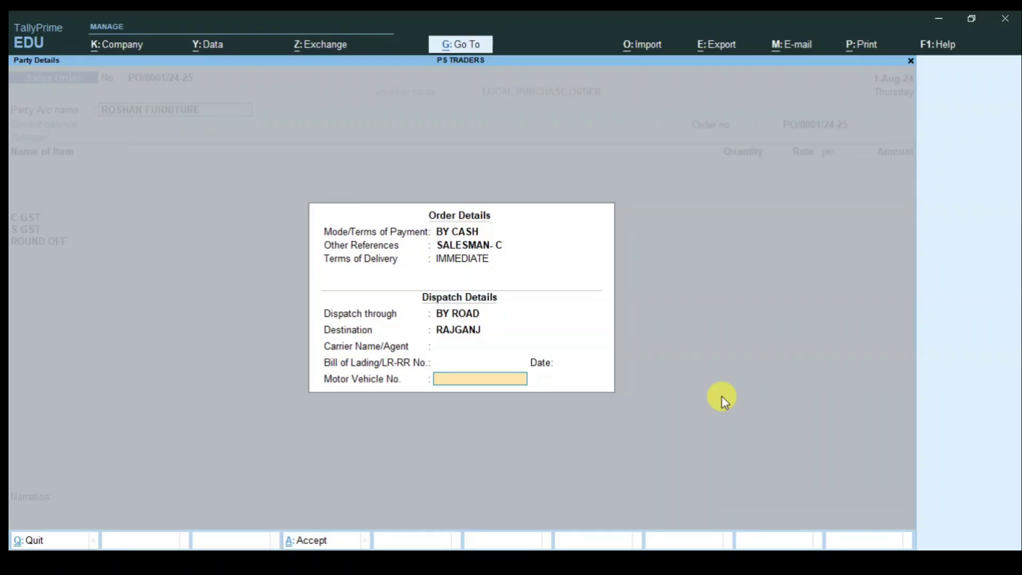
text(JH10SD3333)
key(Return)
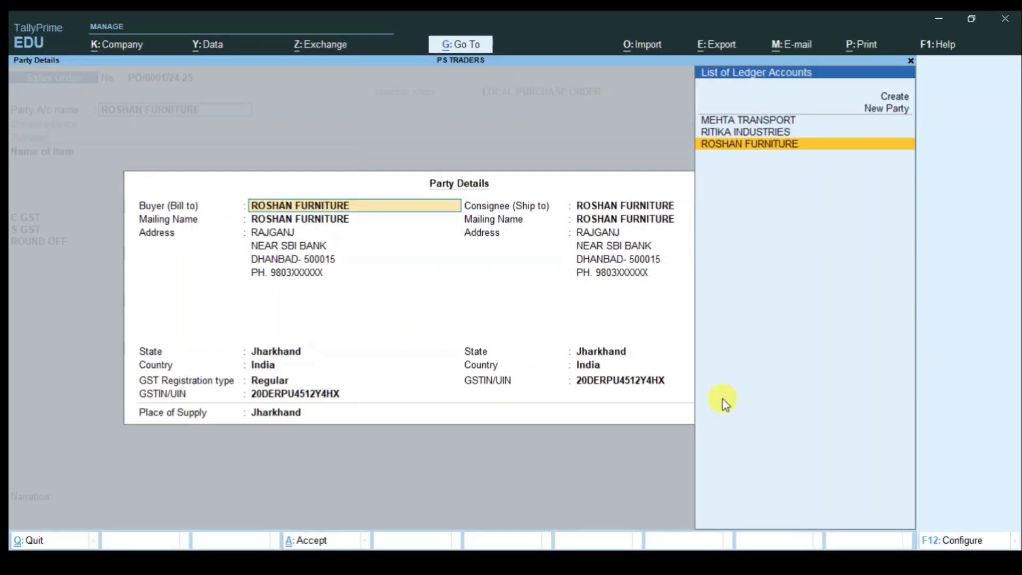
Accept the buyer and consignee party details for ROSHAN FURNITURE without changes.
key(Return)
key(Return)
key(Return)
key(Return)
key(Return)
key(Return)
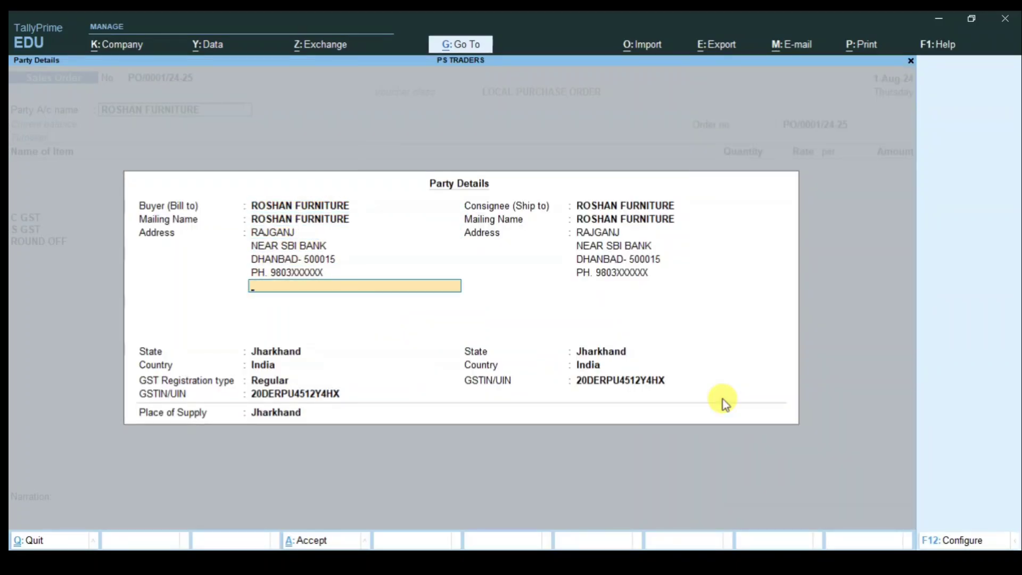
key(Return)
key(Return)
key(Return)
key(Return)
key(Return)
key(Return)
key(Return)
key(Return)
key(Return)
key(Return)
key(Return)
key(Return)
key(Return)
key(Return)
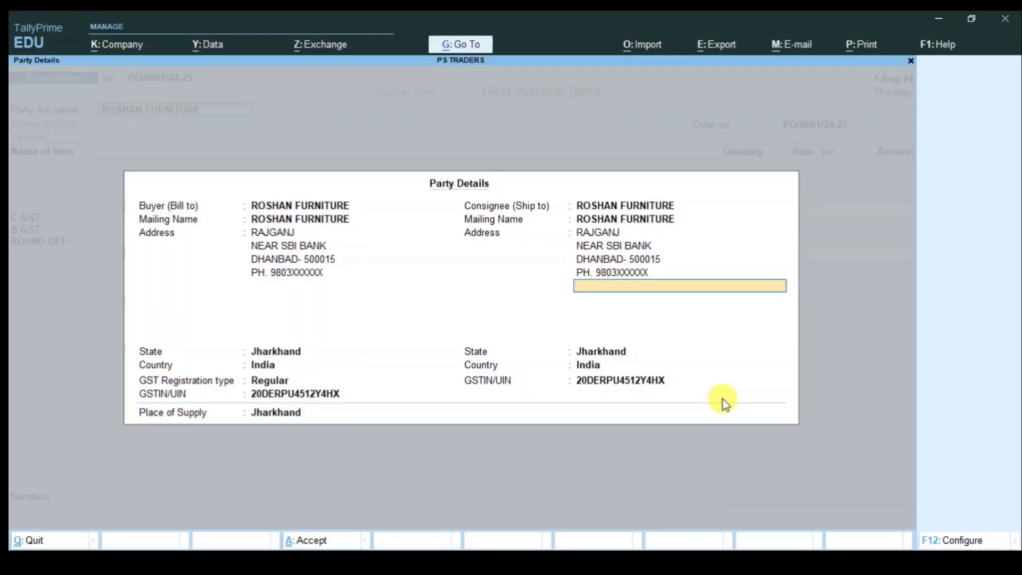
key(Return)
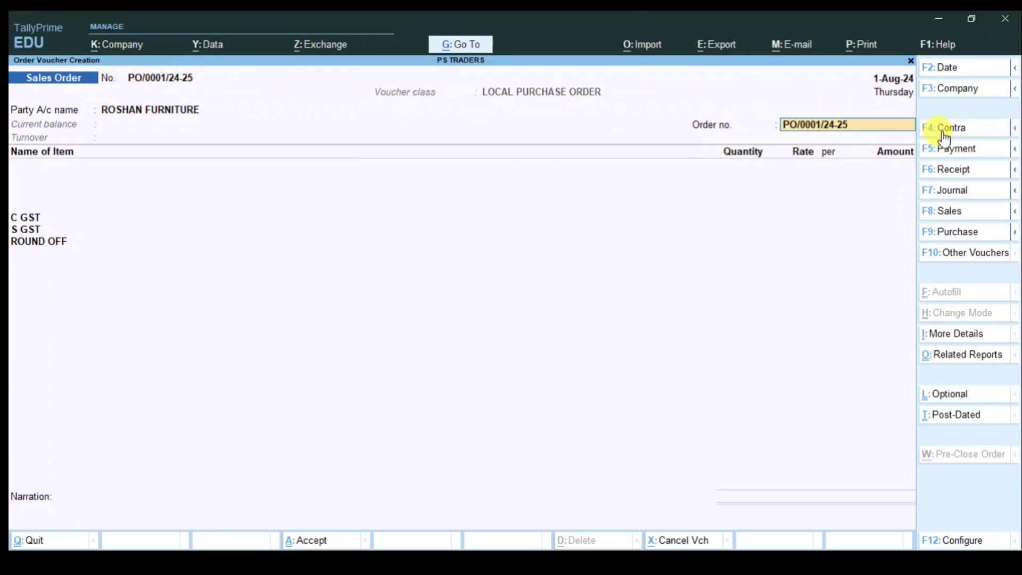
Replace the default order number on the Sales Order with the buyer's own purchase order number.
key(Delete)
key(Delete)
key(Delete)
key(Delete)
key(Delete)
key(Delete)
key(Delete)
key(Delete)
key(Delete)
key(Delete)
key(Delete)
key(Delete)
key(Delete)
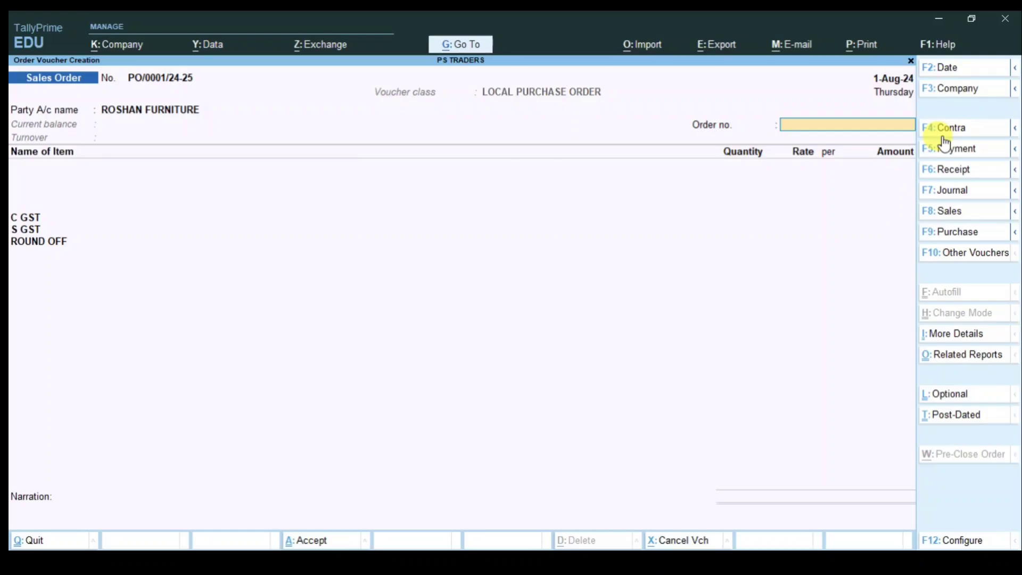
text(RFPO/100/24-25)
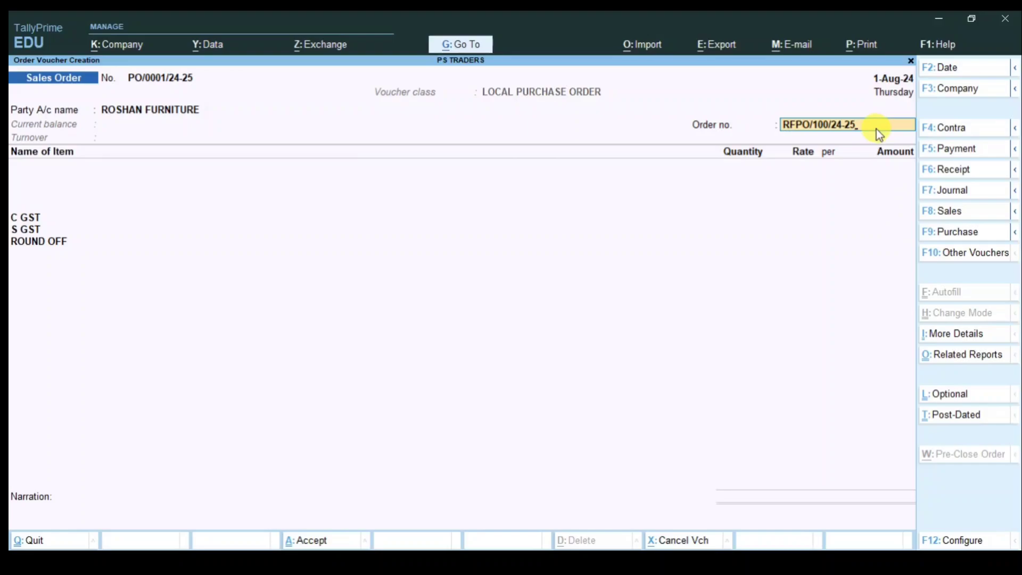
key(Return)
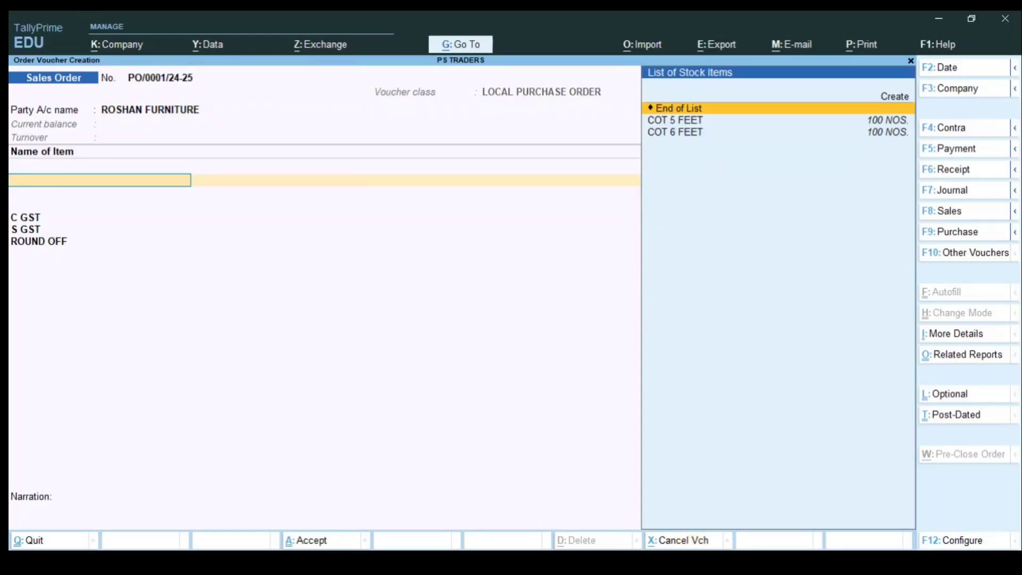
Consult the ordered items on the PowerPoint slide, then add COT 5 FEET to the TallyPrime order, due on 2-Aug-24.
key(alt+Tab)
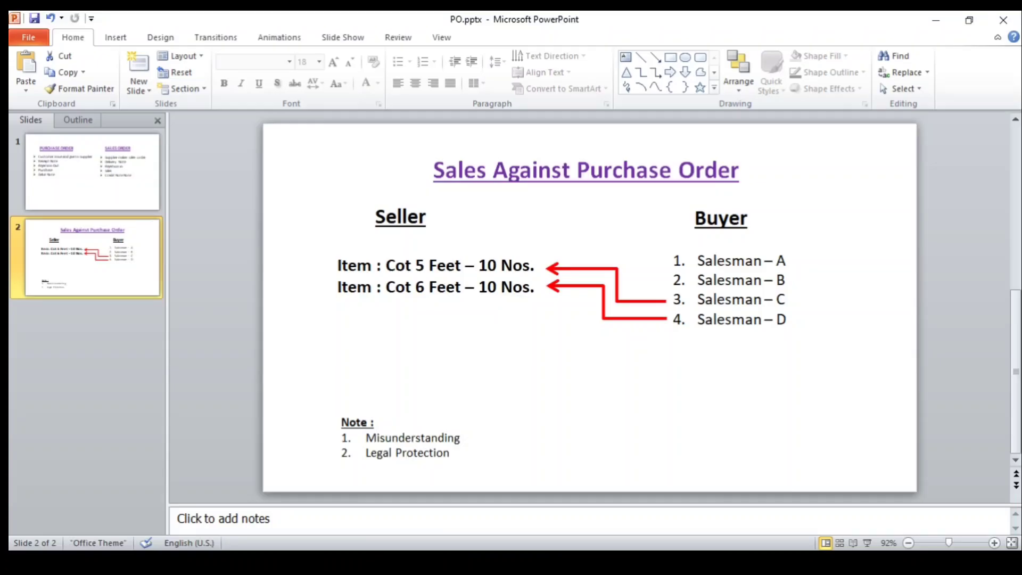
click(431, 265)
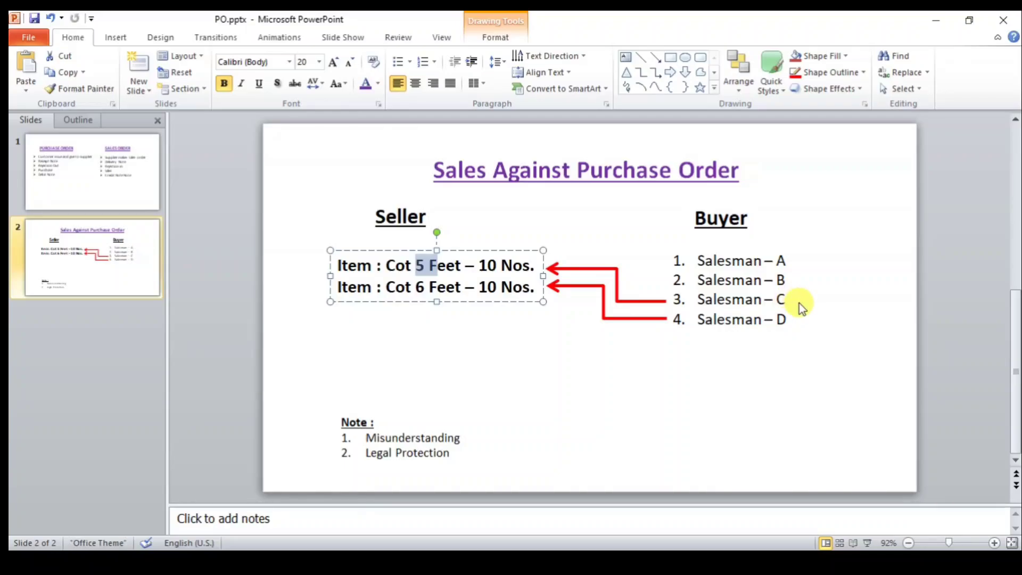
click(465, 560)
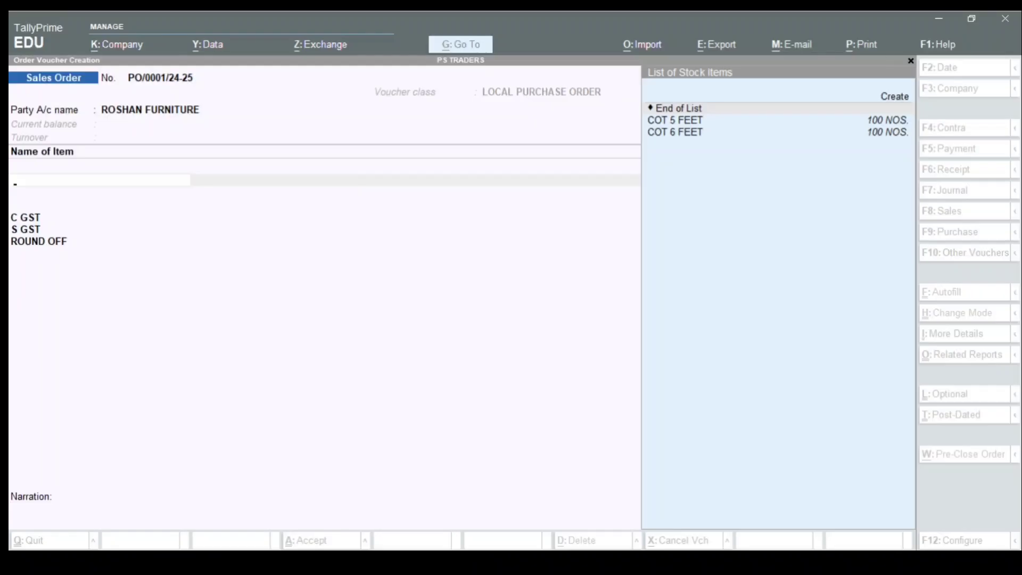
key(Down)
key(Return)
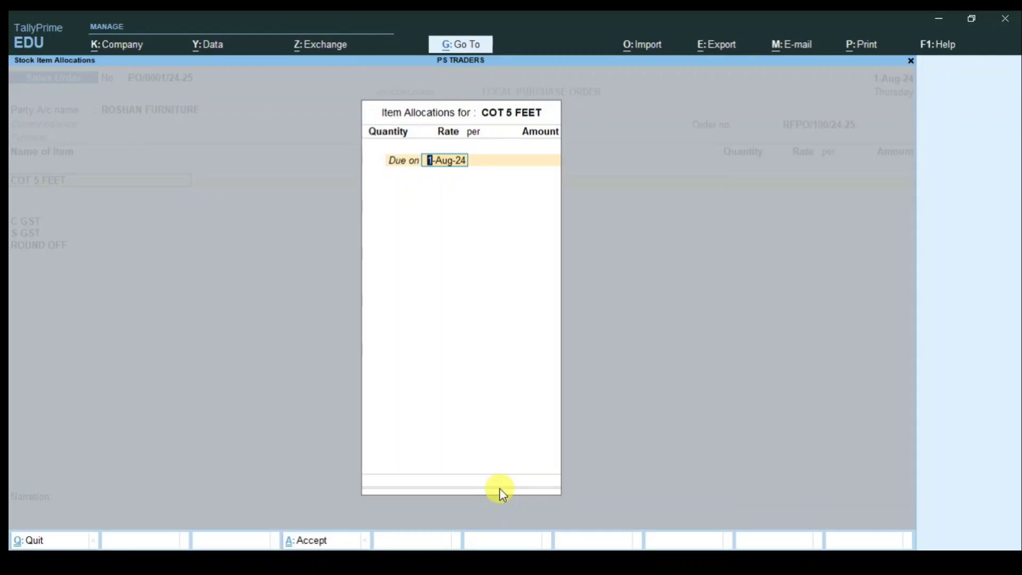
text(2-8)
key(Return)
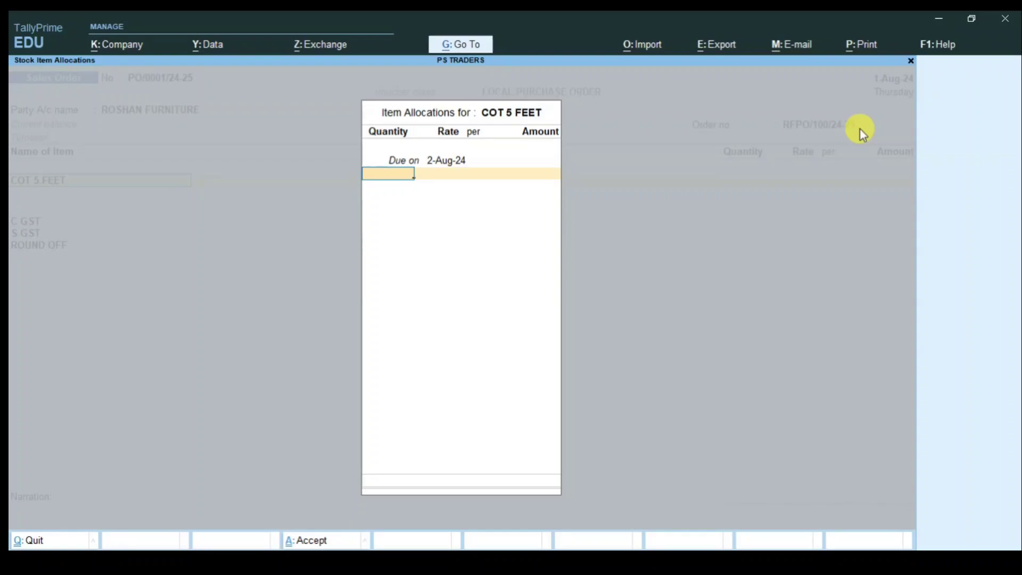
Allocate 10 NOS. of COT 5 FEET at a rate of 3,500 with no further due dates.
text(10)
key(Return)
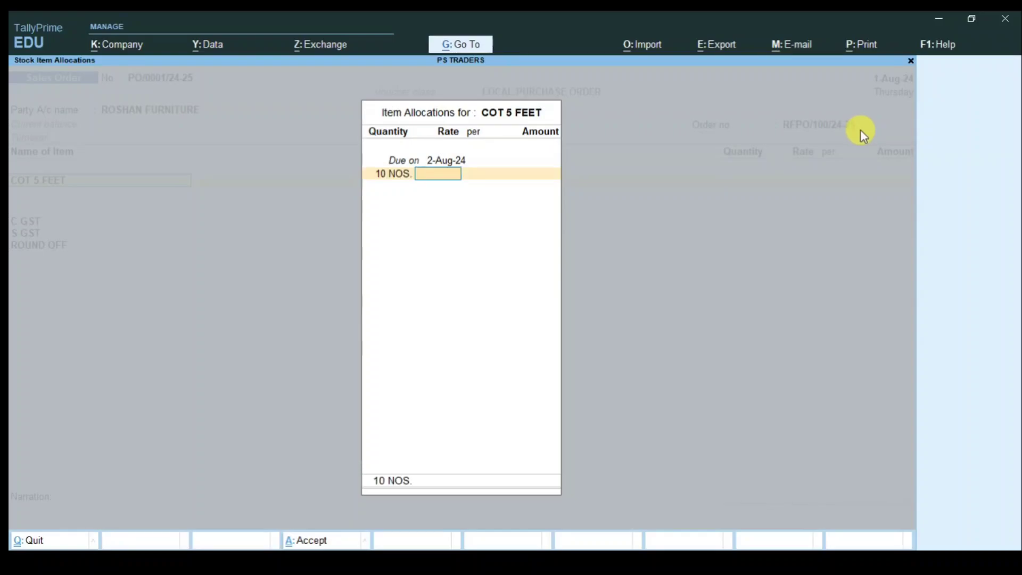
text(3500)
key(Return)
key(Return)
key(Return)
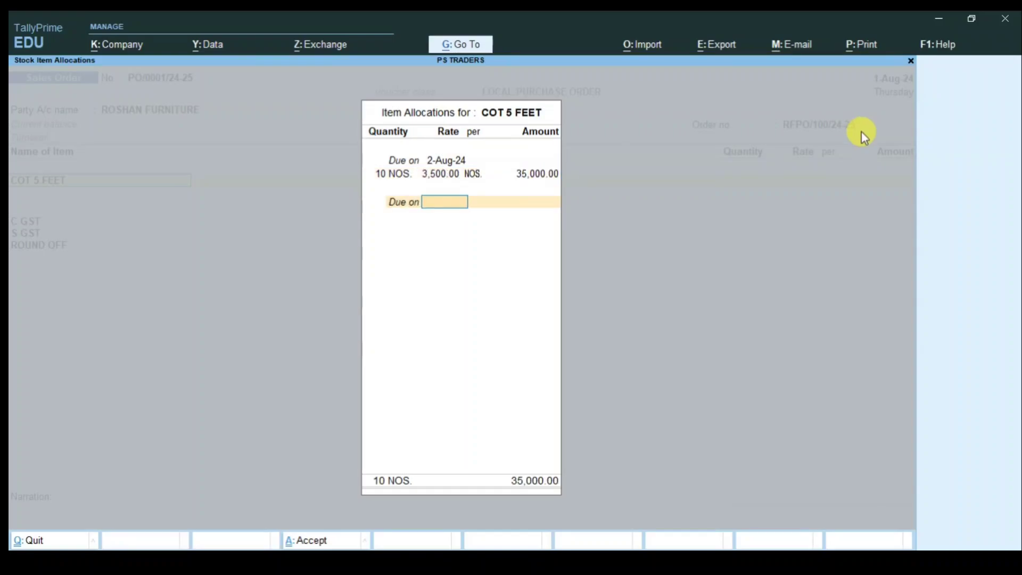
key(Return)
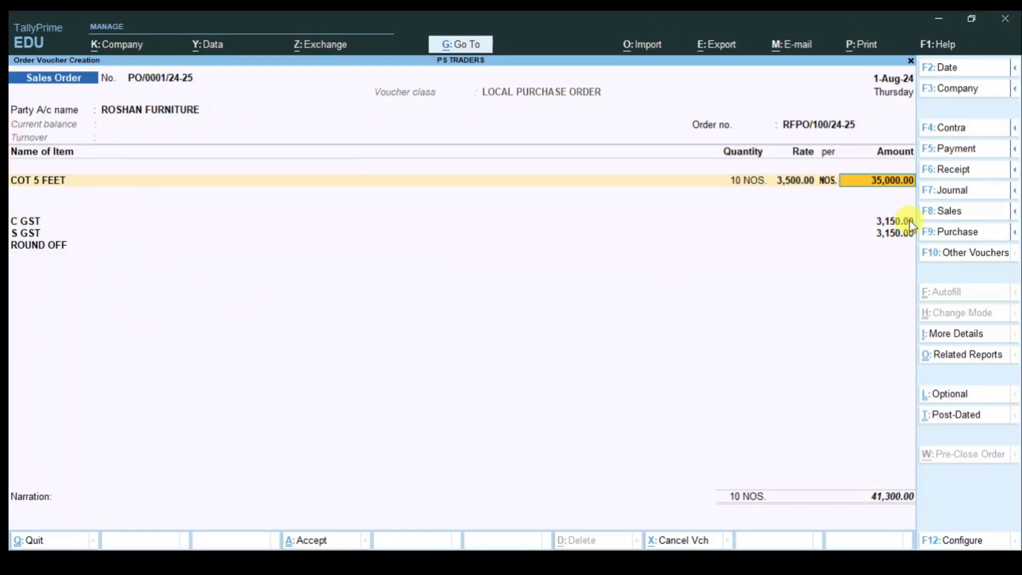
key(Return)
key(Return)
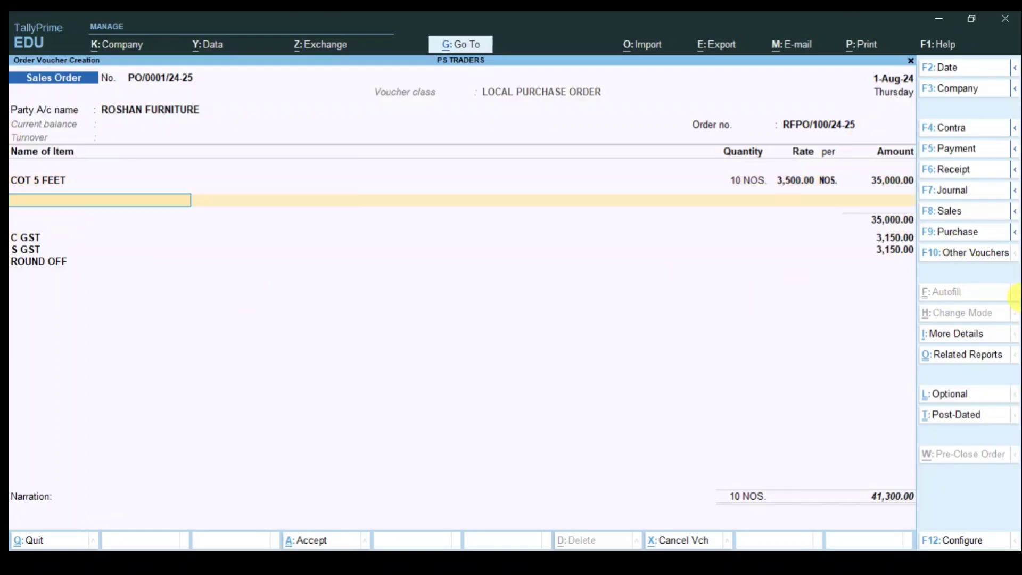
End the item list, save the Sales Order, and return to the Gateway of Tally.
key(Return)
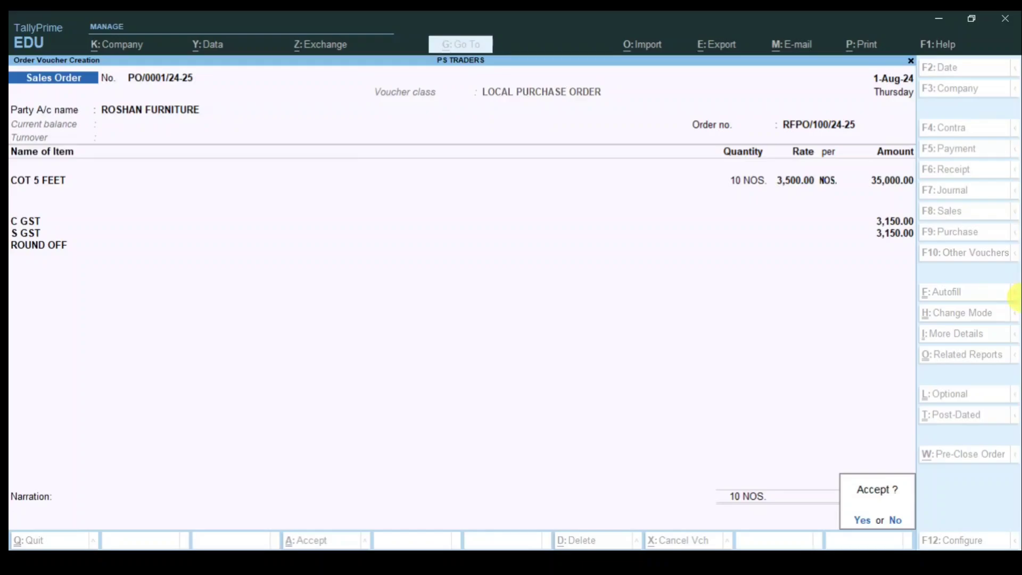
key(Return)
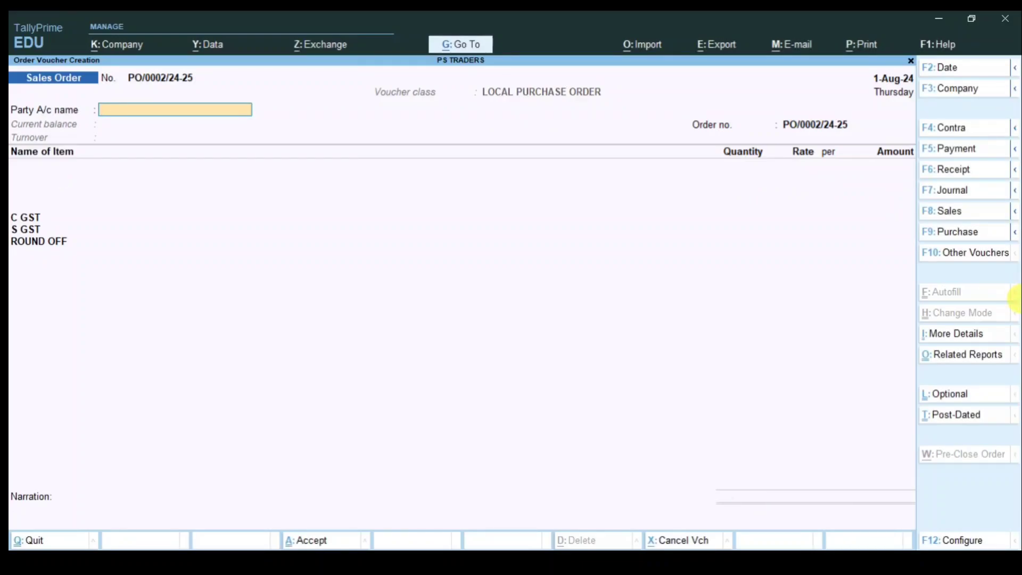
key(Escape)
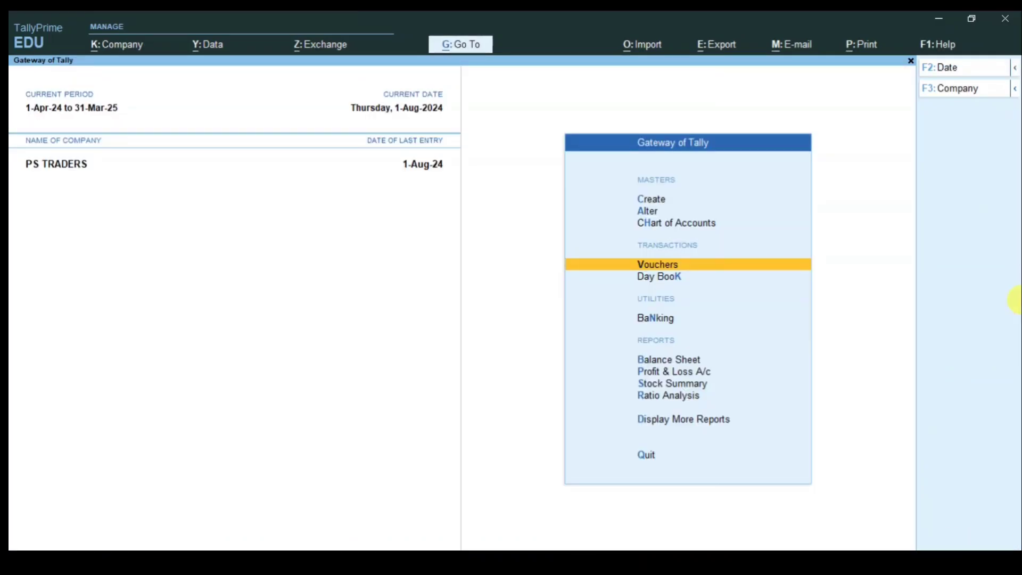
Check the closing stock of the COT group's items in the Stock Summary and return to the Gateway.
key(s)
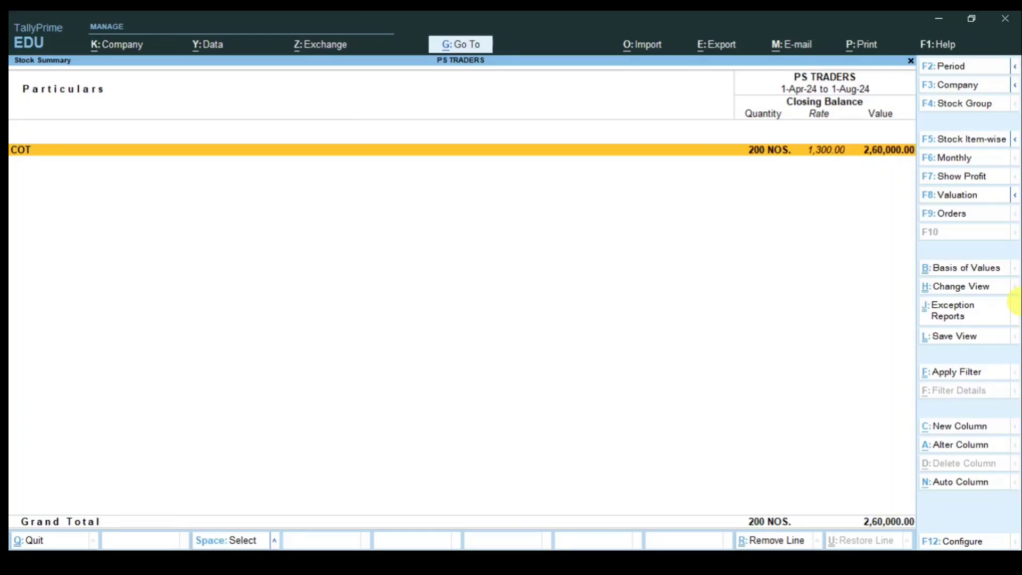
key(Return)
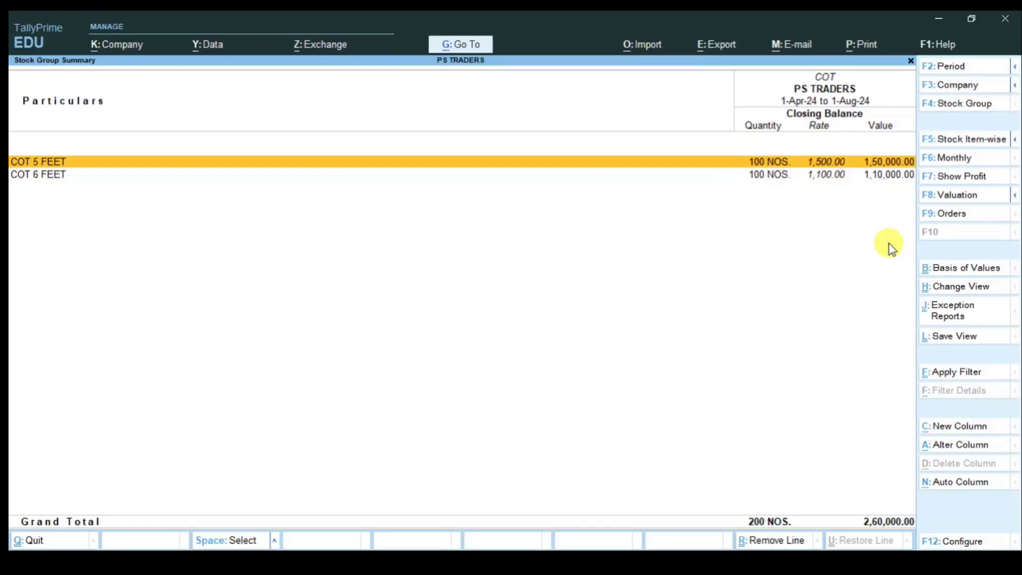
key(Escape)
key(Escape)
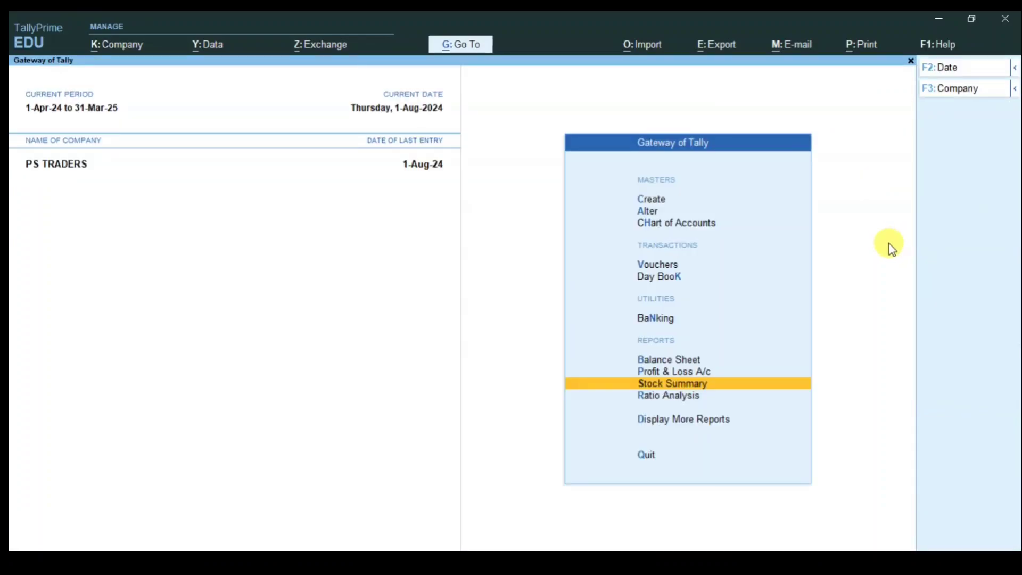
Open the Sales Orders Book among the inventory registers.
key(Down)
key(Down)
key(Return)
key(Down)
key(Down)
key(Down)
key(Down)
key(Down)
key(Down)
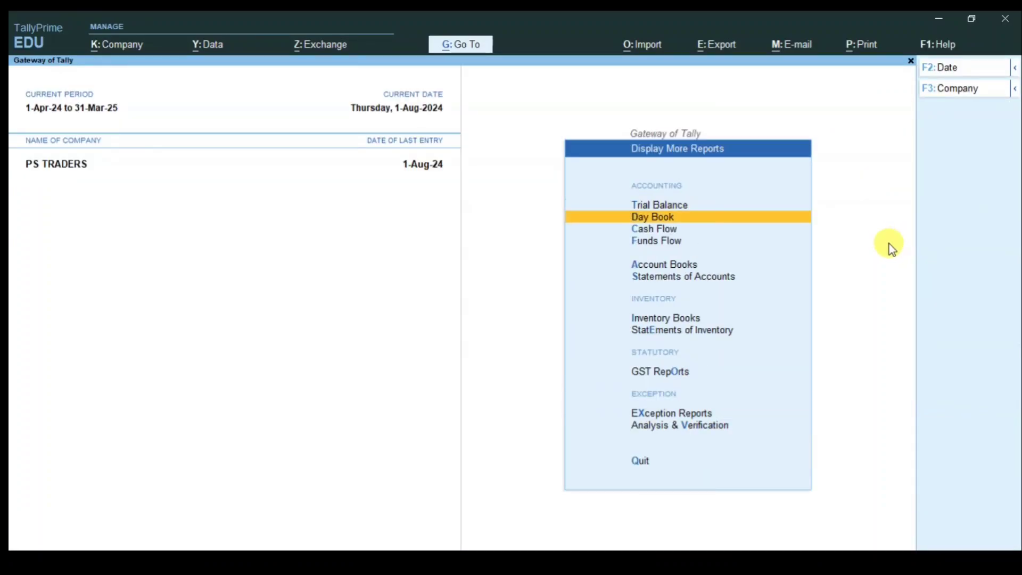
key(Return)
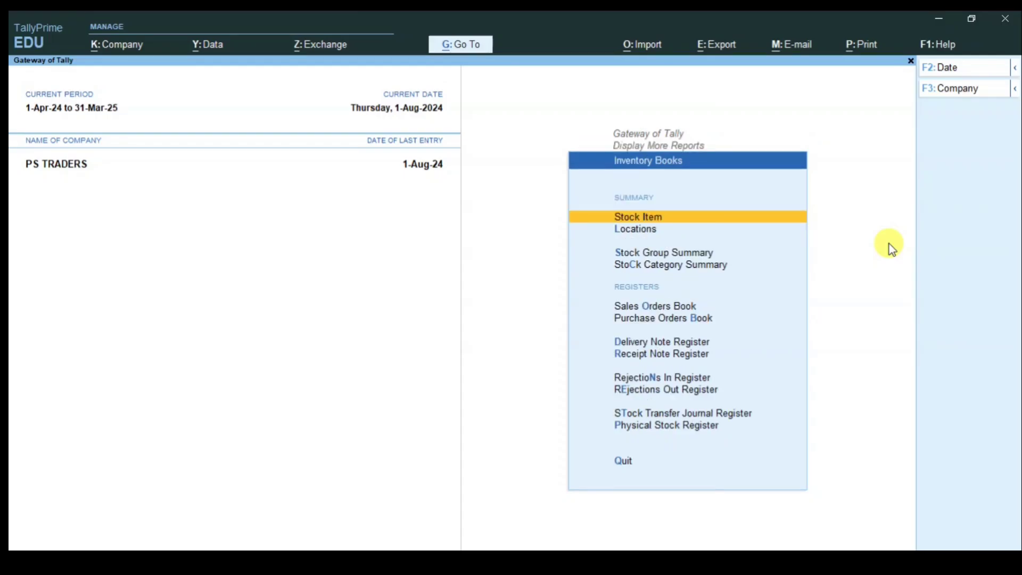
key(Down)
key(Down)
key(Down)
key(Down)
key(Down)
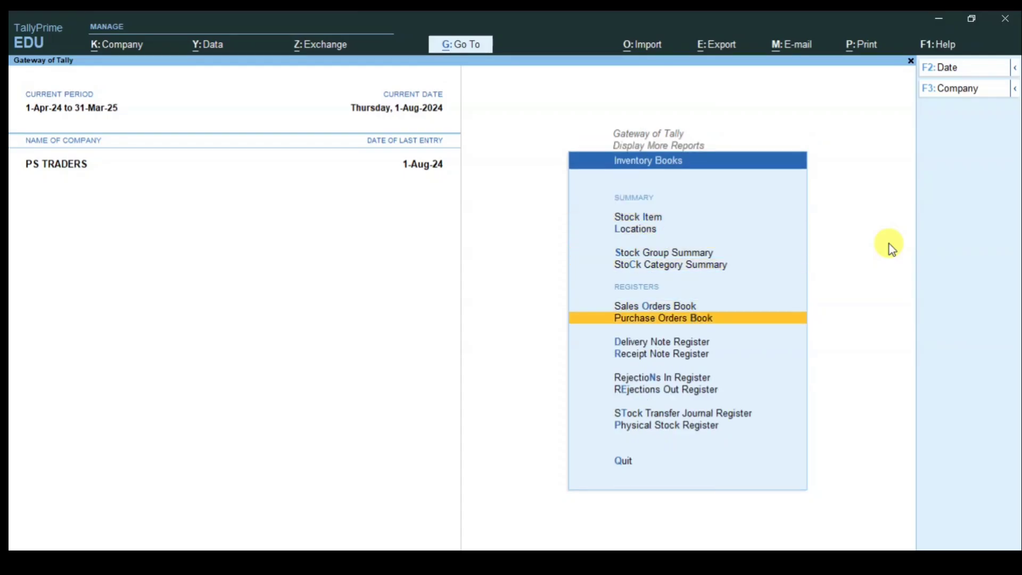
key(Up)
key(Return)
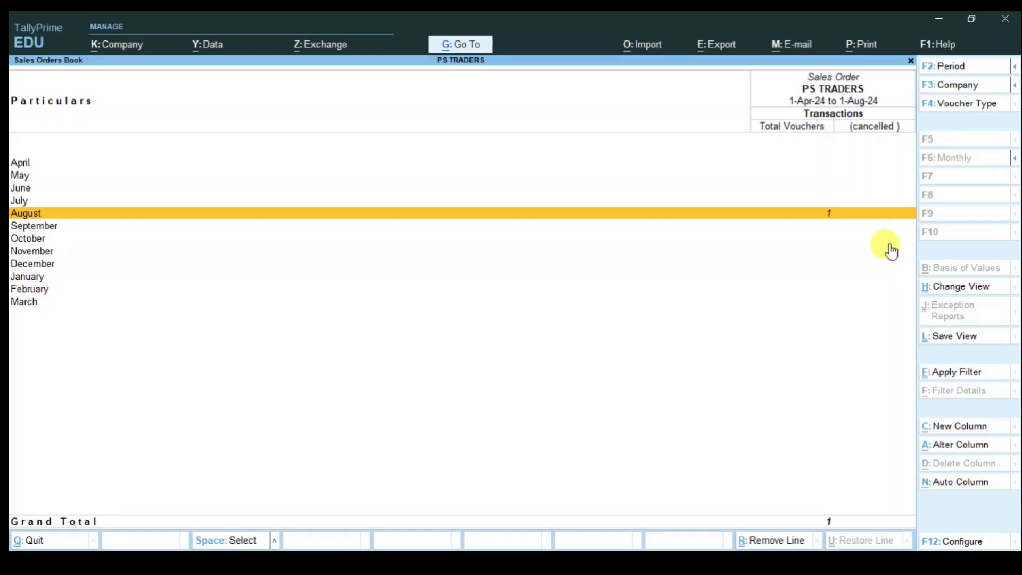
Inspect the ROSHAN FURNITURE order in August's voucher register, then back out to the additional reports without altering it.
key(Return)
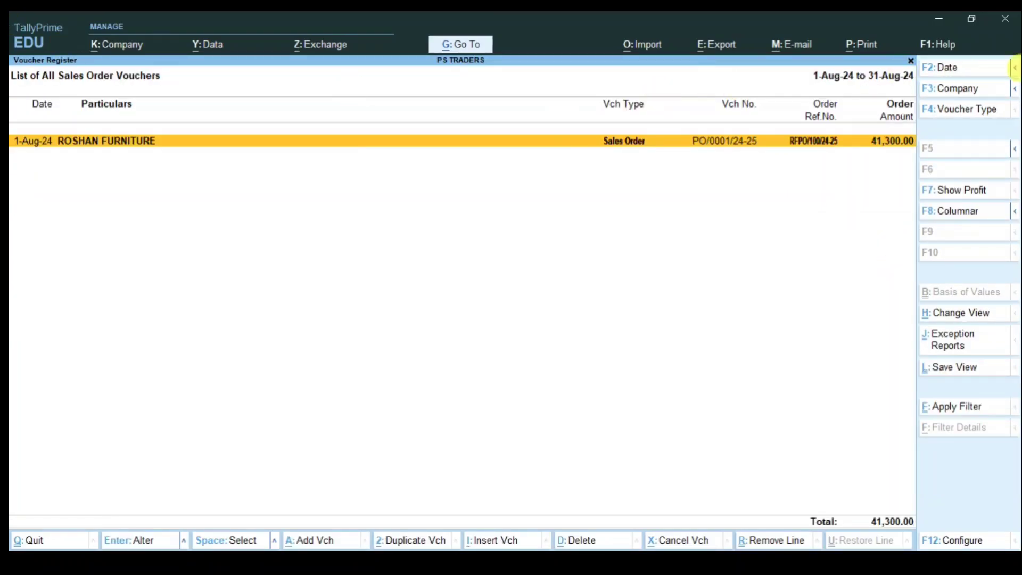
key(Return)
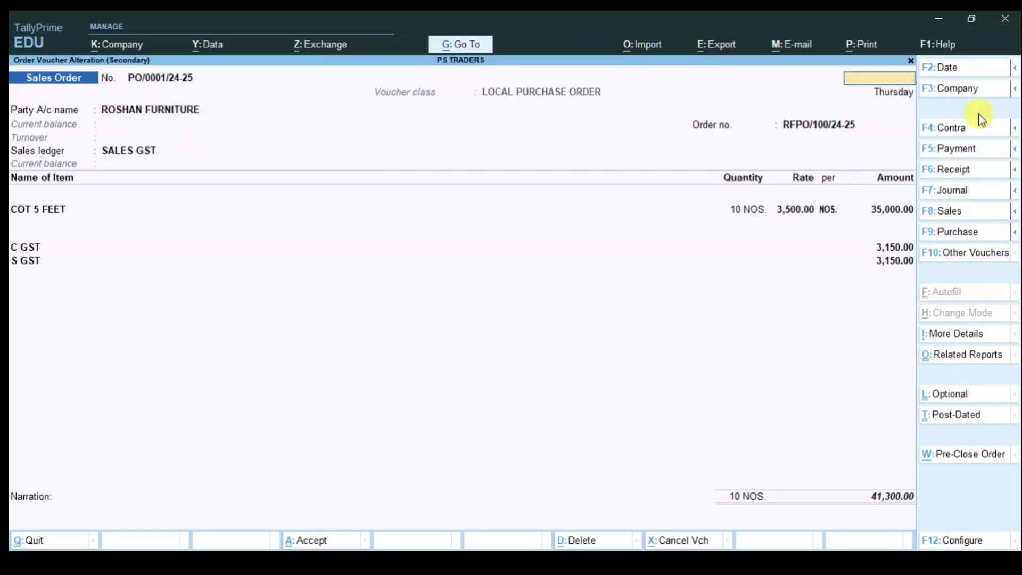
key(Escape)
key(Escape)
key(Escape)
key(Escape)
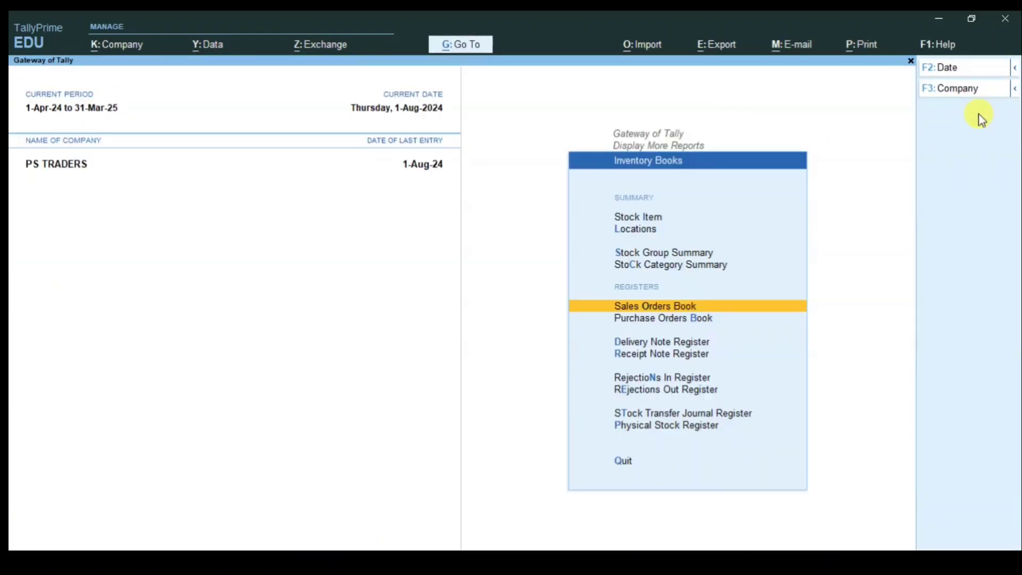
Open the Sales Order Outstandings among the statements of inventory.
key(Down)
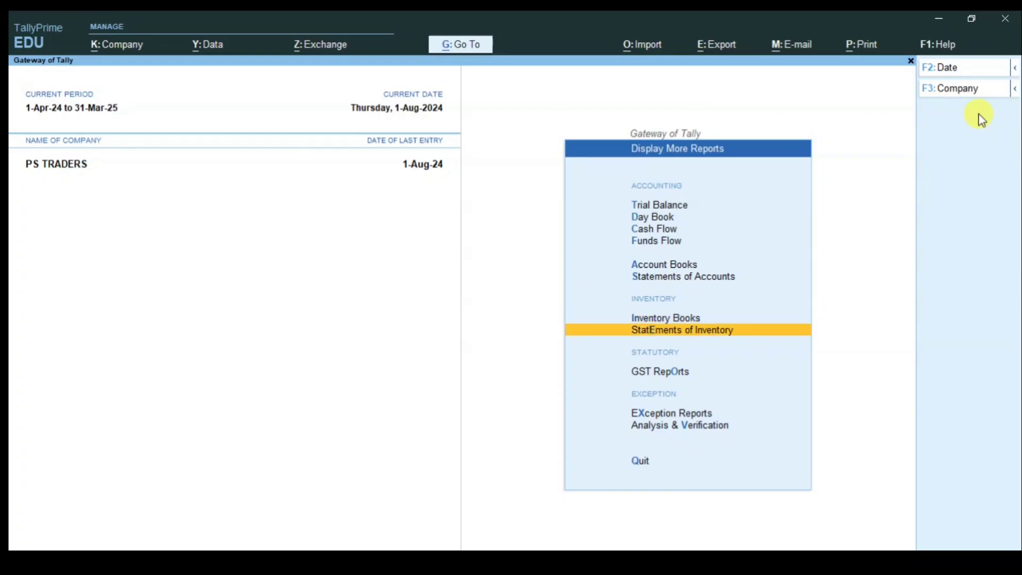
key(Return)
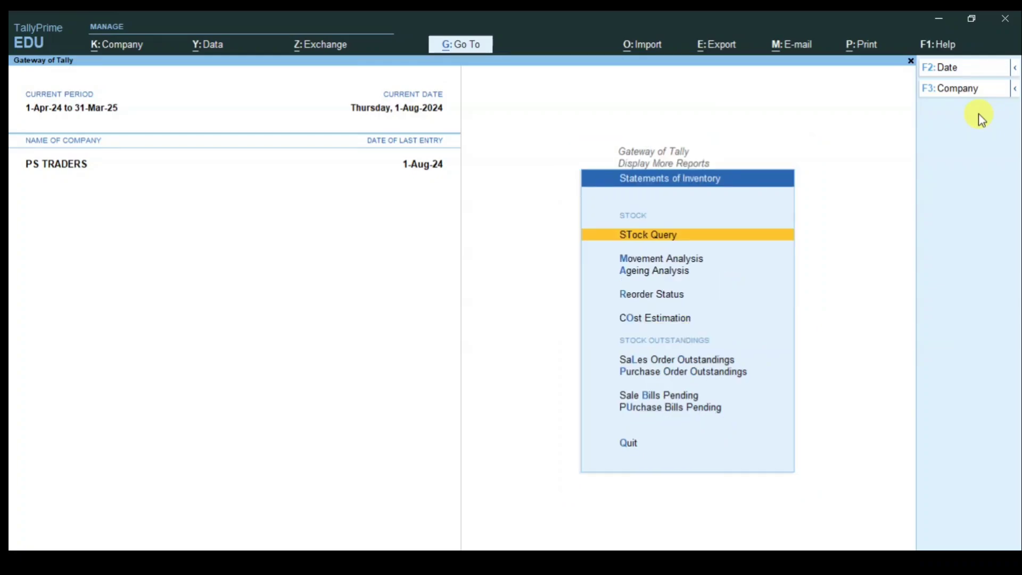
key(Down)
key(Down)
key(Down)
key(Down)
key(Down)
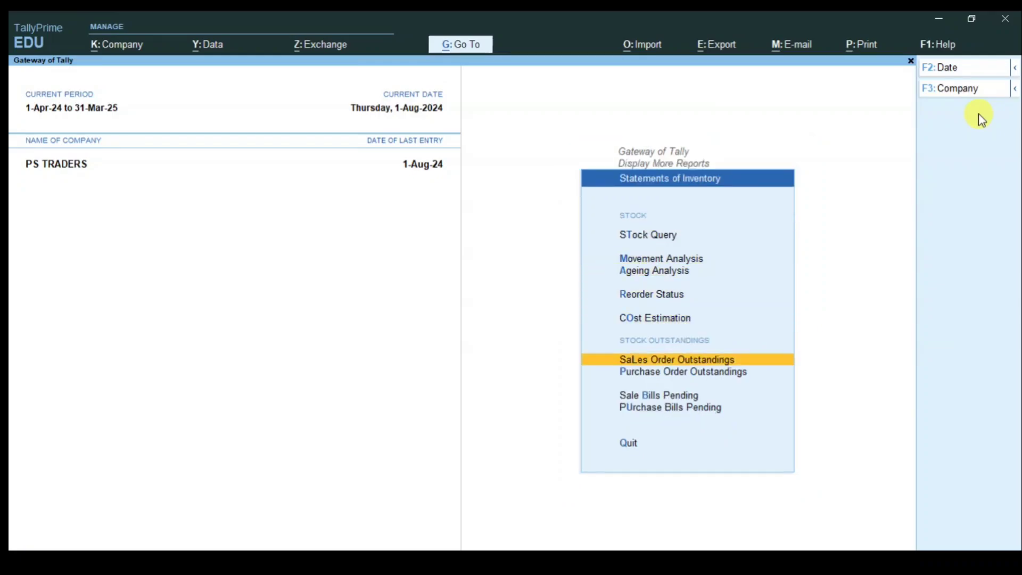
key(Return)
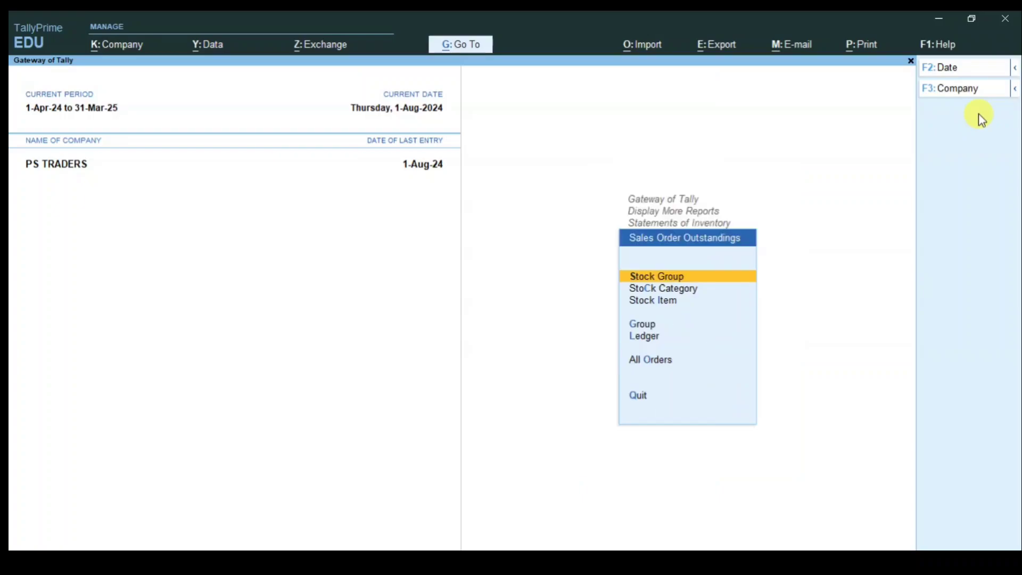
Examine the outstanding sales orders for stock item COT 5 FEET down to the order details, then return to the Gateway of Tally.
key(Down)
key(Down)
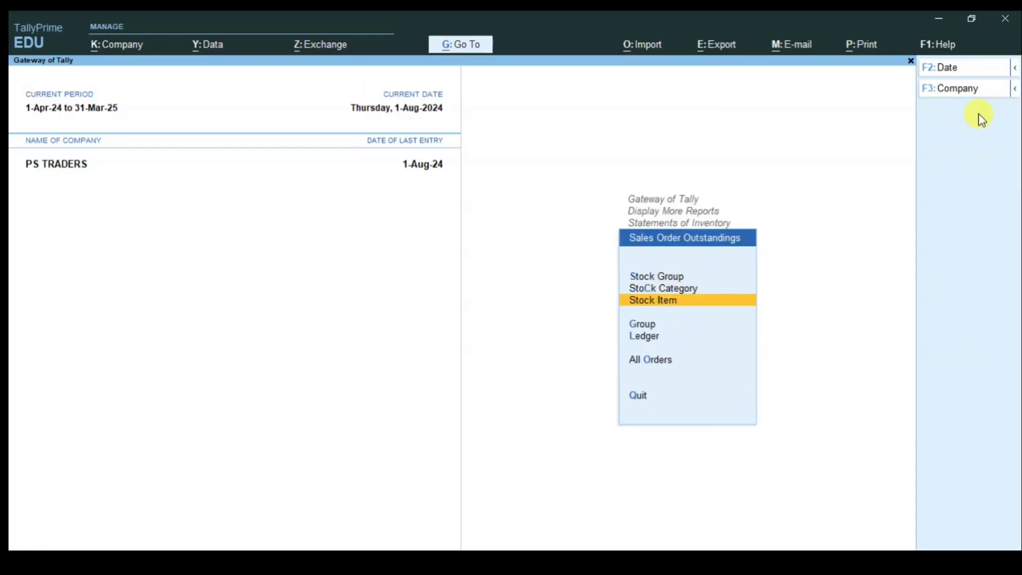
key(Return)
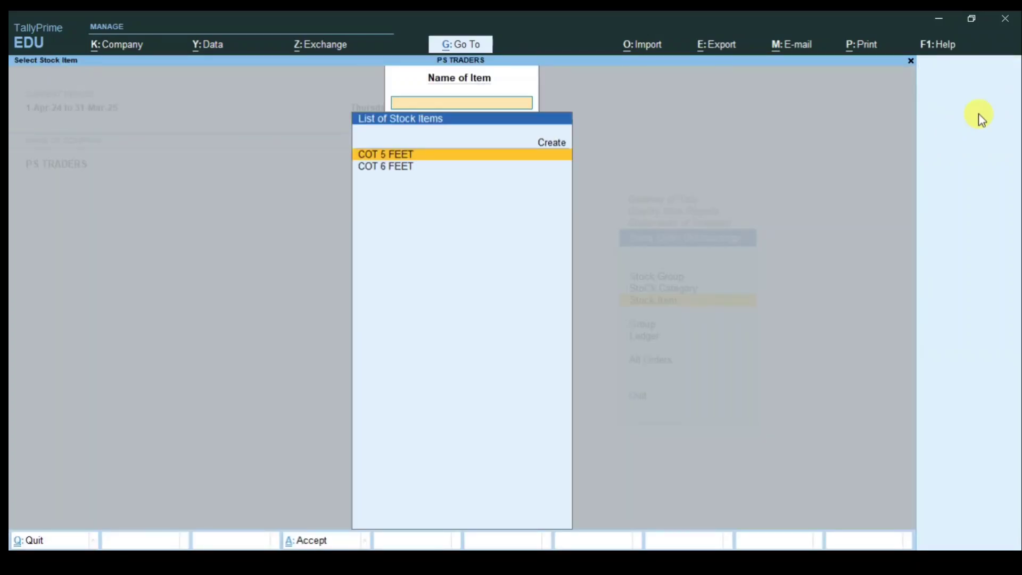
key(Return)
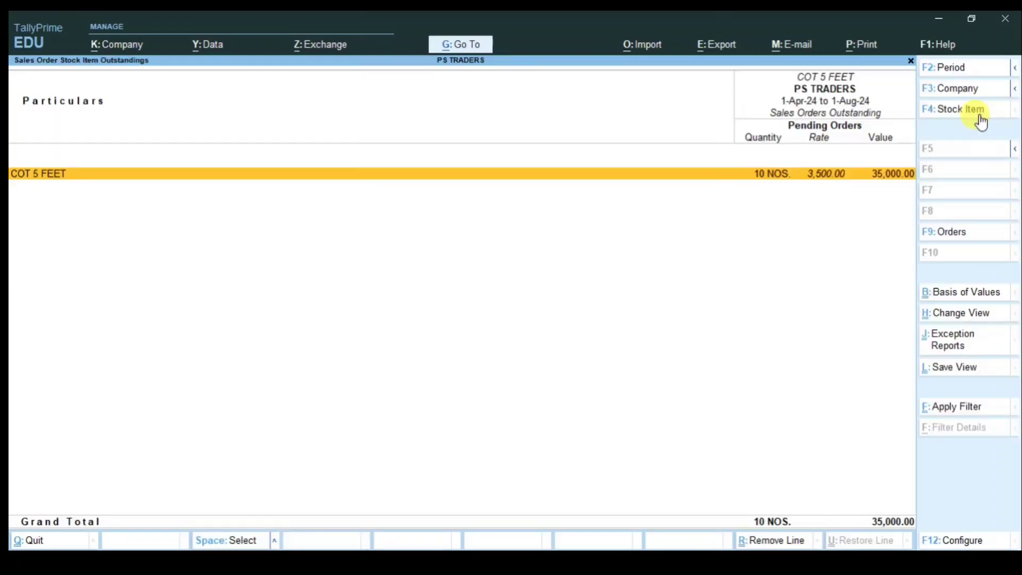
key(Return)
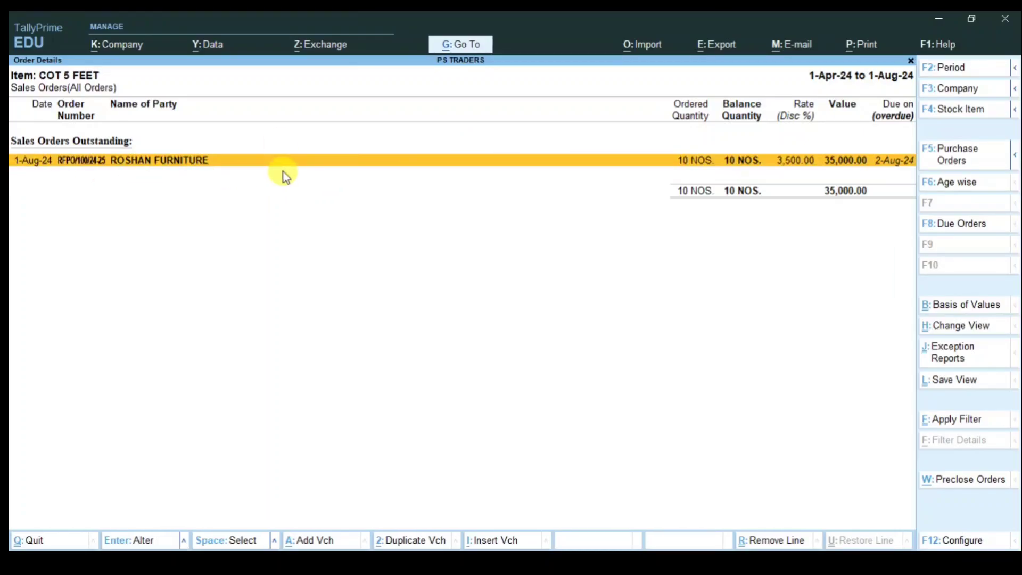
key(Escape)
key(Escape)
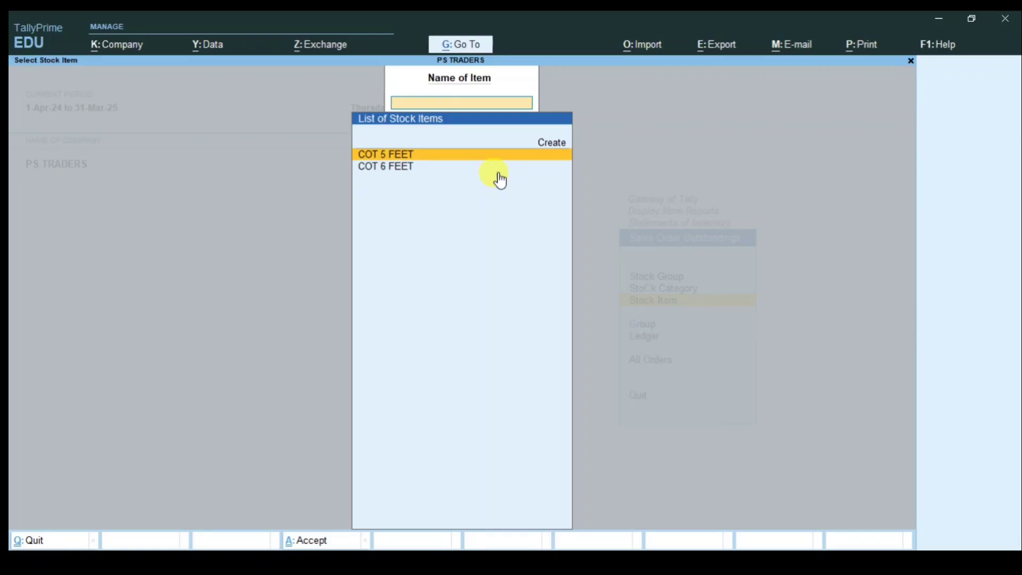
key(Escape)
key(Escape)
key(Escape)
key(Escape)
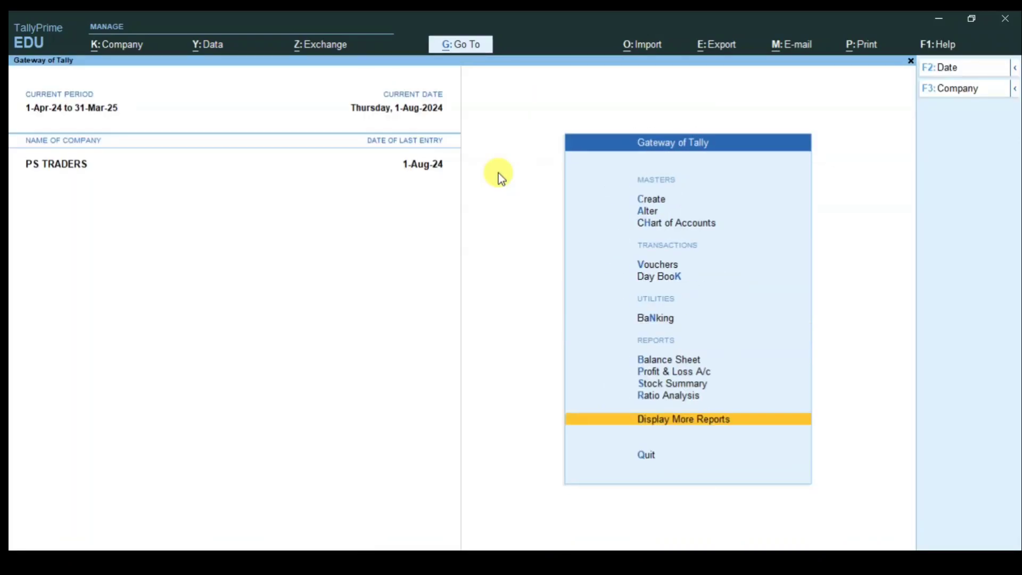
Open voucher entry from the Gateway of Tally.
key(Up)
key(Up)
key(Up)
key(Up)
key(Up)
key(Up)
key(Up)
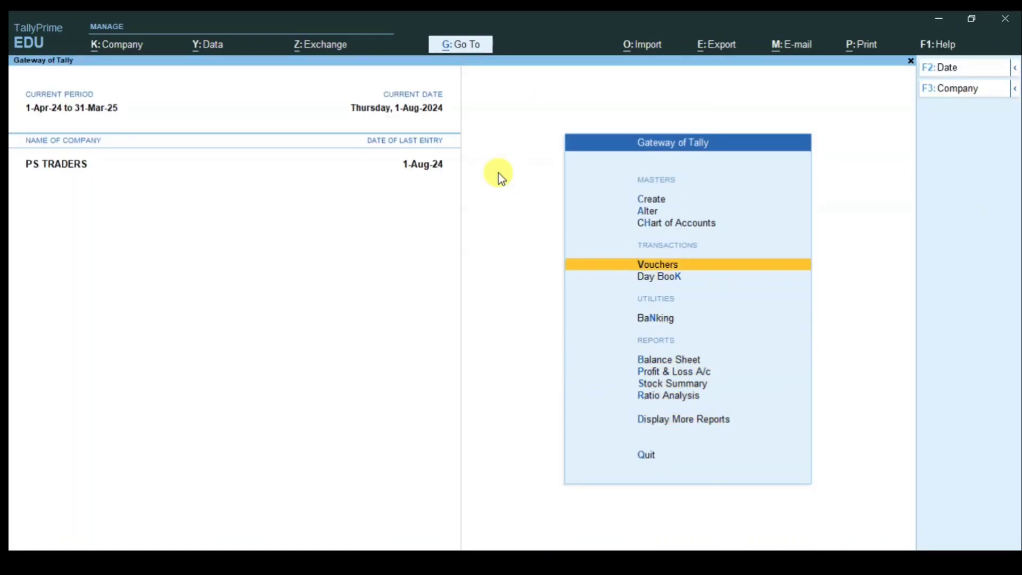
key(Return)
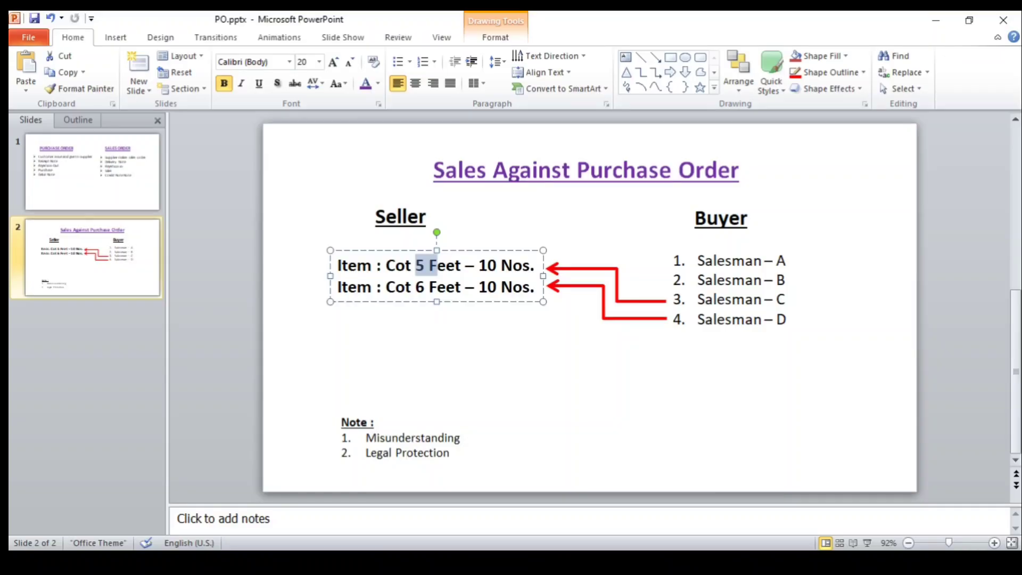
Switch to PO.pptx in PowerPoint and capitalize "Sales" in the "Supplier makes sales order" line on slide 1.
click(133, 187)
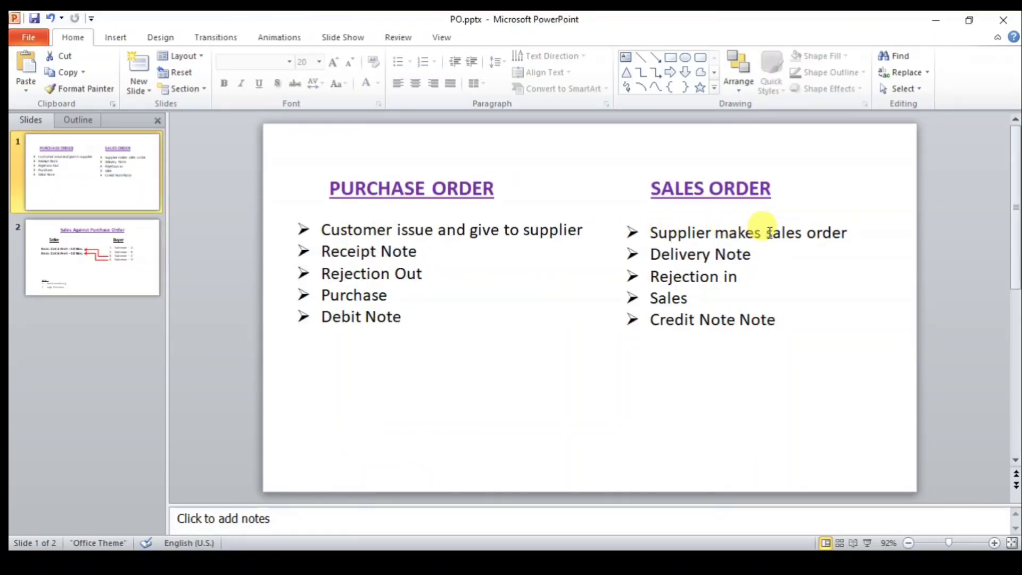
click(762, 230)
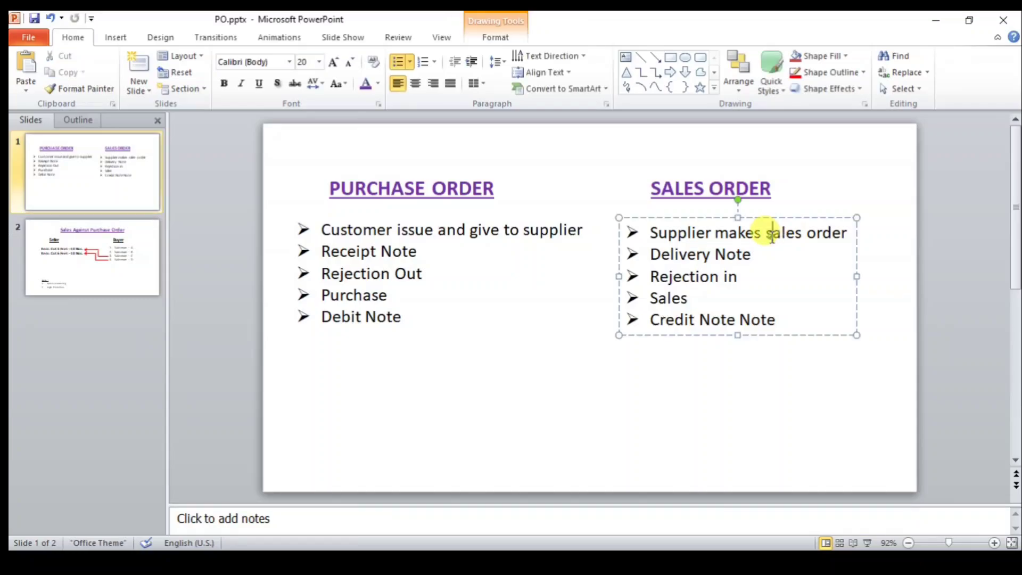
key(Delete)
key(ctrl+z)
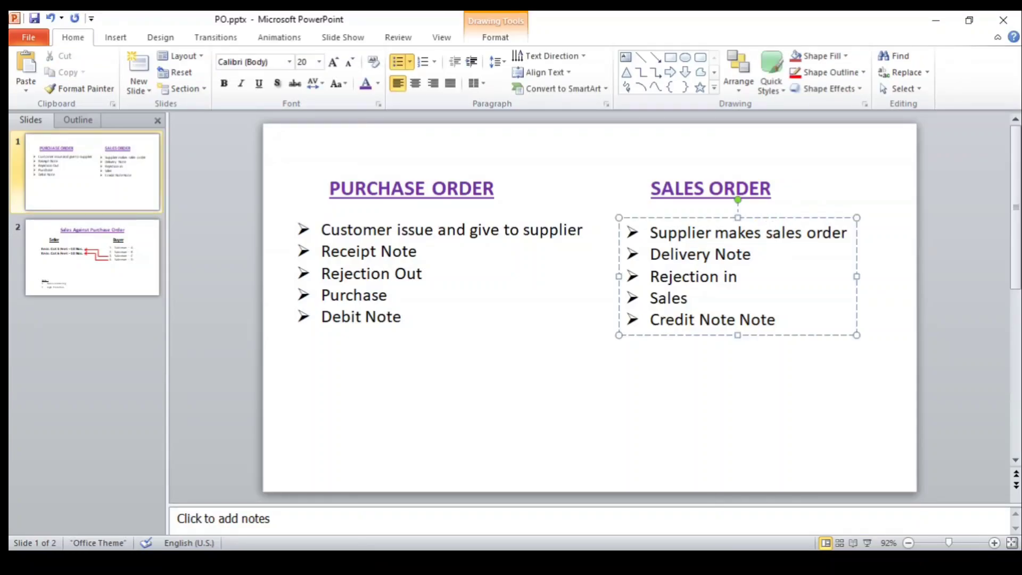
key(Delete)
text(S)
click(758, 424)
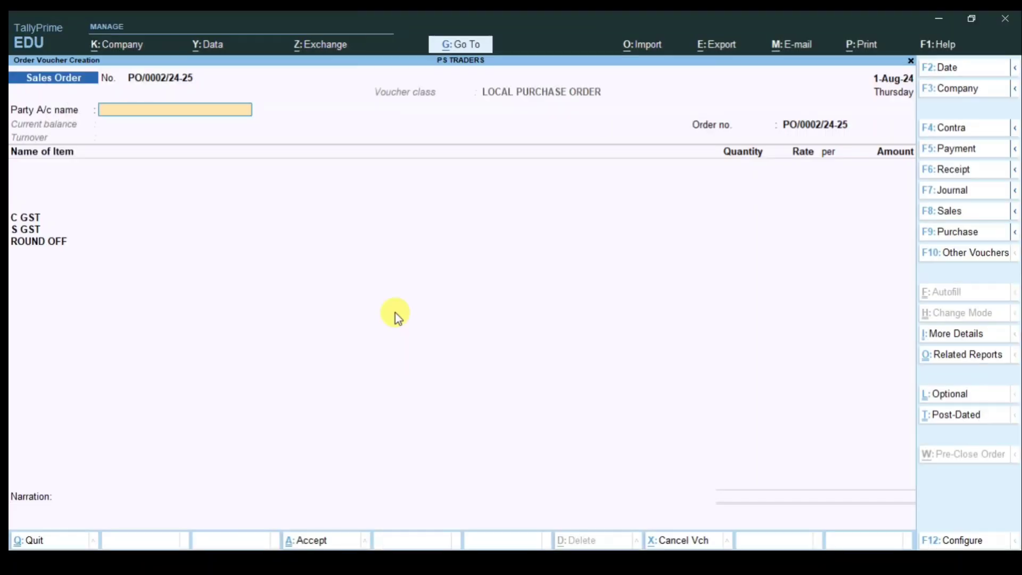
Back in TallyPrime, change the voucher type to Delivery Note and choose ROSHAN FURNITURE as the party account.
click(966, 254)
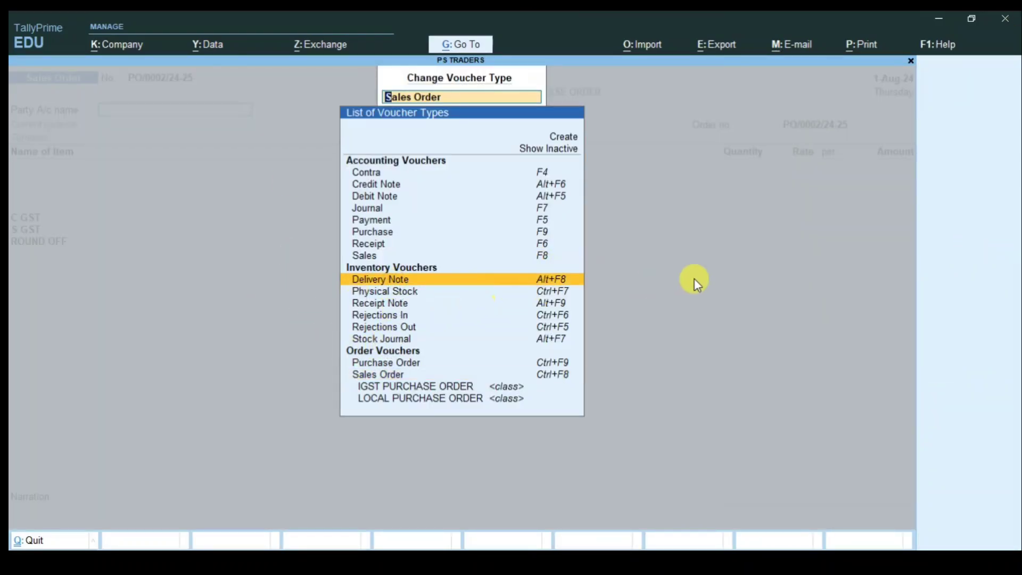
key(Return)
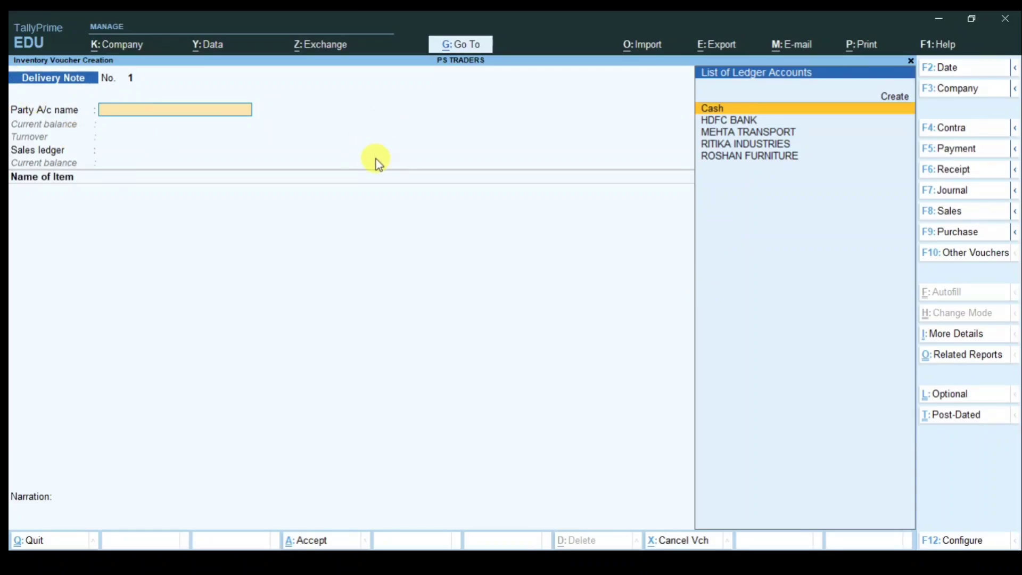
key(Down)
key(Down)
key(Down)
key(Down)
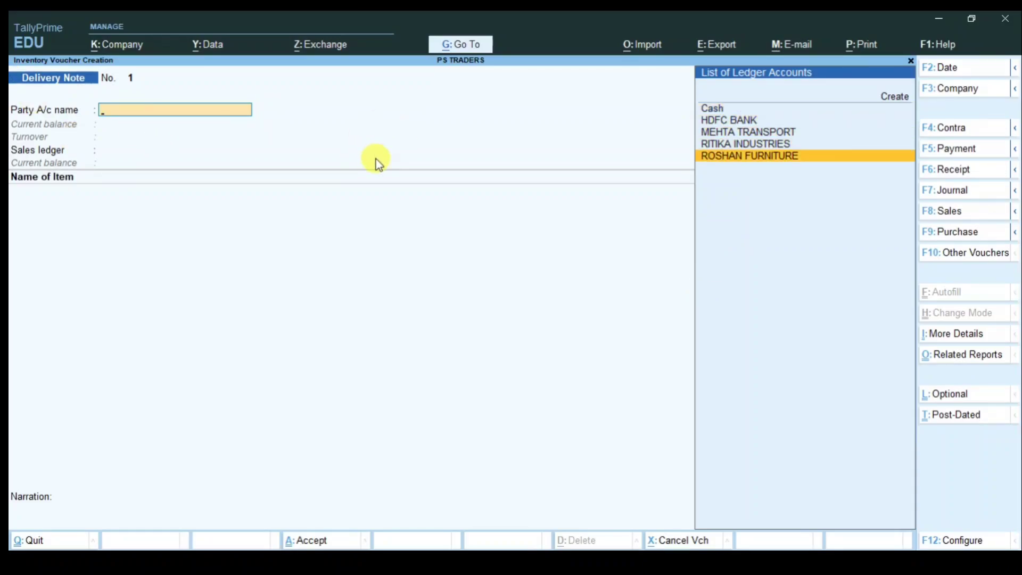
key(Return)
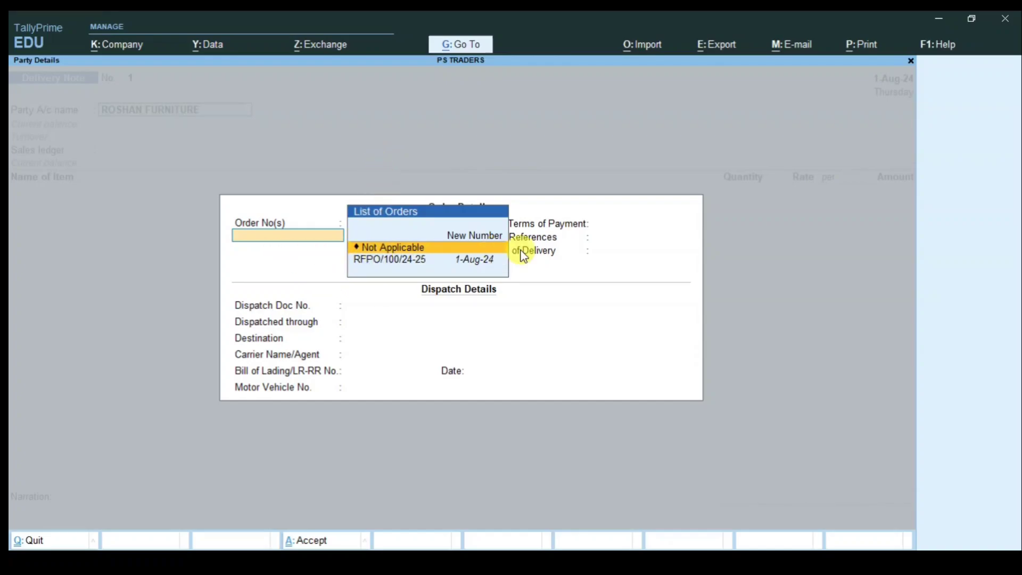
Link the Delivery Note to the party's pending order dated 1-Aug-24 and accept the order and dispatch details carried over from it.
key(Down)
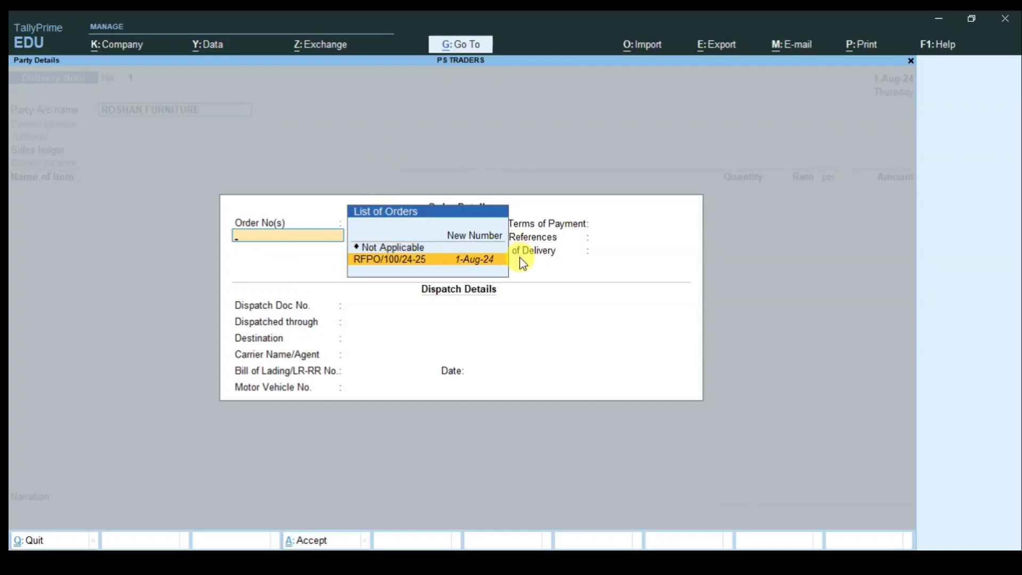
key(Return)
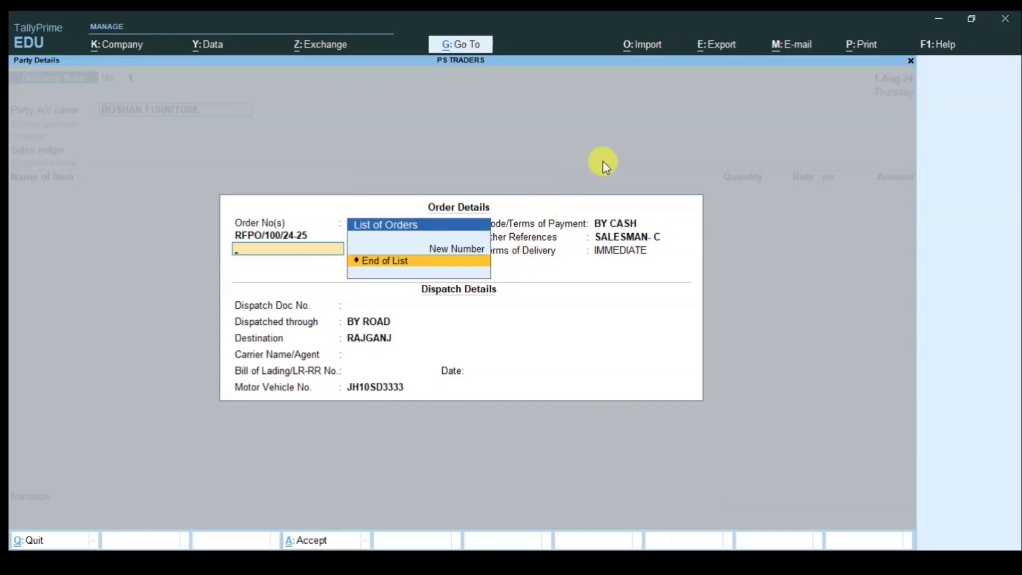
key(Return)
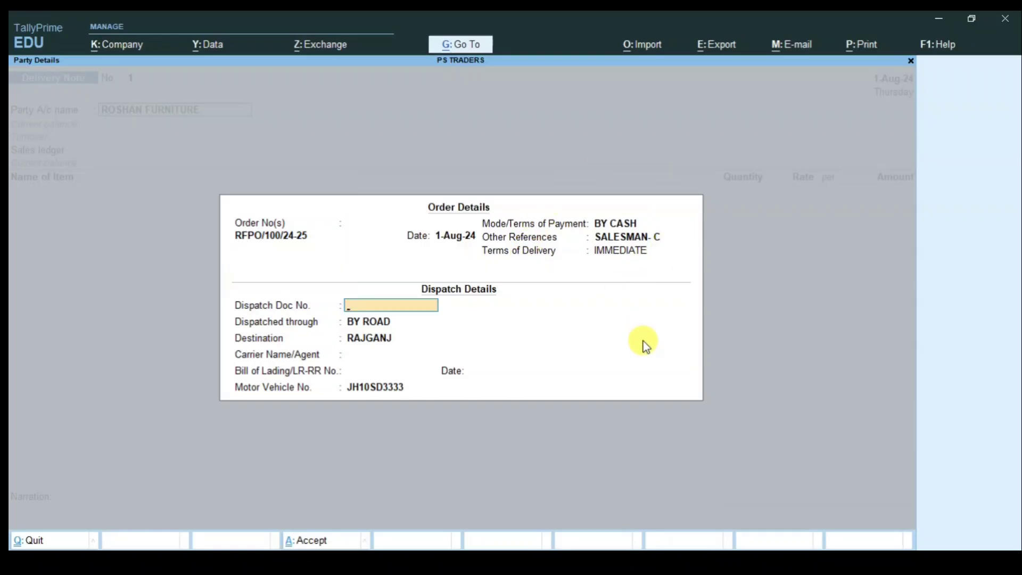
key(Return)
key(Return)
key(Return)
key(Return)
key(Return)
key(Return)
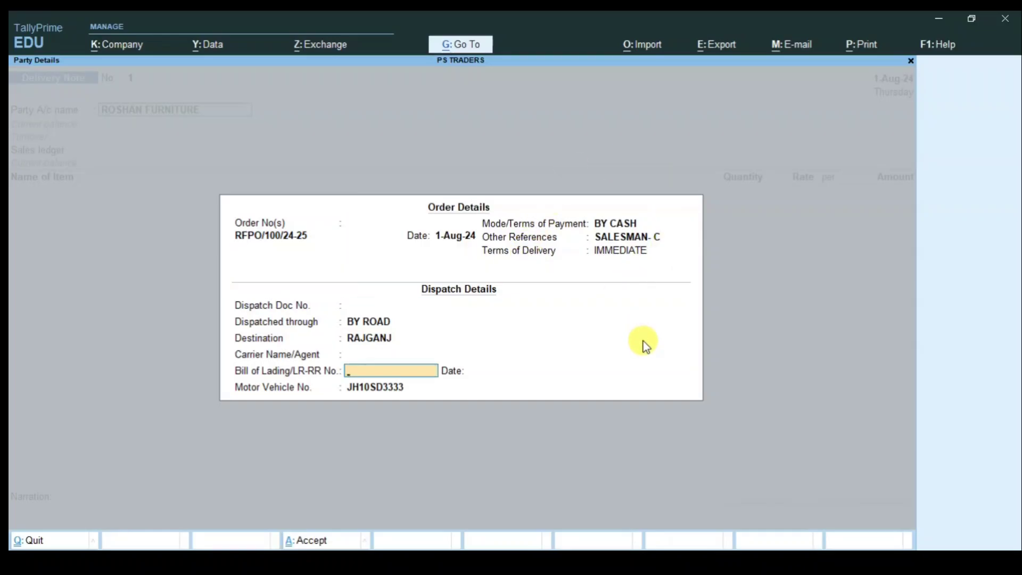
key(Return)
key(Return)
key(Return)
Accept the buyer and consignee details for ROSHAN FURNITURE and keep SALES GST as the sales ledger.
key(Return)
key(Return)
key(Return)
key(Return)
key(Return)
key(Return)
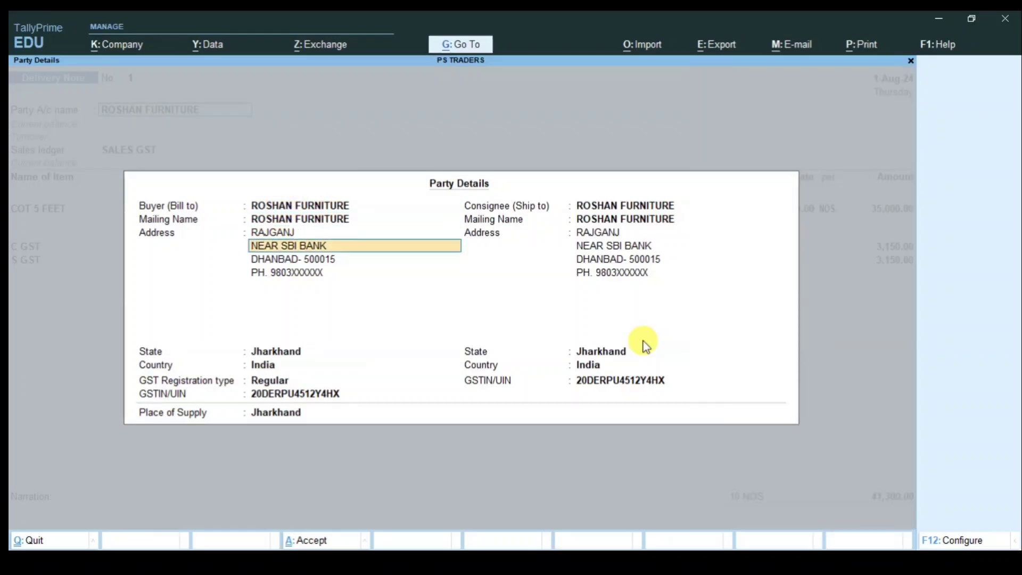
key(Return)
key(Return)
key(Return)
key(Return)
key(Return)
key(Return)
key(Return)
key(Return)
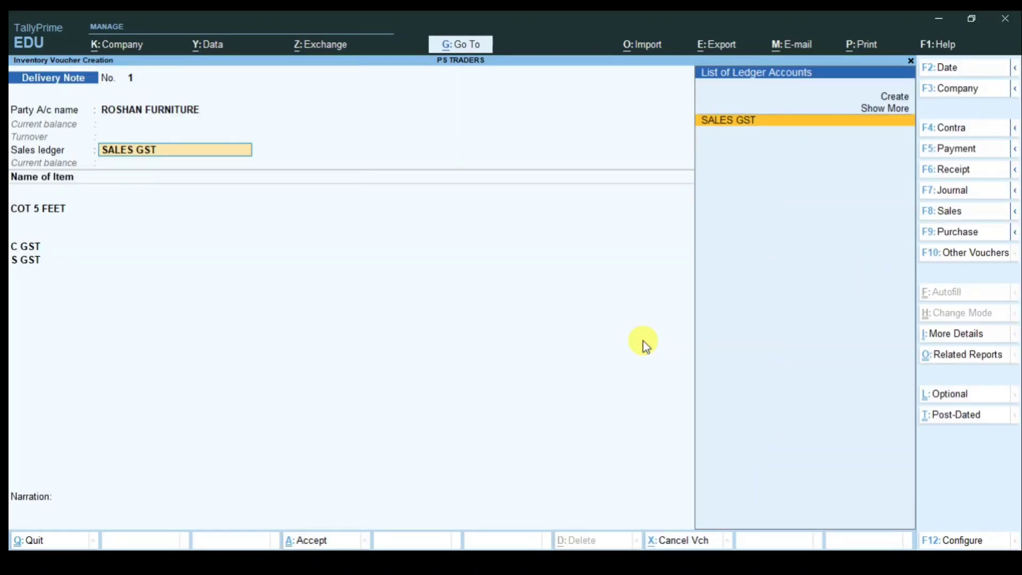
key(Return)
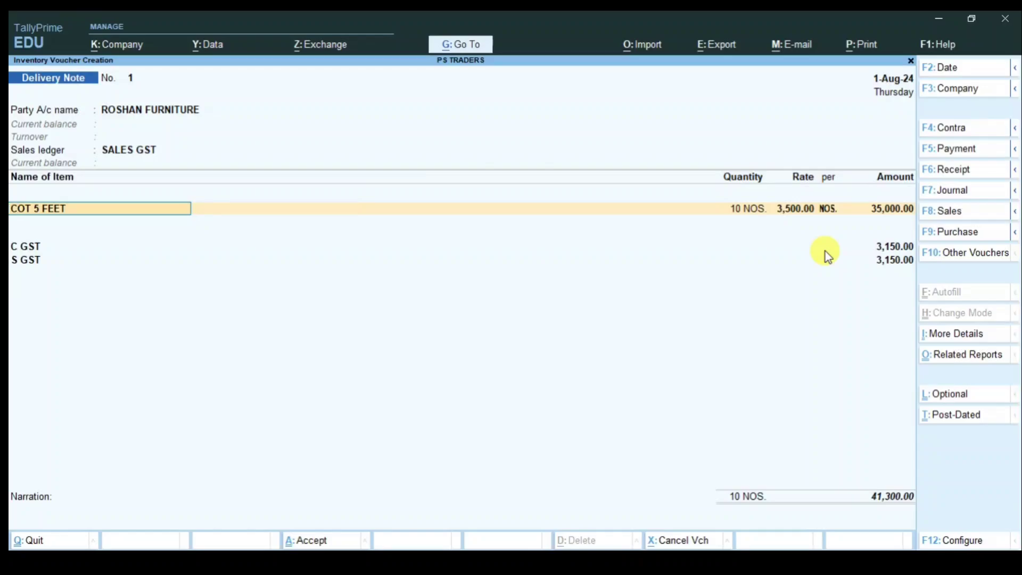
Allocate COT 5 FEET to tracking number 1 and the pending order, keeping 10 NOS. at 3,500.00, and end the tracking list.
key(Return)
key(Return)
key(Return)
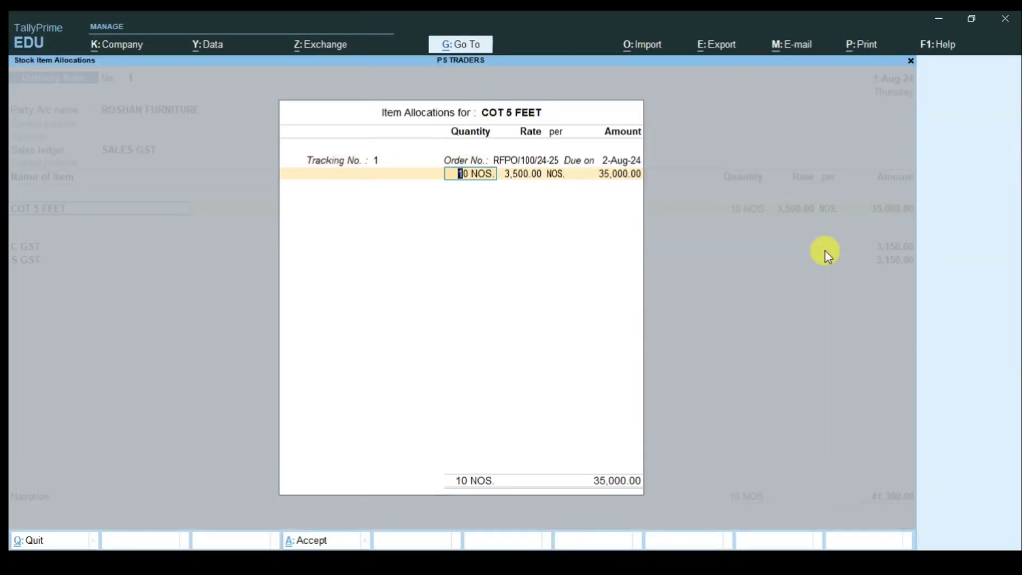
key(BackSpace)
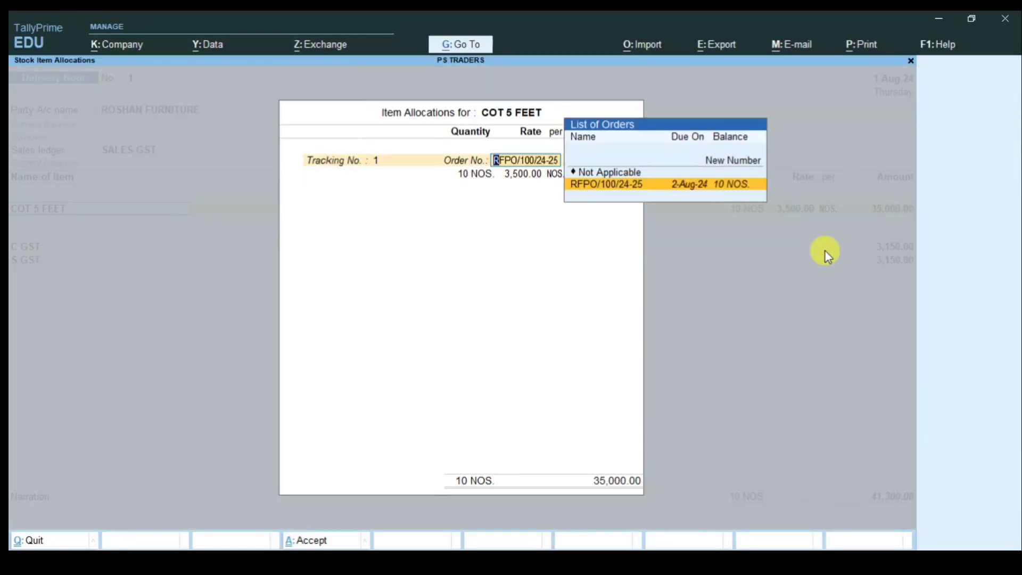
key(BackSpace)
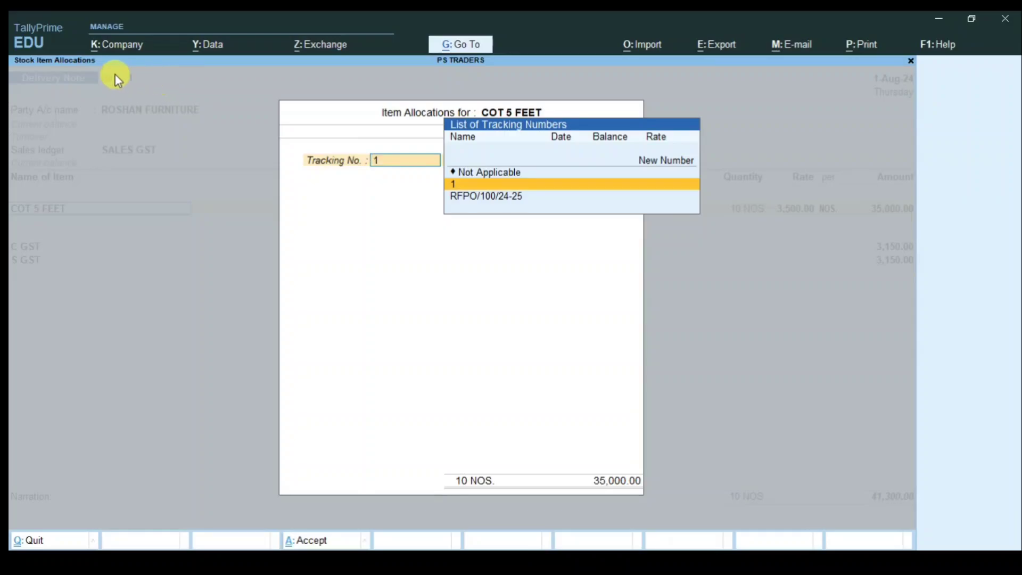
key(Return)
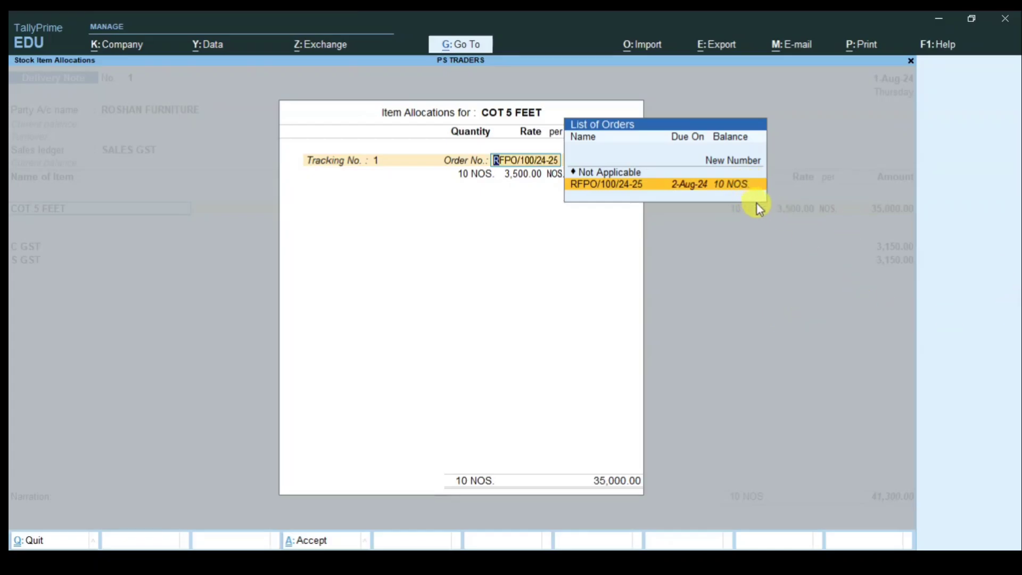
key(Return)
key(Return)
key(Return)
key(Return)
key(Return)
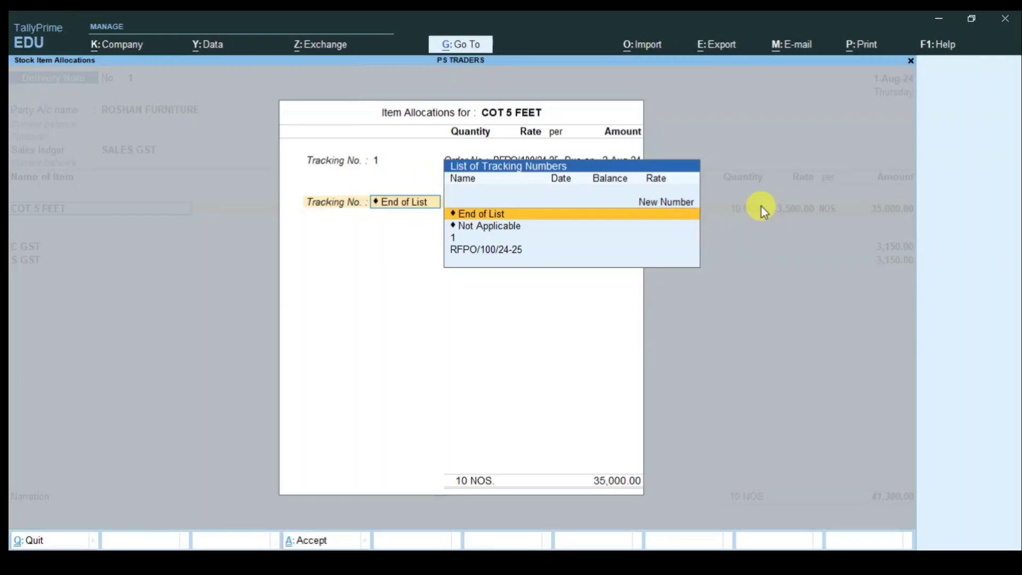
key(Return)
Accept the COT 5 FEET allocations and keep its GST rate details As per Masters/Company with the supply type Goods.
key(Return)
key(Return)
key(Return)
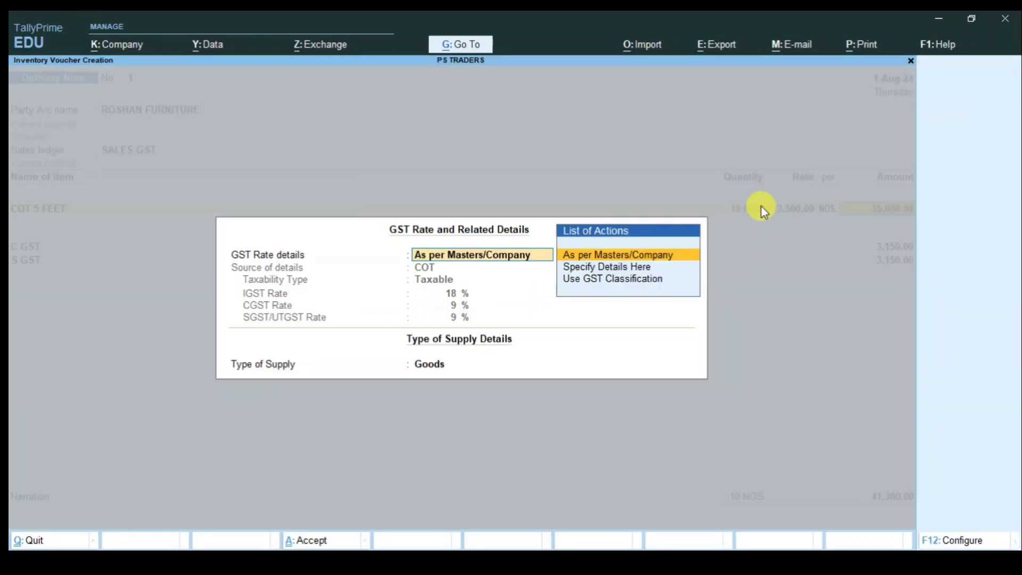
key(Return)
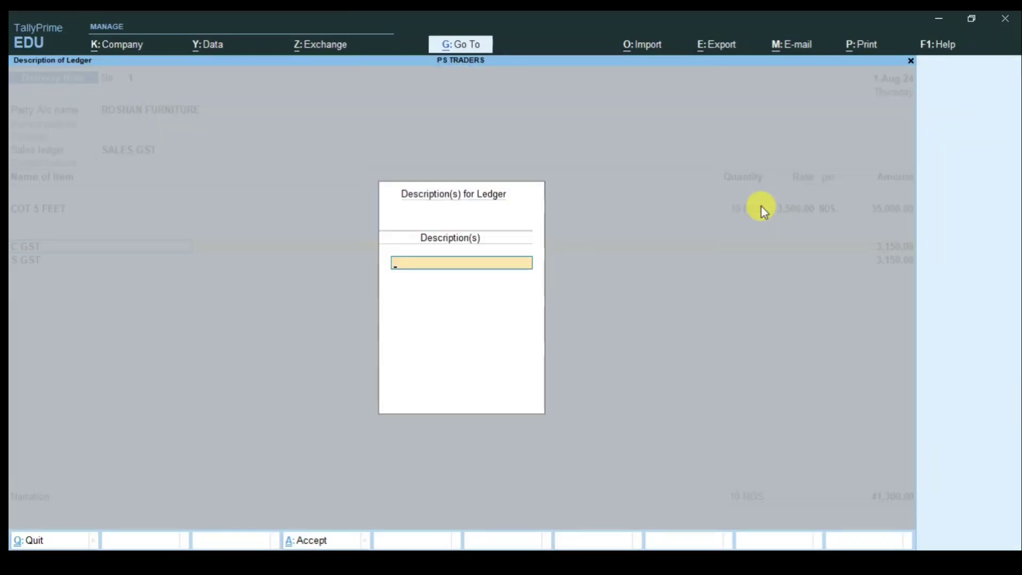
Keep the C GST and S GST lines without ledger descriptions or narration and save the Delivery Note.
key(Return)
key(Return)
key(Return)
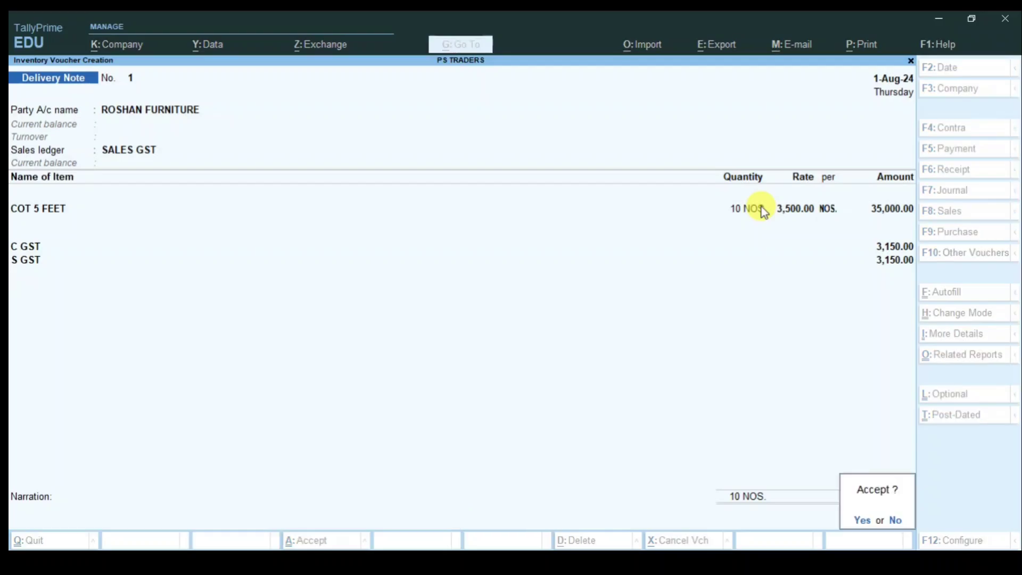
key(Return)
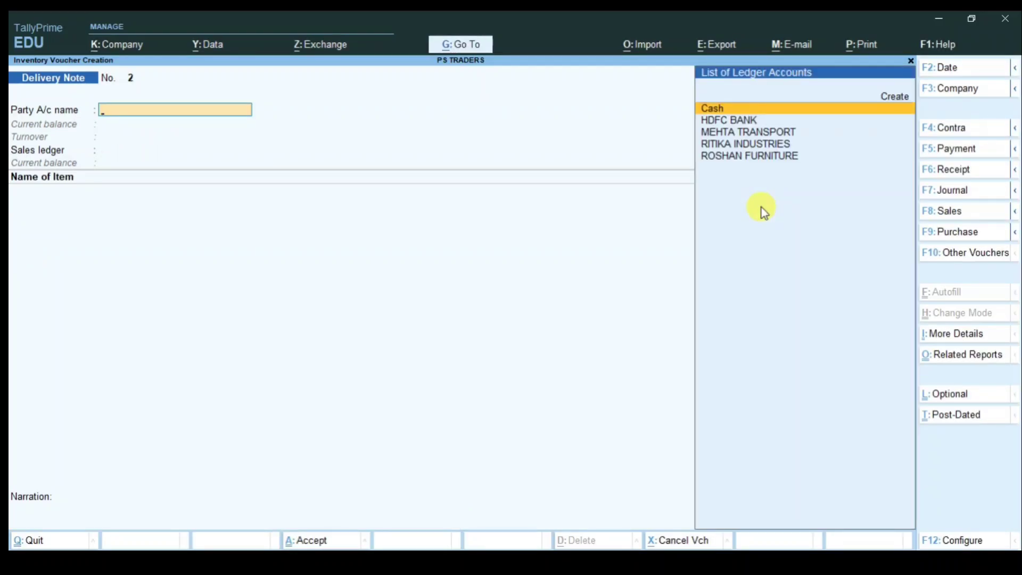
Leave voucher entry and drill down the Stock Summary through COT and COT 5 FEET to the August vouchers.
key(Escape)
key(Down)
key(Down)
key(Down)
key(Down)
key(Down)
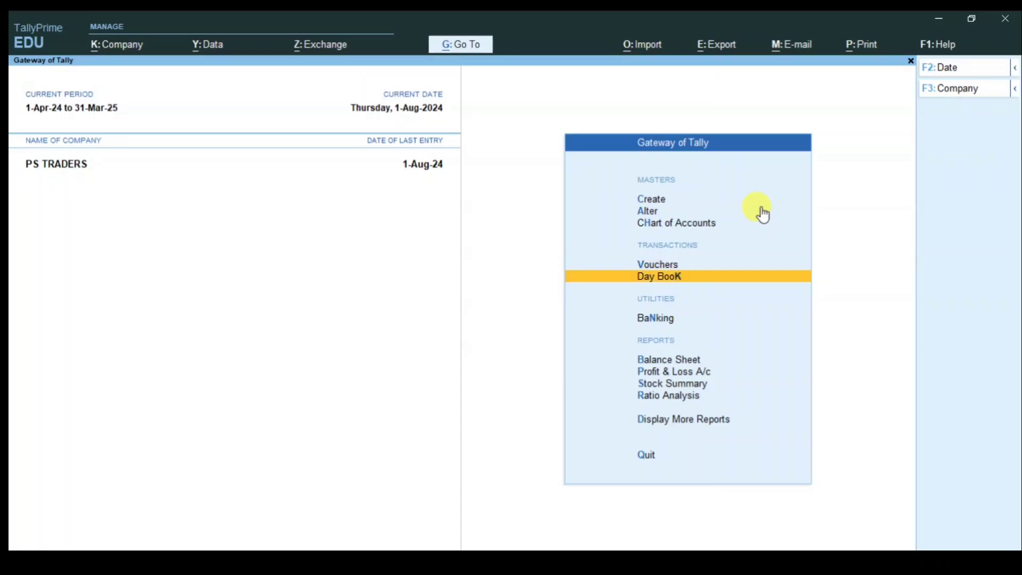
key(Return)
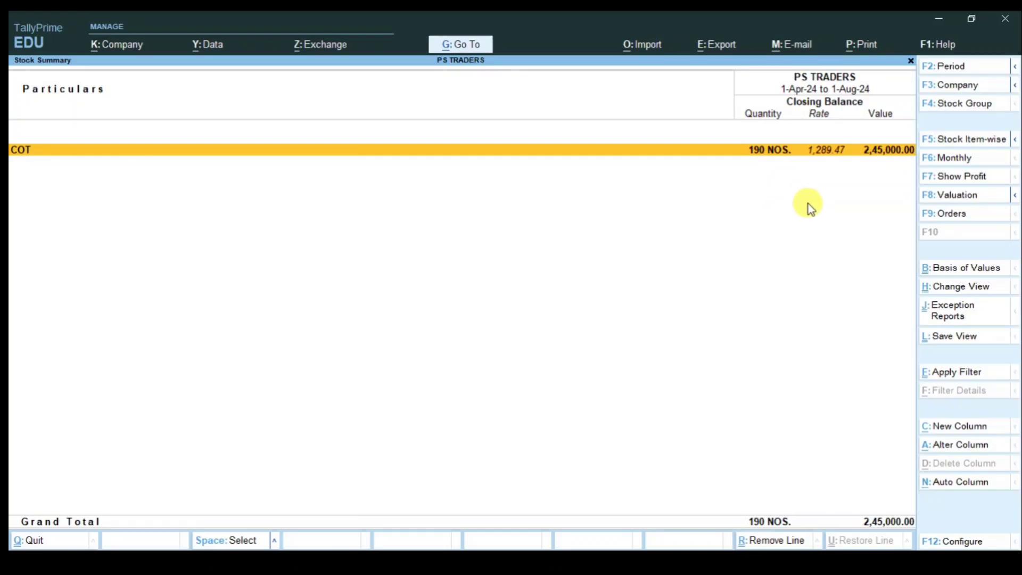
key(Return)
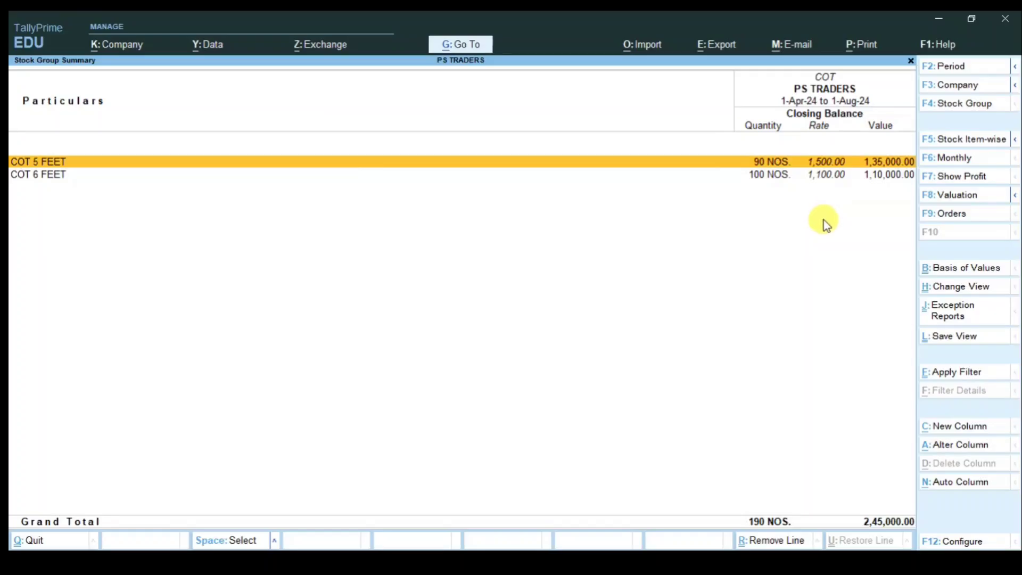
key(Return)
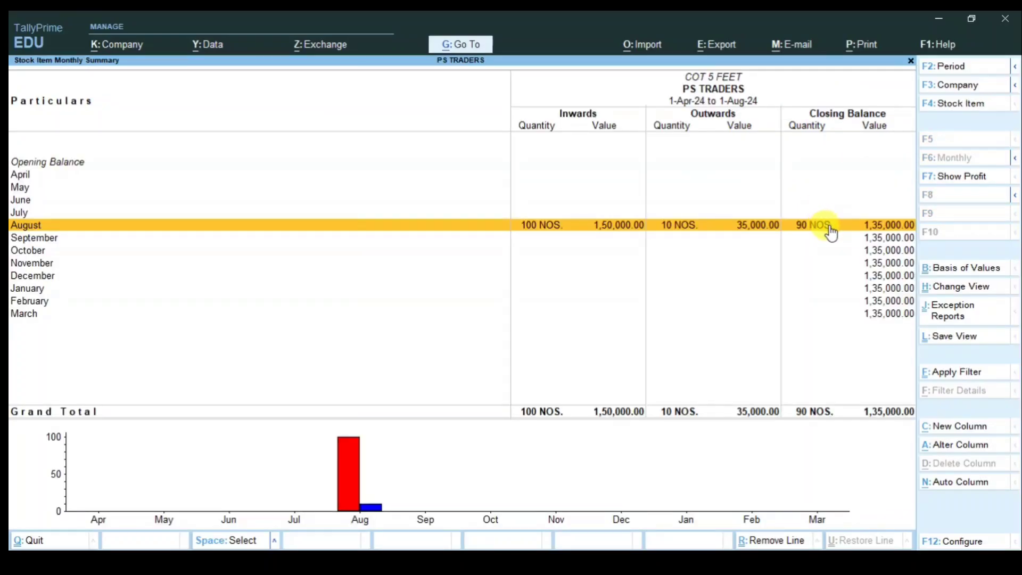
click(828, 224)
click(828, 225)
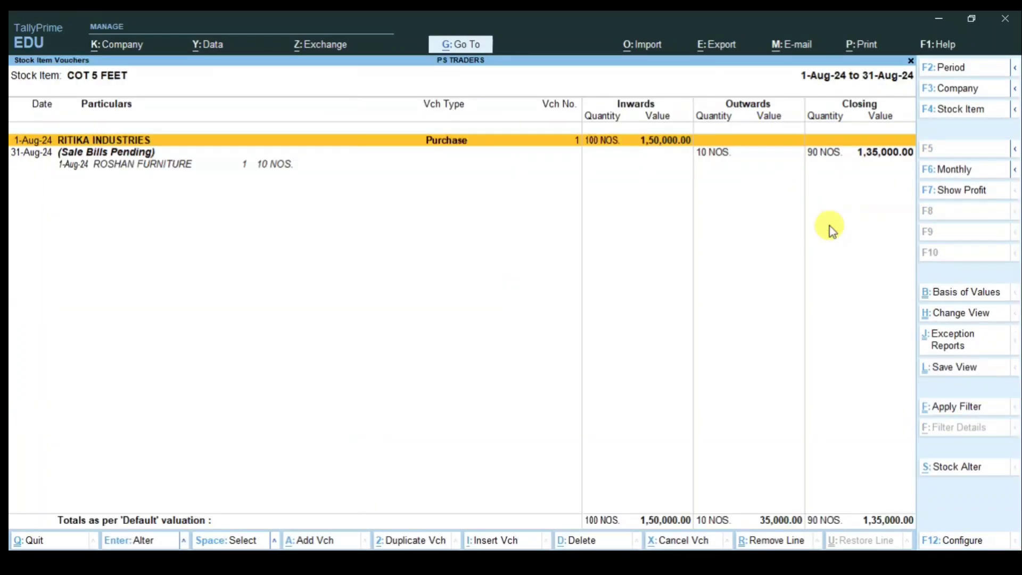
Open the pending sales bill entry for ROSHAN FURNITURE under Sale Bills Pending and review it.
click(101, 156)
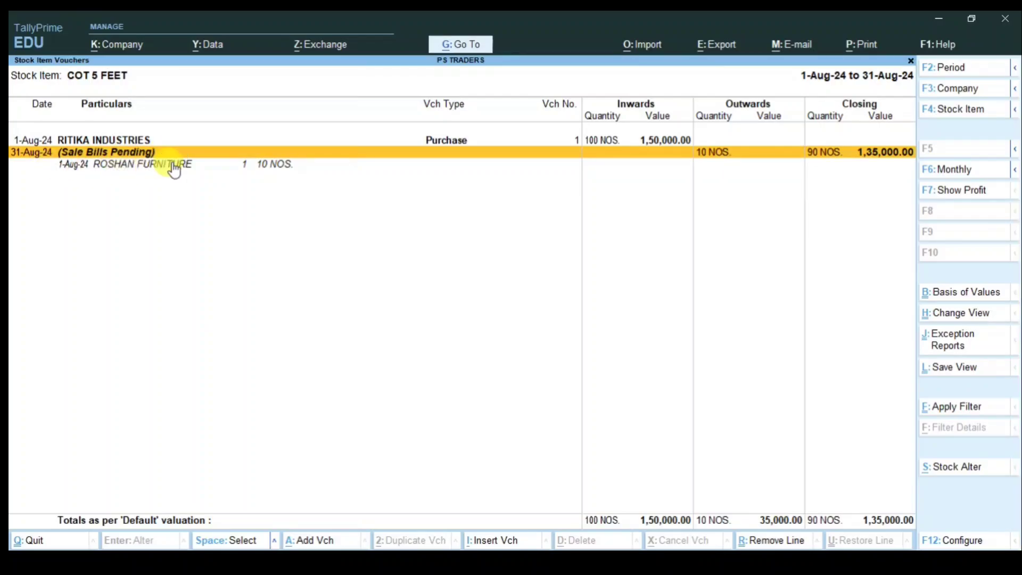
click(136, 166)
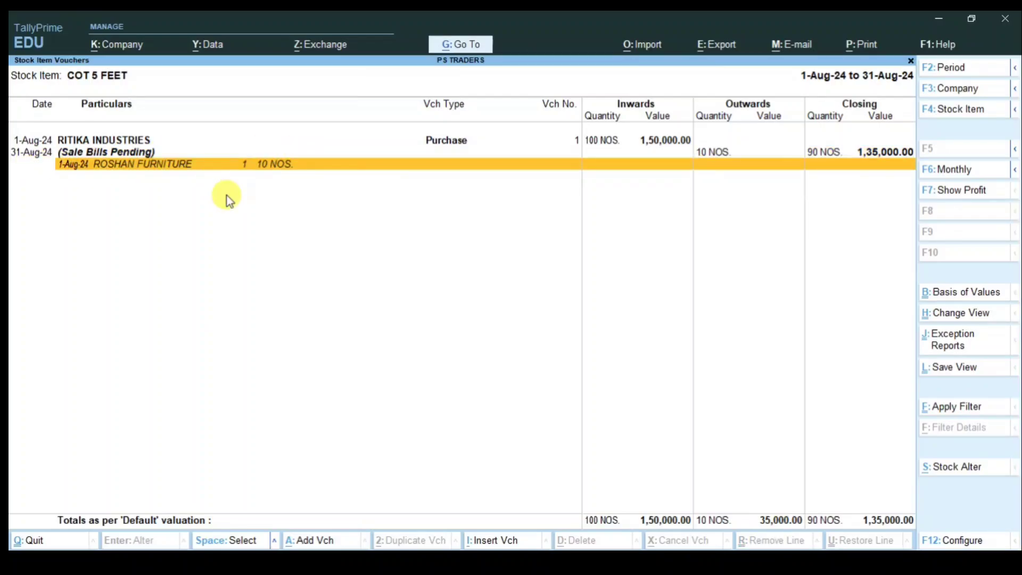
key(Return)
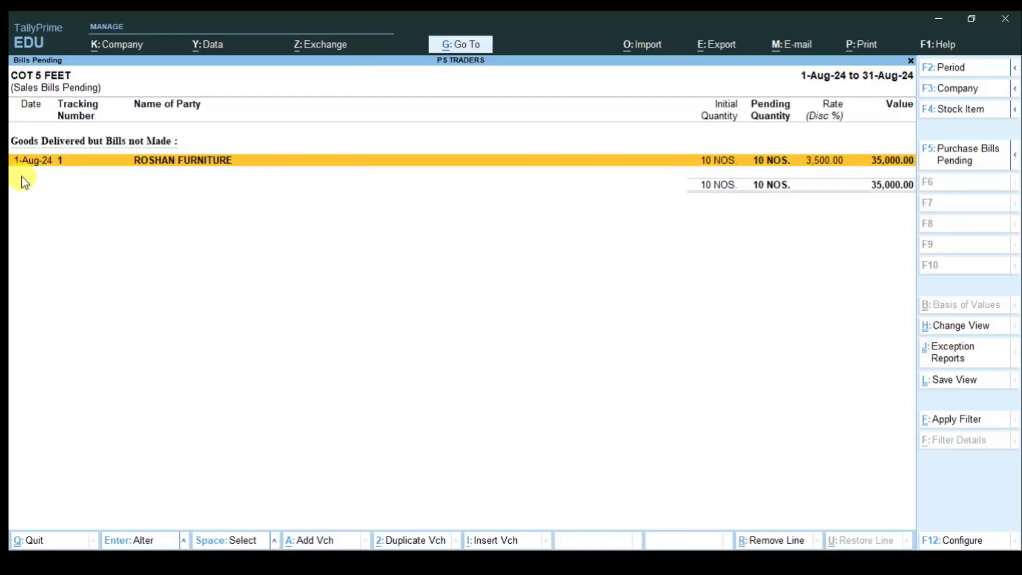
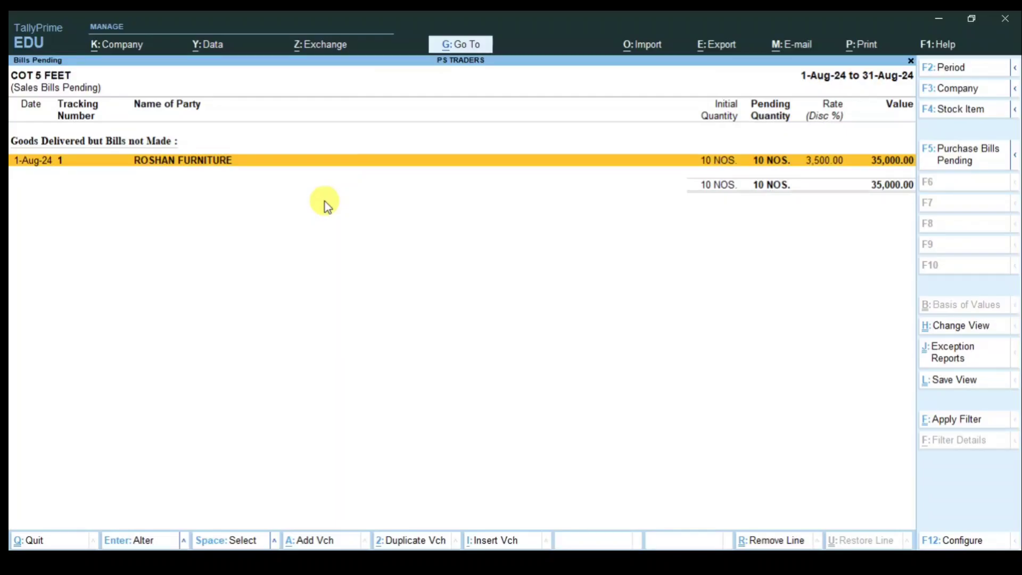
Close the pending bills and stock reports, return to the Gateway of Tally and open Vouchers.
key(Escape)
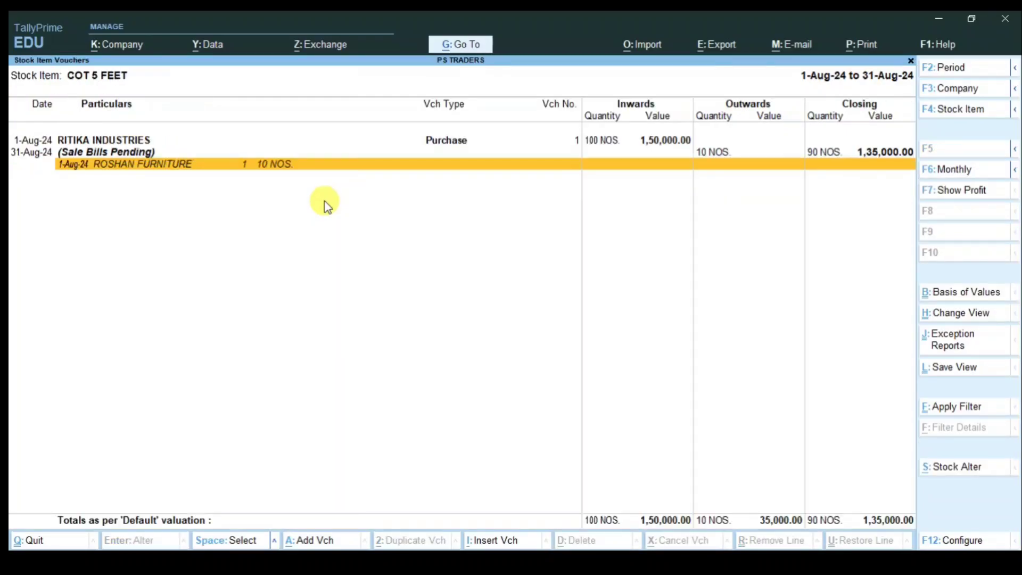
key(Escape)
key(Escape)
key(Escape)
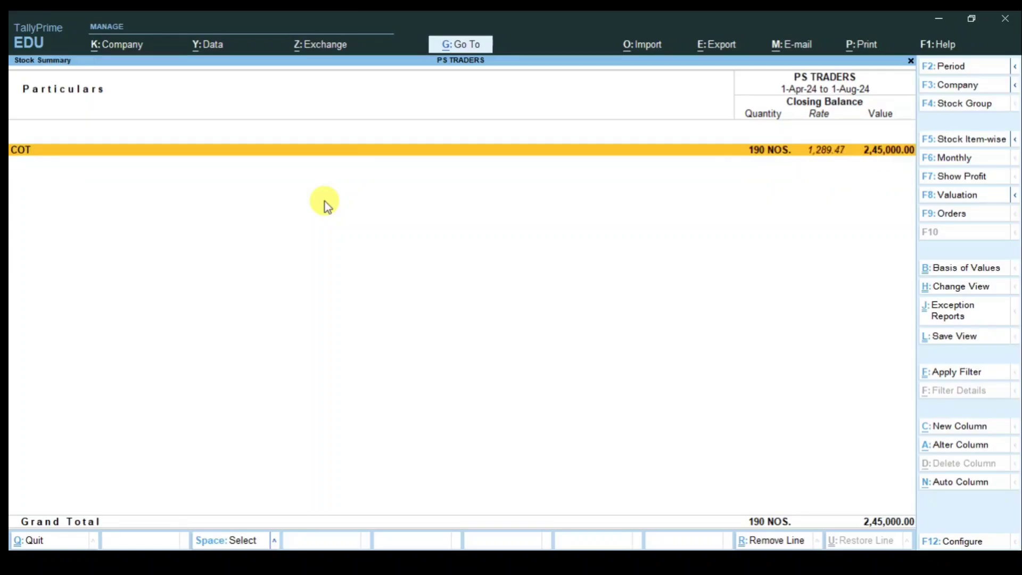
key(Escape)
key(Up)
key(Up)
key(Up)
key(Up)
key(Up)
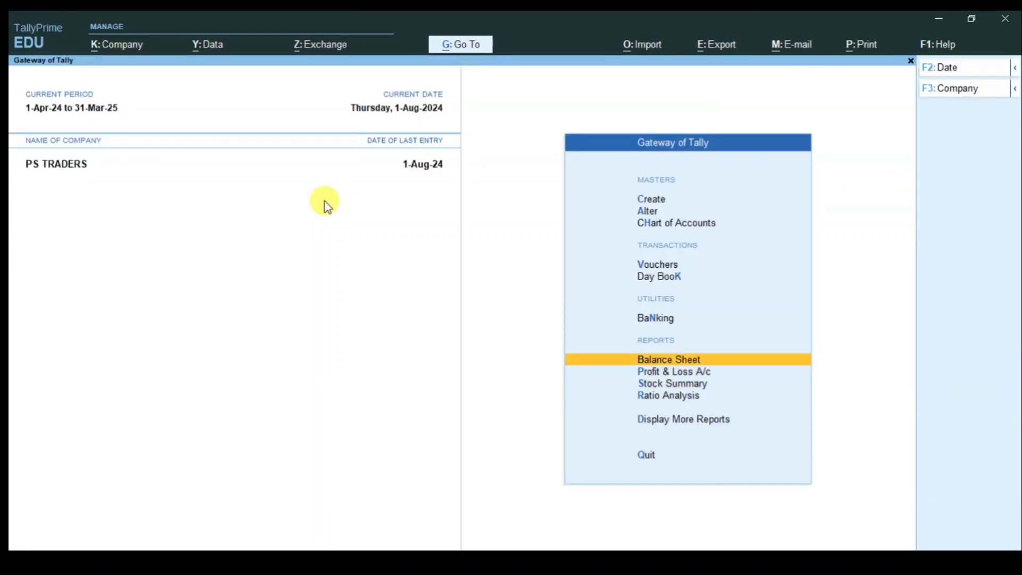
key(Return)
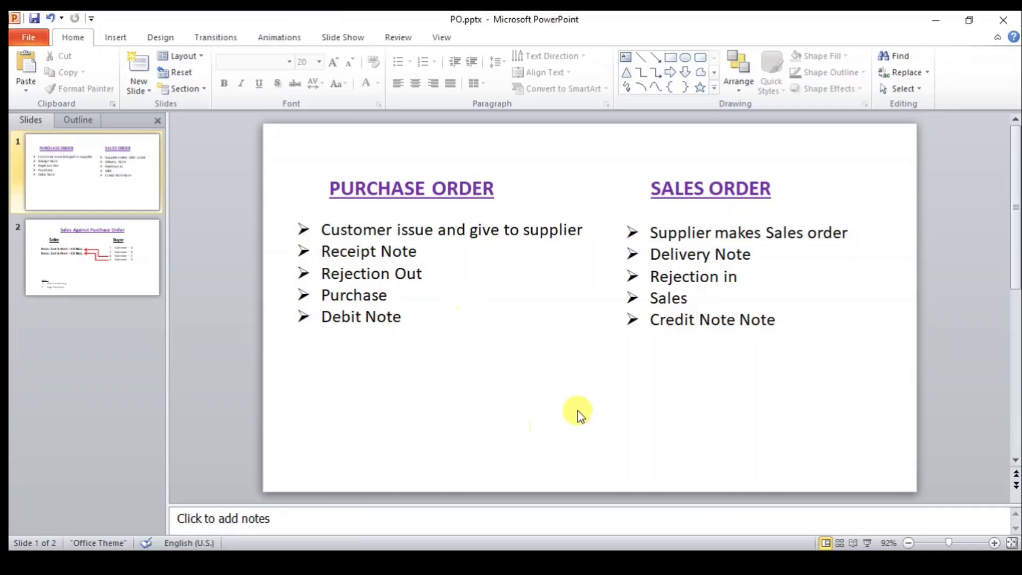
Switch to PO.pptx in PowerPoint and examine the Delivery Note entry under SALES ORDER and Rejection Out under PURCHASE ORDER.
drag(650, 254, 751, 253)
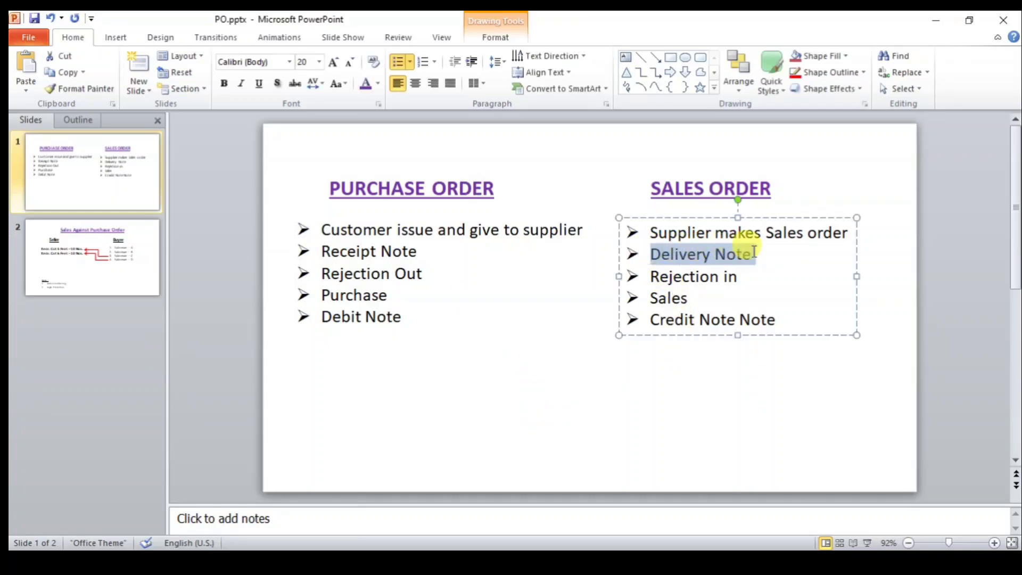
click(701, 258)
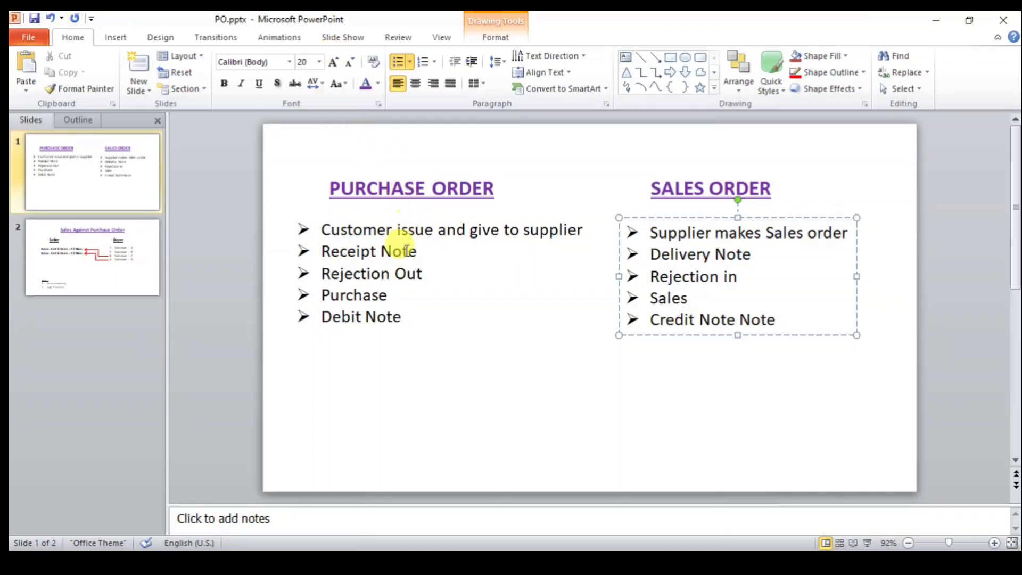
drag(322, 273, 424, 272)
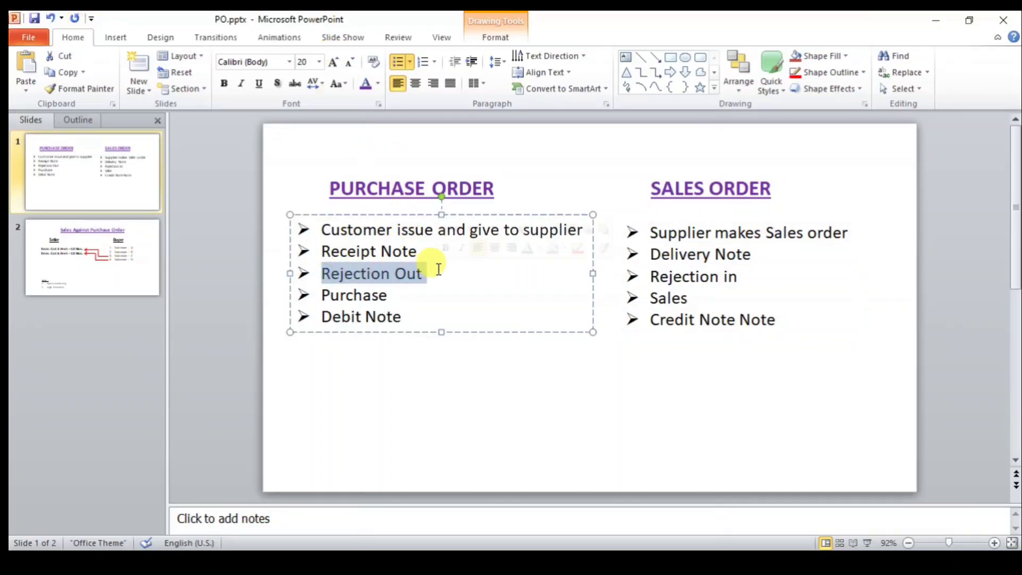
click(396, 274)
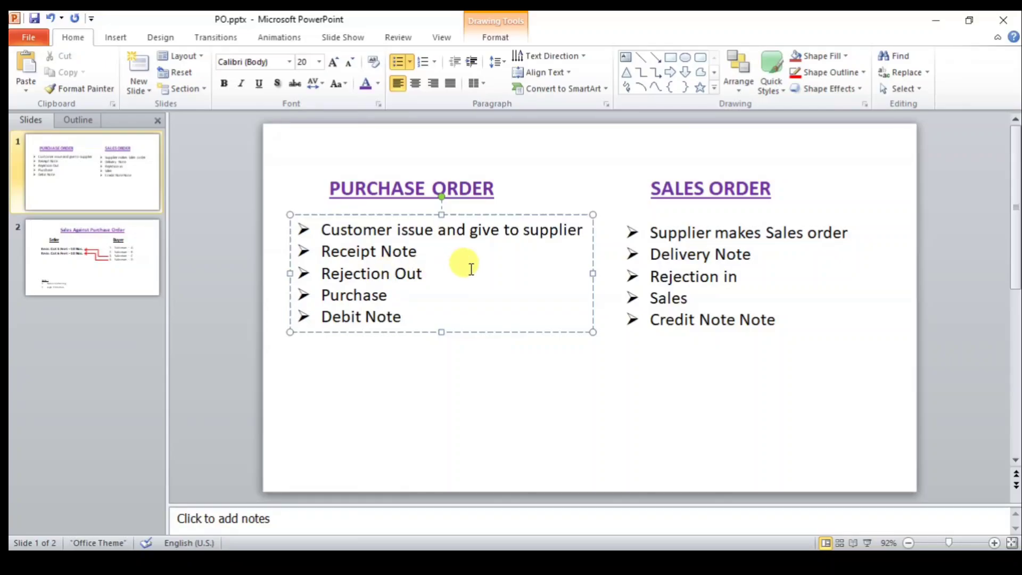
triple_click(441, 279)
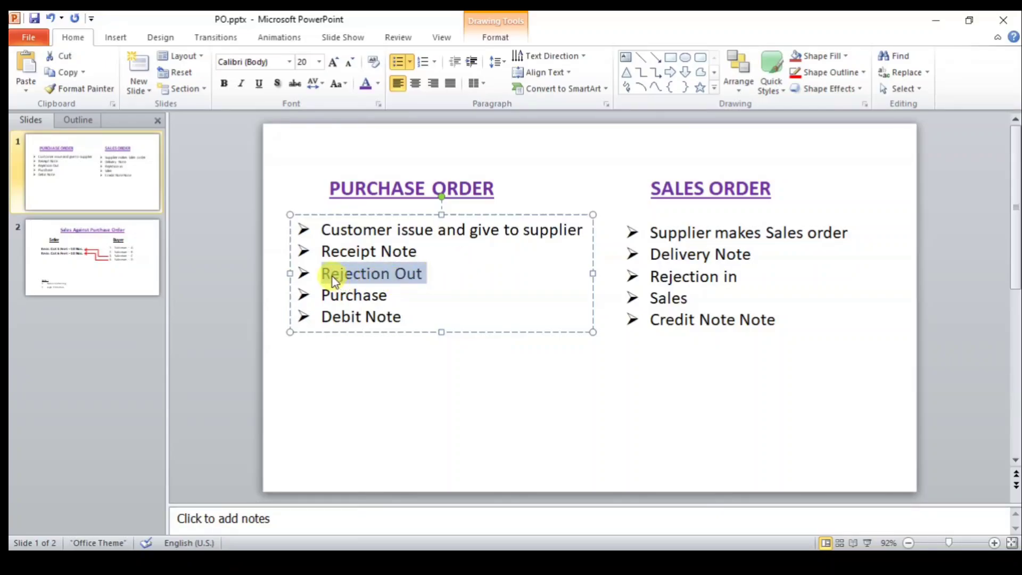
click(650, 277)
drag(650, 277, 737, 276)
click(714, 276)
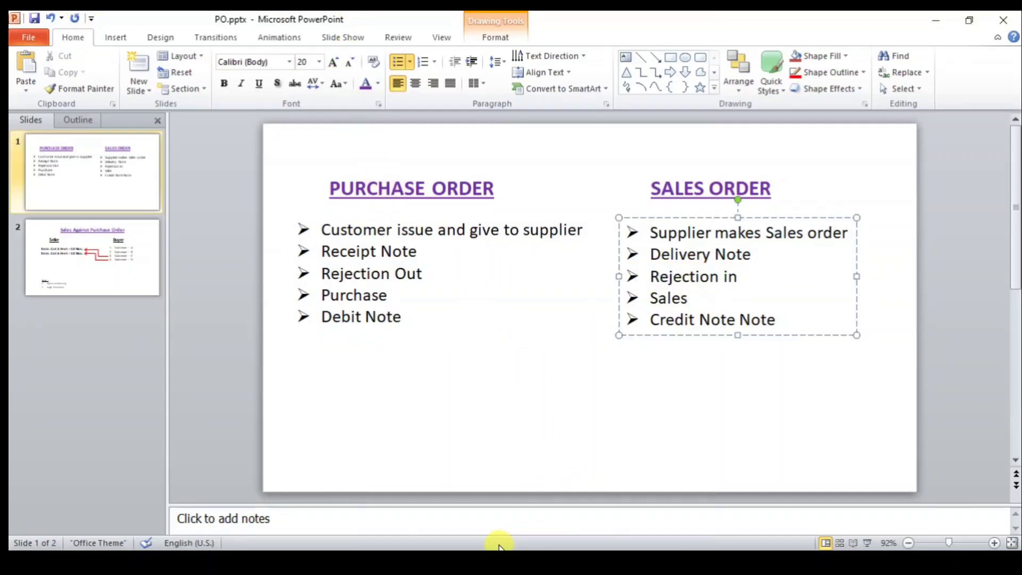
Switch to TallyPrime and change the voucher type from Delivery Note to Rejections In.
click(499, 560)
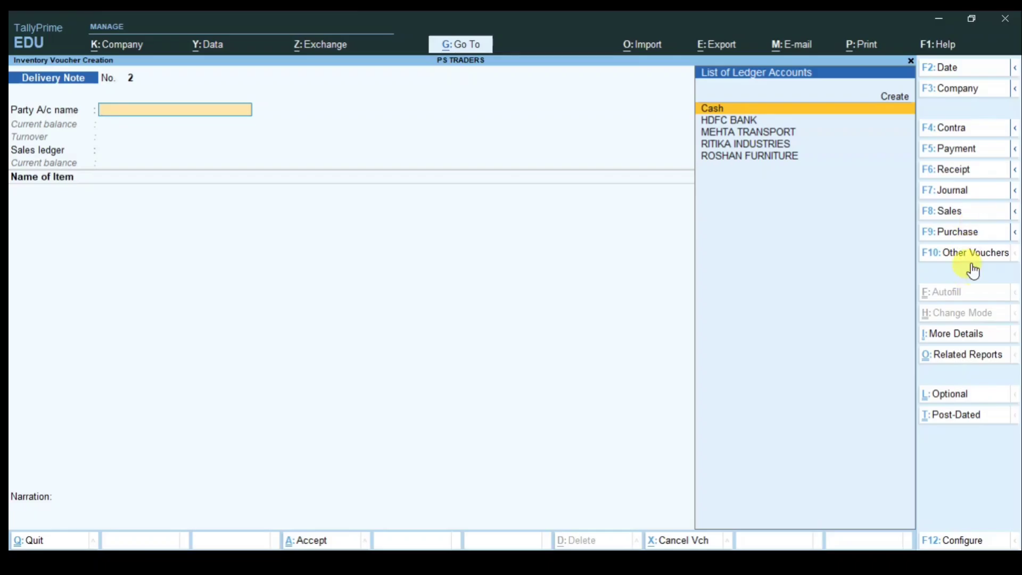
click(974, 264)
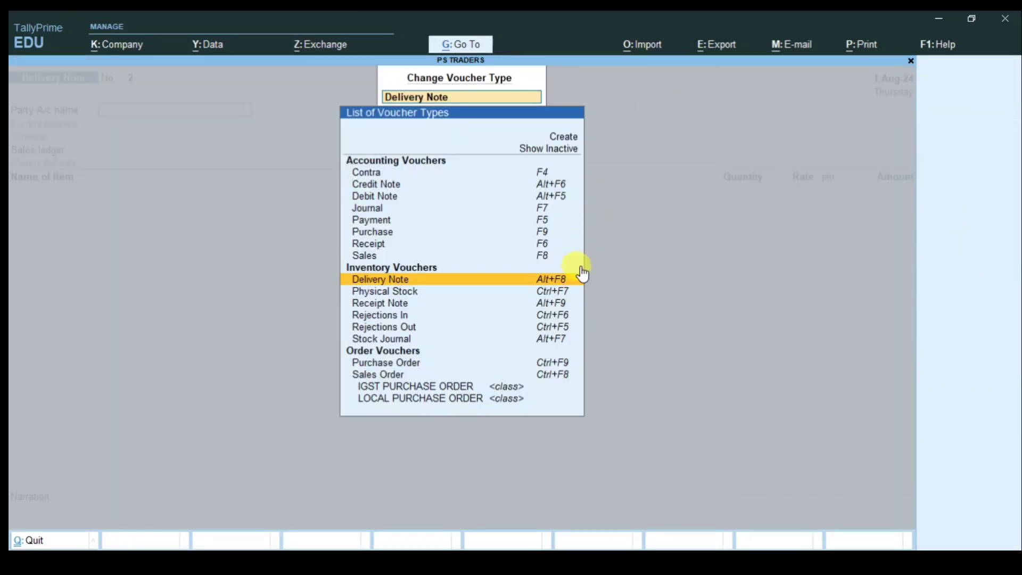
click(385, 316)
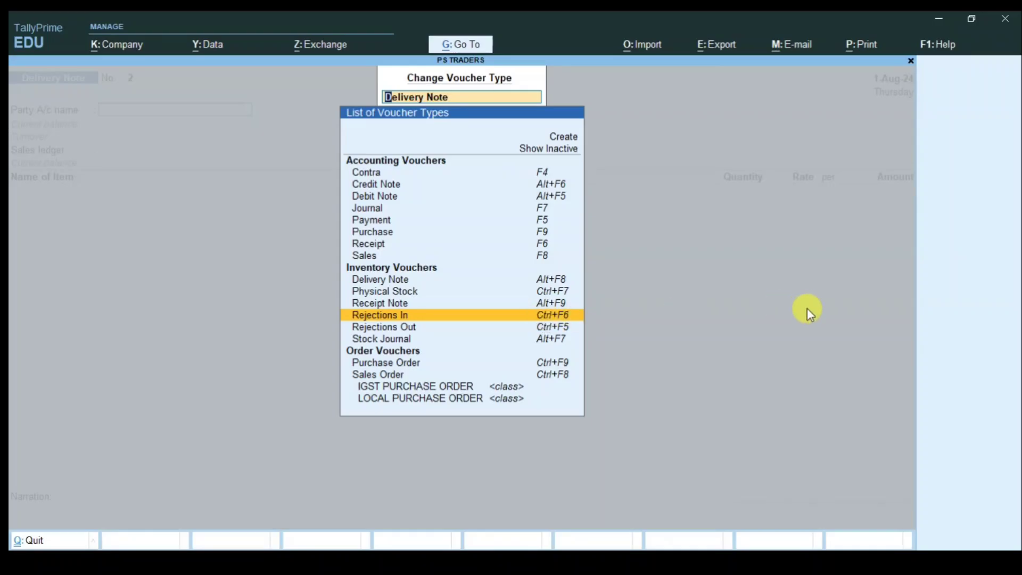
key(Return)
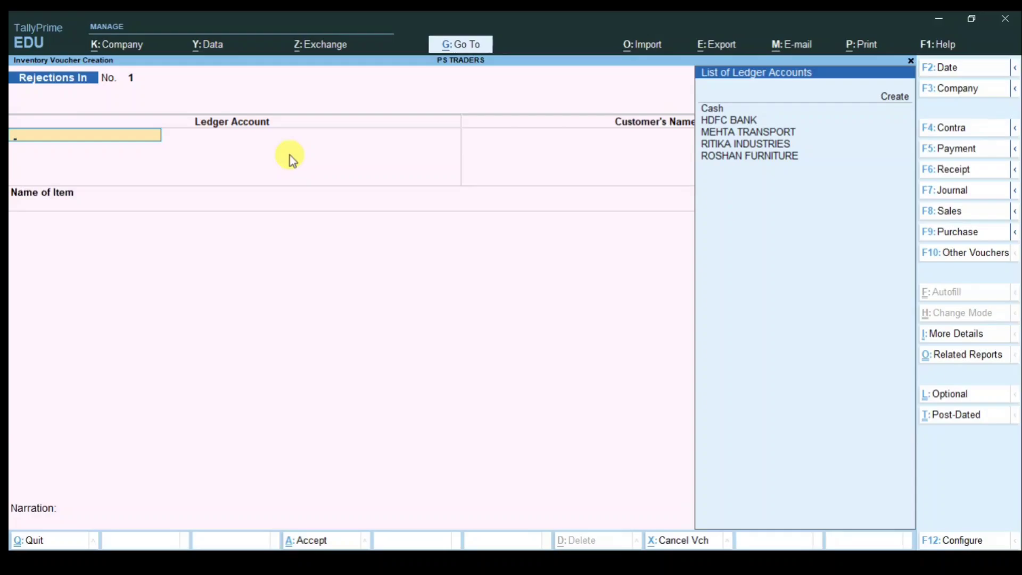
Choose ROSHAN FURNITURE as the voucher's ledger account and accept the prefilled customer name and address details.
key(Down)
key(Down)
key(Down)
key(Down)
key(Down)
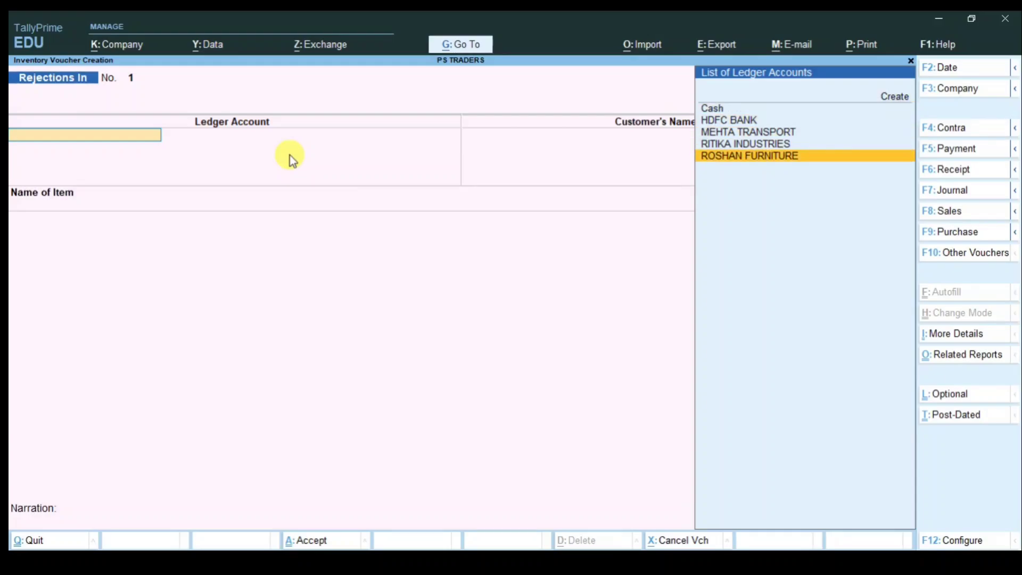
key(Return)
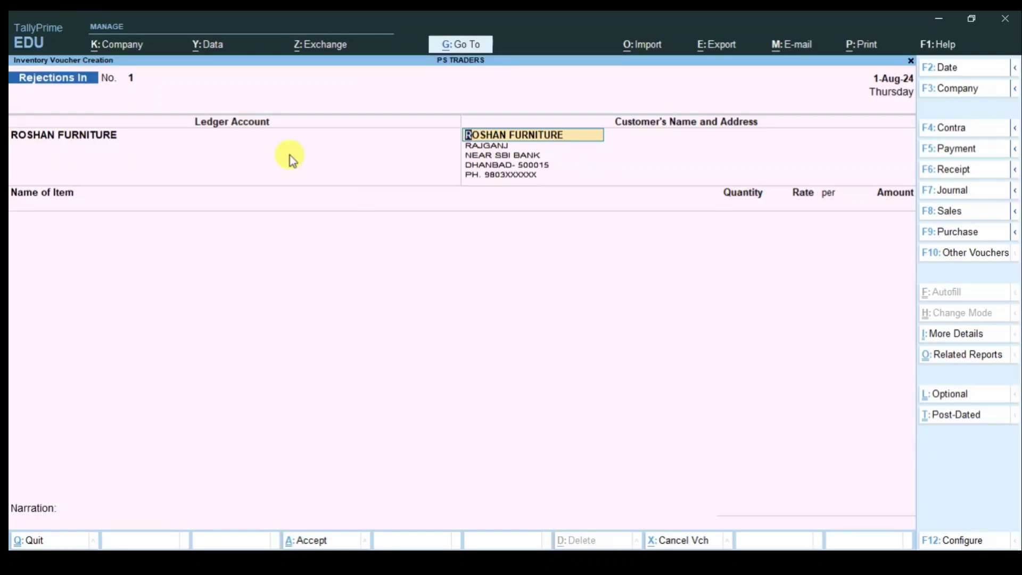
key(Return)
key(Return)
key(Return)
key(Return)
key(Return)
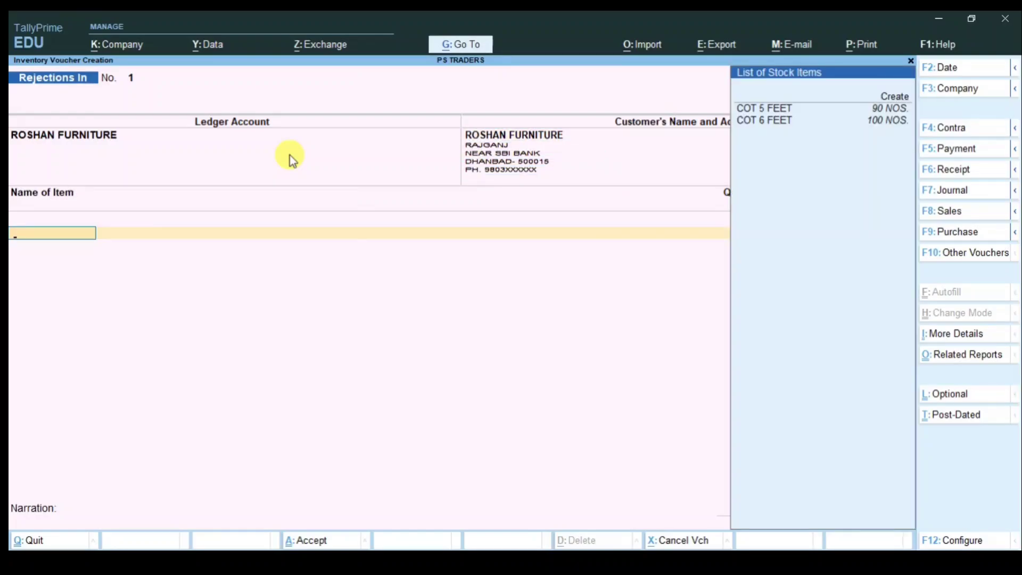
Add the item COT 5 FEET against tracking number 1 with a quantity of 1 NOS., keeping the prefilled rate.
key(Down)
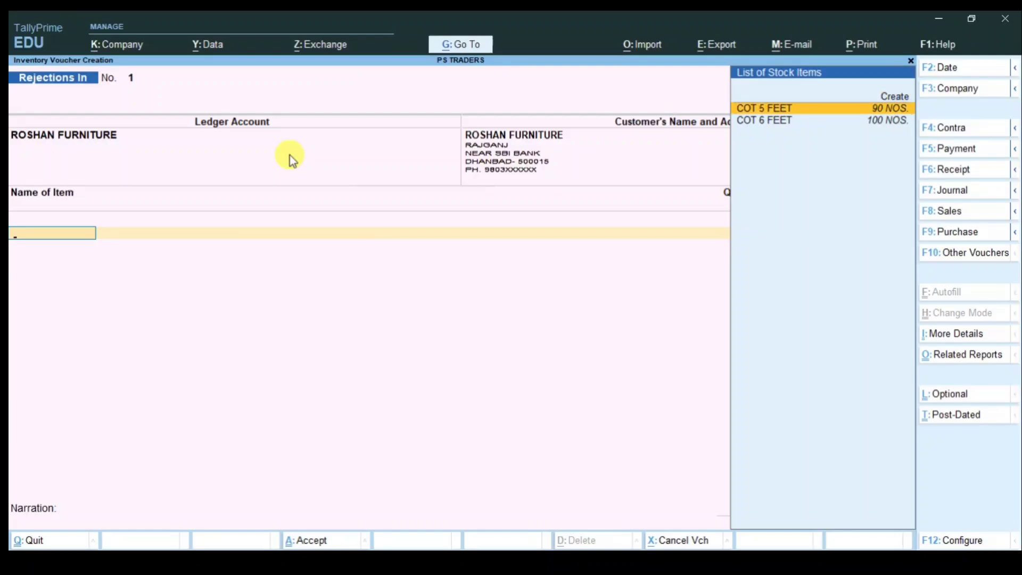
key(Return)
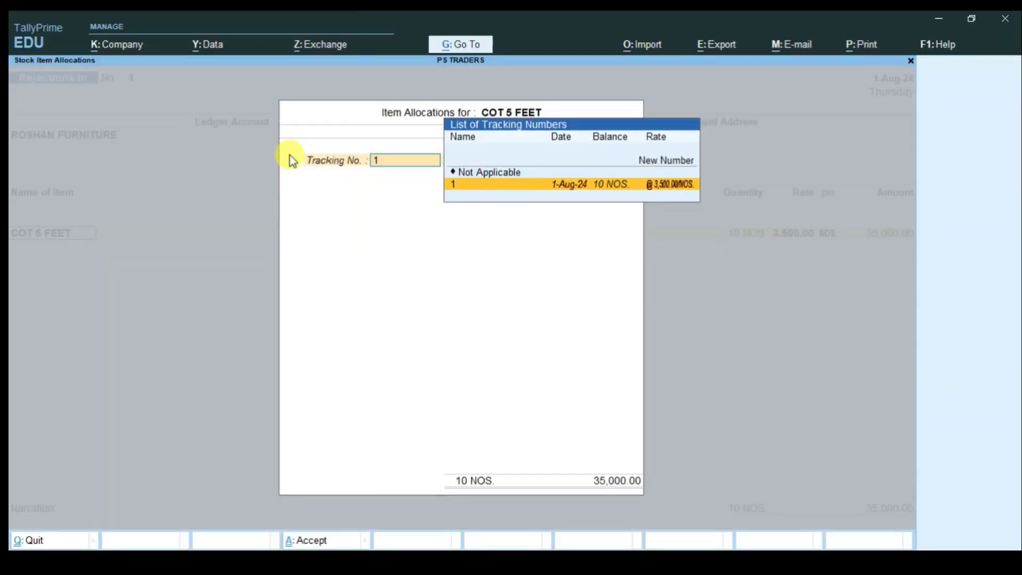
key(Return)
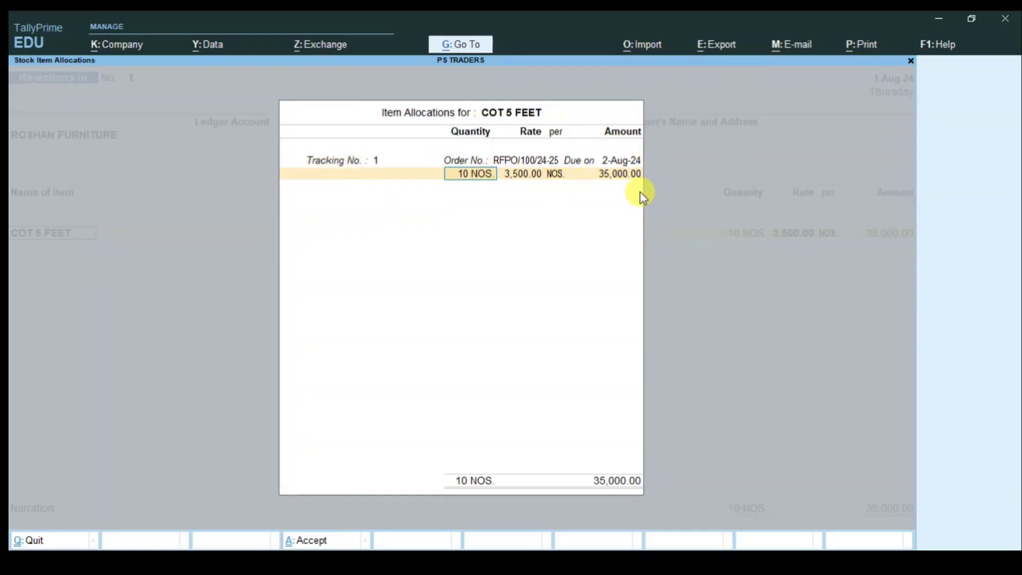
key(BackSpace)
text(1)
key(Return)
key(Return)
key(Return)
key(Return)
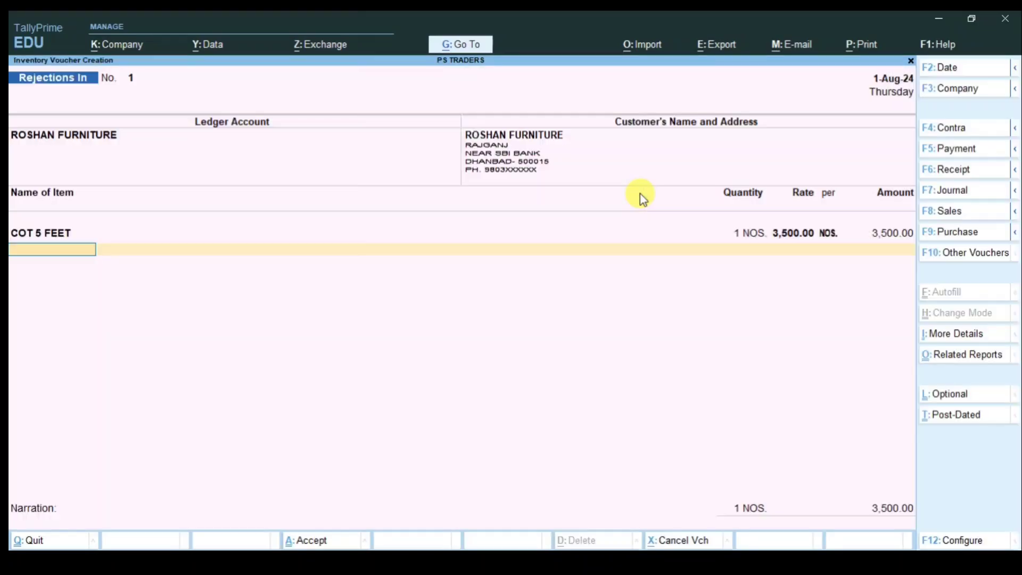
End the item list, save the Rejections In voucher without a narration, and return to the Gateway of Tally.
key(Return)
key(Return)
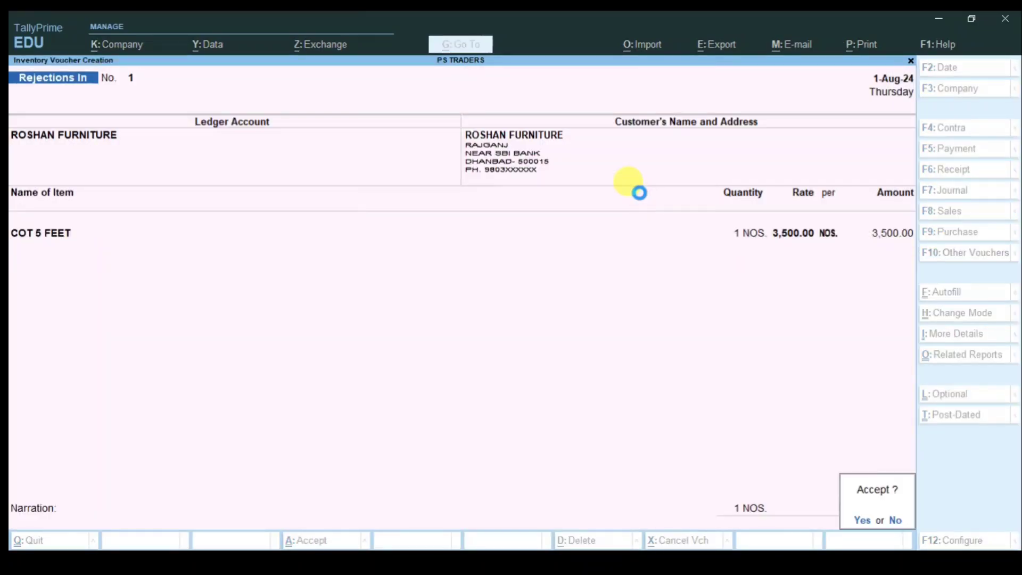
key(Return)
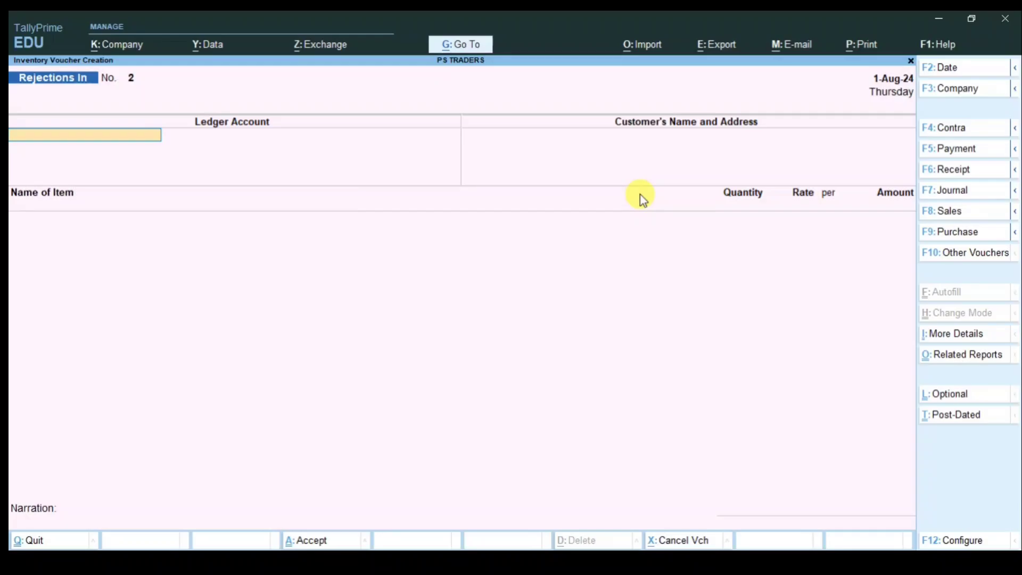
key(Escape)
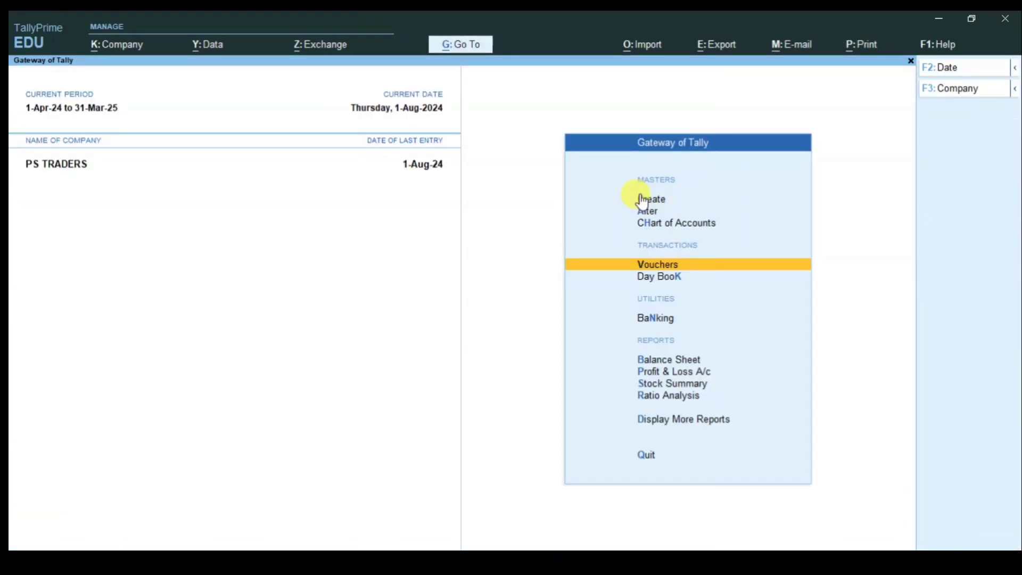
Check the closing stock of the items in the COT group in the Stock Summary, and return to the Gateway of Tally.
key(Down)
key(Down)
key(Down)
key(Down)
key(Down)
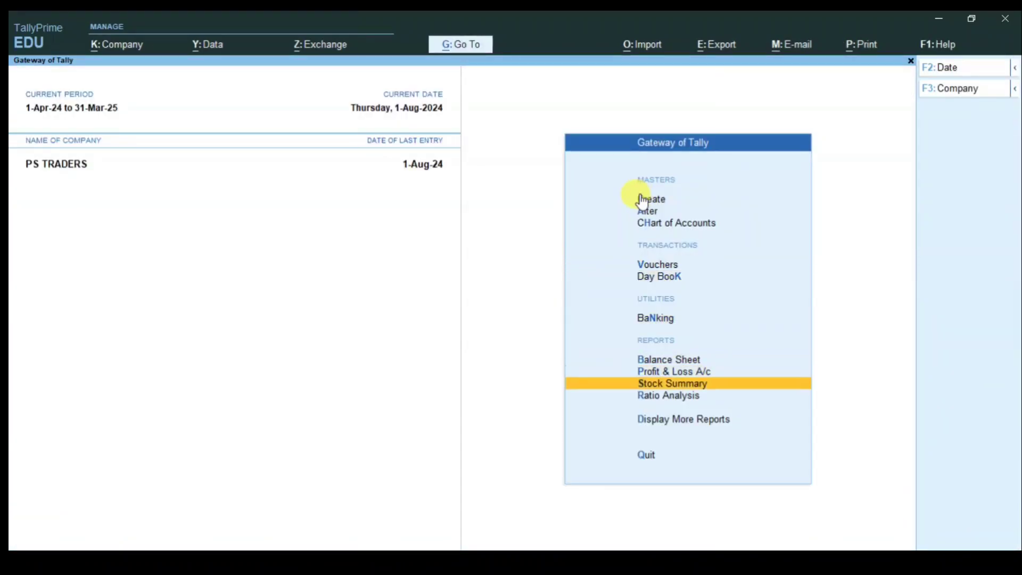
key(Return)
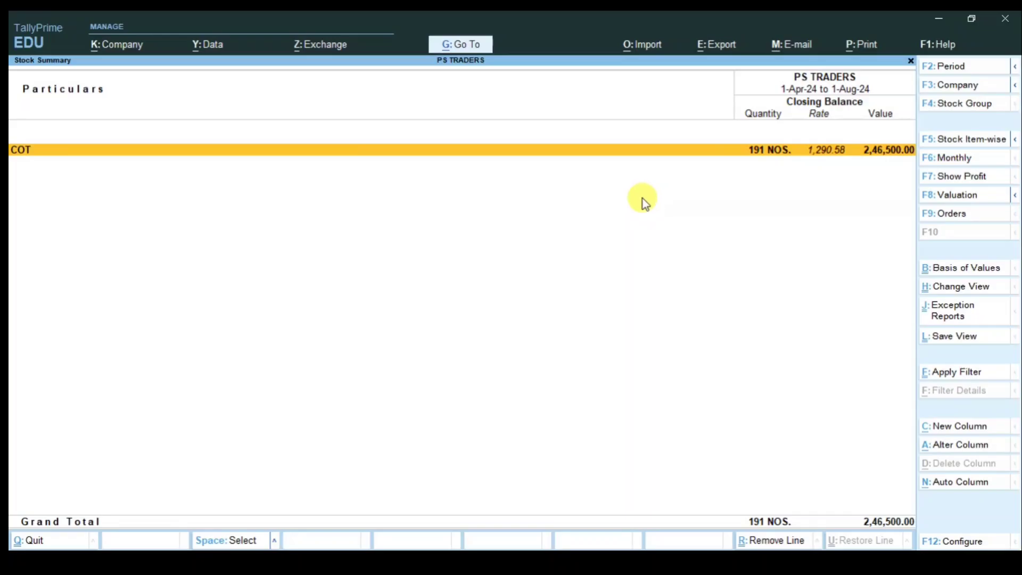
key(Return)
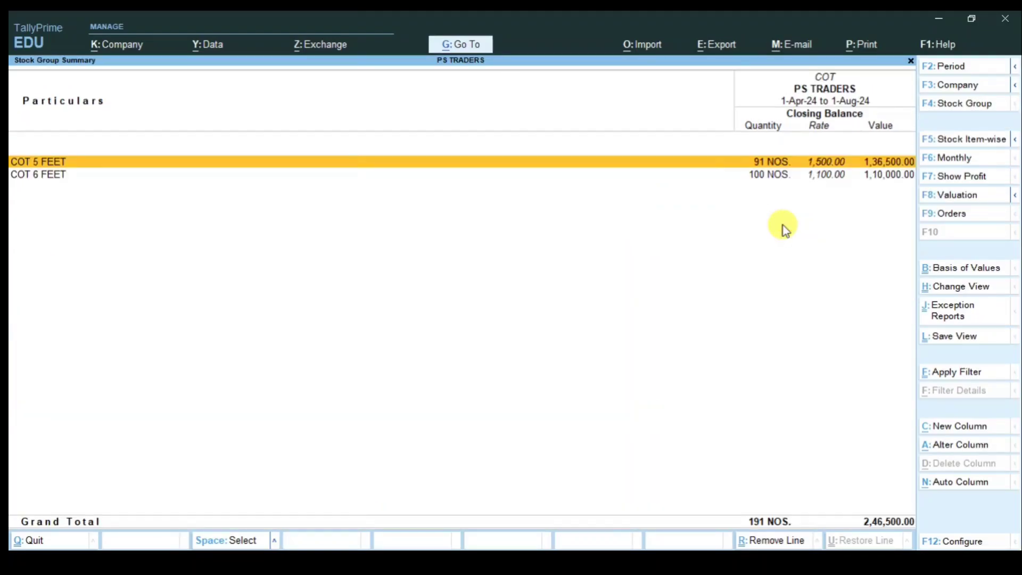
key(Escape)
key(Escape)
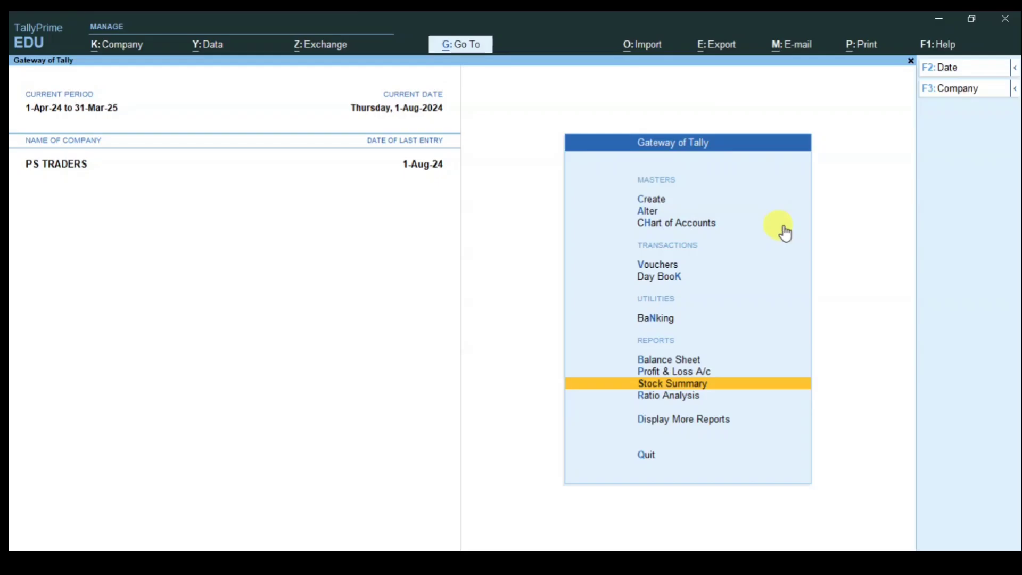
Open the Statements of Inventory list among the additional reports.
key(Down)
key(Down)
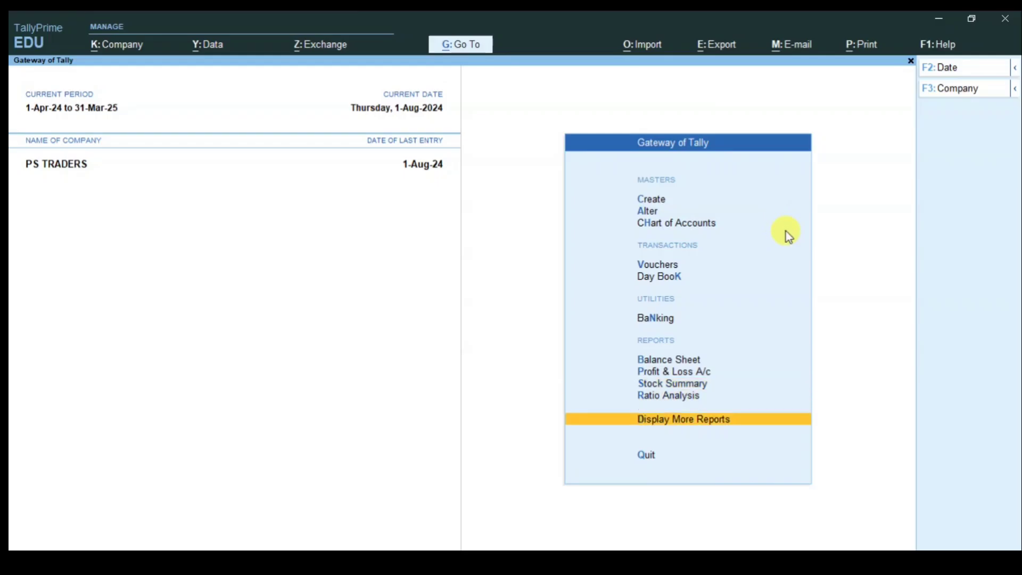
key(Return)
key(Down)
key(Down)
key(Down)
key(Down)
key(Down)
key(Down)
key(Down)
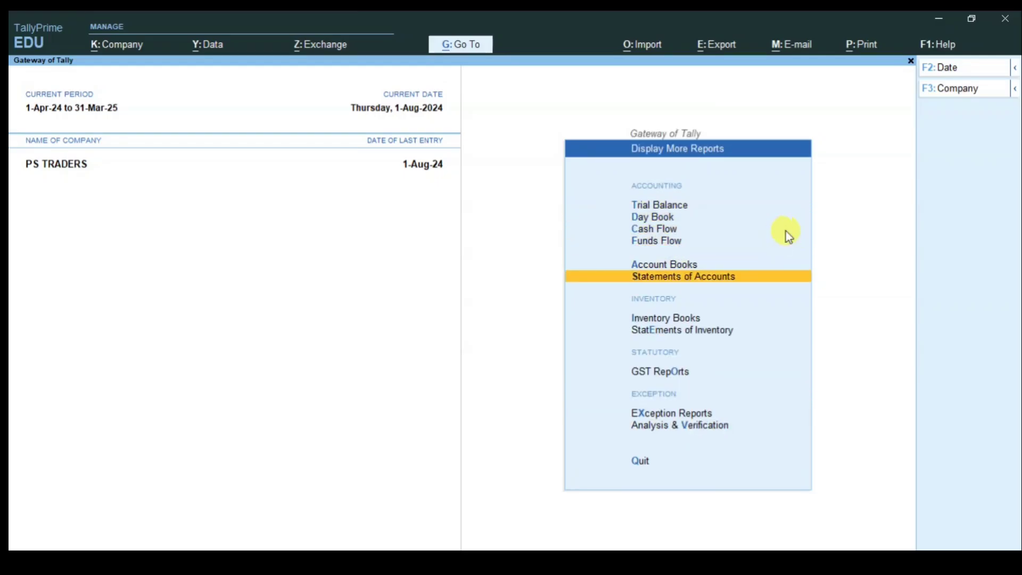
key(Return)
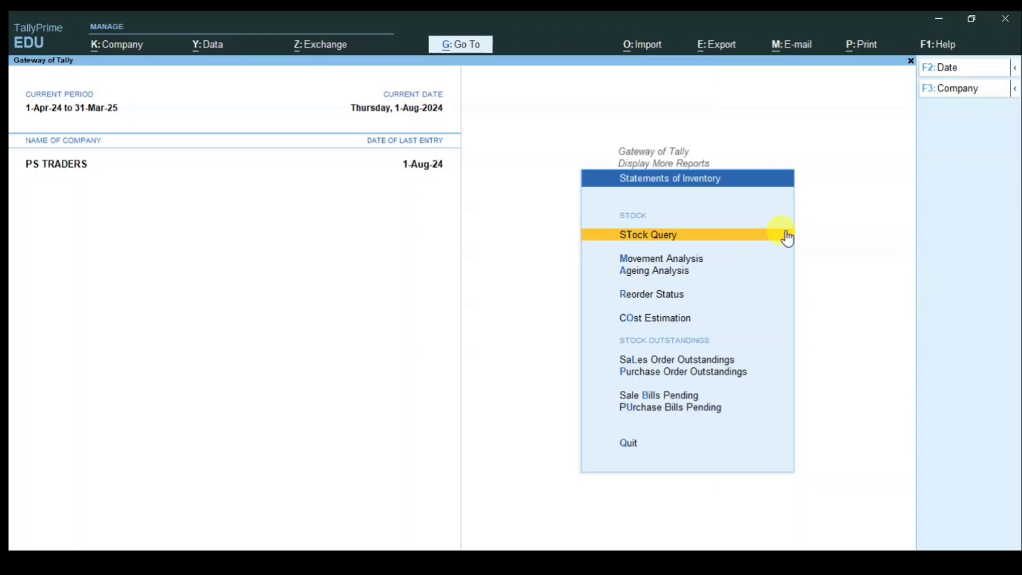
Display the Sales Order Outstandings report for the stock group COT.
key(Down)
key(Down)
key(Down)
key(Down)
key(Down)
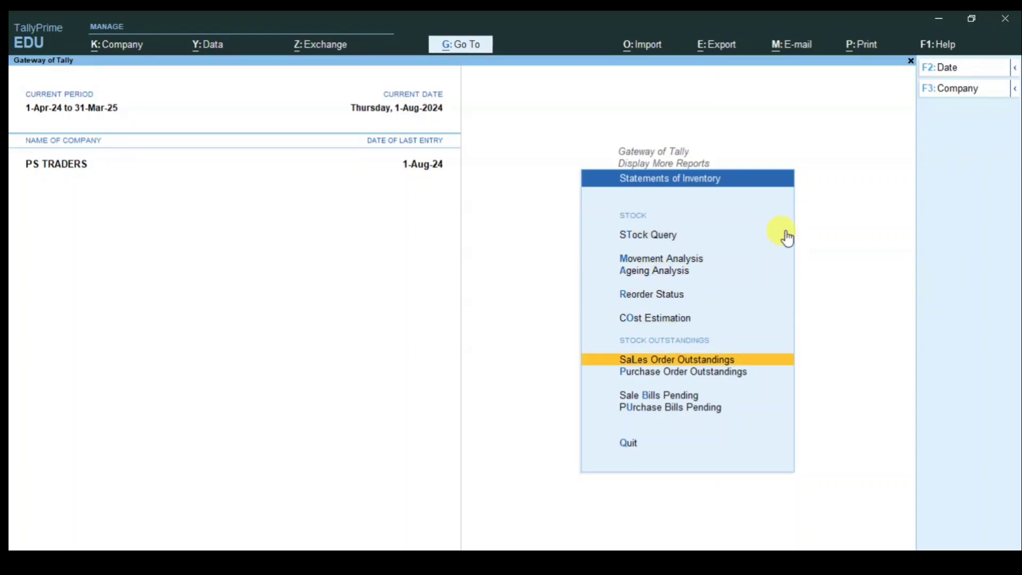
key(Return)
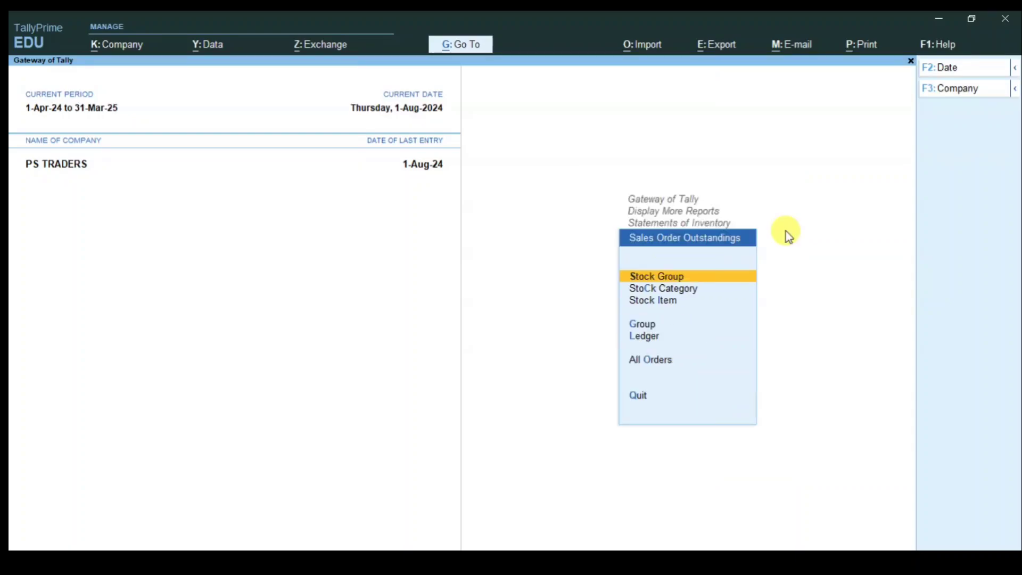
key(Return)
key(Down)
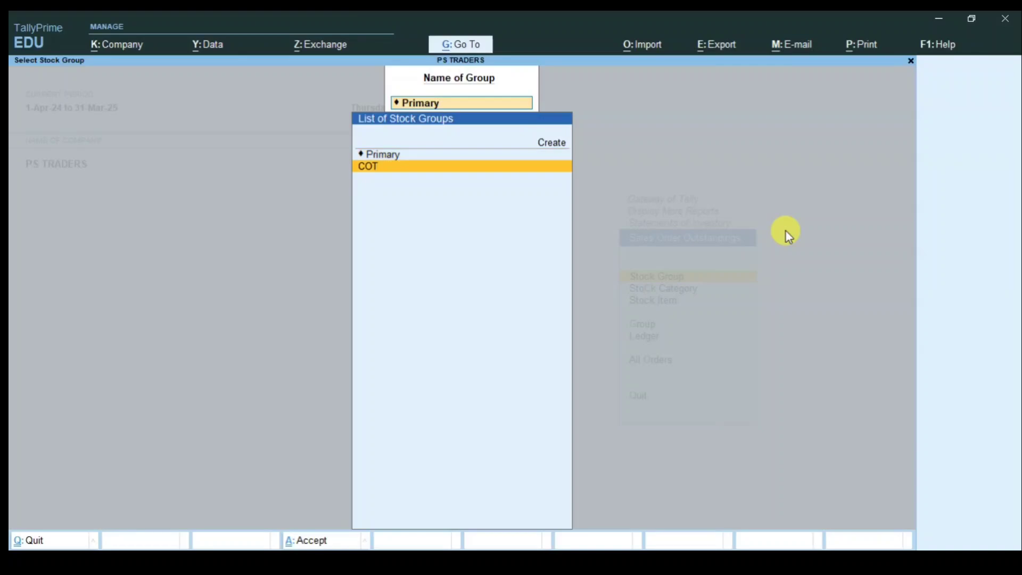
key(Return)
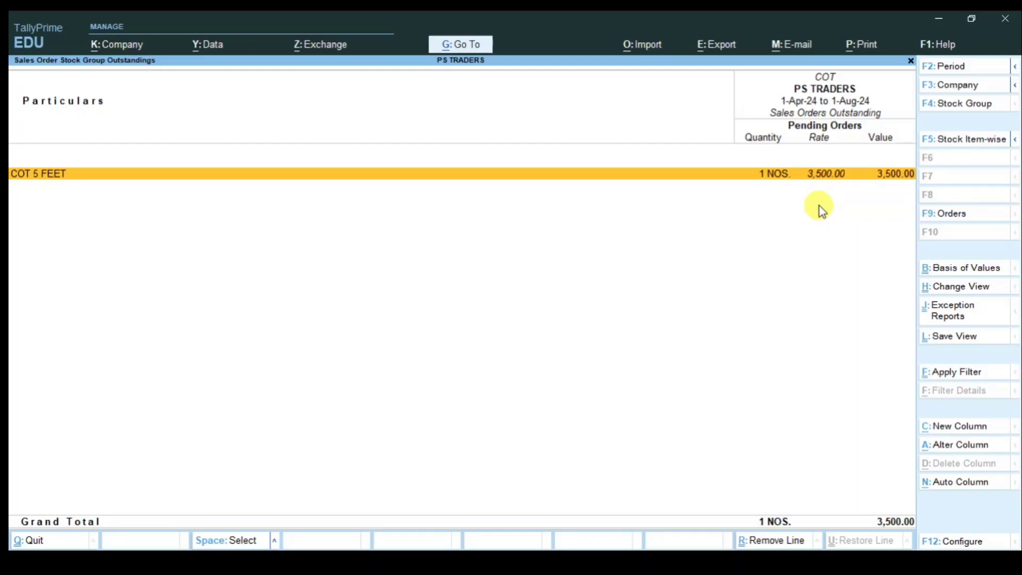
Examine the outstanding sales order details for COT 5 FEET, and return to the Gateway of Tally.
key(Return)
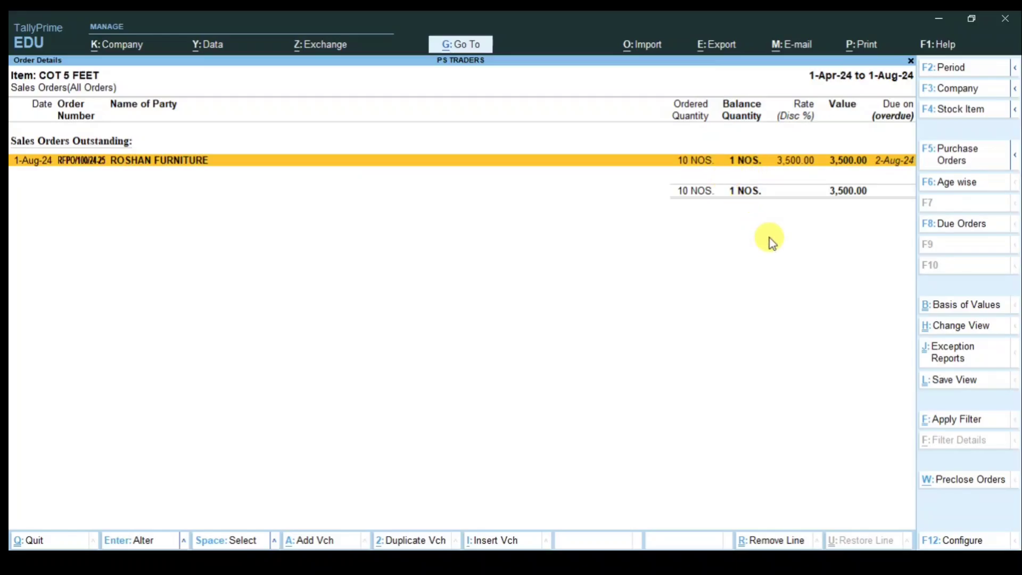
key(Escape)
key(Escape)
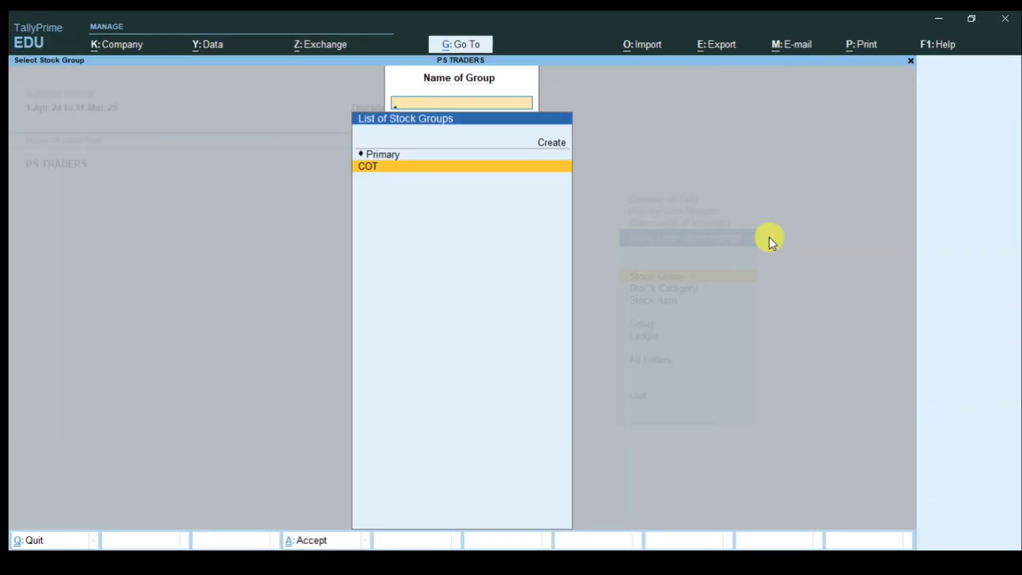
key(Escape)
key(Escape)
key(Escape)
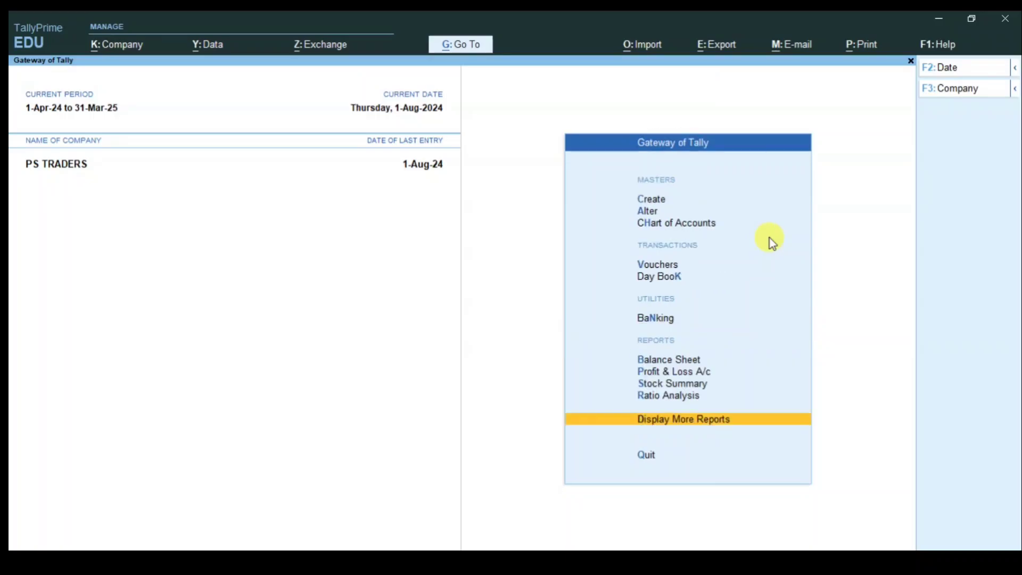
Open voucher entry from the Gateway of Tally.
key(Up)
key(Up)
key(Up)
key(Up)
key(Up)
key(Up)
key(Up)
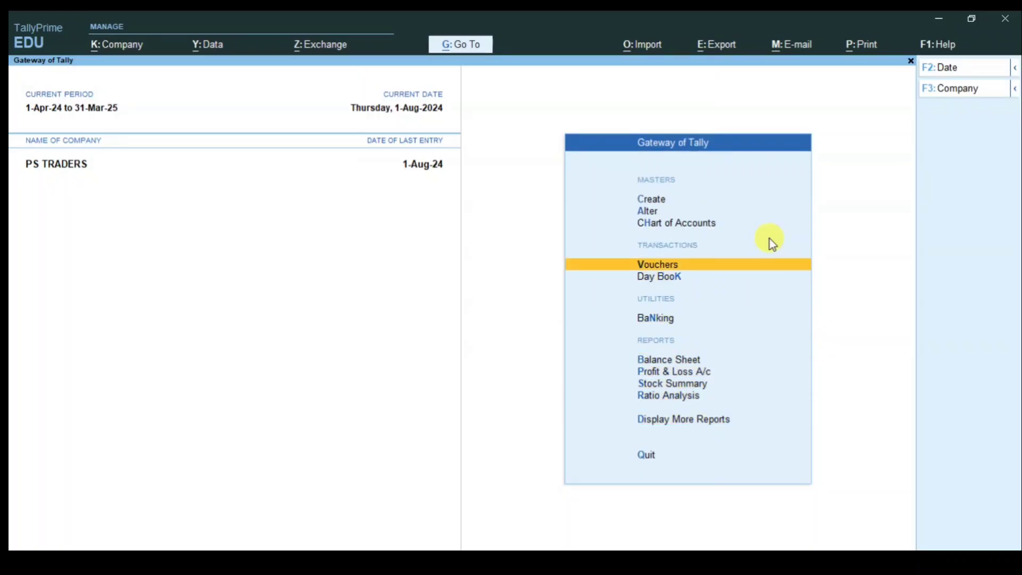
key(Return)
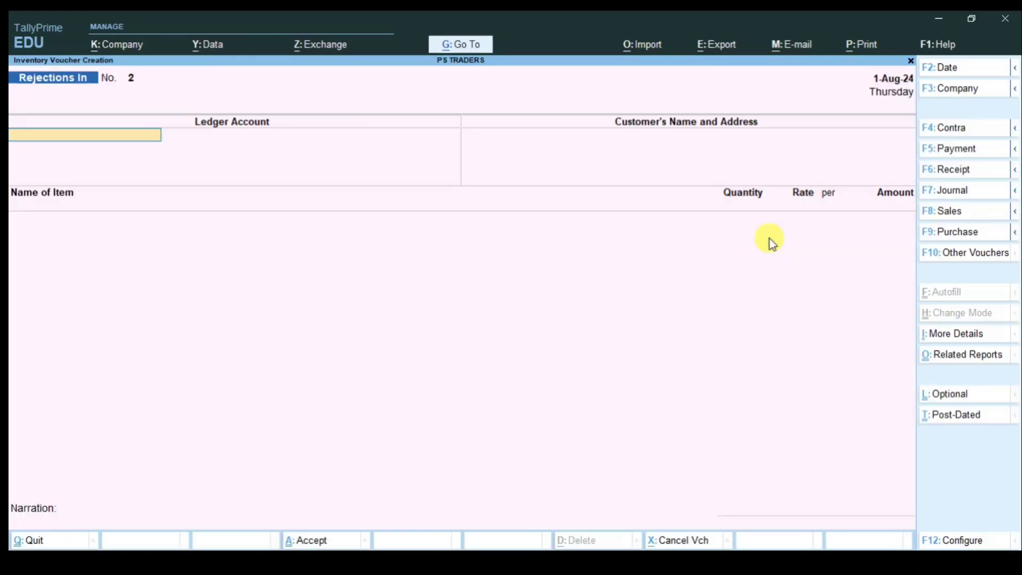
click(961, 254)
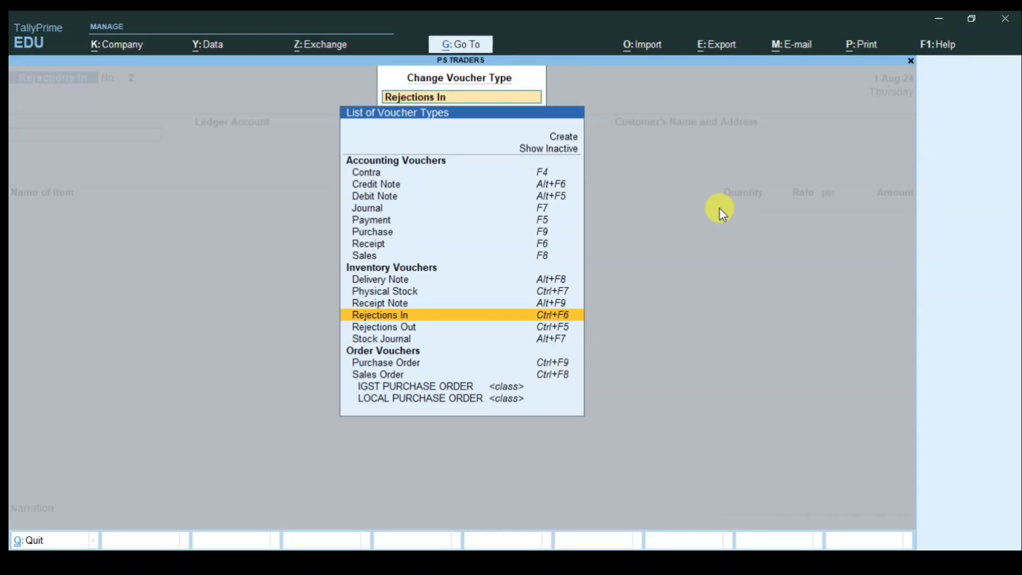
key(BackSpace)
key(Escape)
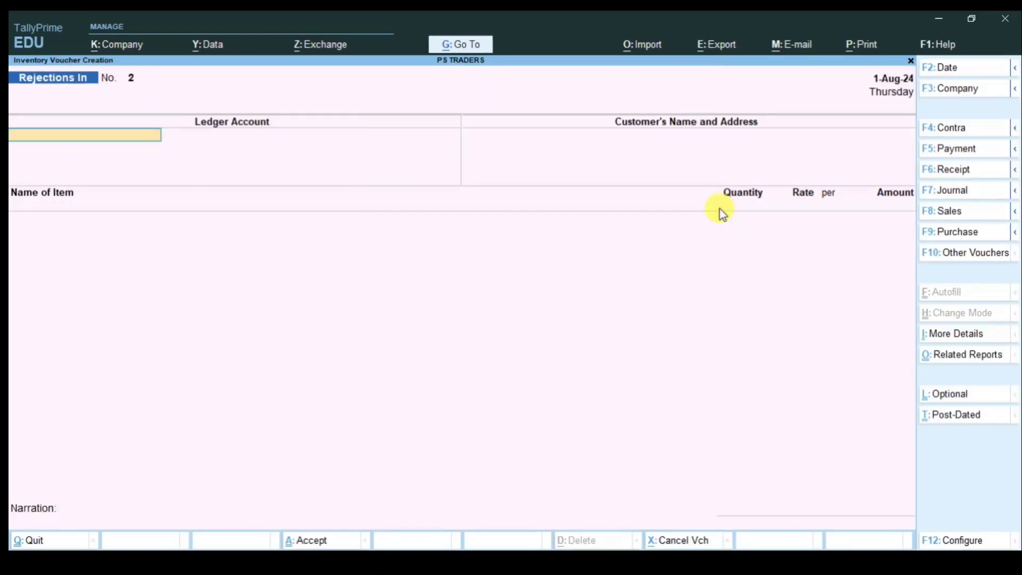
Set the voucher date to 2-8-2024 and change the voucher type to Delivery Note.
key(F2)
text(2-8-2024)
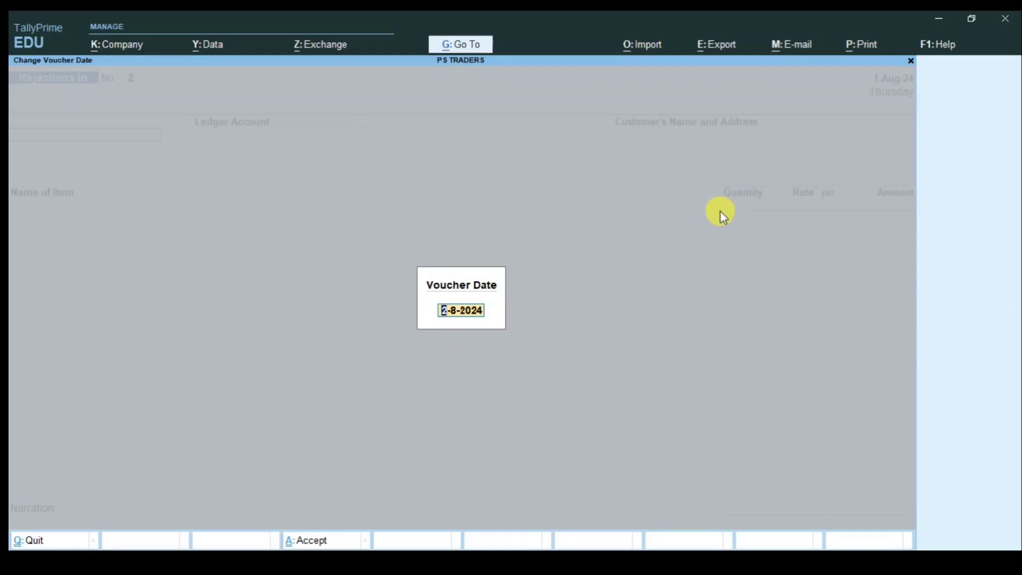
key(Return)
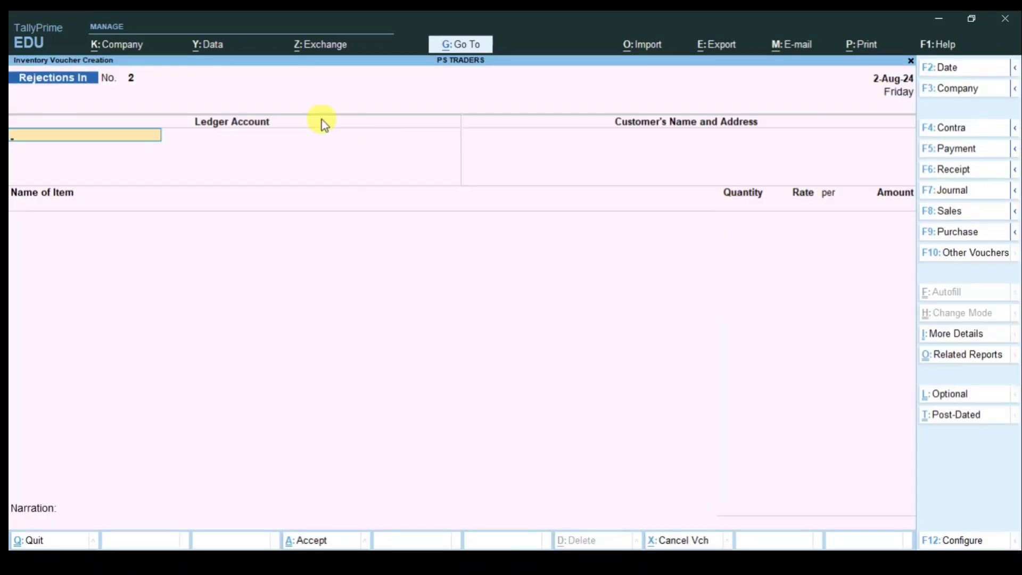
click(958, 253)
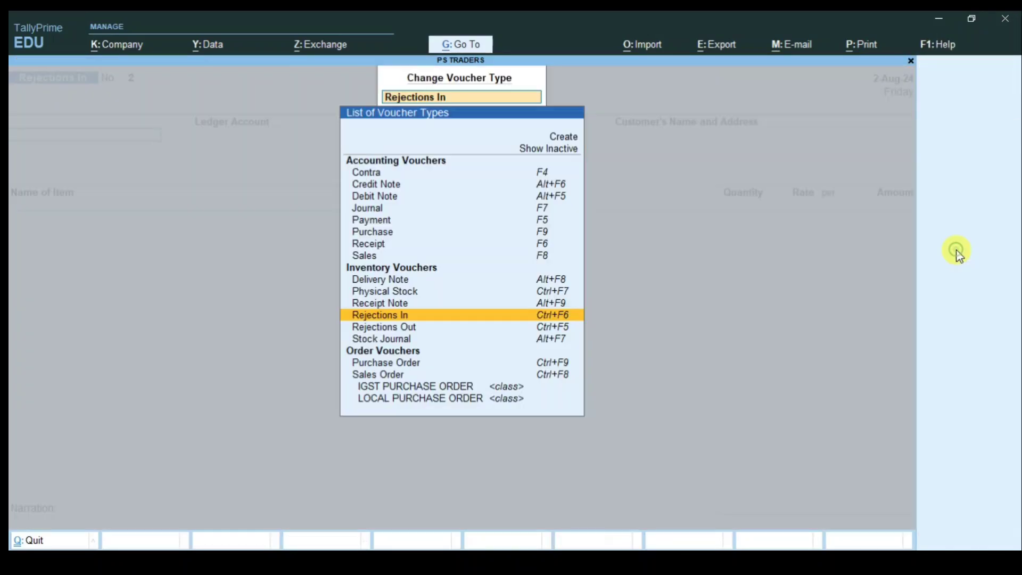
click(385, 280)
key(Return)
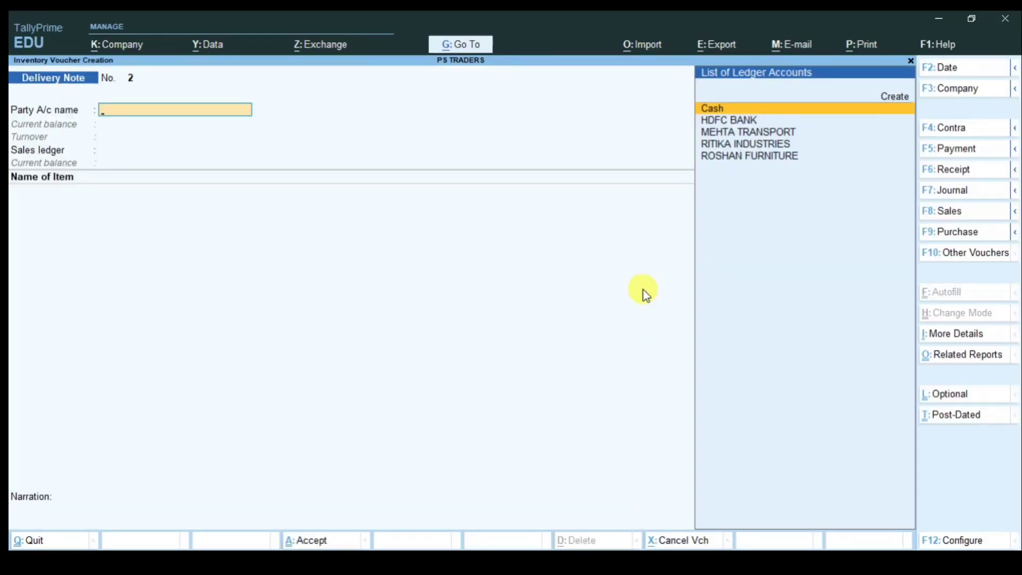
Select ROSHAN FURNITURE as the delivery note's party account and link its pending order dated 1-Aug-24.
key(Down)
key(Down)
key(Down)
key(Down)
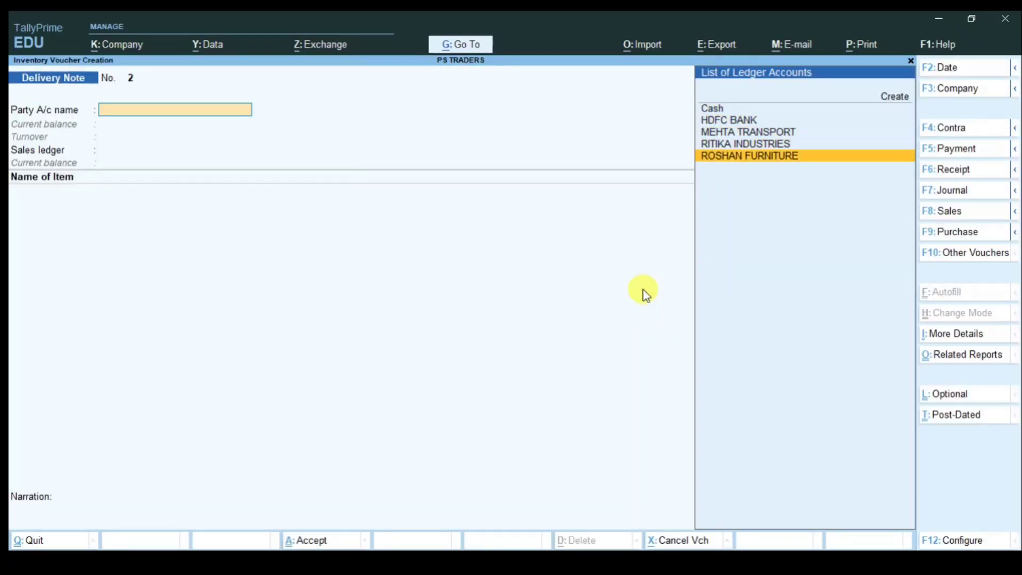
key(Return)
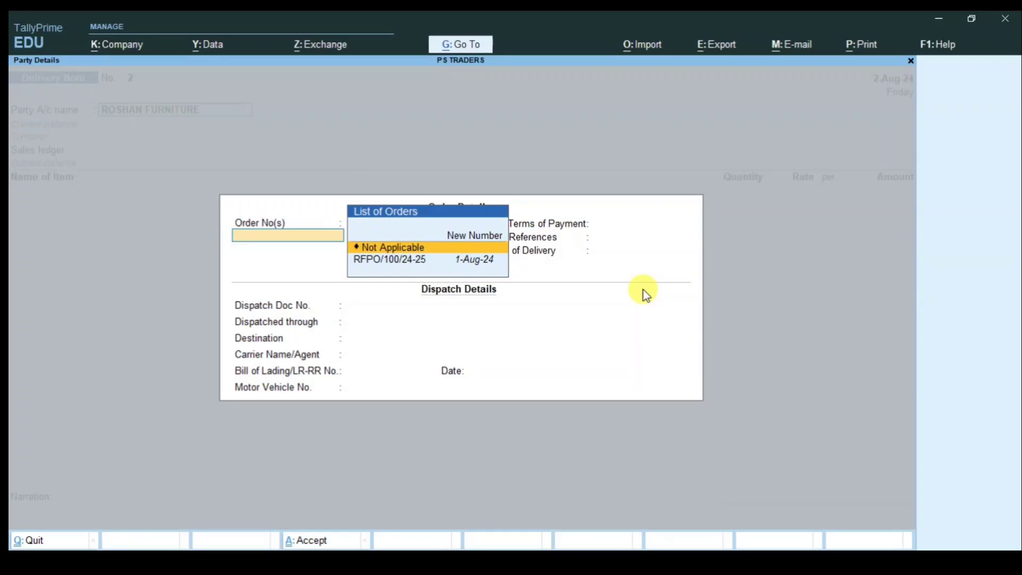
key(Down)
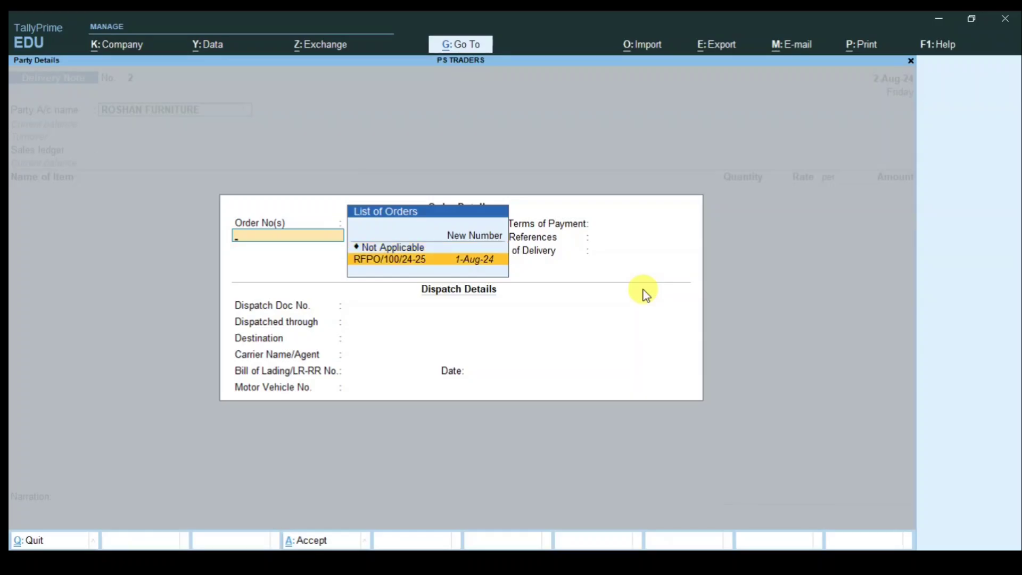
key(Return)
Accept the order's prefilled dispatch and party details, and keep SALES GST as the sales ledger.
key(Return)
key(Return)
key(Return)
key(Return)
key(Return)
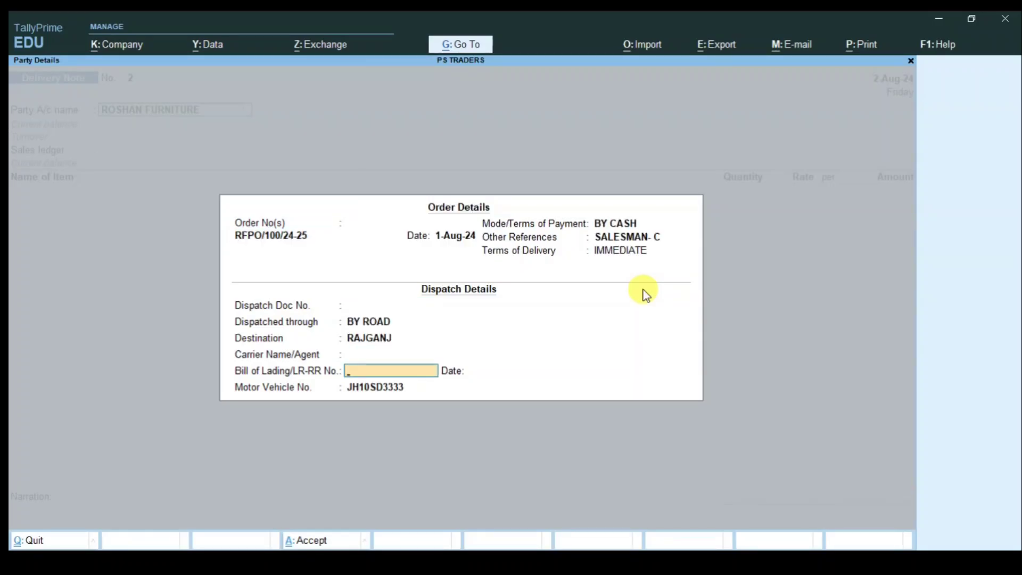
key(Return)
key(Return)
key(Return)
key(Return)
key(Return)
key(Return)
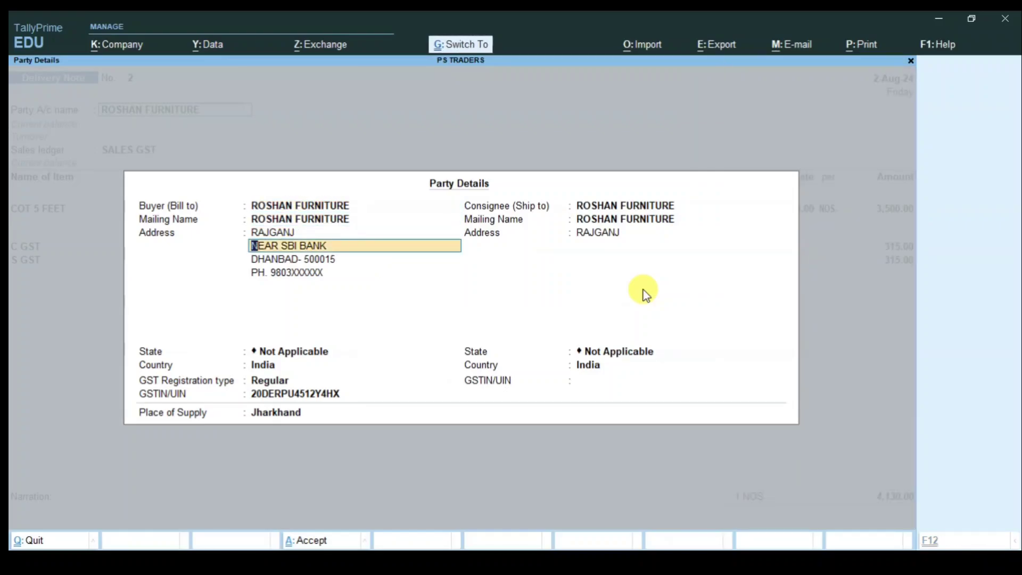
key(ctrl+a)
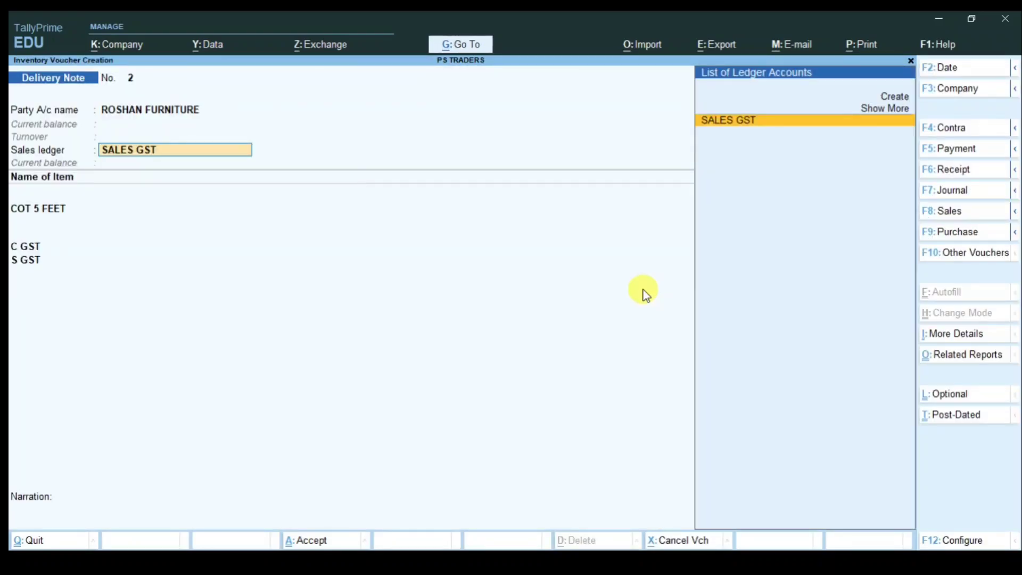
key(Return)
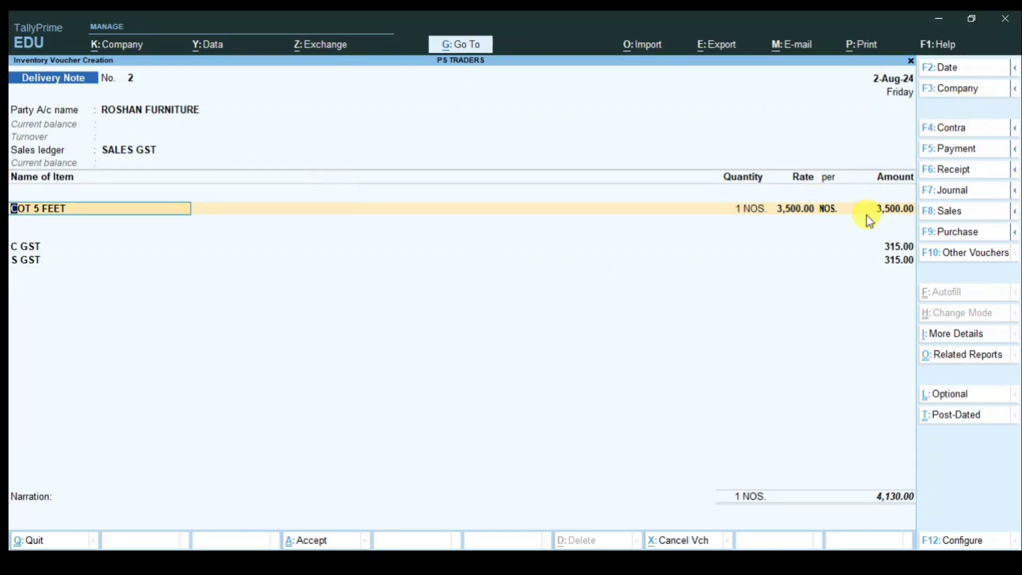
Allocate 1 NOS. of COT 5 FEET at 3,500.00 to tracking number 2 and the linked order due on 2-Aug-24.
key(Return)
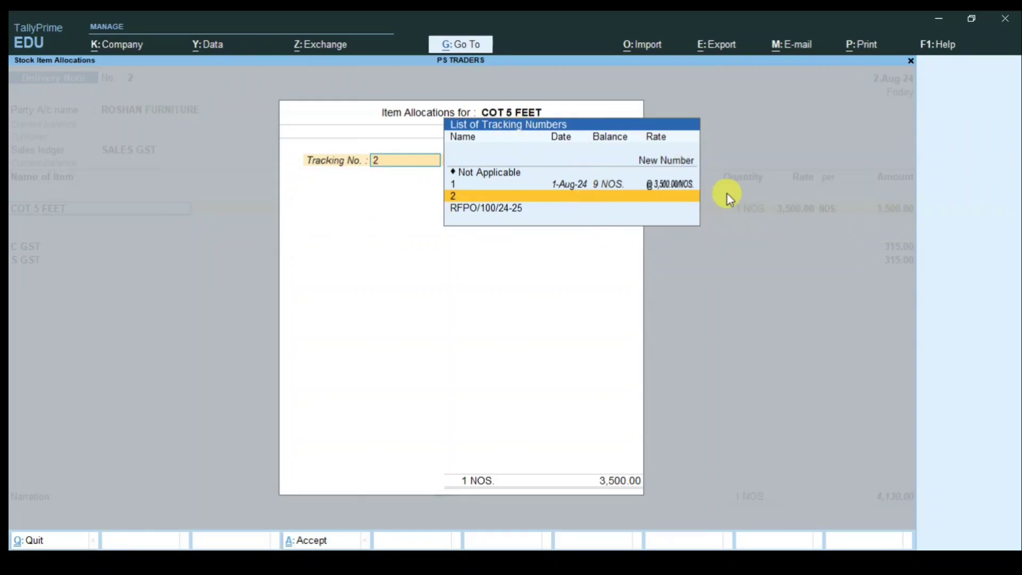
key(Return)
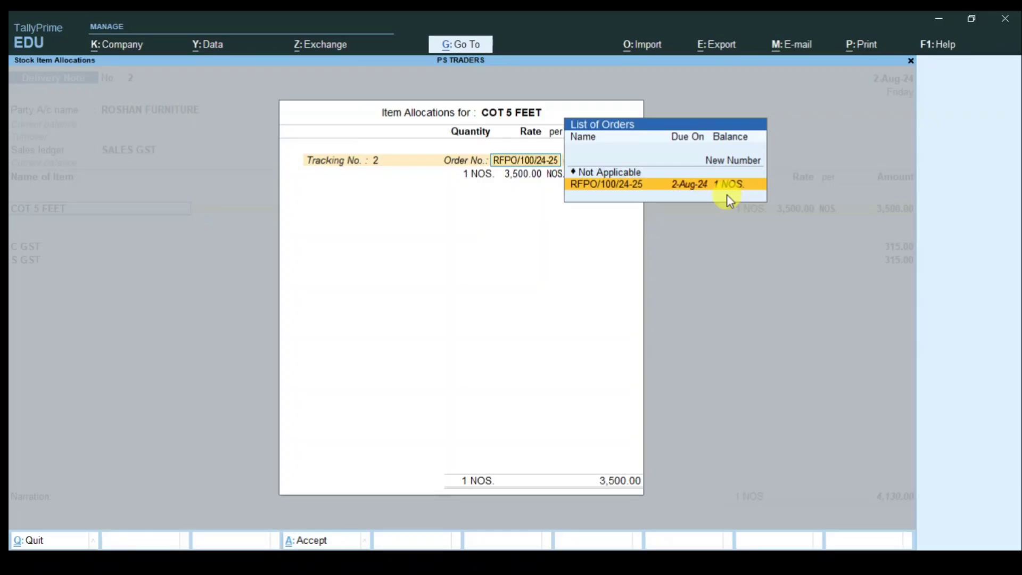
key(Return)
key(Return)
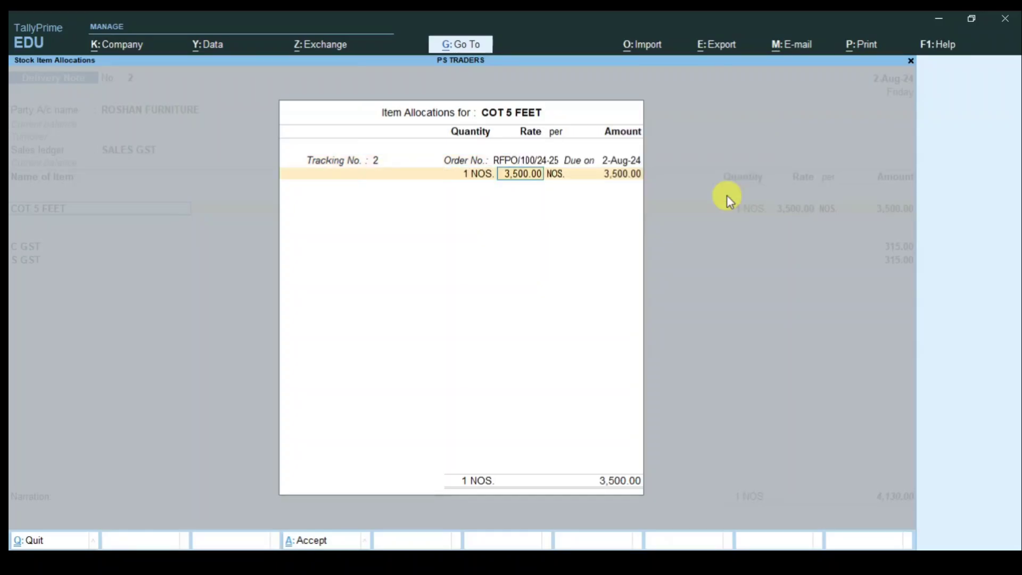
key(Return)
key(Return)
key(Return)
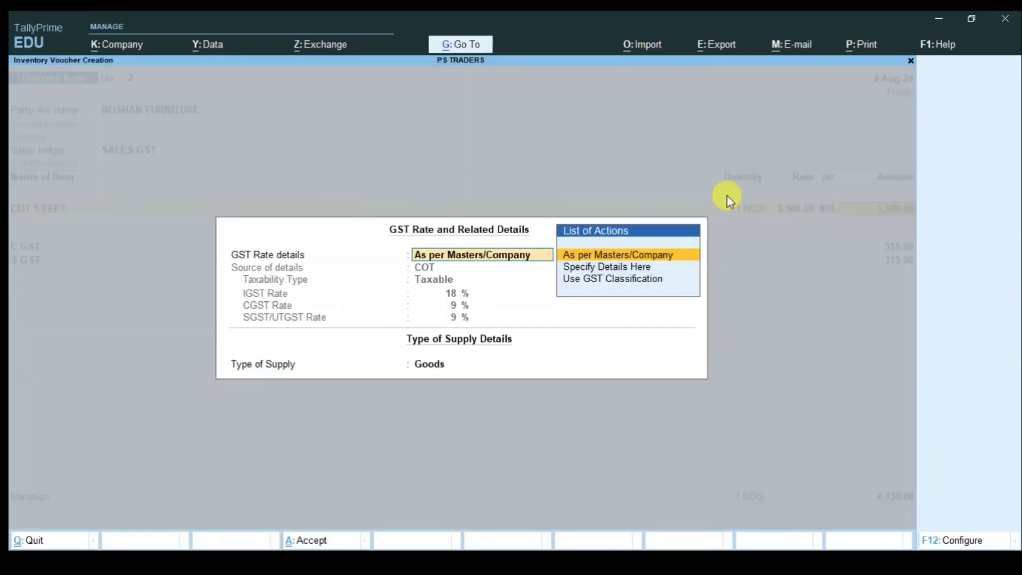
Keep the GST rate details as per Masters/Company with the C GST and S GST amounts, and save the delivery note.
key(Return)
key(Return)
key(Return)
key(Return)
key(Return)
key(Return)
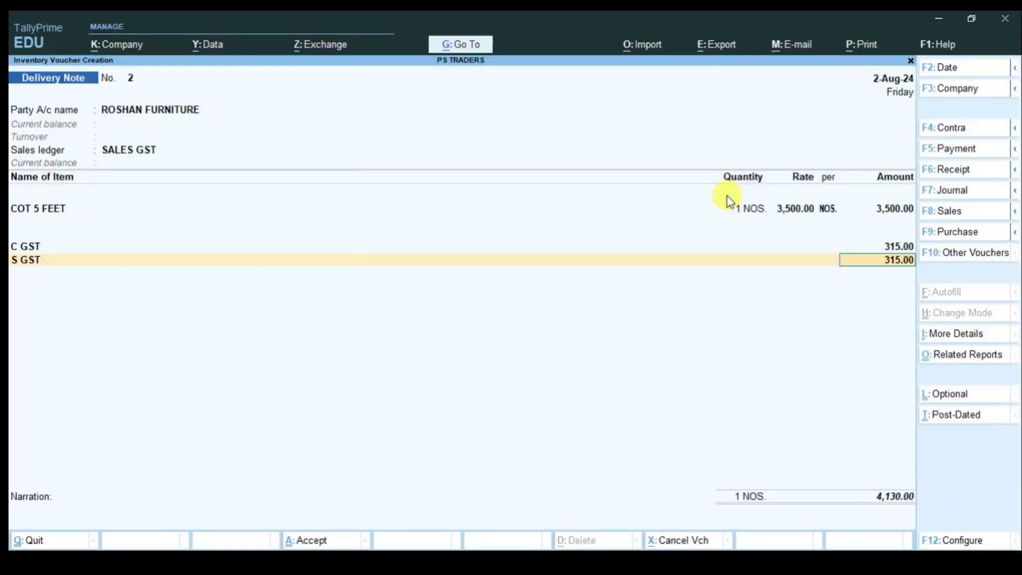
key(Return)
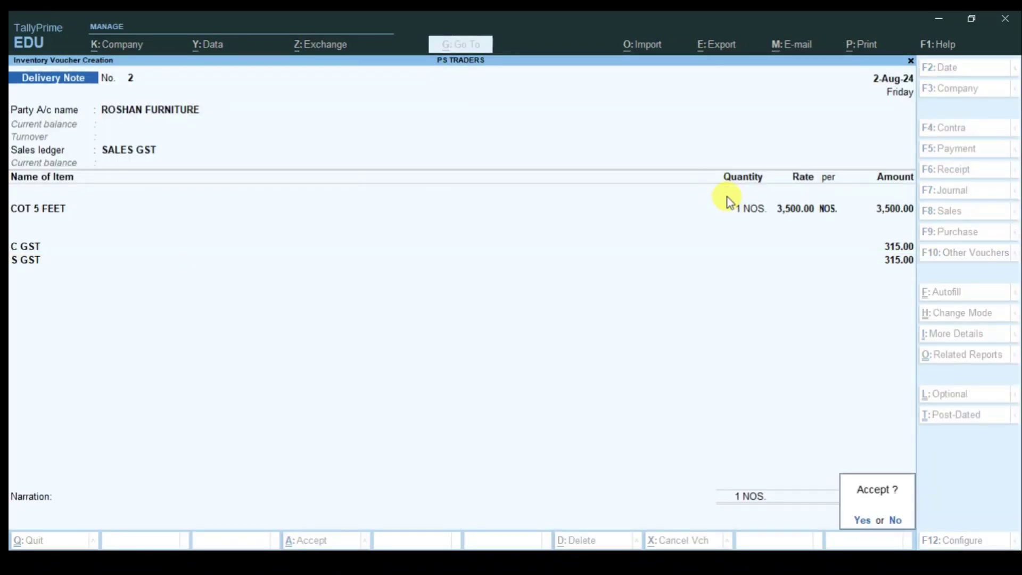
key(Return)
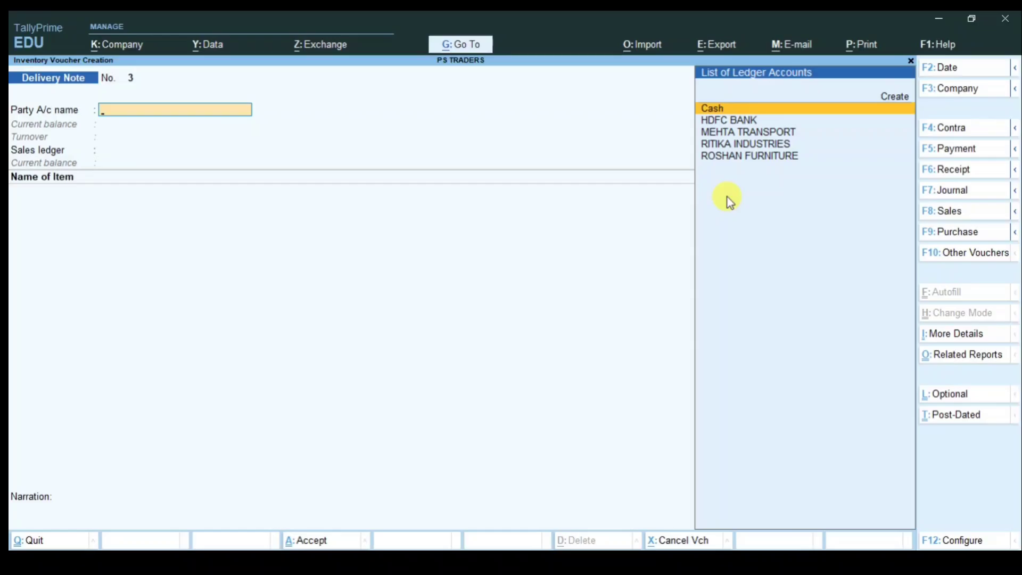
Leave voucher entry and check the closing balance of the COT group in the Stock Summary.
key(Escape)
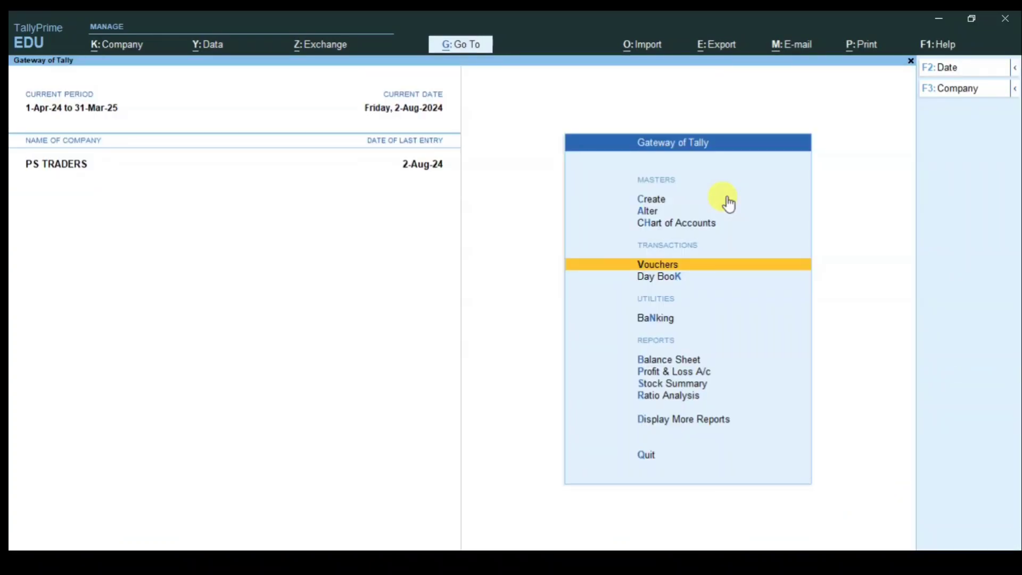
click(666, 384)
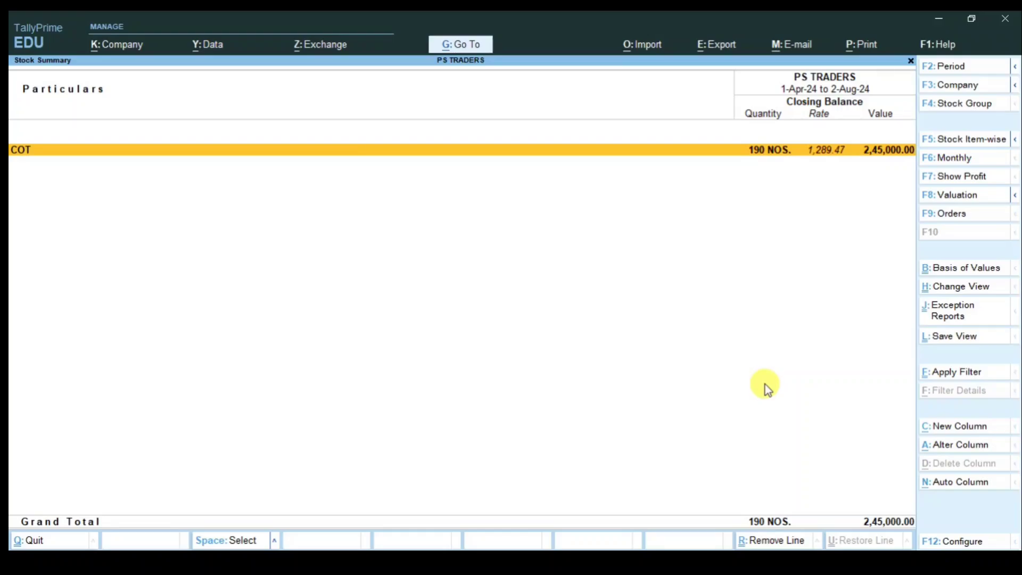
key(Escape)
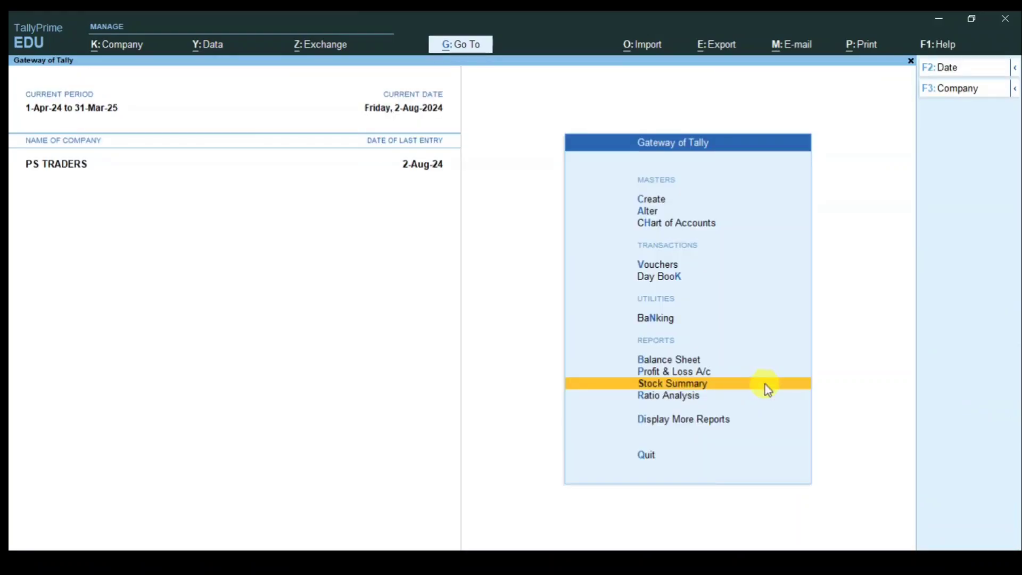
Open the Sales Order Outstandings options within the Statements of Inventory.
key(Down)
key(Down)
key(Return)
key(Down)
key(Down)
key(Down)
key(Down)
key(Down)
key(Down)
key(Down)
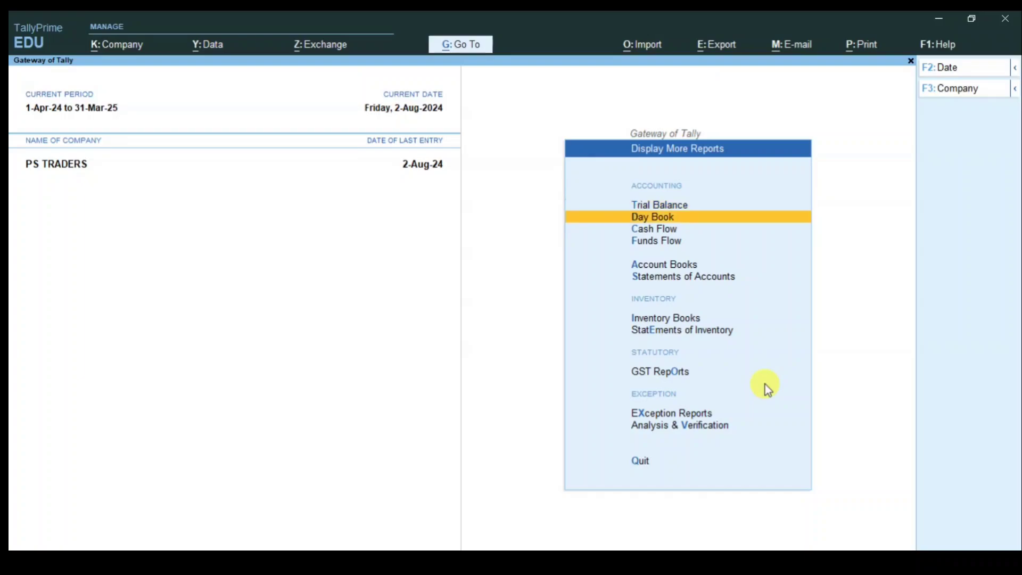
key(Return)
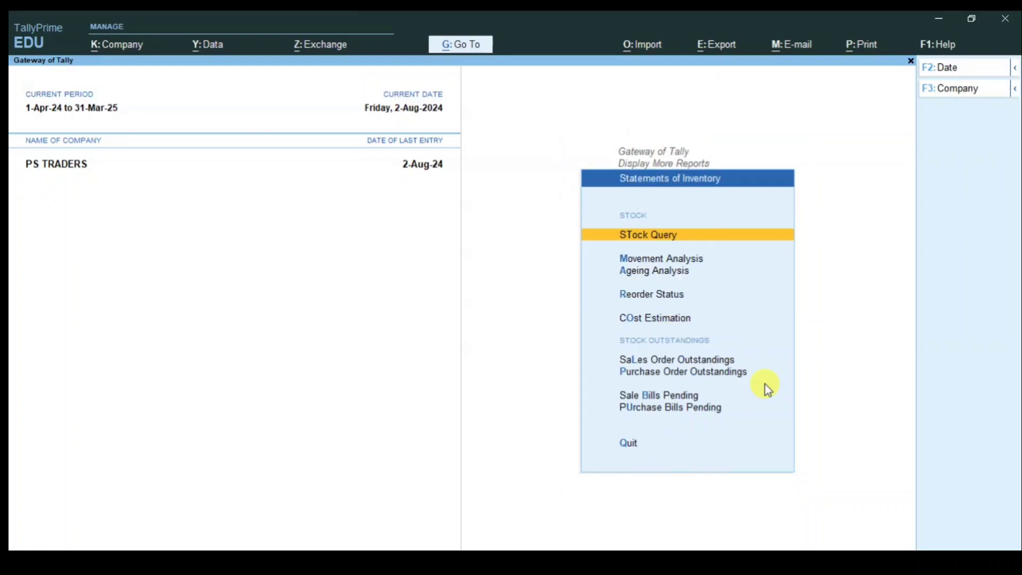
key(Down)
key(Down)
key(Down)
key(Down)
key(Down)
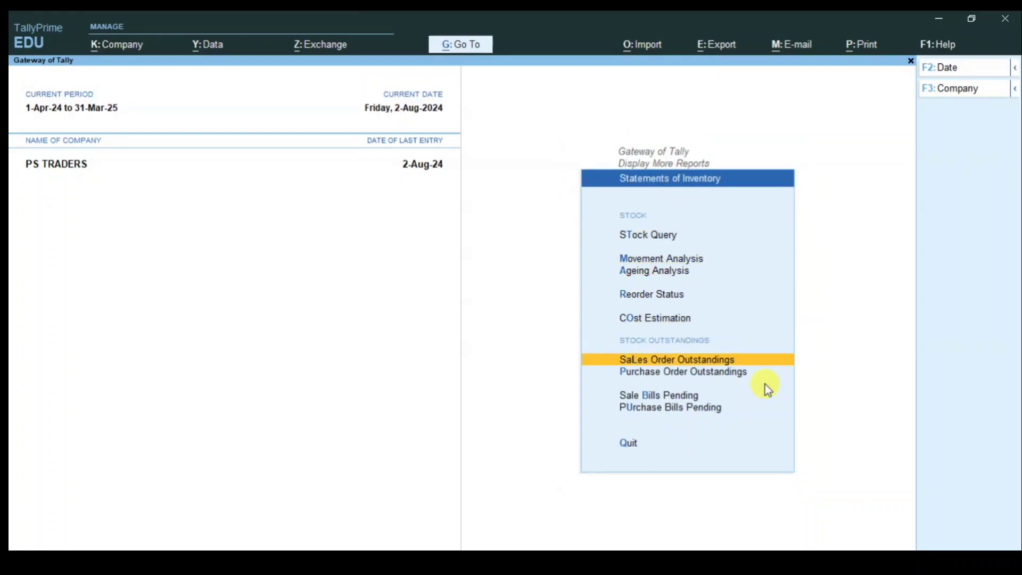
key(Return)
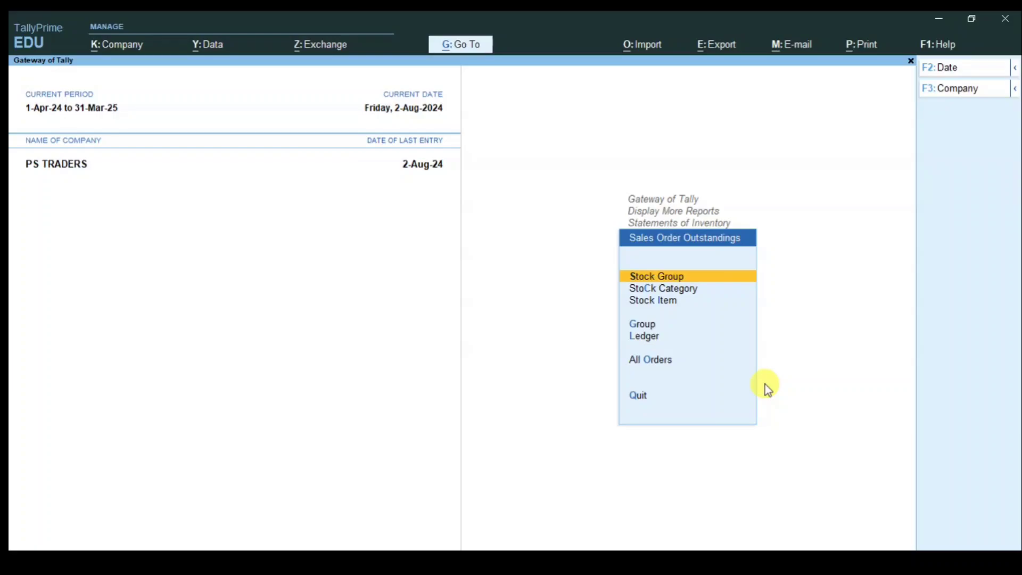
Check the outstanding sales orders for the stock group COT, and return to the Gateway of Tally.
key(Down)
key(Down)
key(Up)
key(Up)
key(Return)
key(Down)
key(Return)
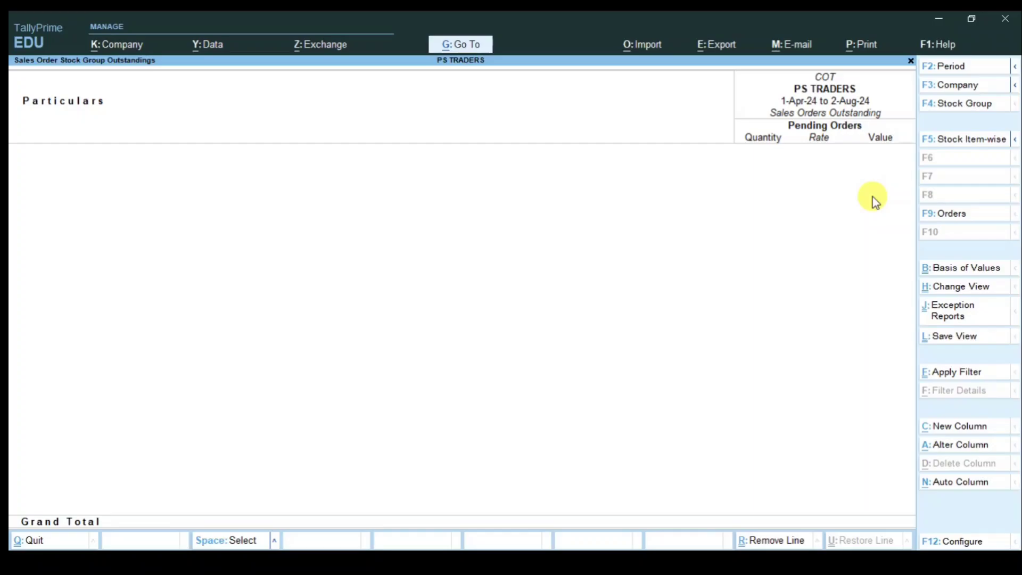
key(Escape)
key(Escape)
key(Escape)
key(Escape)
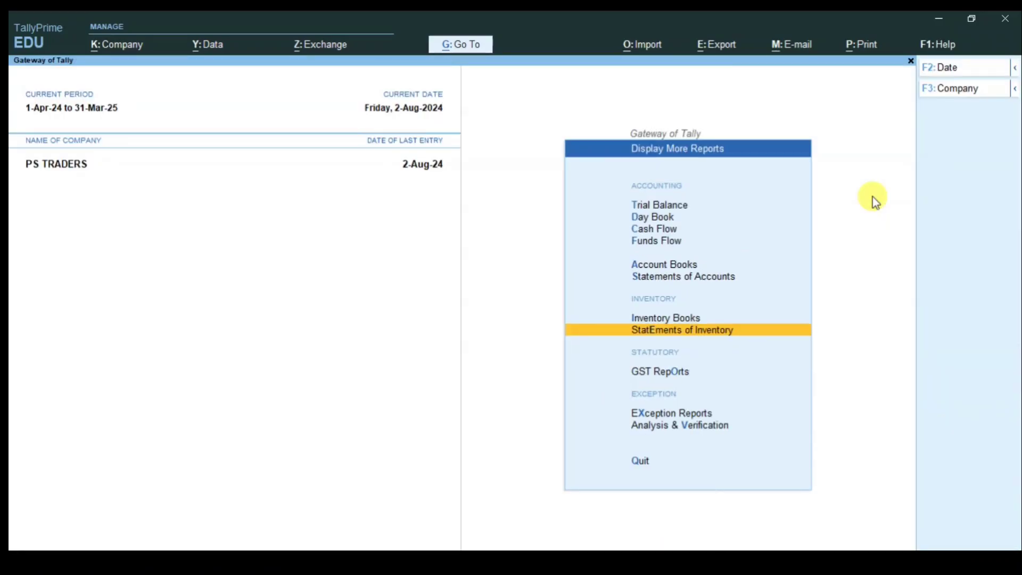
key(Escape)
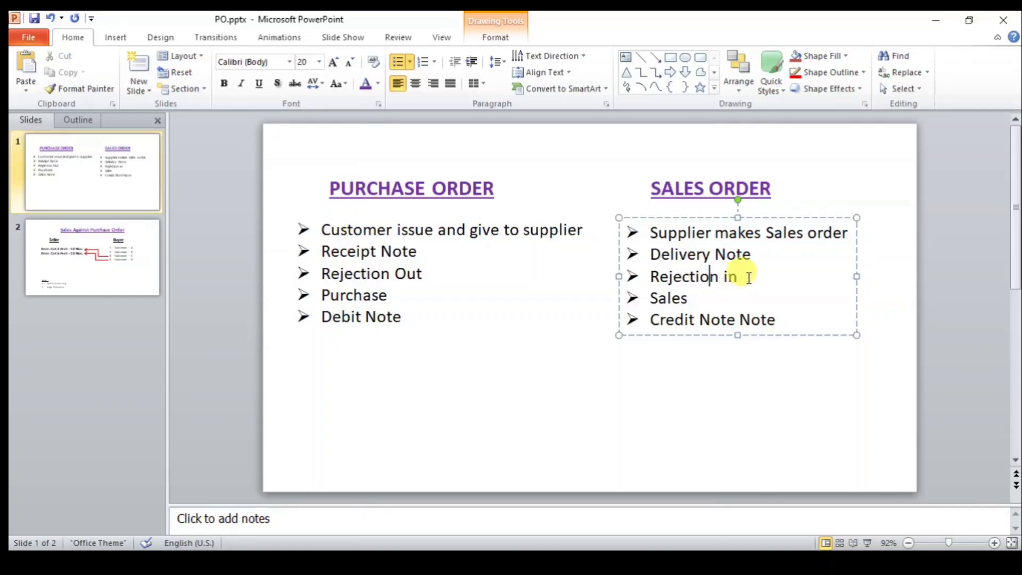
Review the purchase order and sales order stages up to Sales on the PowerPoint slide, and switch back to TallyPrime.
drag(748, 278, 646, 232)
drag(430, 269, 331, 229)
click(689, 298)
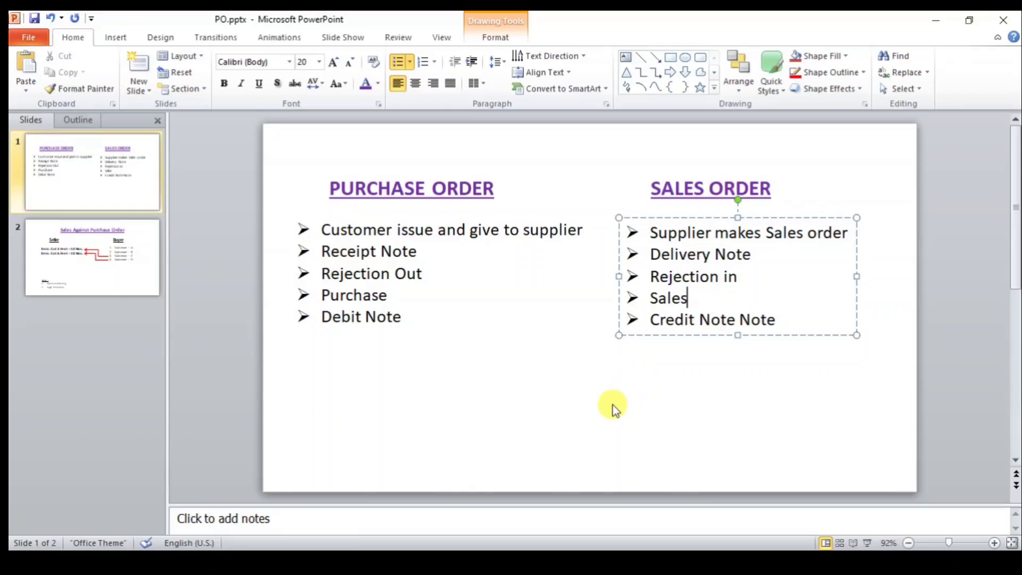
click(471, 559)
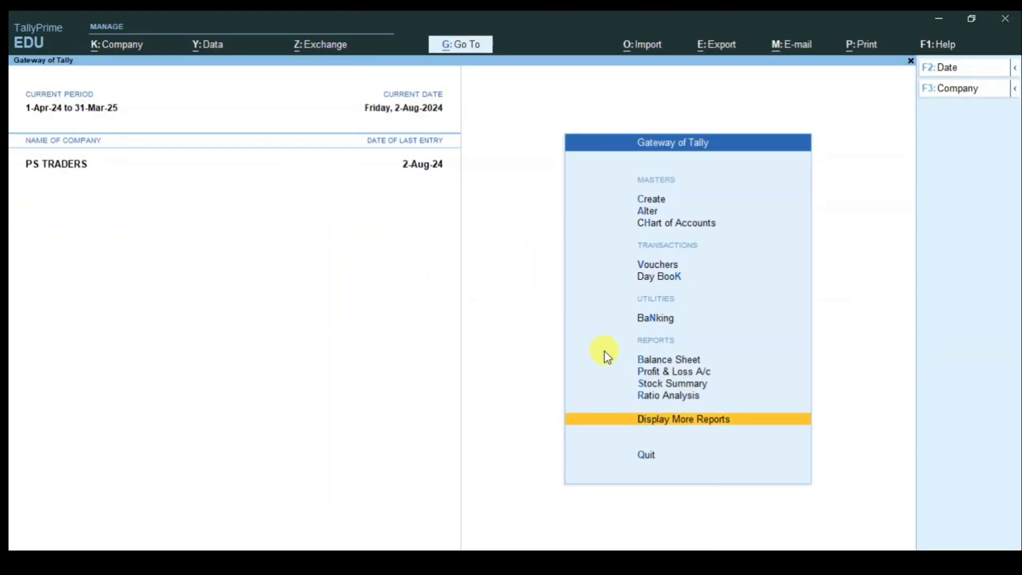
Open the Statements of Inventory list among the additional reports.
key(Return)
key(Down)
key(Down)
key(Down)
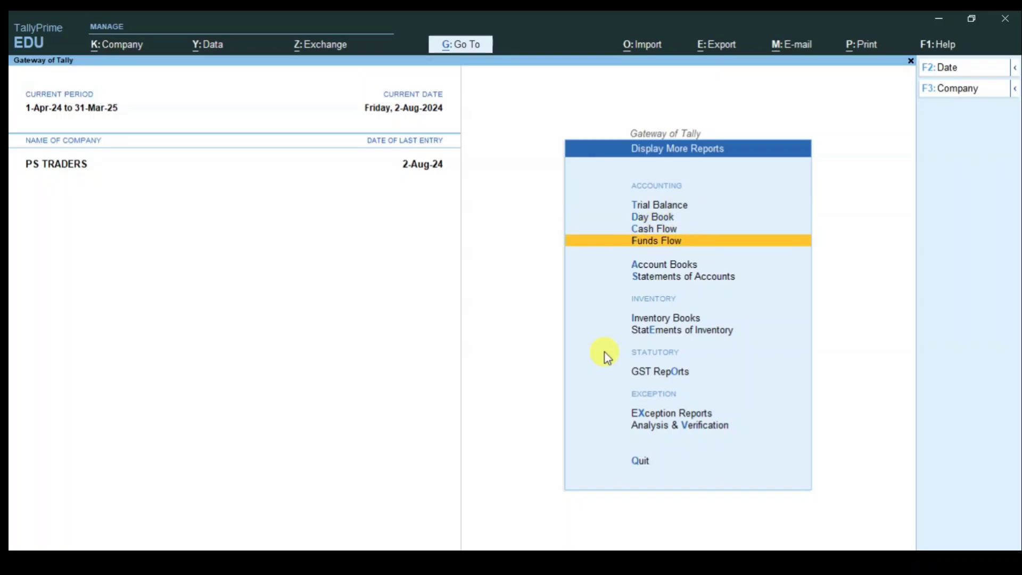
key(Down)
key(Down)
key(Down)
key(Down)
key(Return)
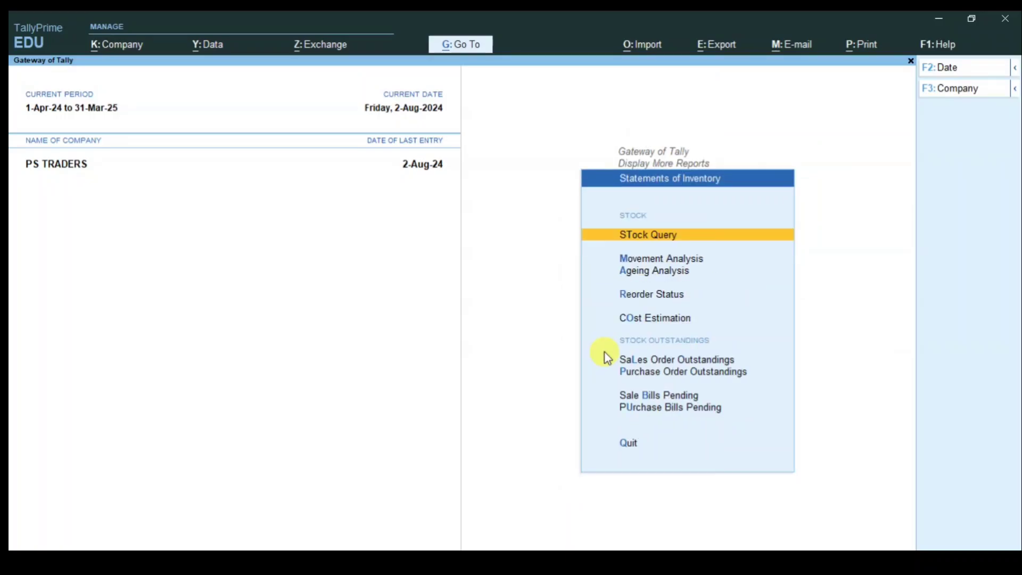
Examine the pending quantities of COT 5 FEET for ROSHAN FURNITURE in the Sale Bills Pending report, and close it.
key(Down)
key(Down)
key(Down)
key(Down)
key(Down)
key(Down)
key(Down)
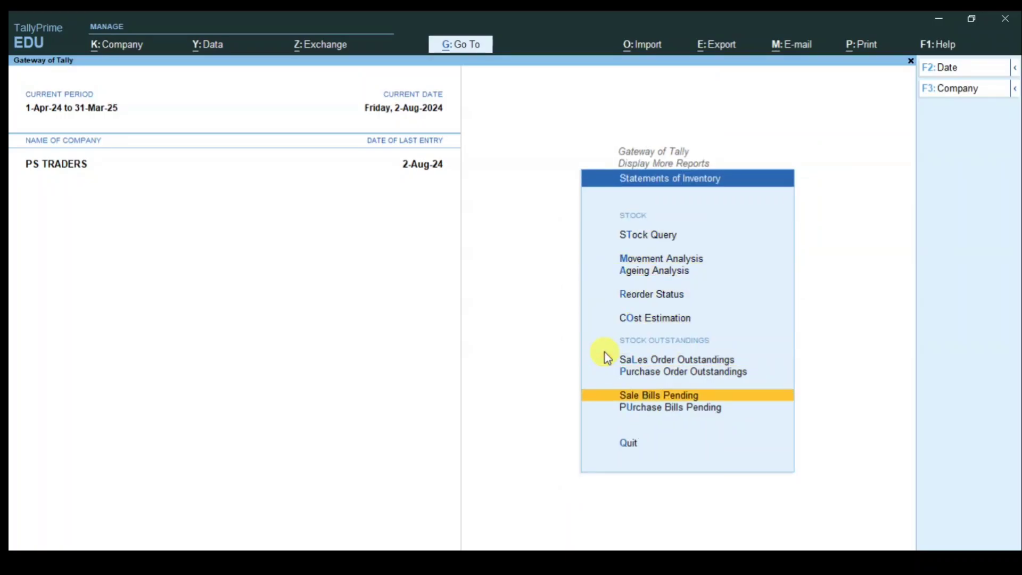
key(Return)
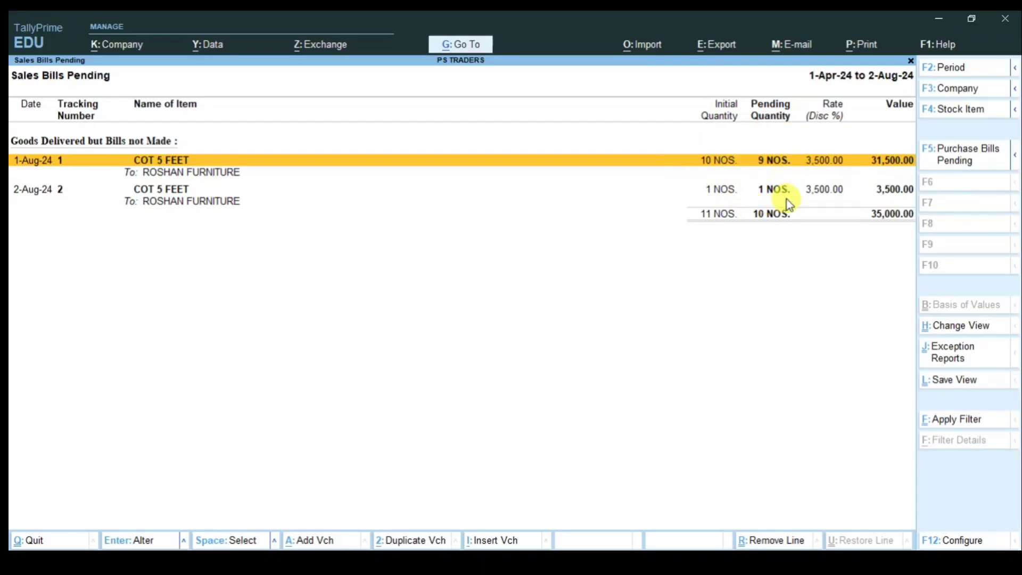
key(Escape)
key(Escape)
key(Escape)
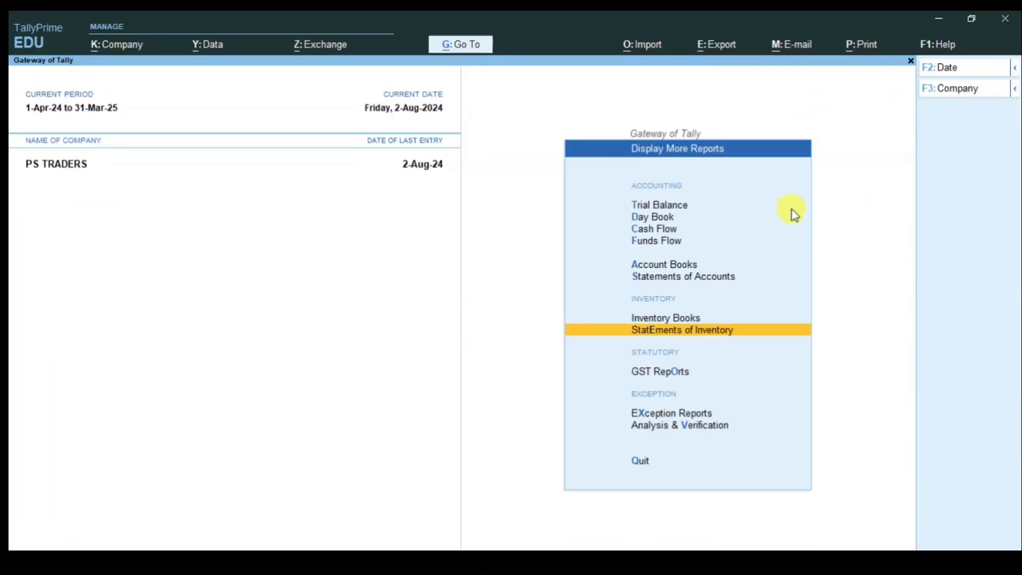
Check the voucher number of a new Sales voucher, and return to the Gateway of Tally.
key(Up)
key(Up)
key(Up)
key(Up)
key(Up)
key(Up)
key(Up)
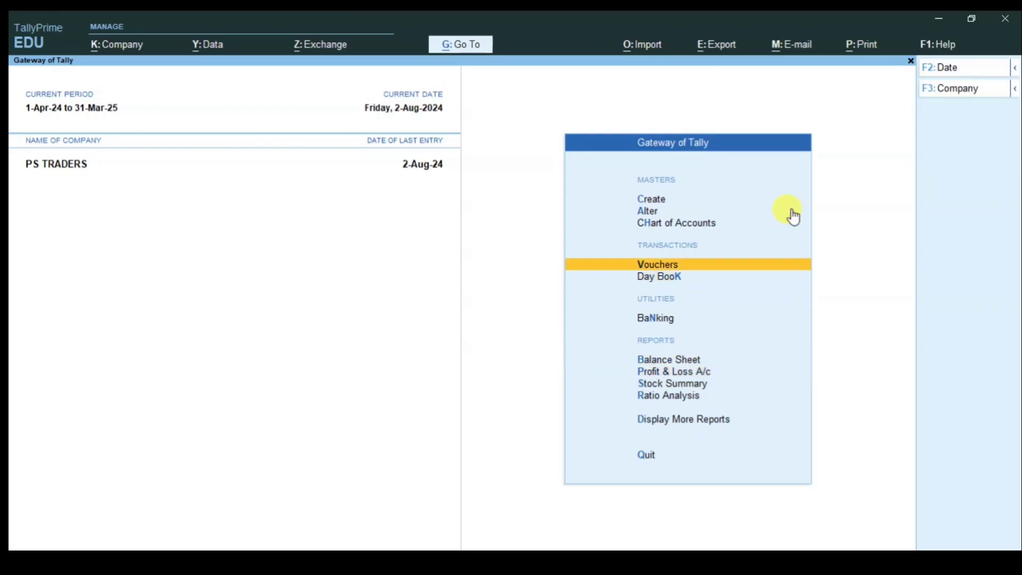
key(Return)
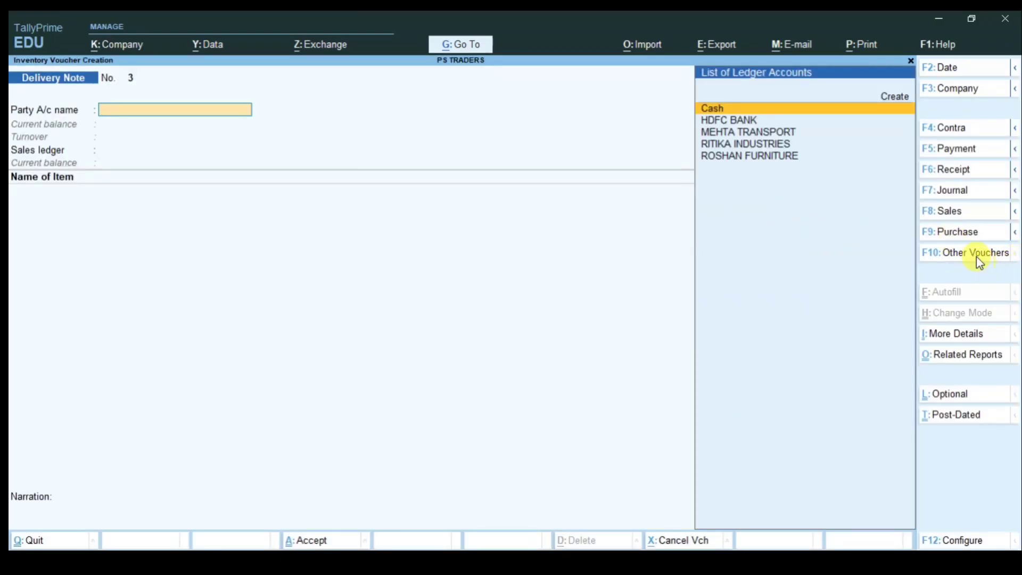
click(954, 215)
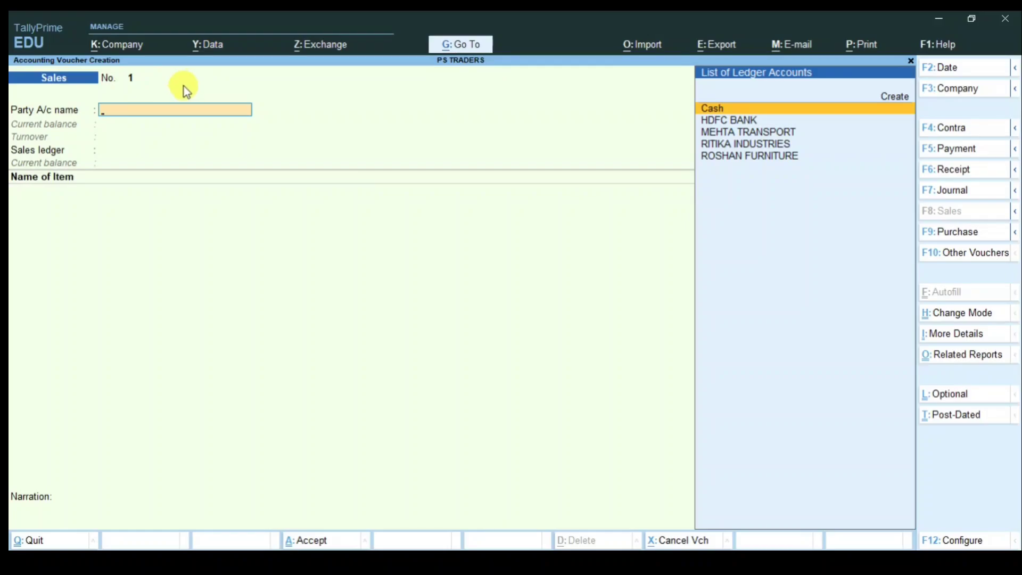
key(Escape)
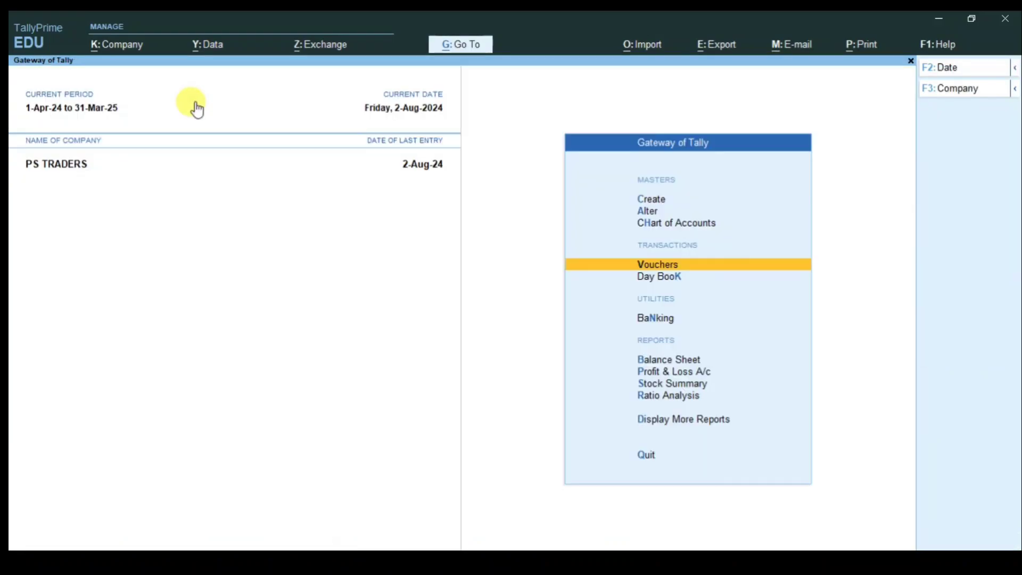
Open the Sales voucher type for alteration.
key(Up)
key(Up)
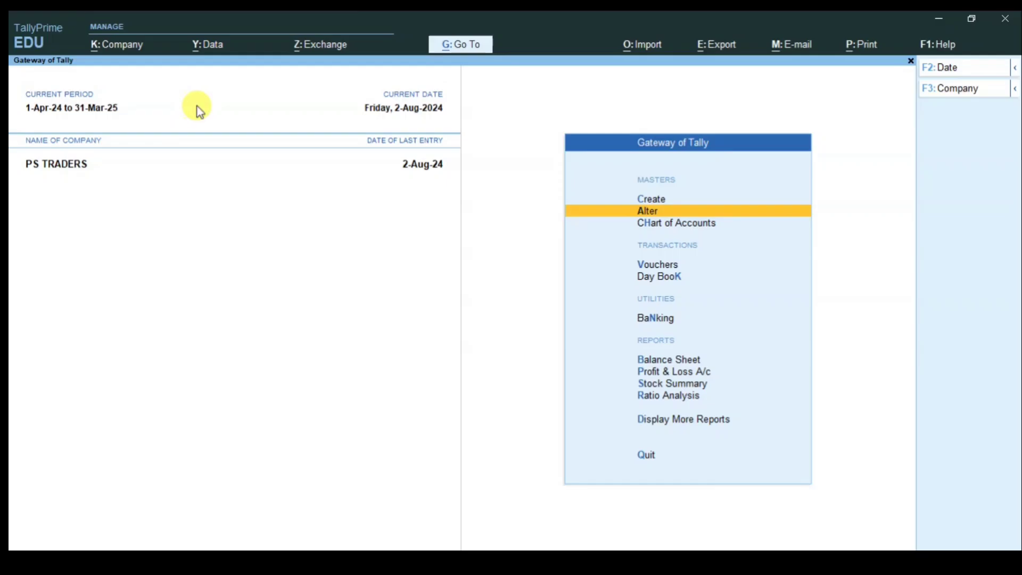
key(Return)
key(Down)
key(Down)
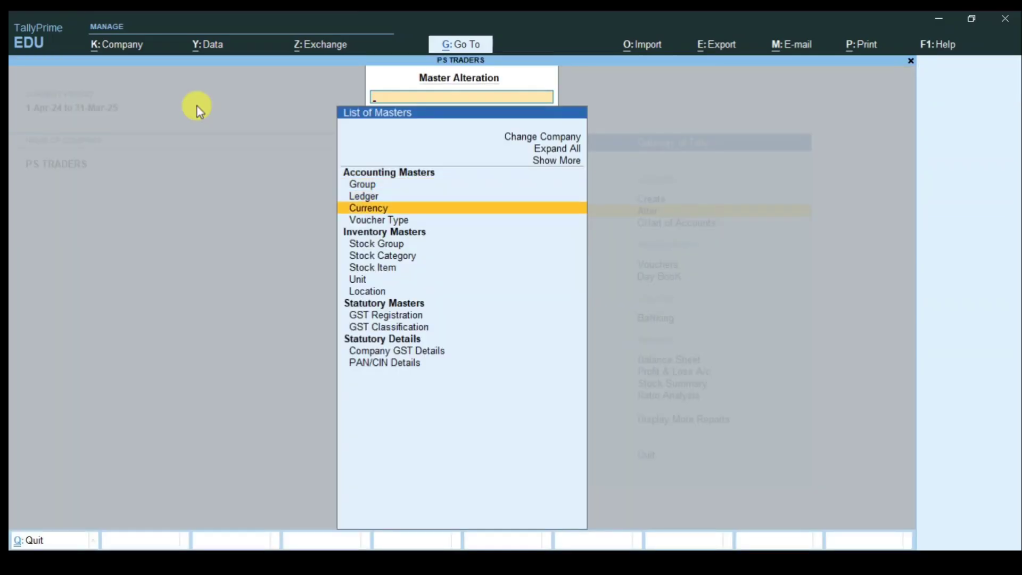
key(Down)
key(Return)
text(SAL)
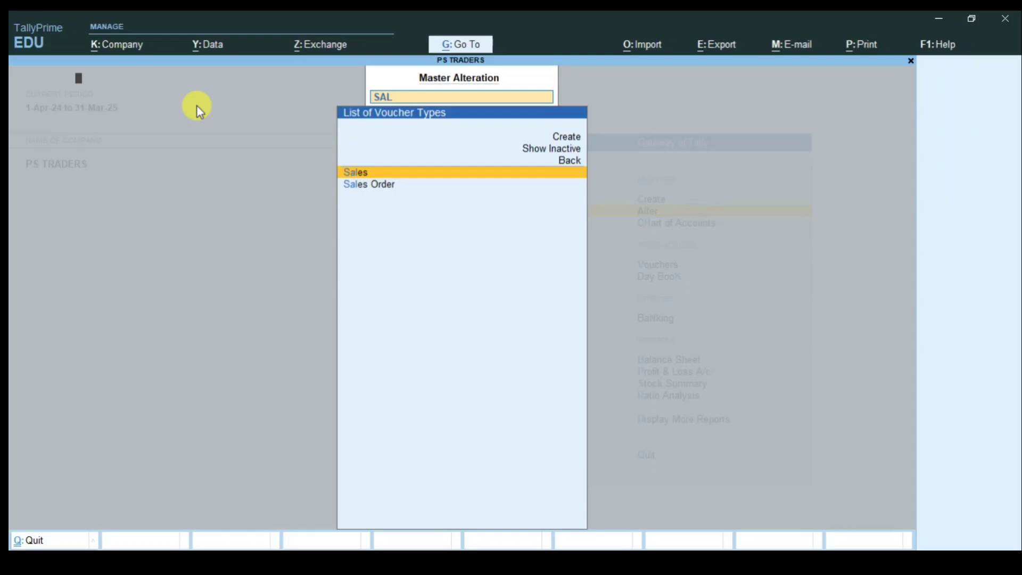
key(Return)
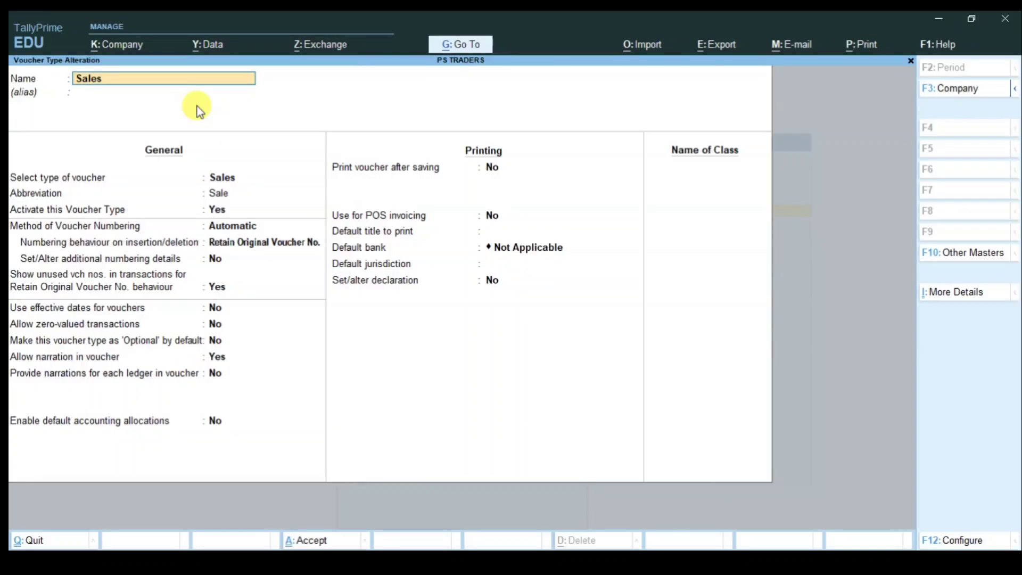
Enable additional numbering details for the Sales voucher type.
key(Return)
key(Return)
key(Return)
key(Return)
key(Return)
key(Return)
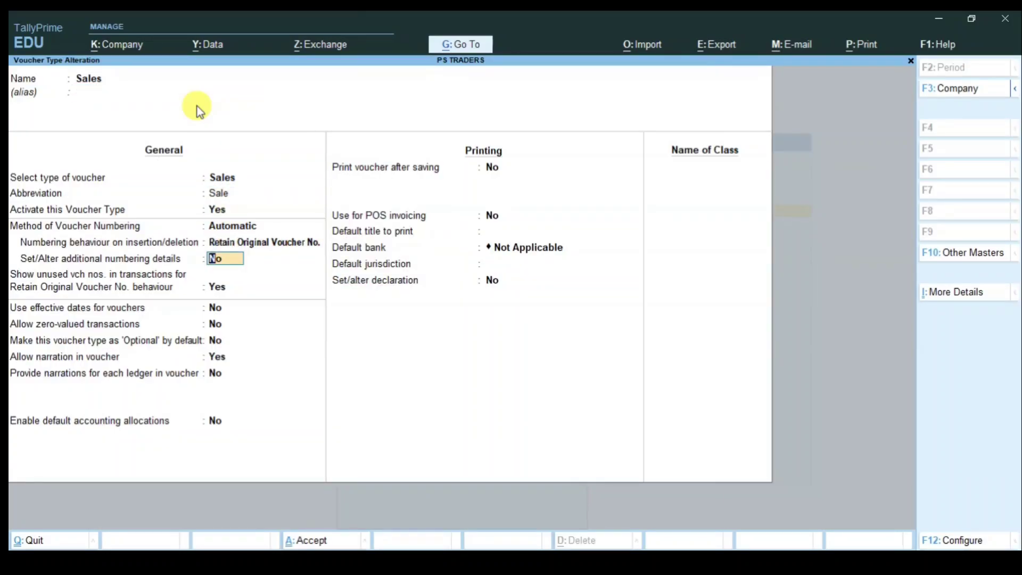
text(y)
key(Return)
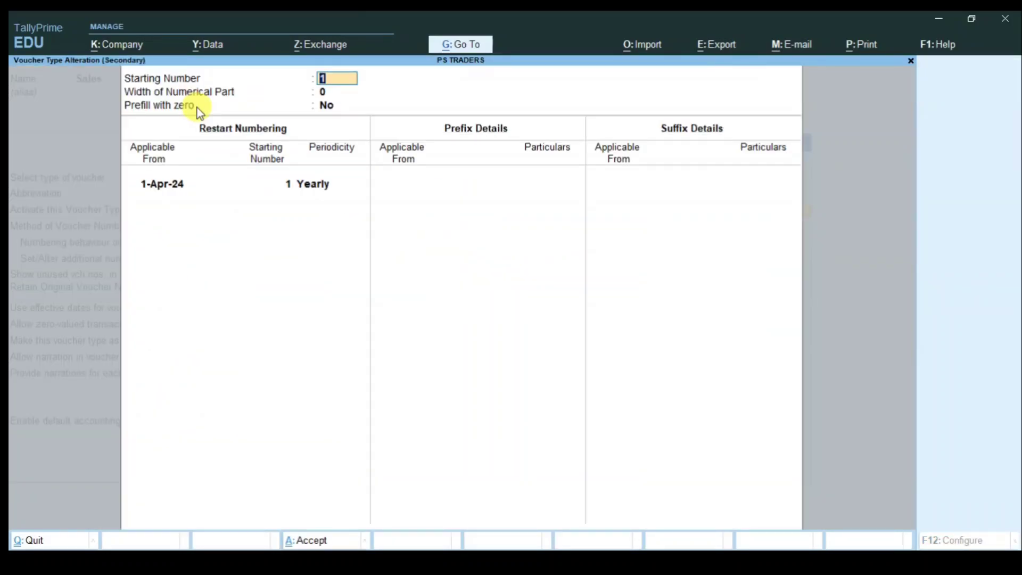
Set the width of the numerical part to 4 with zero prefill, keeping yearly restart numbering at 1 from 1-Apr-24.
key(Return)
text(4)
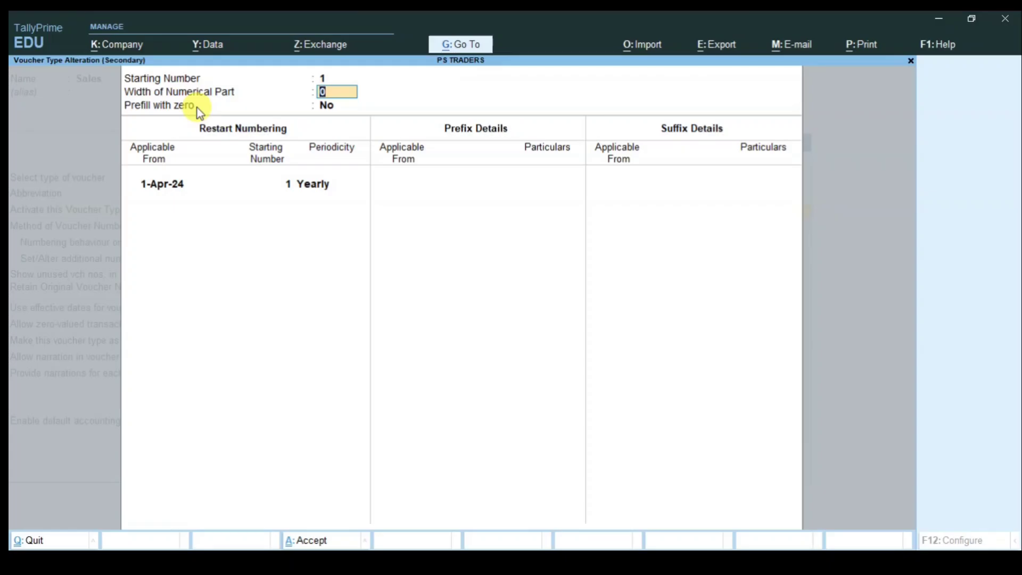
key(Return)
text(y)
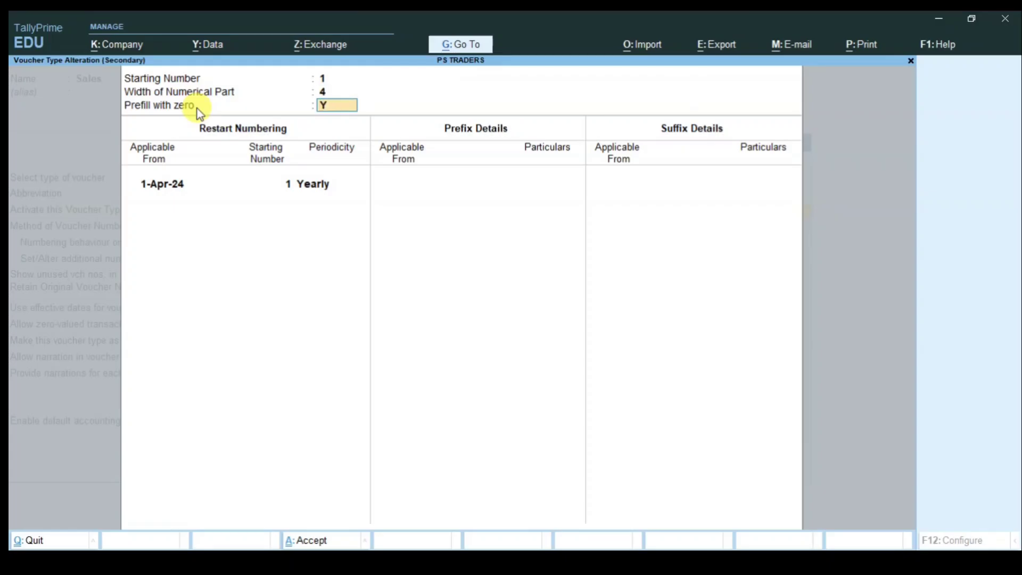
key(Return)
key(Return)
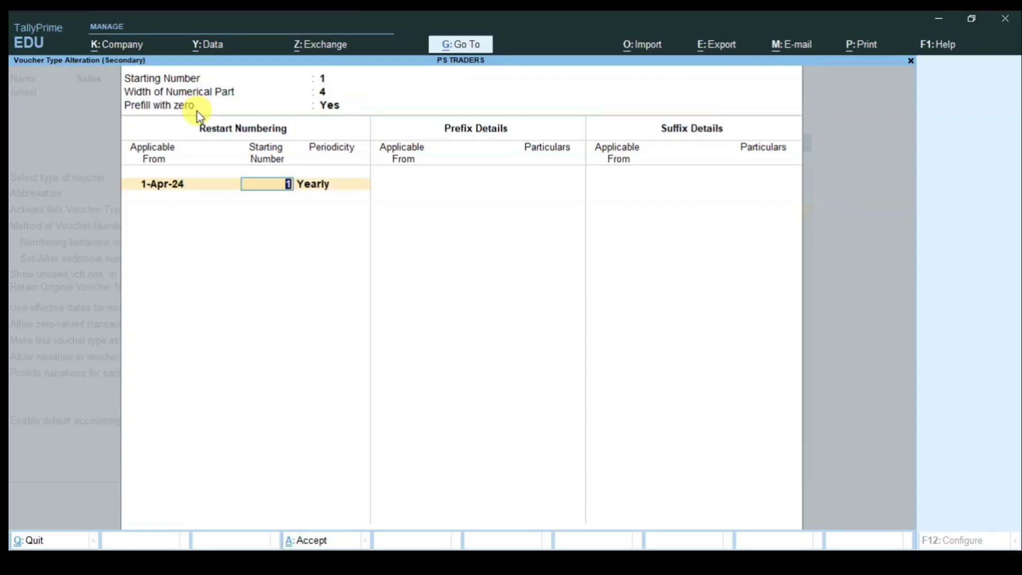
key(Return)
key(Return)
key(Return)
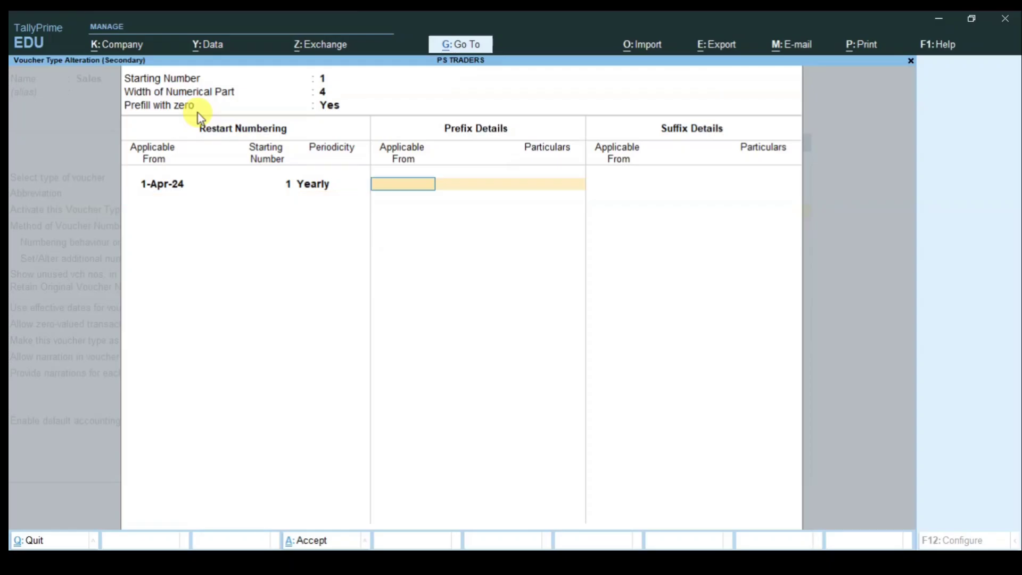
Add the voucher number prefix PS/ applicable from 1-Apr-24.
text(1-4)
key(Return)
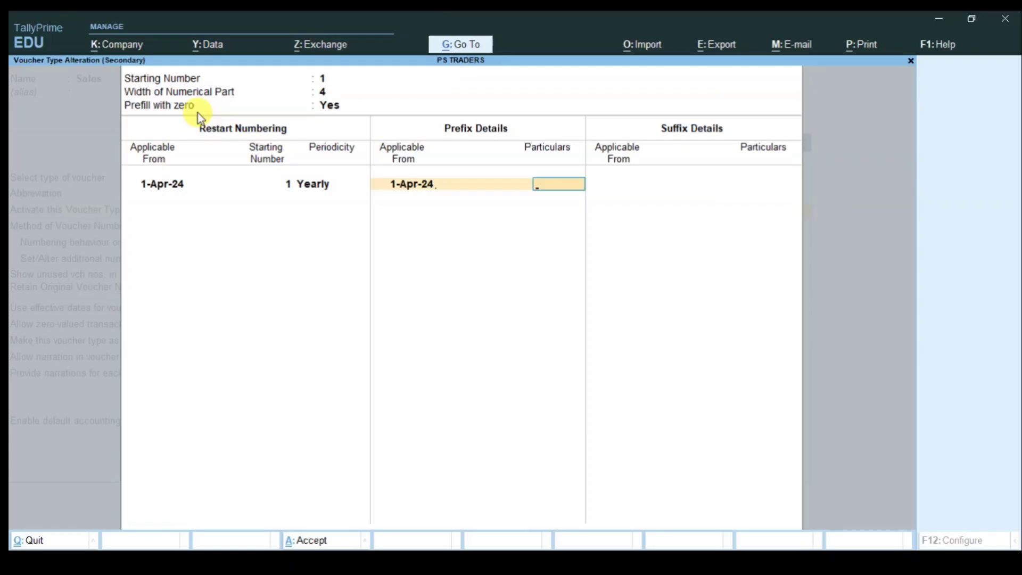
text(R)
key(BackSpace)
text(PS/)
key(Return)
Add the voucher number suffix /24-25 applicable from 1-Apr-24.
key(Return)
text(1-4)
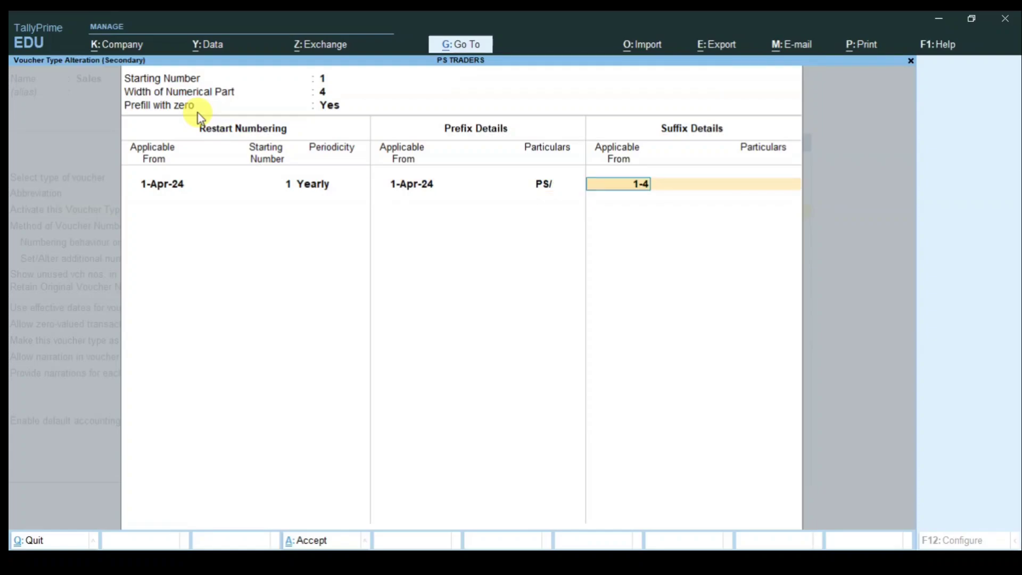
key(Return)
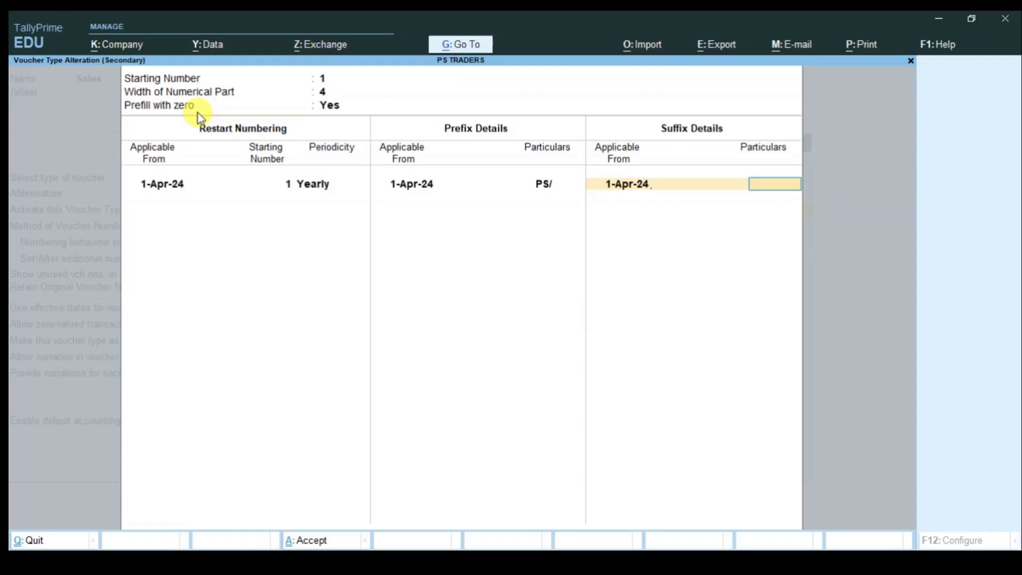
text(/24-25)
key(Return)
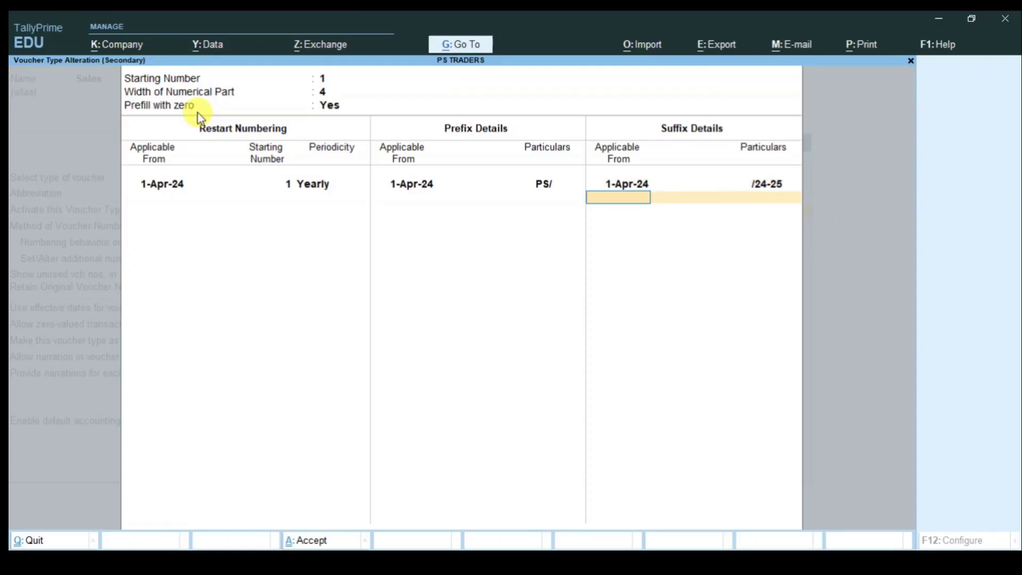
Accept the numbering details and keep the remaining Sales voucher type settings as they are, up to the class name.
key(Return)
key(Return)
key(Return)
key(Return)
key(Return)
key(Return)
key(Return)
key(Return)
key(Return)
key(Return)
key(Return)
key(Return)
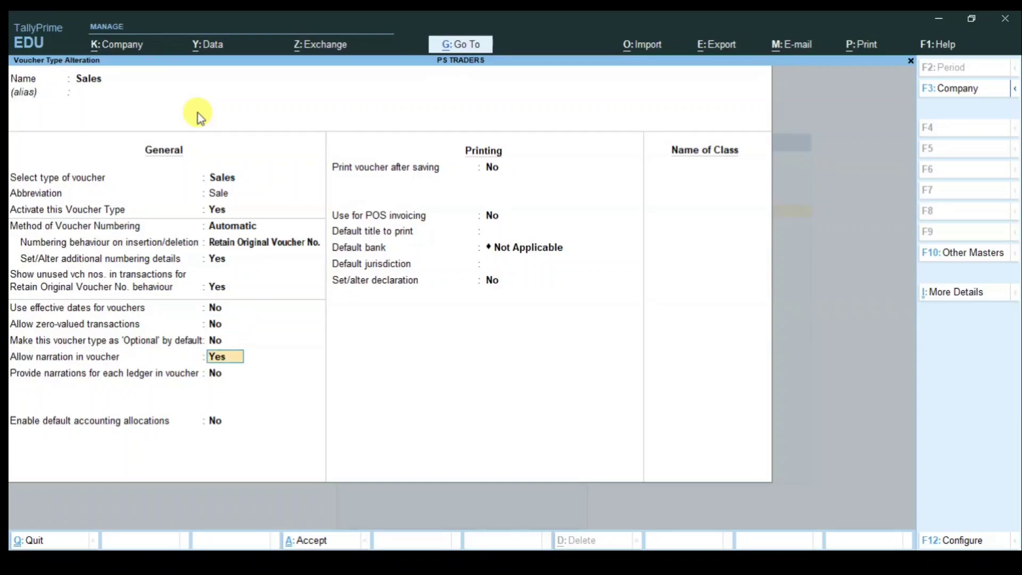
key(Return)
key(Return)
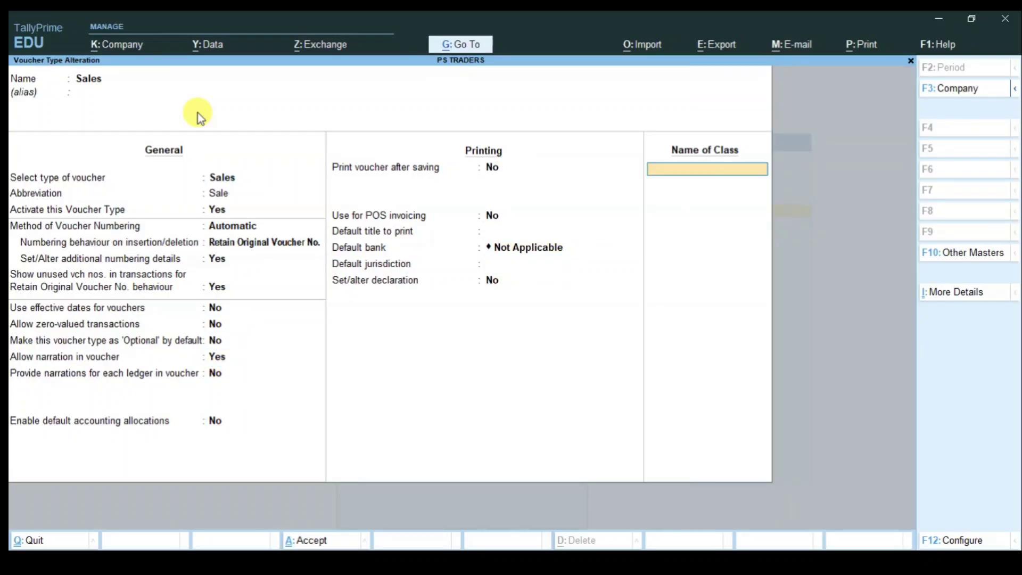
key(Return)
key(Escape)
Create a voucher class named LOCAL GST SALES for the Sales voucher type.
text(LOCAL)
text( SALES)
key(BackSpace)
key(BackSpace)
key(BackSpace)
key(BackSpace)
key(BackSpace)
key(BackSpace)
text(GST SALES)
key(Return)
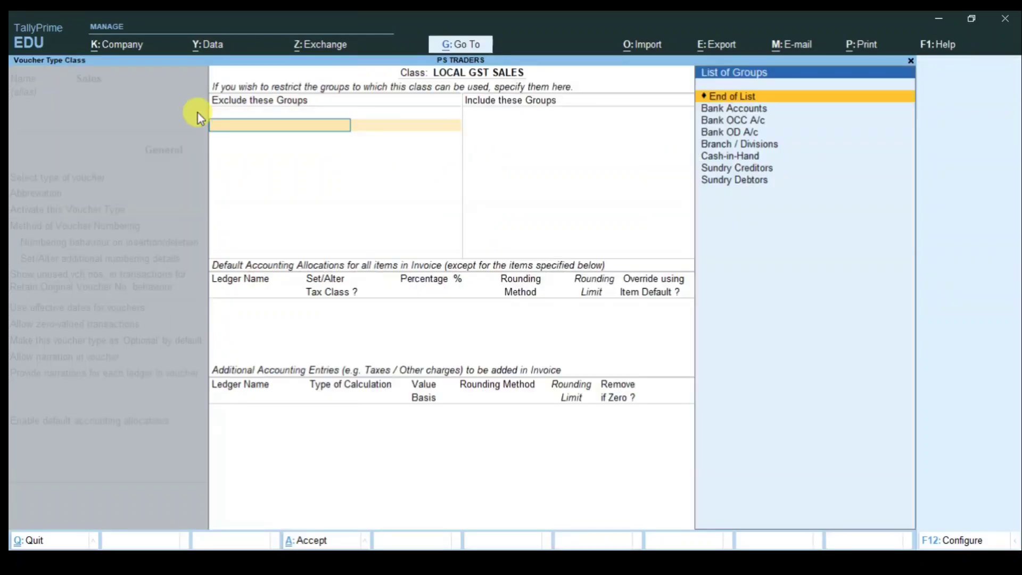
Leave the class's group restrictions empty and allocate 100% of all items to the SALES GST ledger.
key(Return)
key(Return)
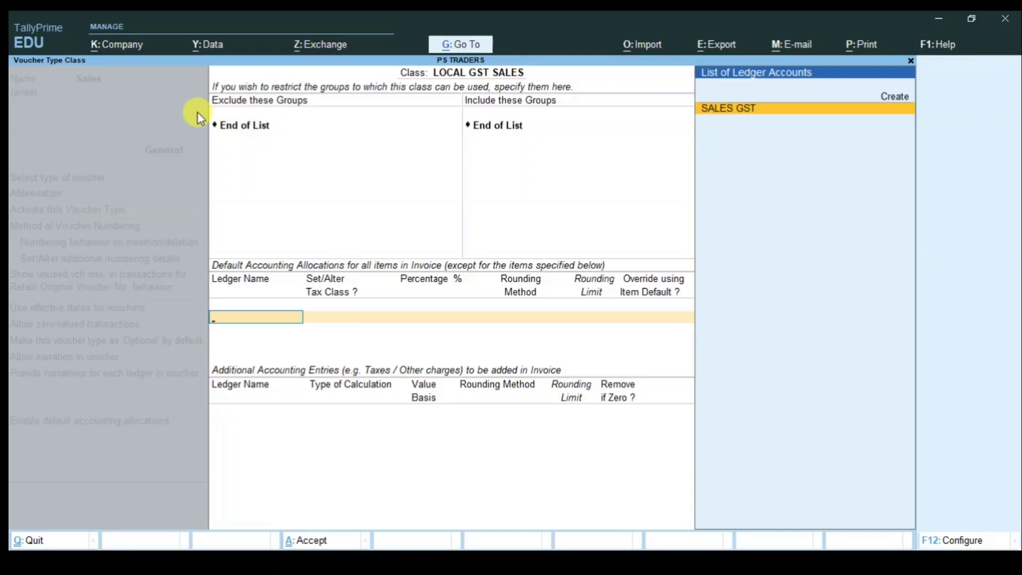
key(Return)
key(Return)
key(Return)
key(Return)
key(Return)
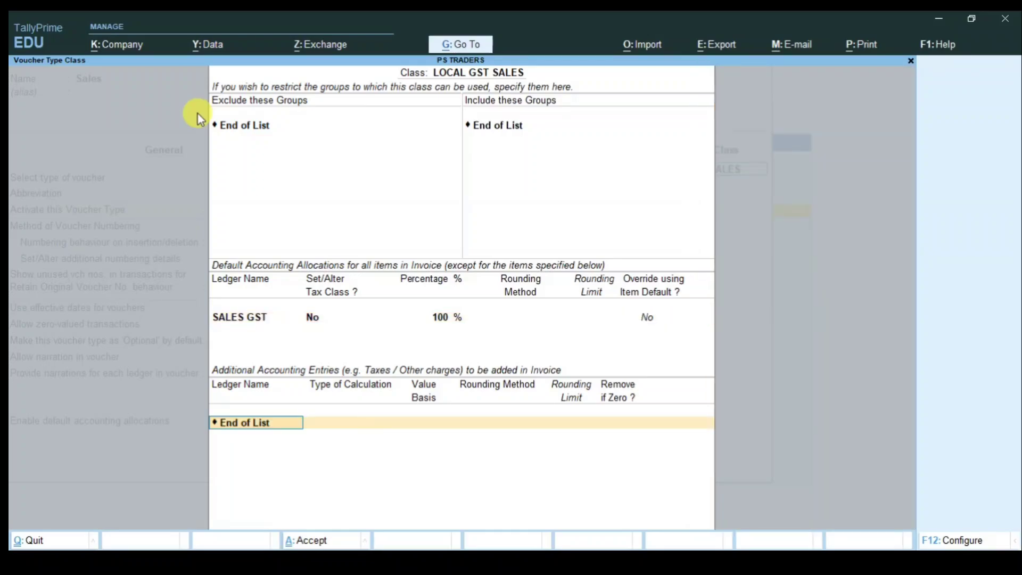
Add the C GST and S GST ledgers as additional accounting entries, both removed if zero.
text(c g)
key(Return)
key(Return)
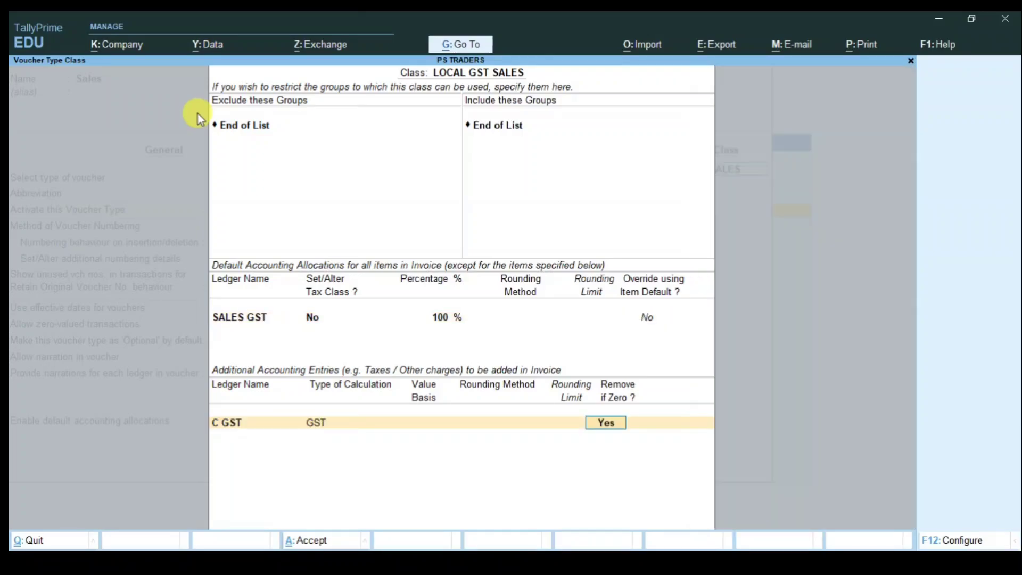
key(Return)
text(s g)
key(Return)
key(Return)
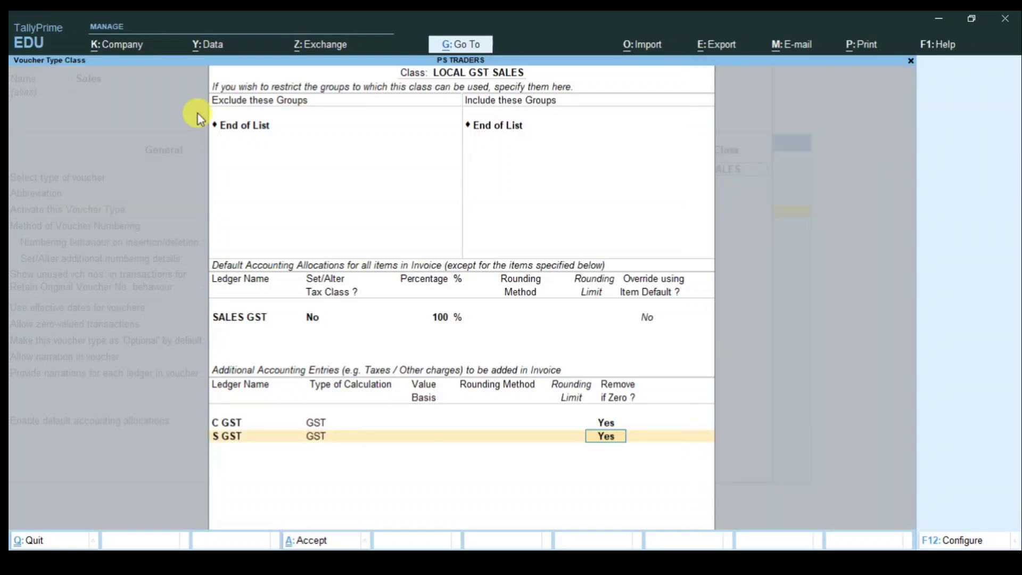
key(Return)
Add the ROUND OFF ledger as Total Amount Rounding with Normal Rounding and limit 1, and save the LOCAL GST SALES class.
text(ro)
key(Return)
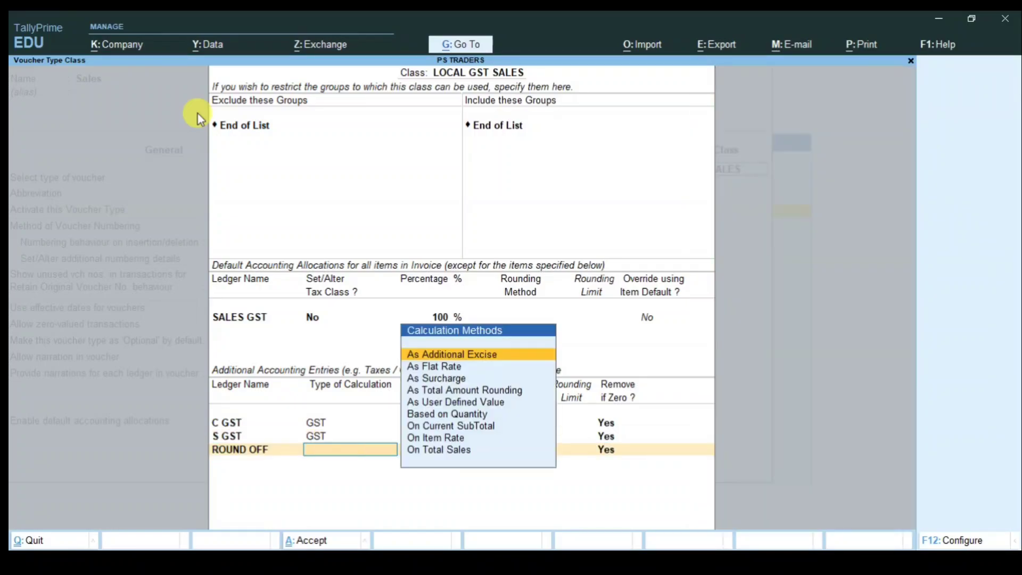
key(Down)
key(Down)
key(Down)
key(Return)
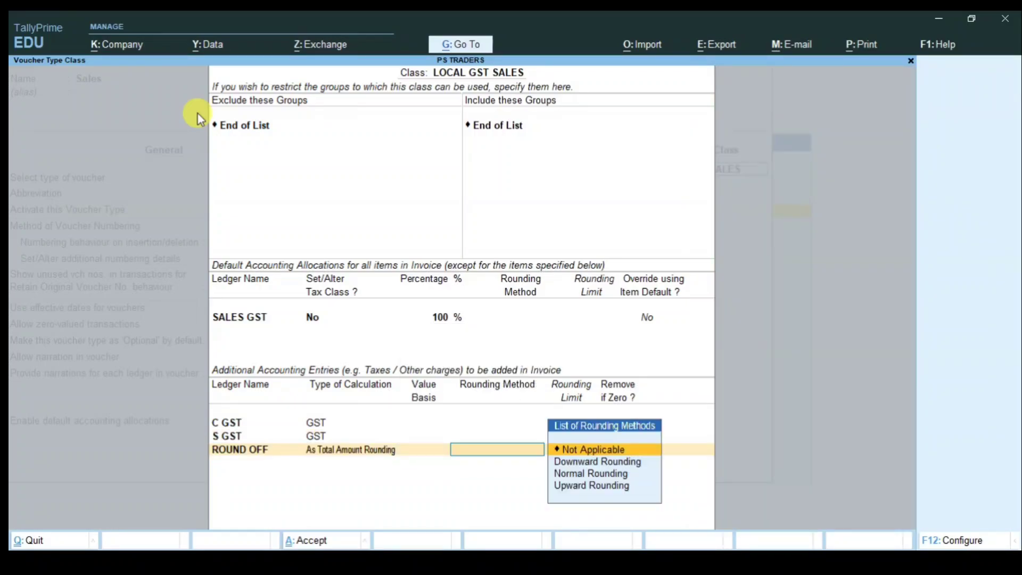
key(Down)
key(Down)
key(Return)
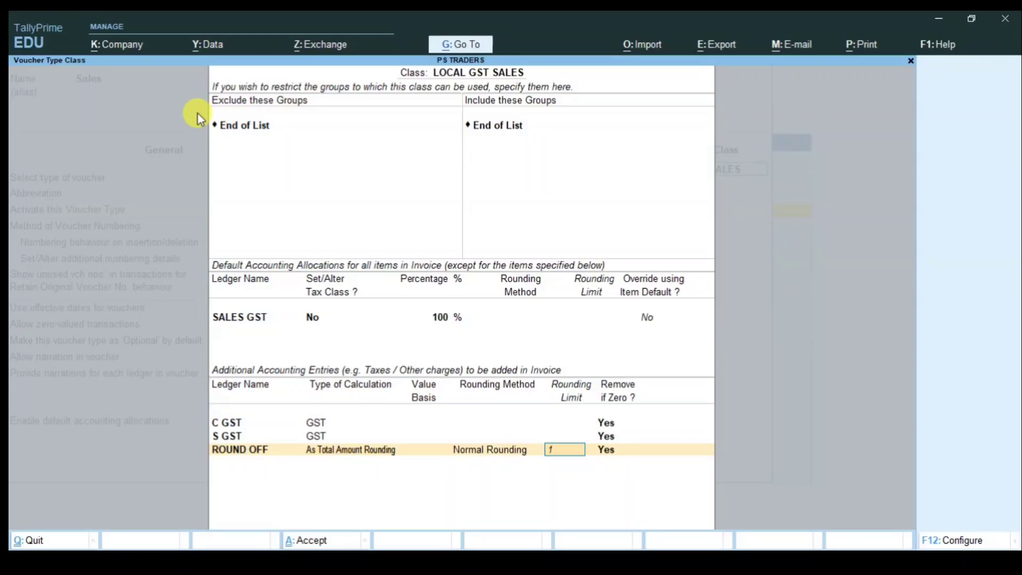
key(Return)
key(Return)
key(Return)
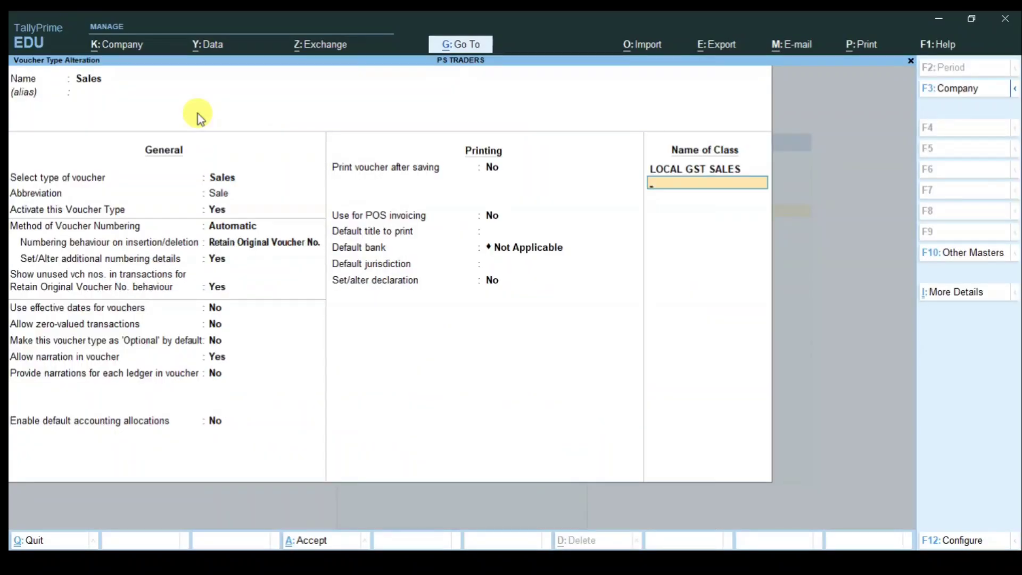
Create a second voucher class named IGST SALES, allocating 100% of all items to the SALES GST ledger.
text(IGST SALES)
key(Return)
key(Return)
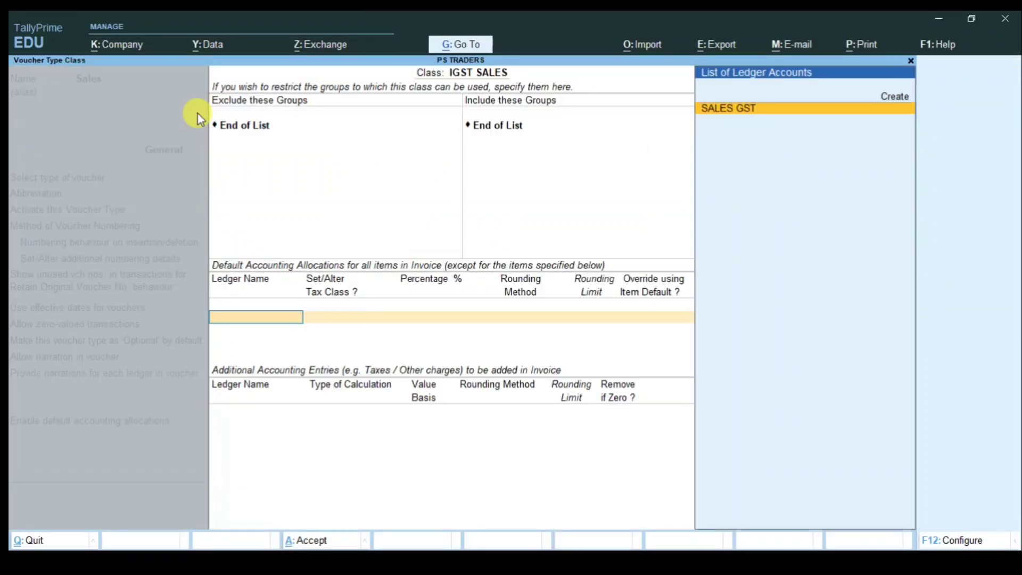
key(Return)
key(Return)
key(Return)
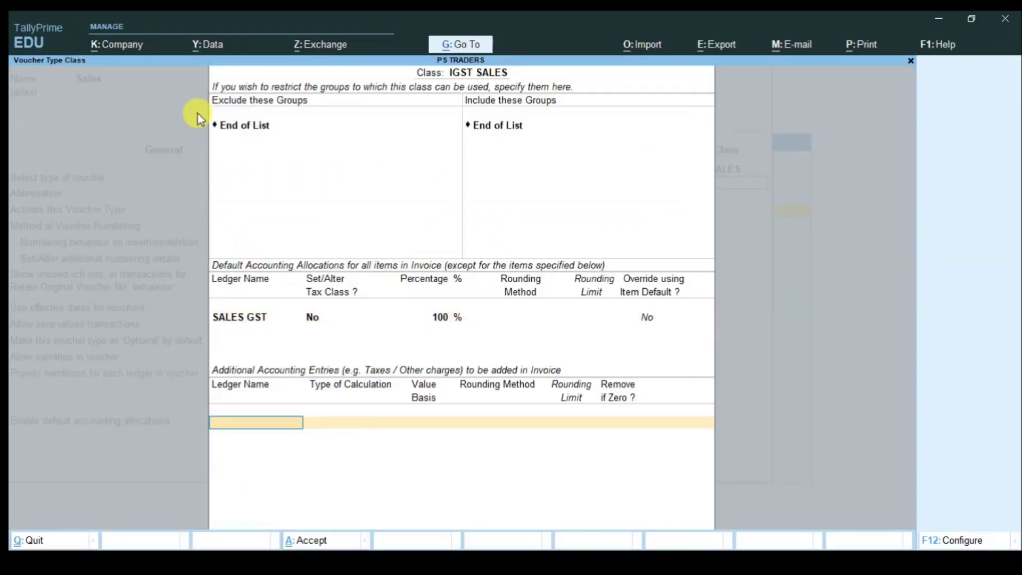
Add the I GST ledger to the IGST SALES class as an additional accounting entry, removed if zero.
text(IGS)
key(Return)
key(Return)
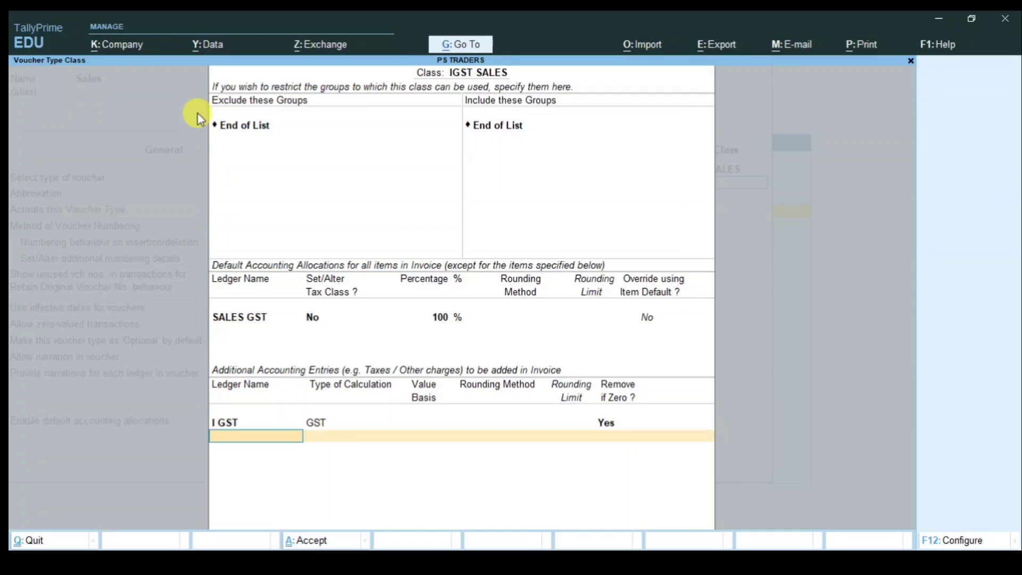
Add ROUND OFF to the IGST SALES class as Total Amount Rounding with Normal Rounding and limit 1, and save the class.
text(ROU)
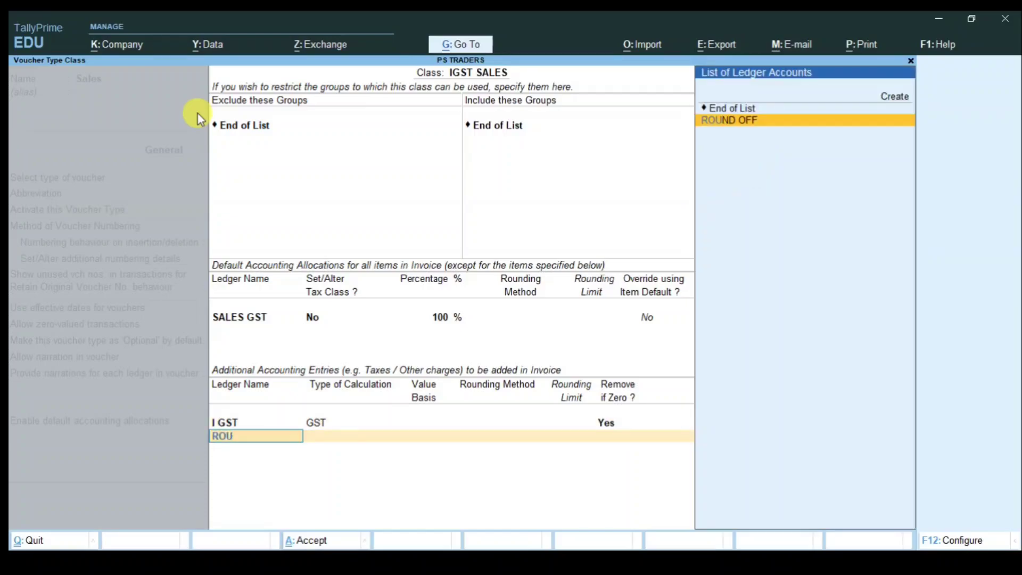
key(Return)
key(Down)
key(Down)
key(Down)
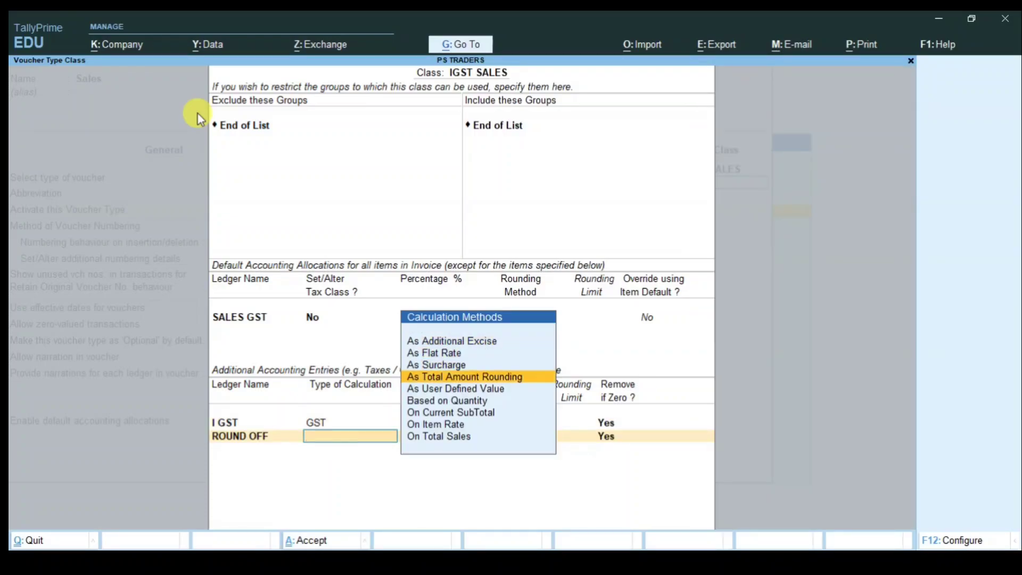
key(Return)
key(Down)
key(Return)
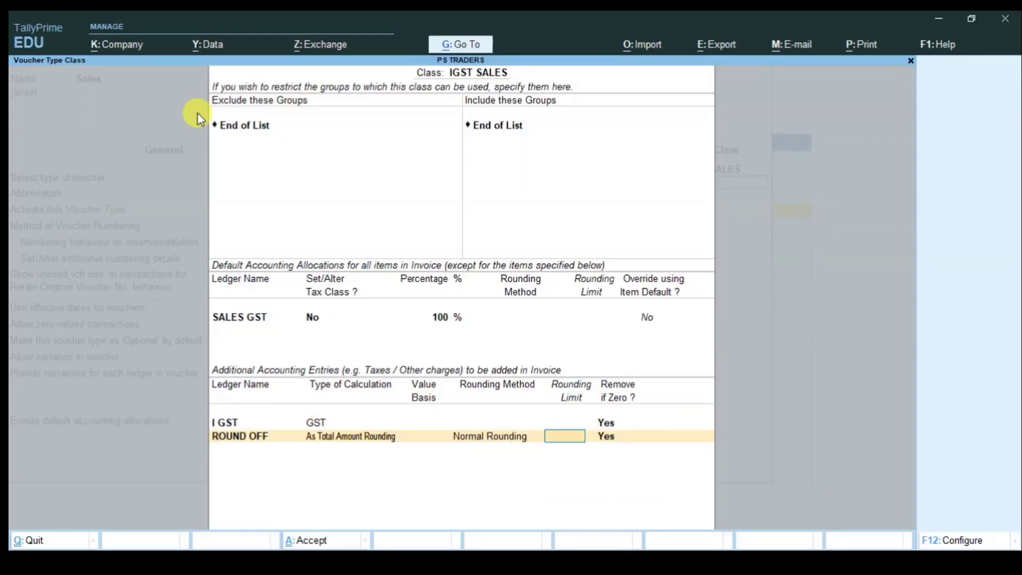
text(1)
key(Return)
key(Return)
key(Return)
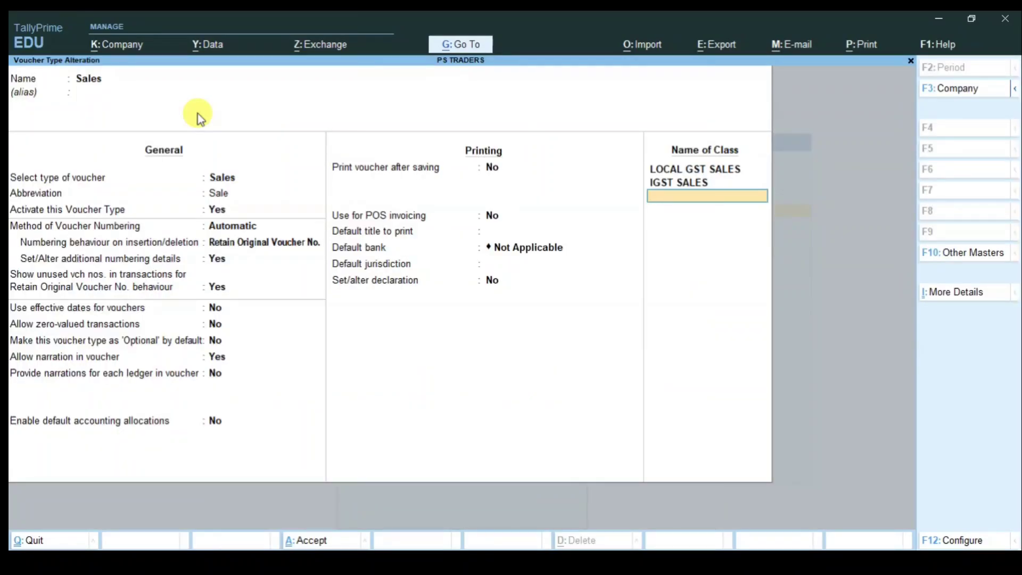
Save the altered Sales voucher type and return to the Gateway of Tally.
key(Return)
key(Return)
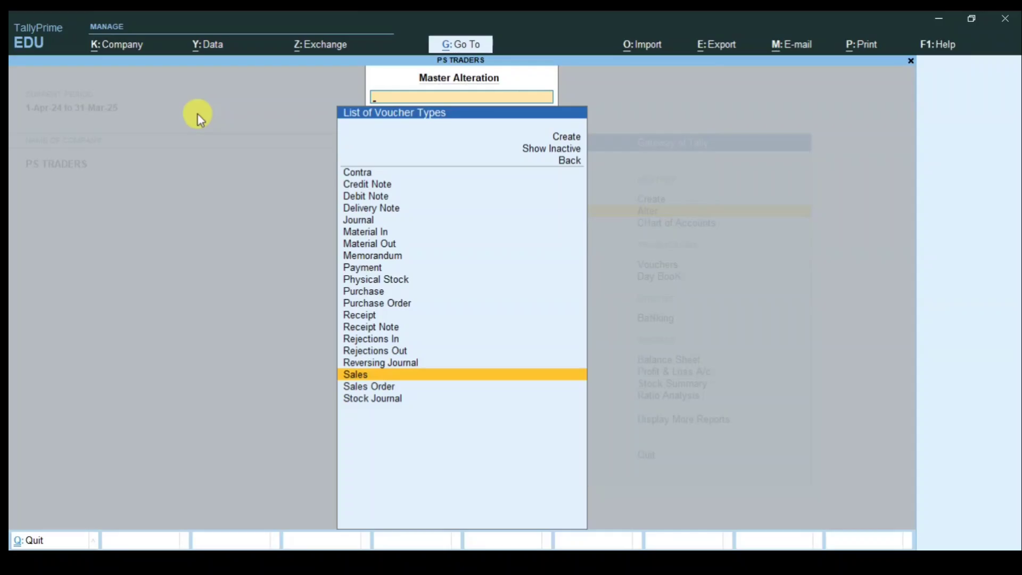
key(Escape)
key(Escape)
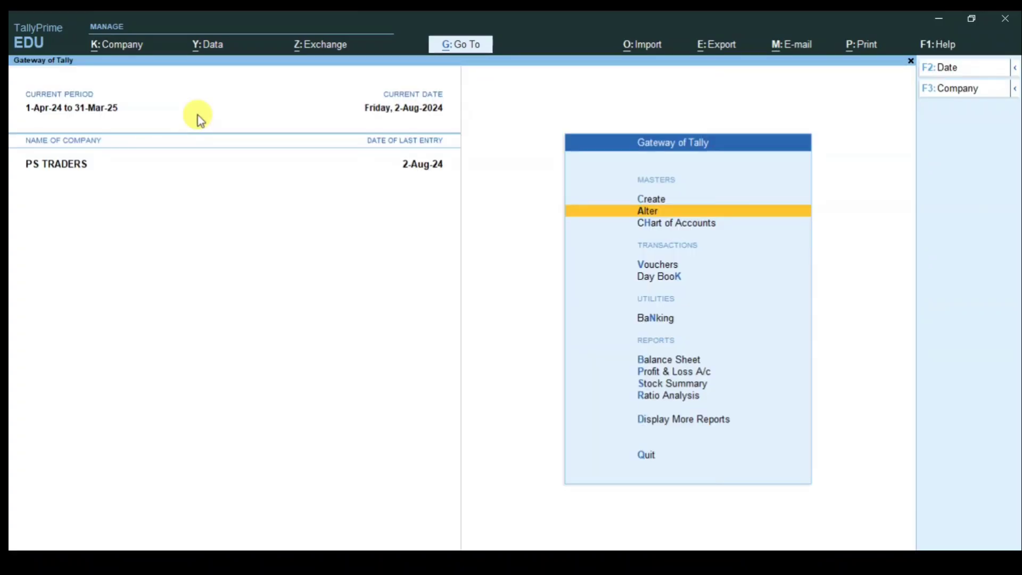
Start a new Sales voucher using the LOCAL GST SALES voucher class.
key(Down)
key(Down)
key(Return)
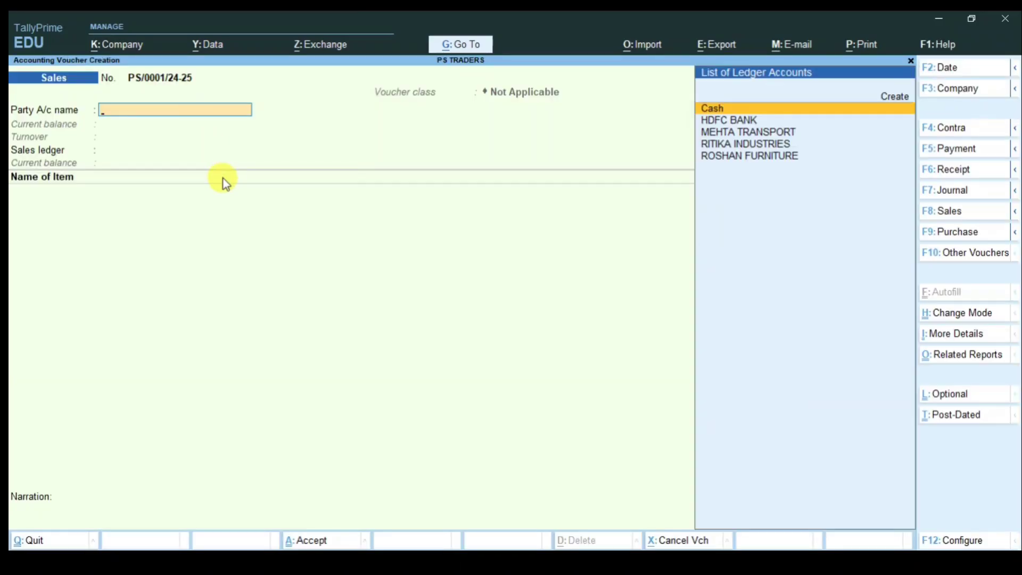
click(951, 213)
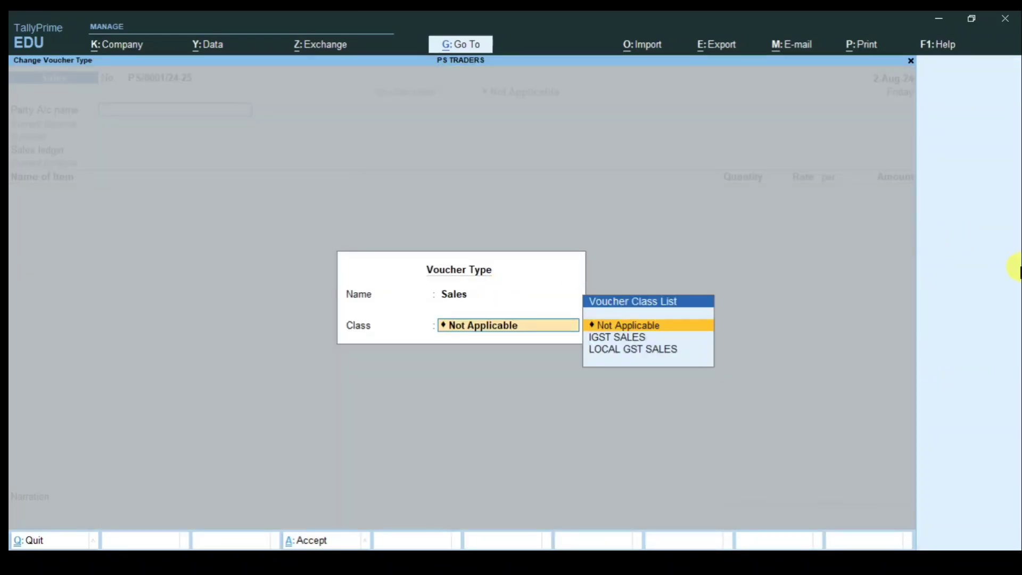
key(Down)
key(Down)
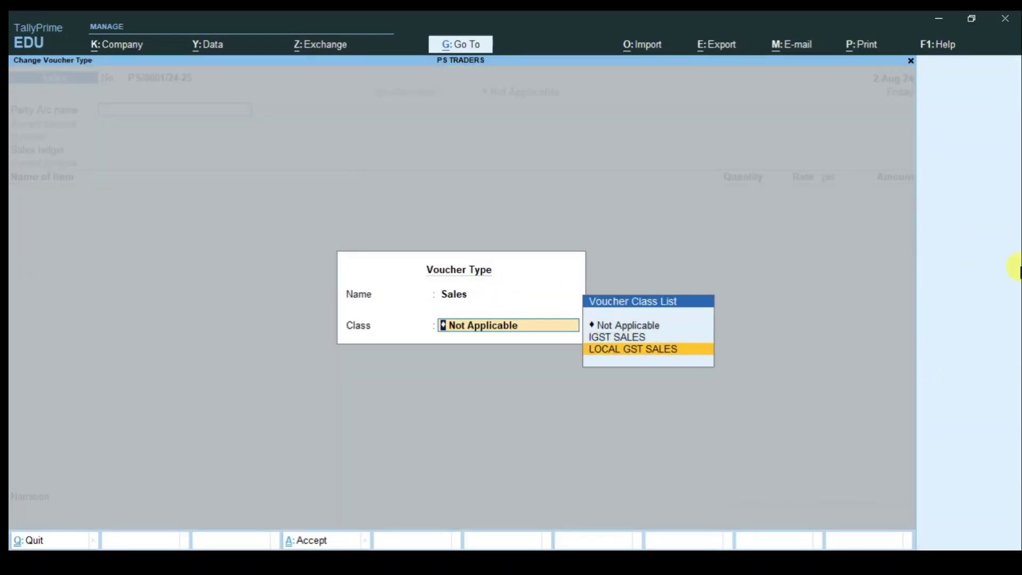
key(Return)
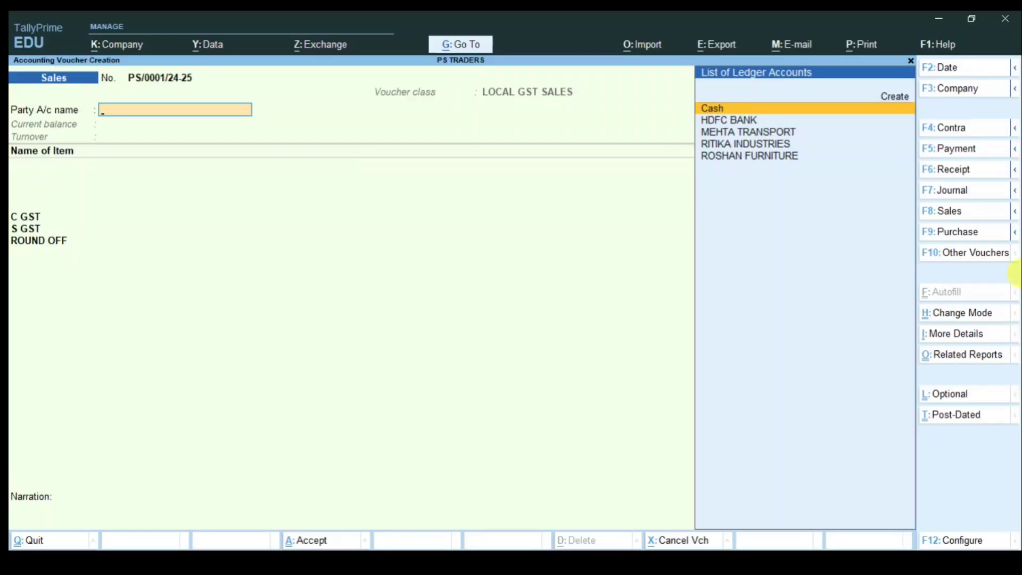
Set ROSHAN FURNITURE as the invoice's party account and link delivery note 1 dated 1-Aug-24.
key(Down)
key(Down)
key(Down)
key(Down)
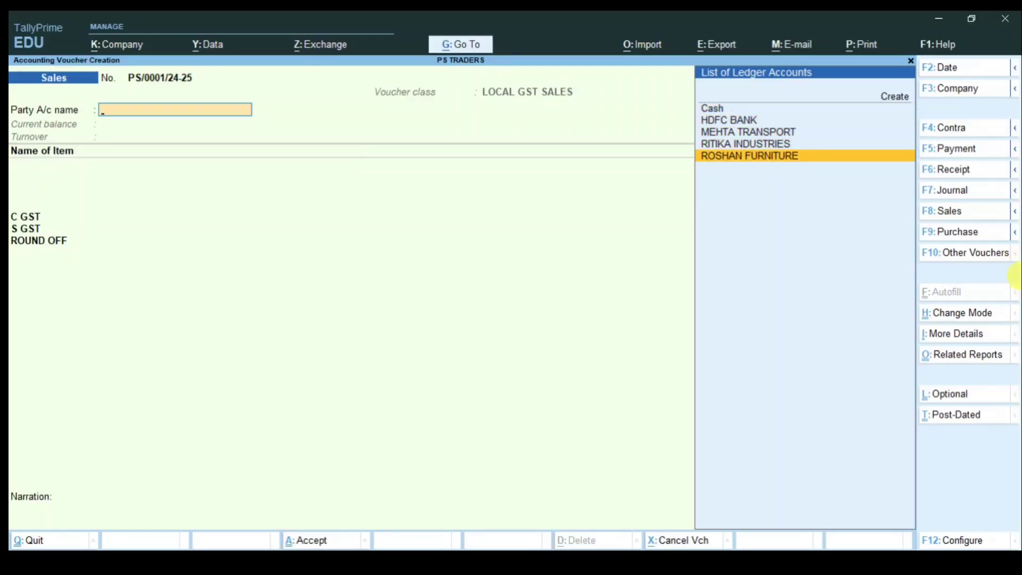
key(Return)
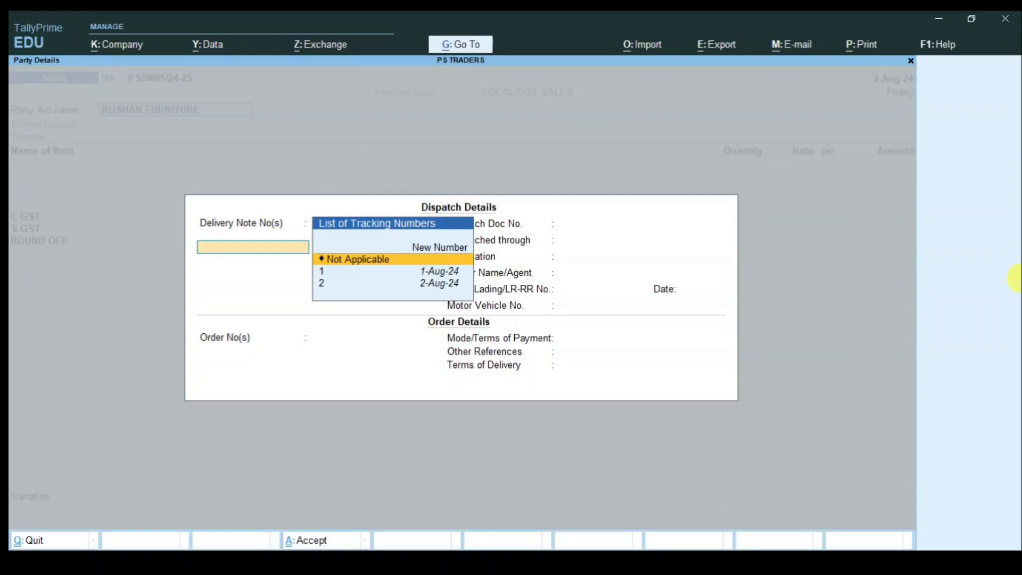
key(Down)
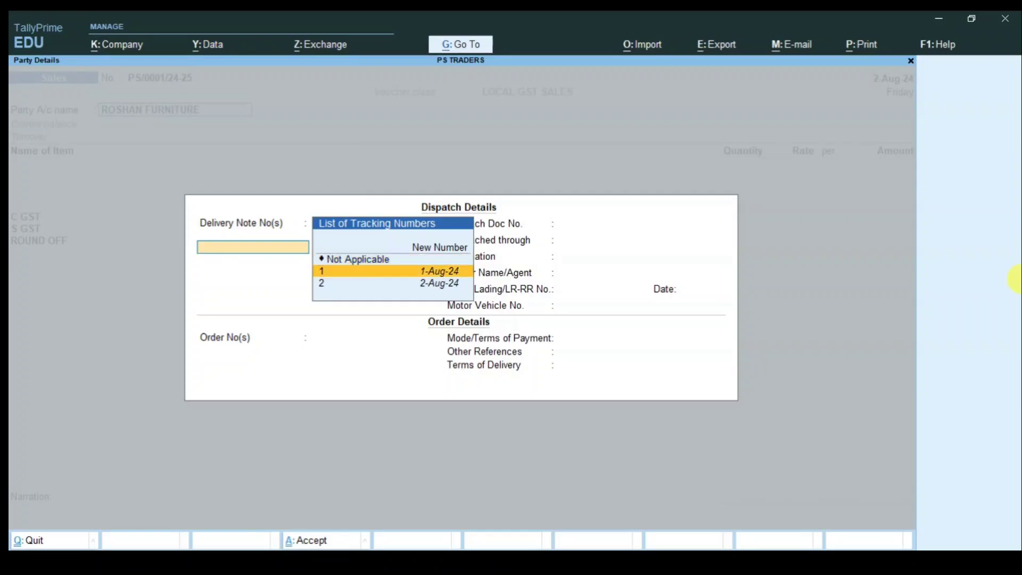
key(Return)
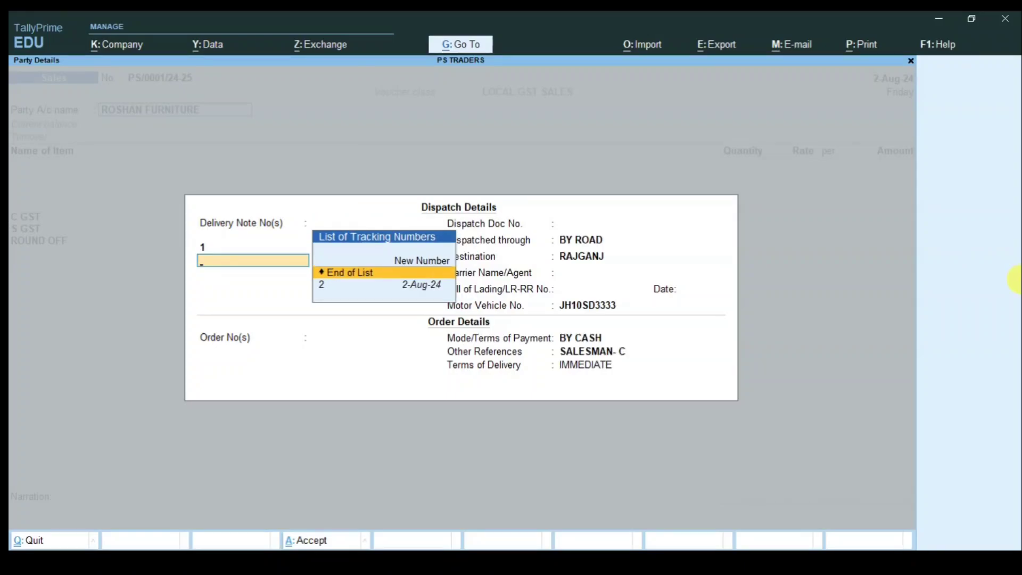
End the tracking number list and accept the dispatch and order details filled in from delivery note 1.
key(Return)
key(Return)
key(Return)
key(Return)
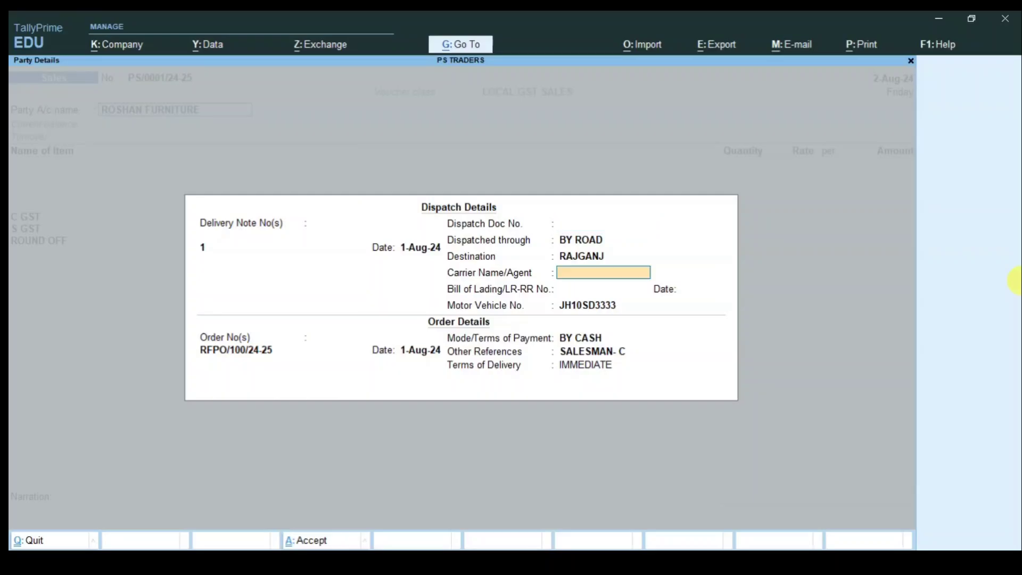
key(Return)
key(Return)
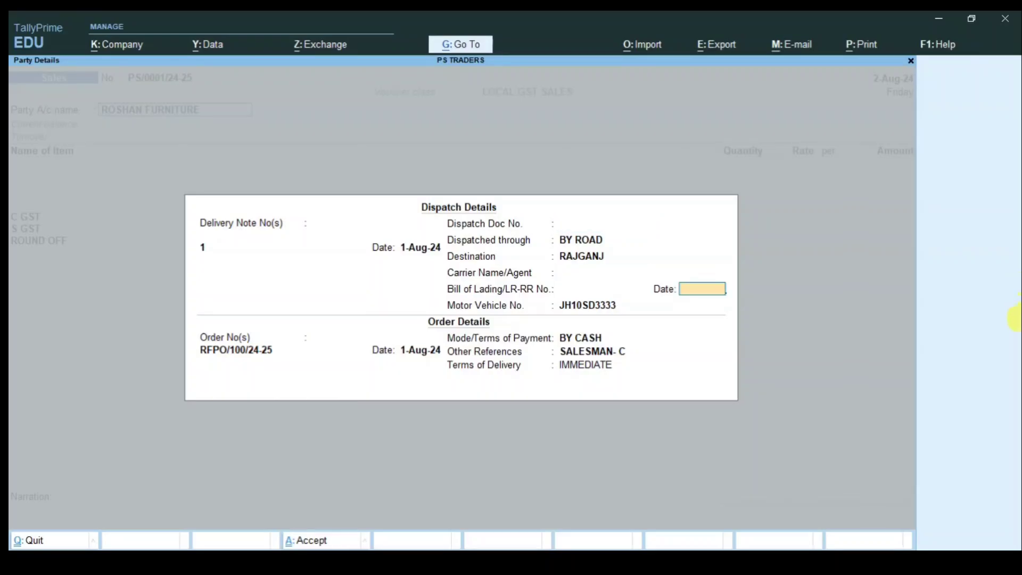
key(Return)
key(Return)
key(Return)
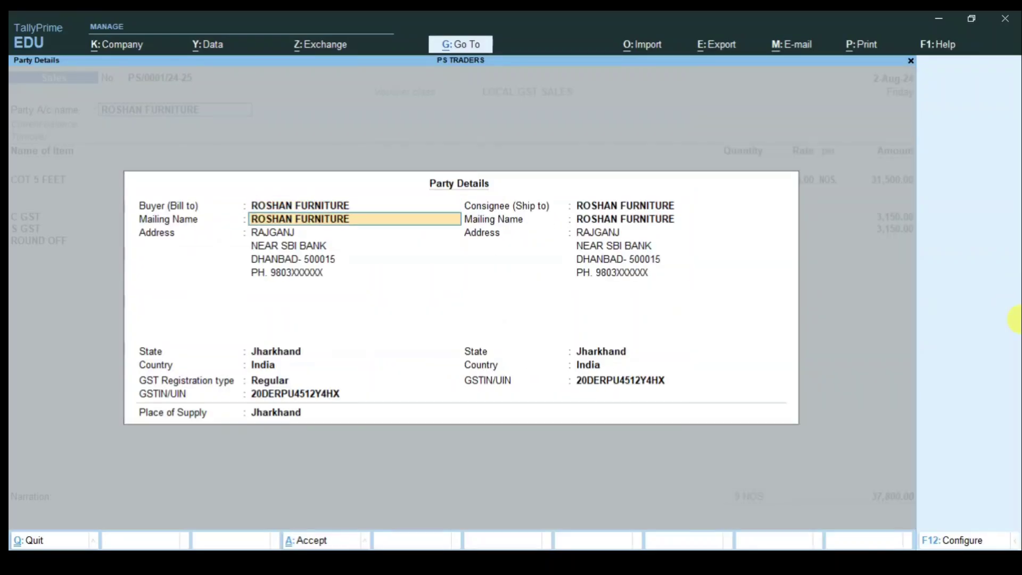
Accept the buyer and consignee details for ROSHAN FURNITURE, keeping Jharkhand as state and place of supply.
key(Return)
key(Return)
key(Return)
key(Return)
key(Return)
key(Return)
key(Return)
key(Return)
key(Return)
key(Return)
key(Return)
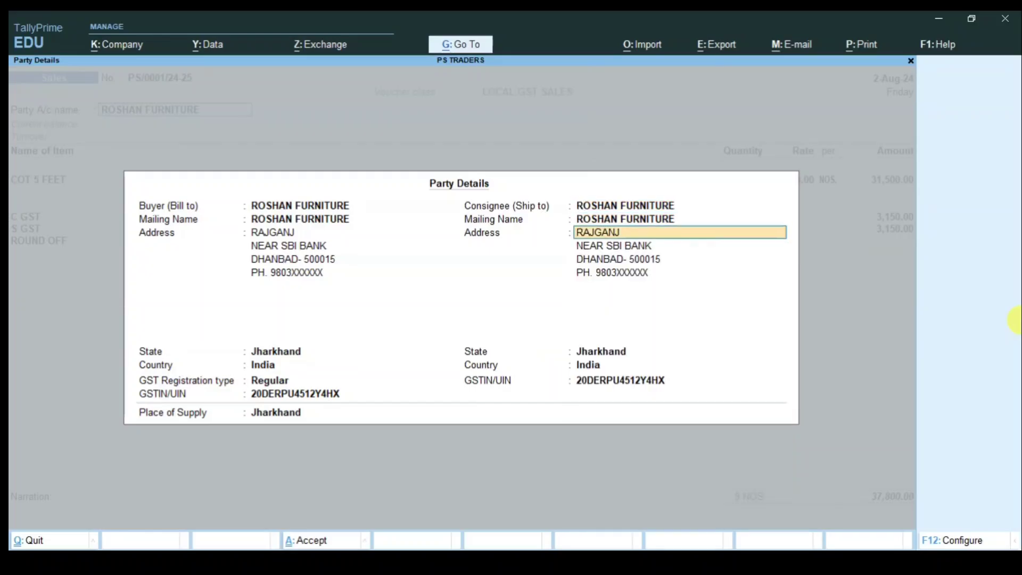
key(Return)
key(Return)
key(Return)
key(Return)
key(Return)
key(Return)
key(Return)
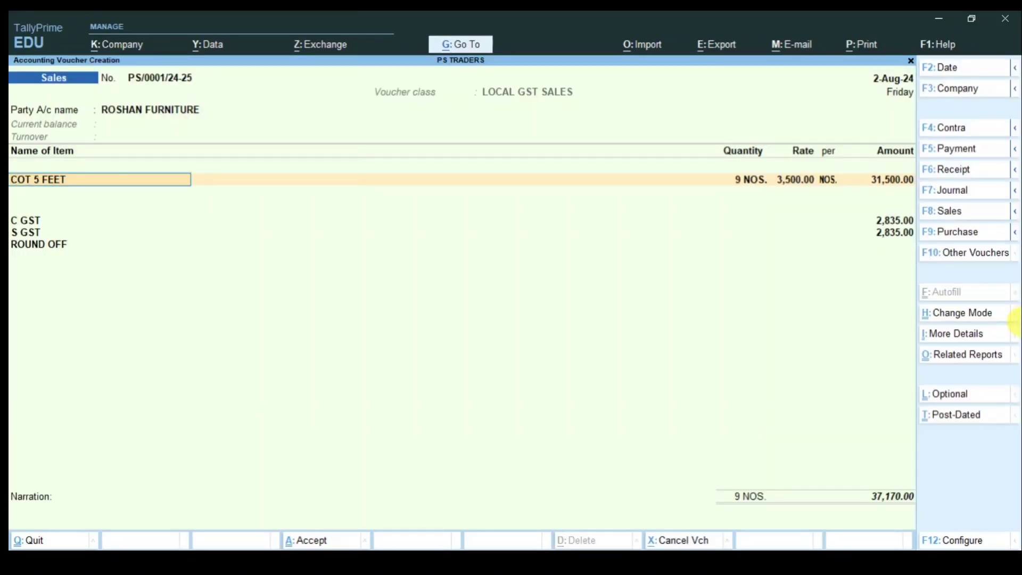
Accept the COT 5 FEET allocation of 9 NOS. at 3,500.00 against tracking number 1 and save the sales invoice.
key(Return)
key(Return)
key(Return)
key(Return)
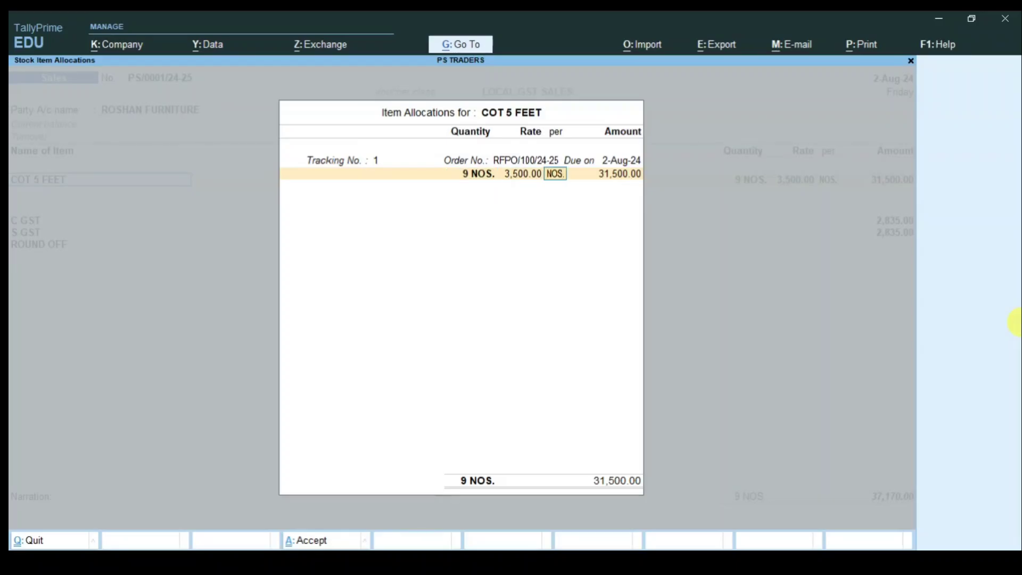
key(Return)
key(Return)
key(Return)
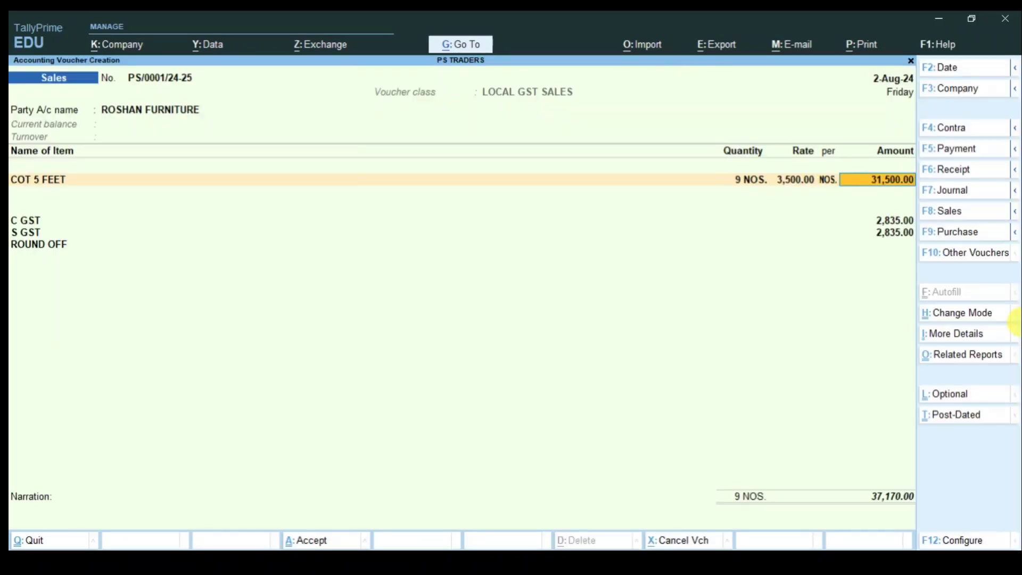
key(ctrl)
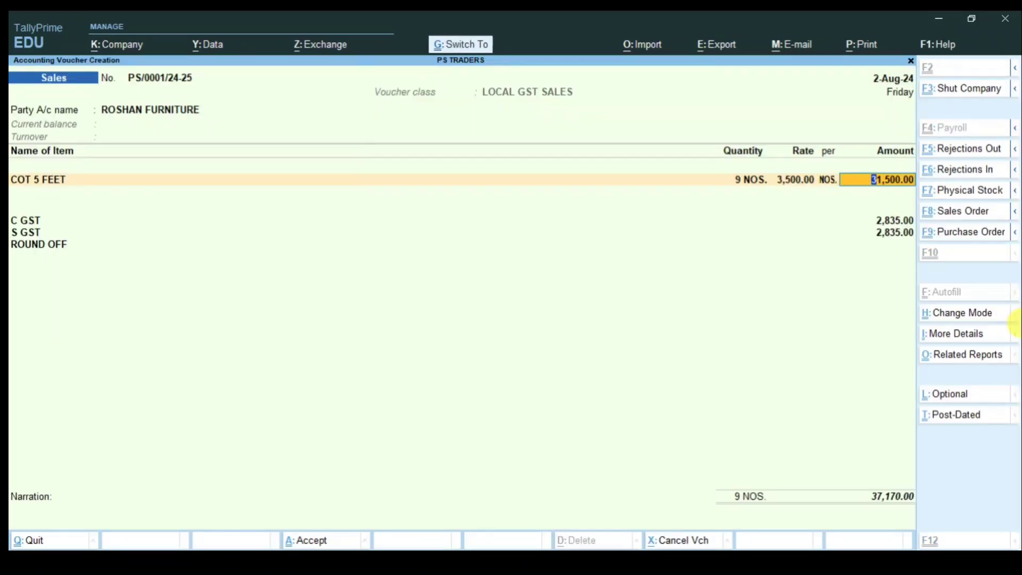
key(ctrl+a)
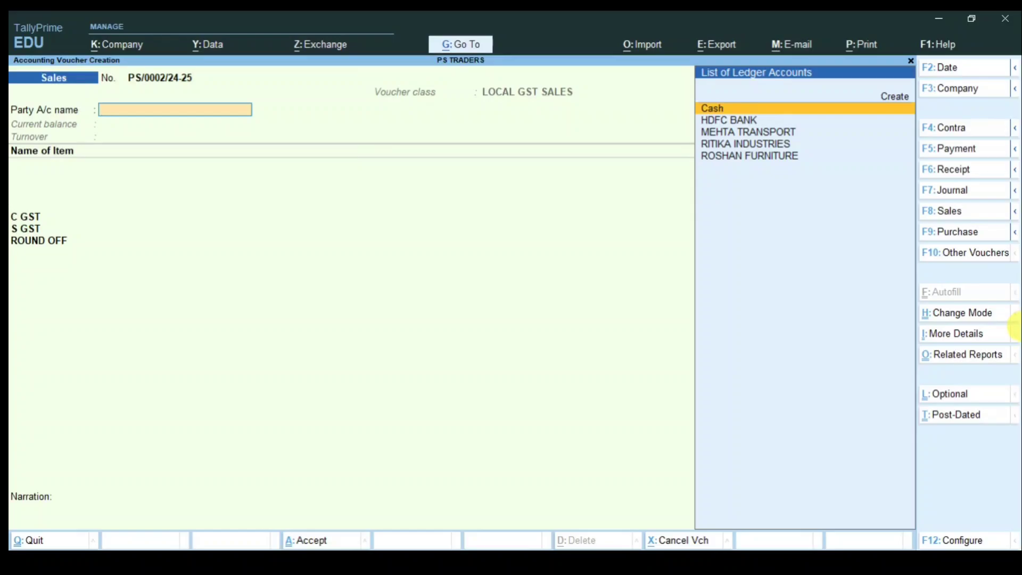
Set ROSHAN FURNITURE as the party of the second sales invoice and link delivery note 2 dated 2-Aug-24.
key(Down)
key(Down)
key(Down)
key(Down)
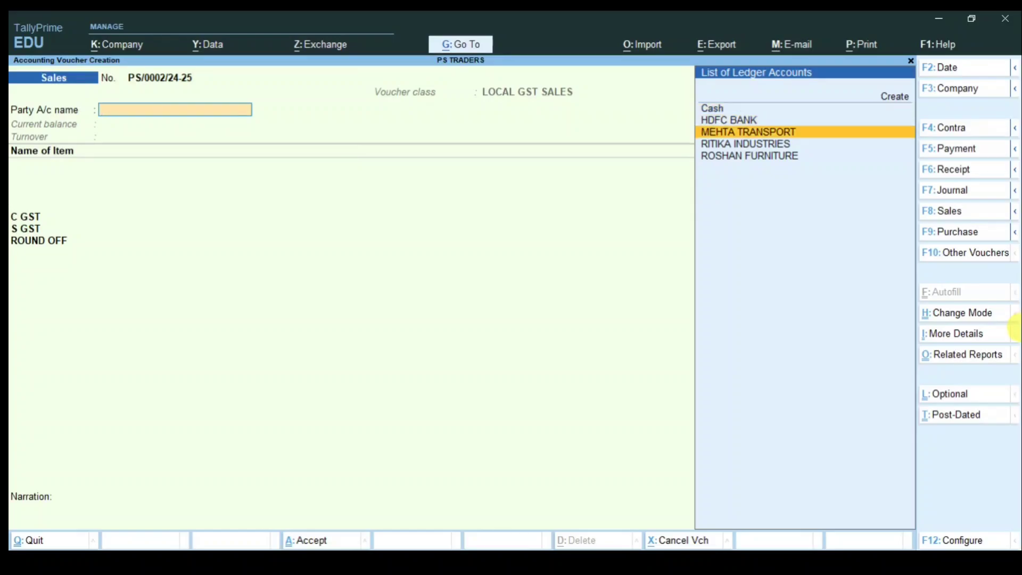
key(Return)
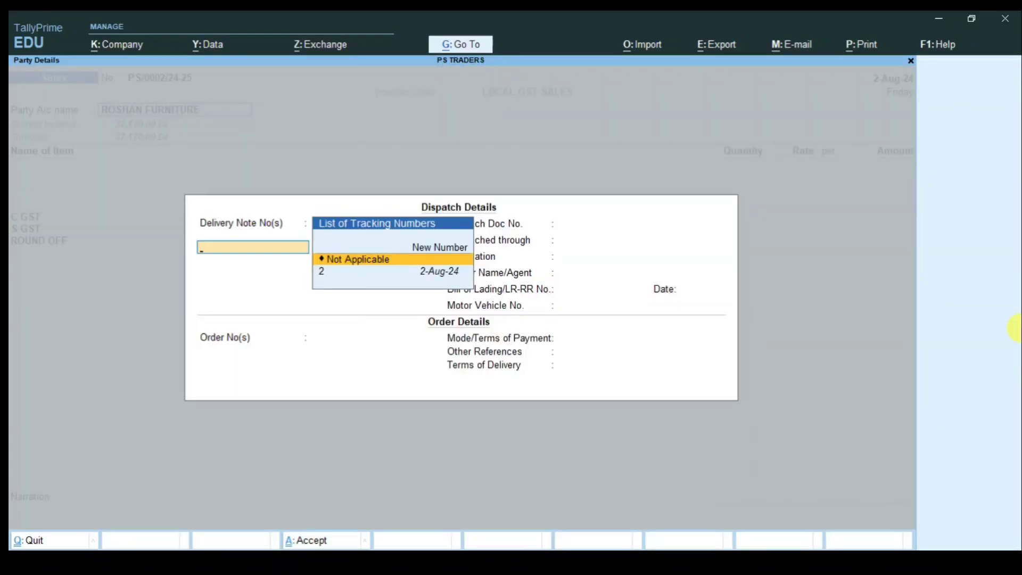
key(Down)
key(Return)
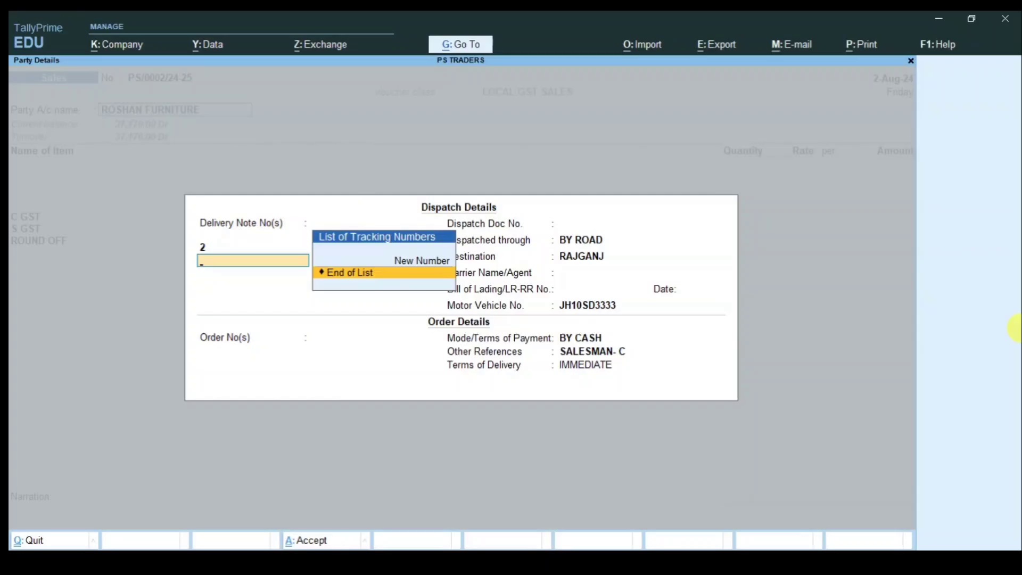
End the tracking number list and accept the dispatch and order details filled in from delivery note 2.
key(Return)
key(Return)
key(Return)
key(Return)
key(Return)
key(Return)
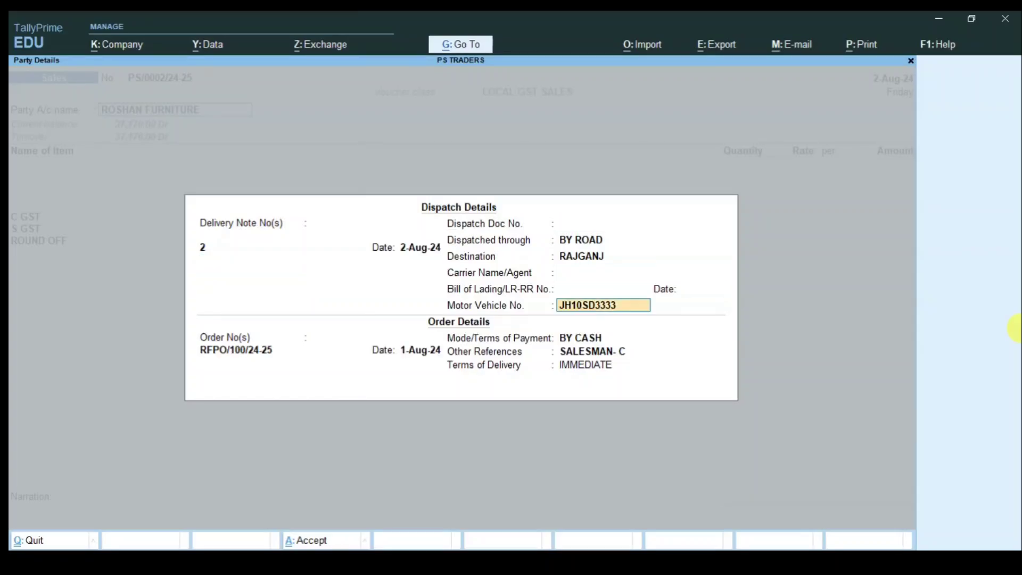
key(Return)
key(Return)
key(Return)
key(Return)
Set the buyer's state to Jharkhand in the party details, keeping India as the country.
key(Return)
key(Return)
key(Return)
key(Return)
key(Return)
key(Return)
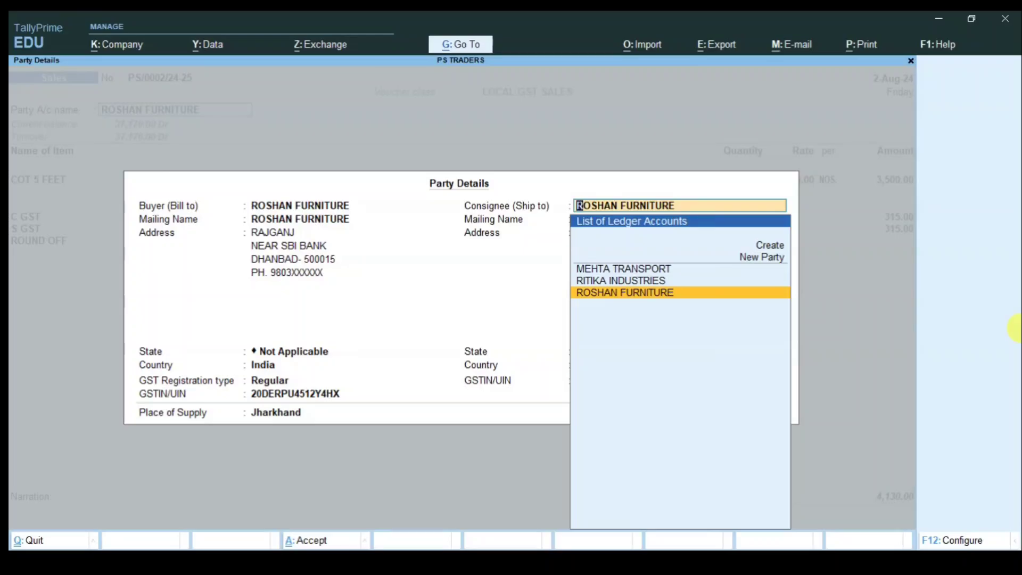
key(BackSpace)
key(BackSpace)
key(BackSpace)
key(BackSpace)
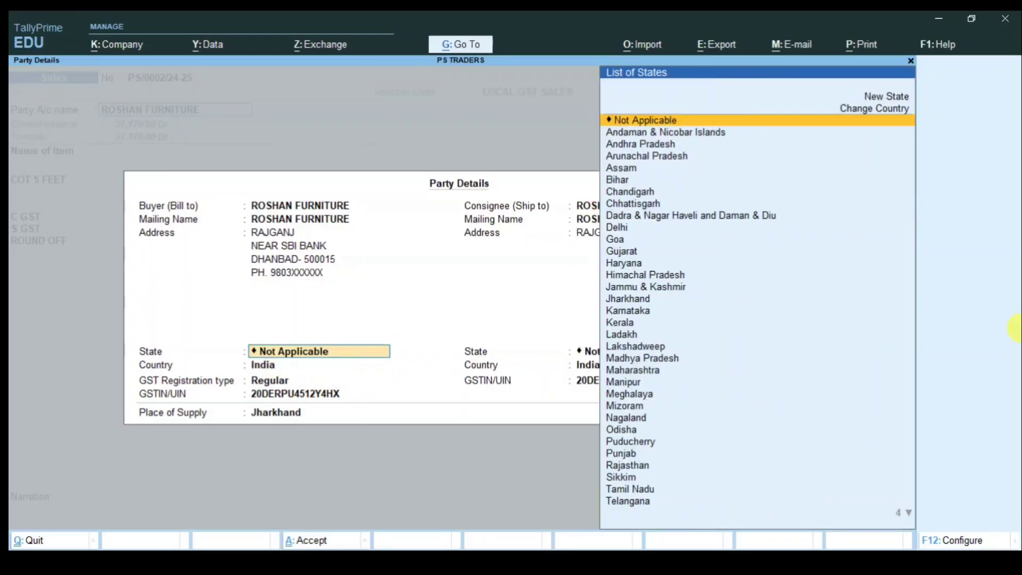
text(JH)
key(Return)
key(Return)
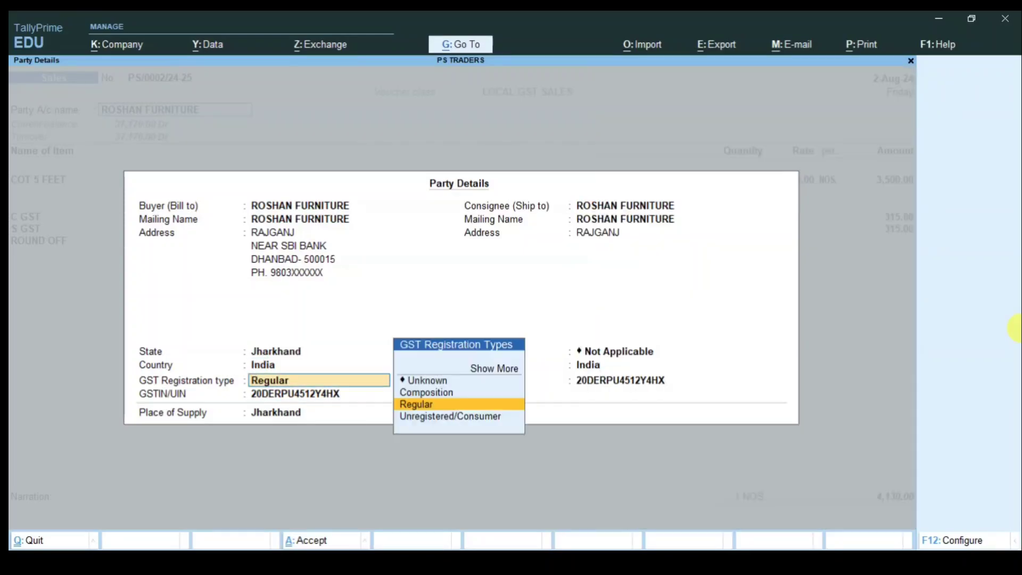
Set the consignee's state to Jharkhand and accept the party details.
key(Return)
key(Return)
key(Return)
key(Return)
key(Return)
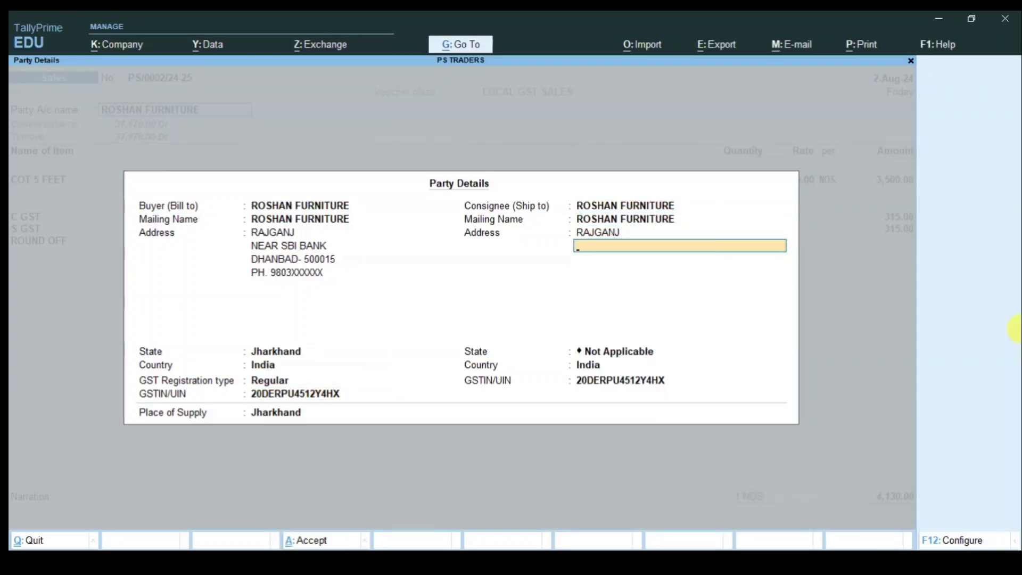
key(Return)
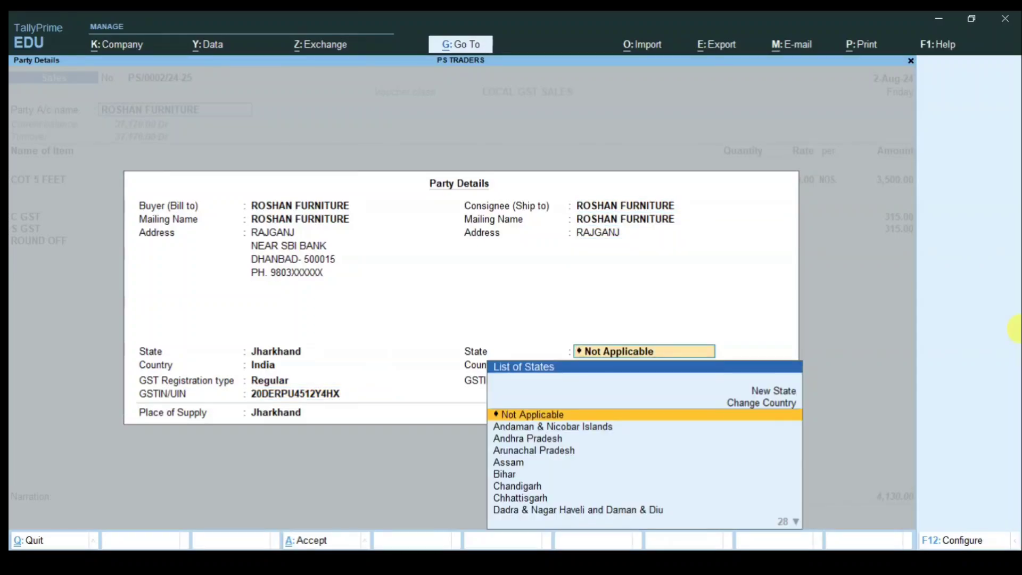
text(jh)
key(Return)
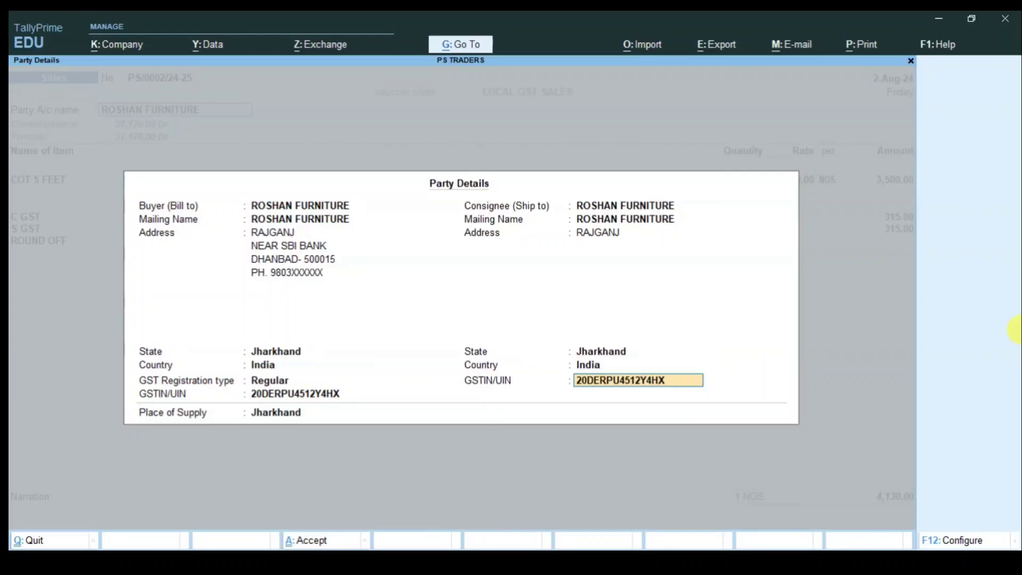
key(Return)
key(Return)
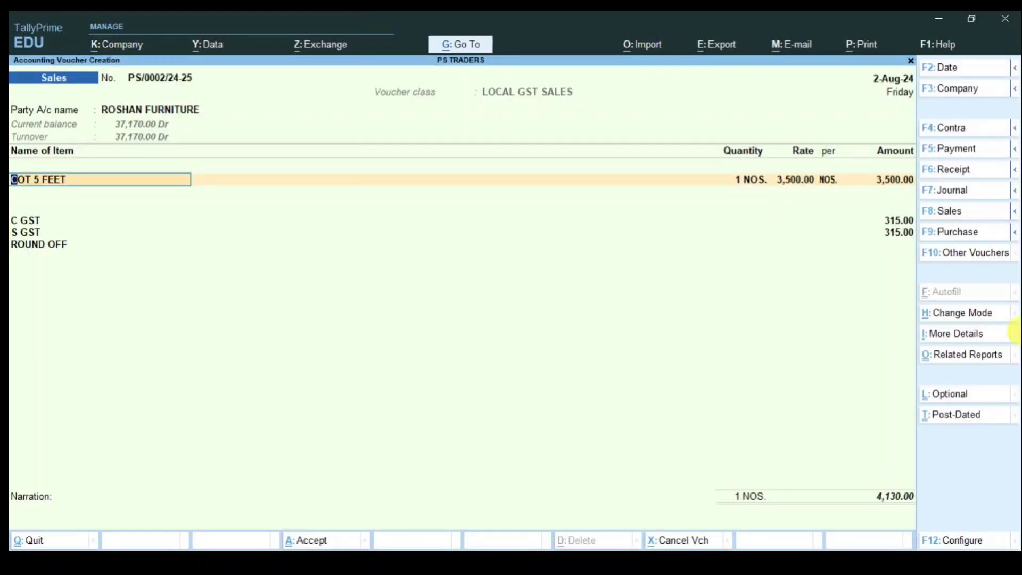
Accept the COT 5 FEET item allocation of 1 NOS. at 3,500.00 against tracking number 2 and order RFPO/100/24-25.
key(Return)
key(Return)
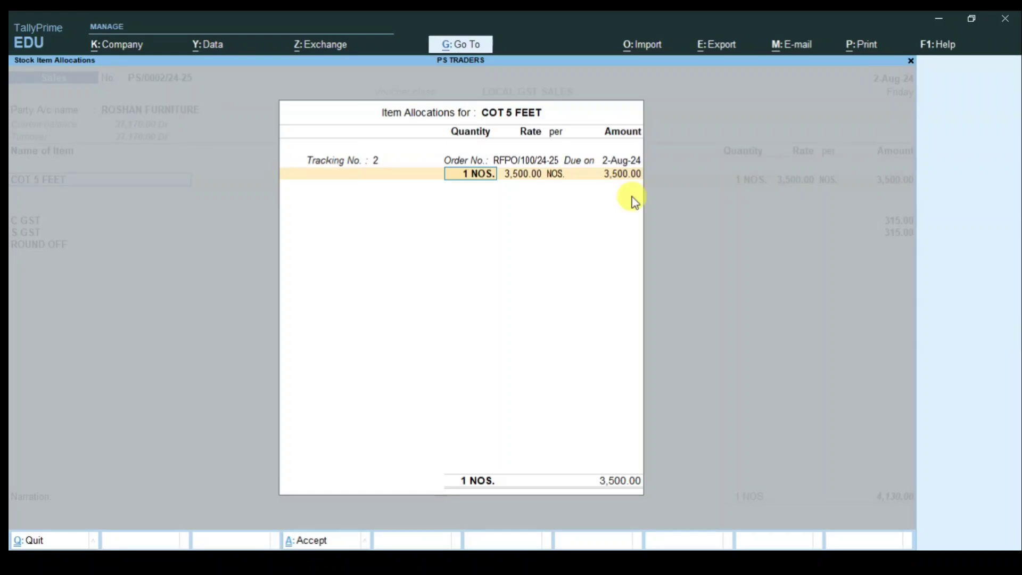
key(Return)
key(Return)
key(Return)
key(Return)
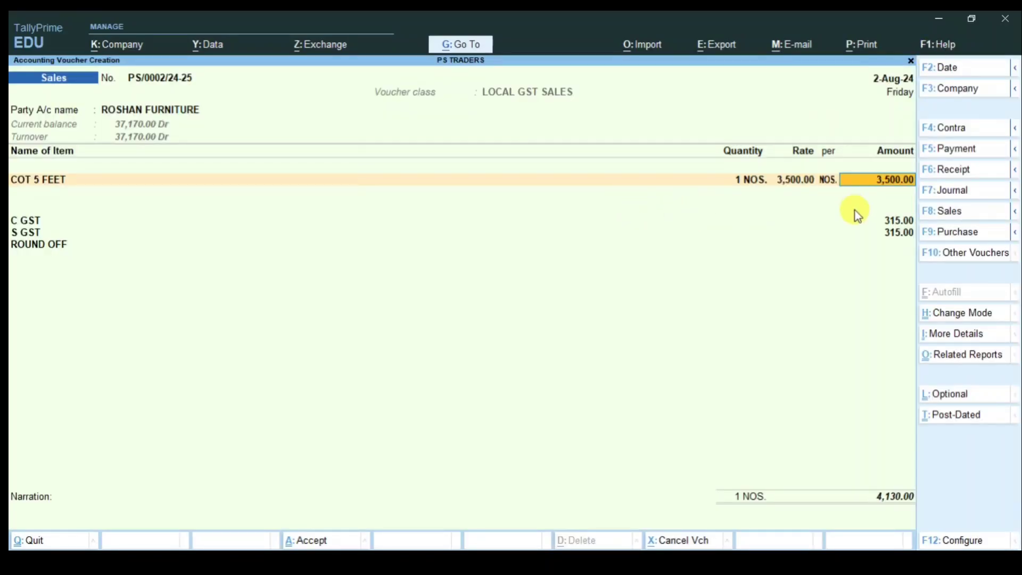
Accept the item and tax amounts, leave the narration blank and save the second sales invoice.
key(Return)
key(Return)
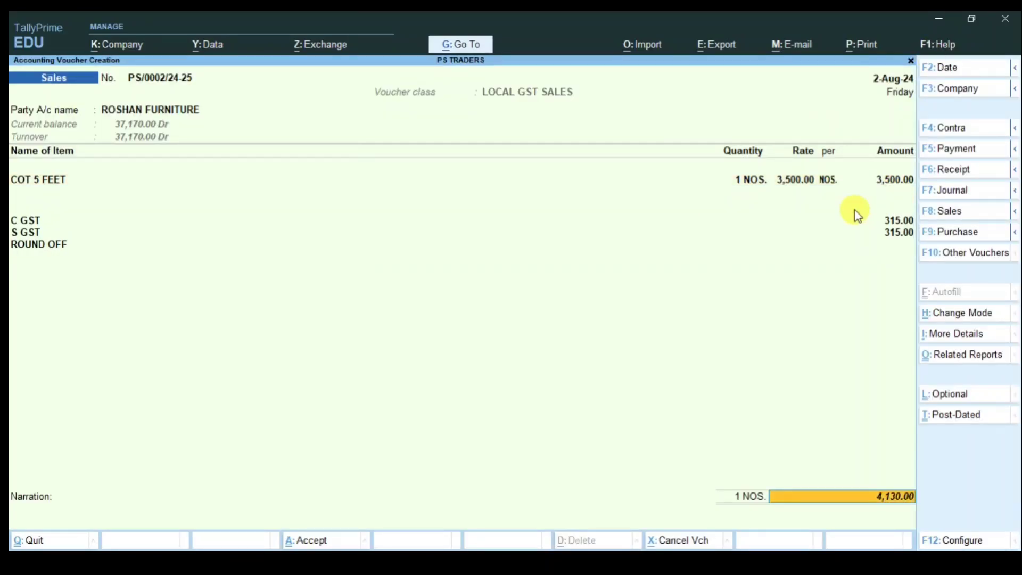
key(Return)
key(Return)
key(Return)
key(Return)
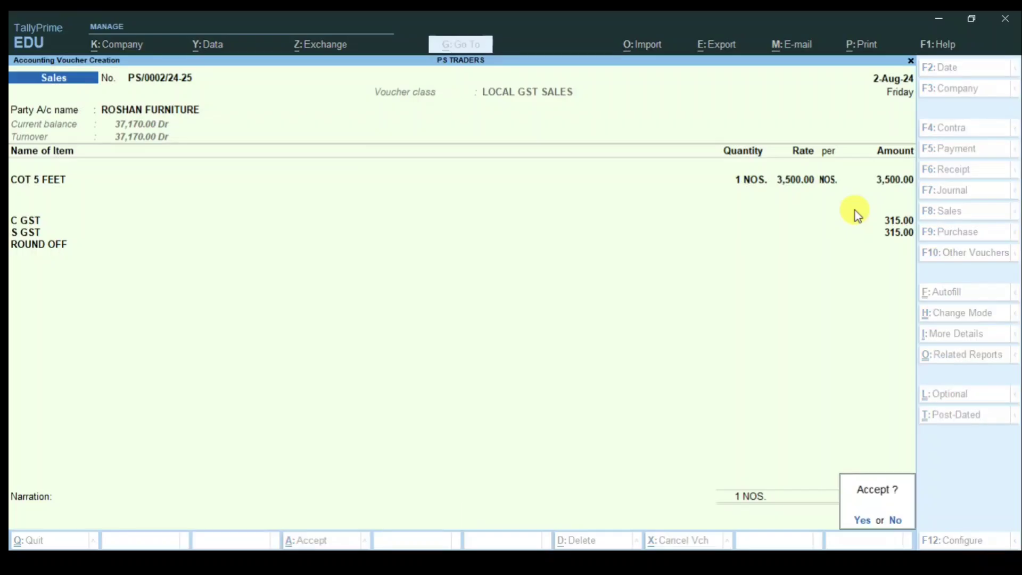
key(Return)
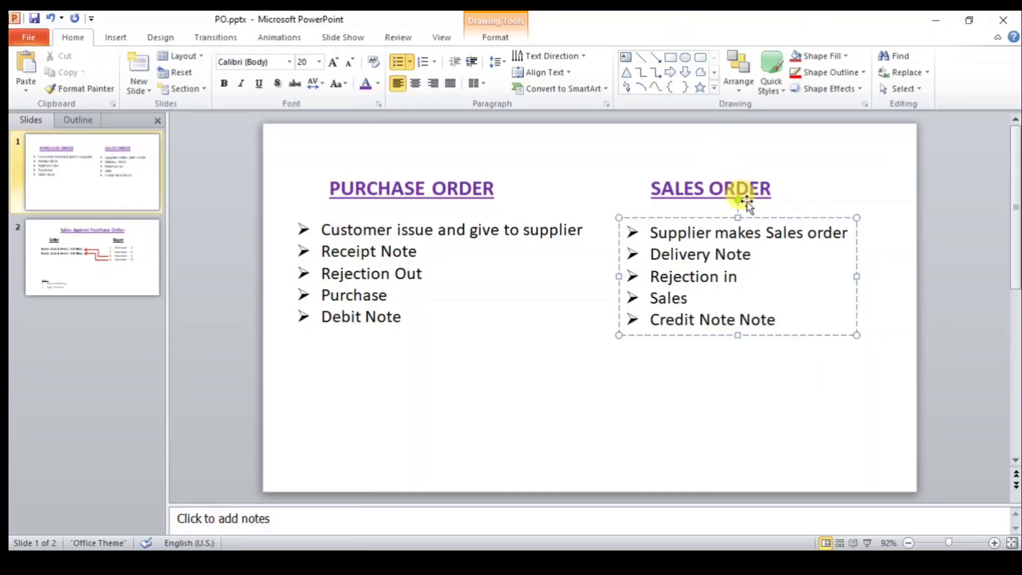
Switch to the PowerPoint slide and compare its Purchase and Debit Note stages with the Sales and Credit Note stages.
drag(644, 297, 701, 297)
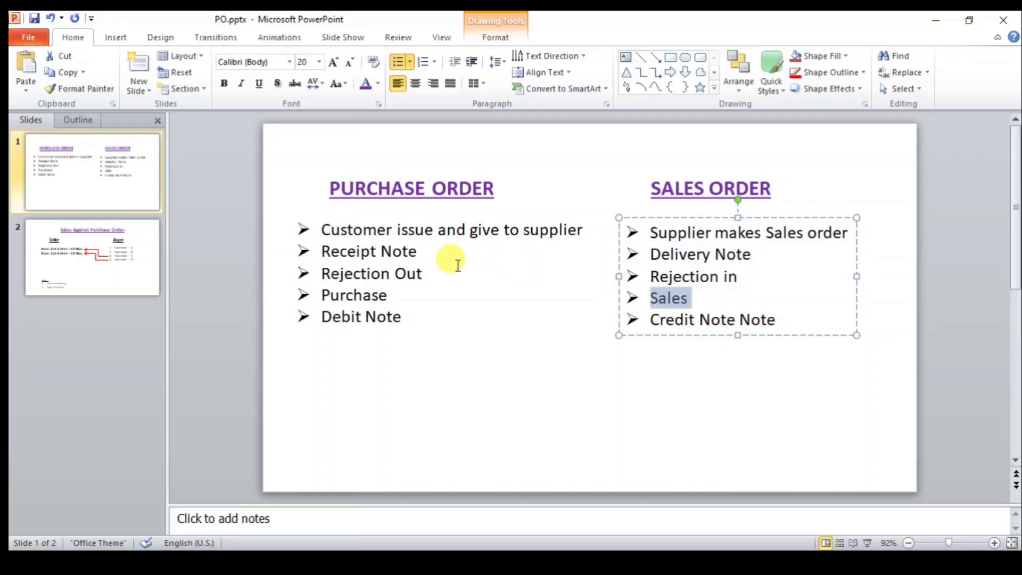
click(367, 296)
drag(319, 295, 402, 296)
click(401, 296)
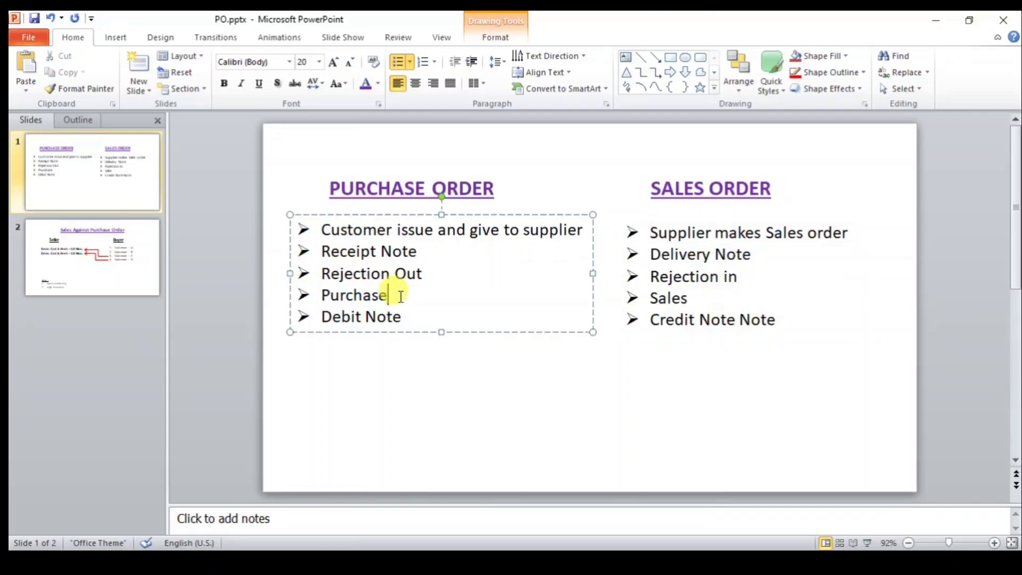
click(692, 301)
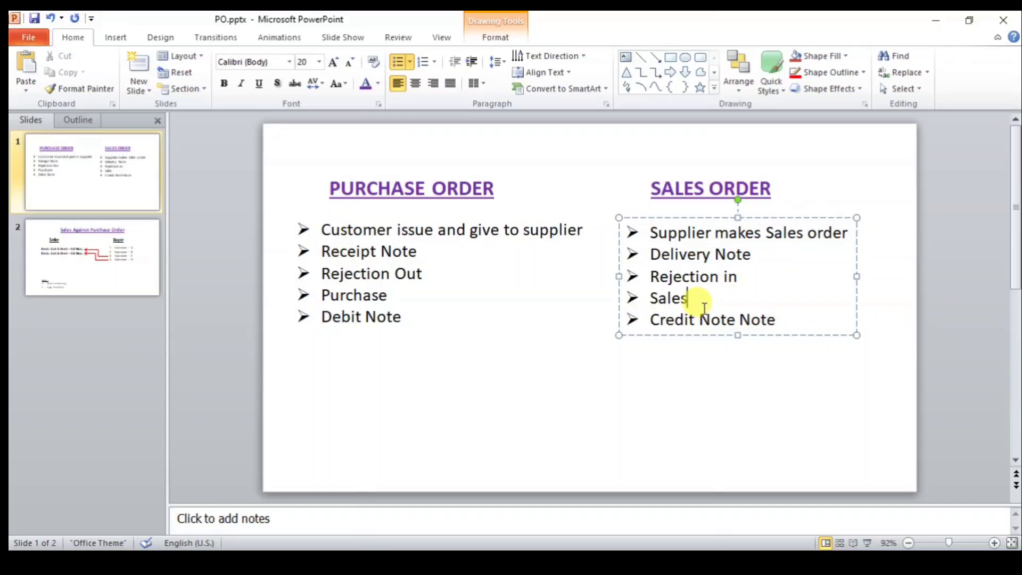
click(406, 318)
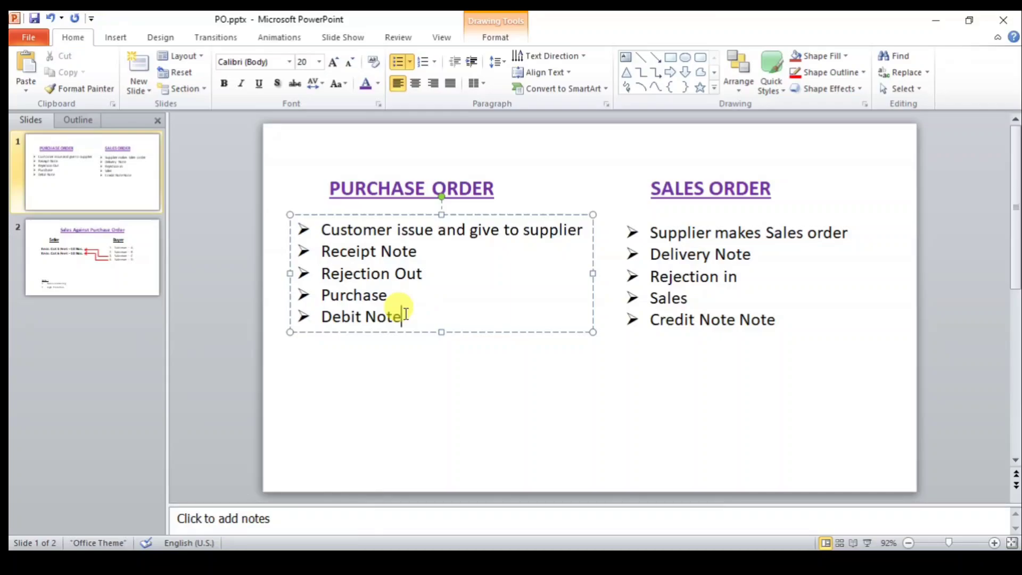
drag(411, 318, 322, 316)
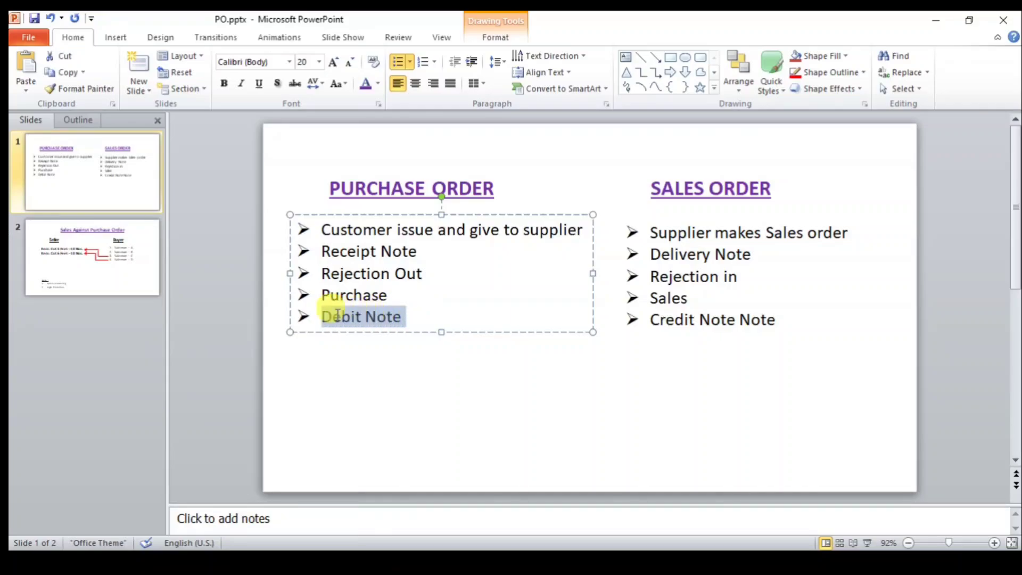
click(694, 322)
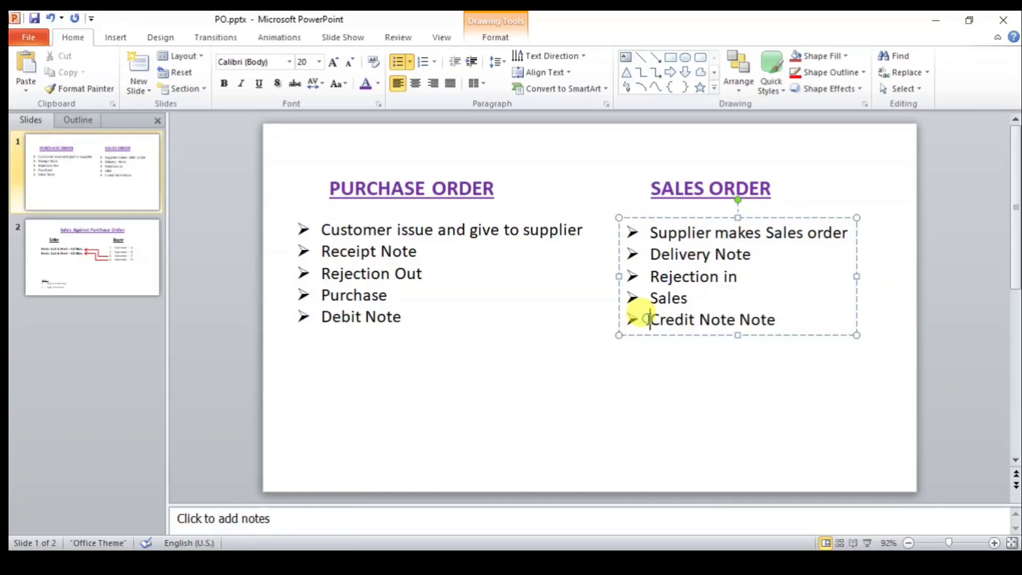
drag(647, 319, 817, 322)
click(781, 381)
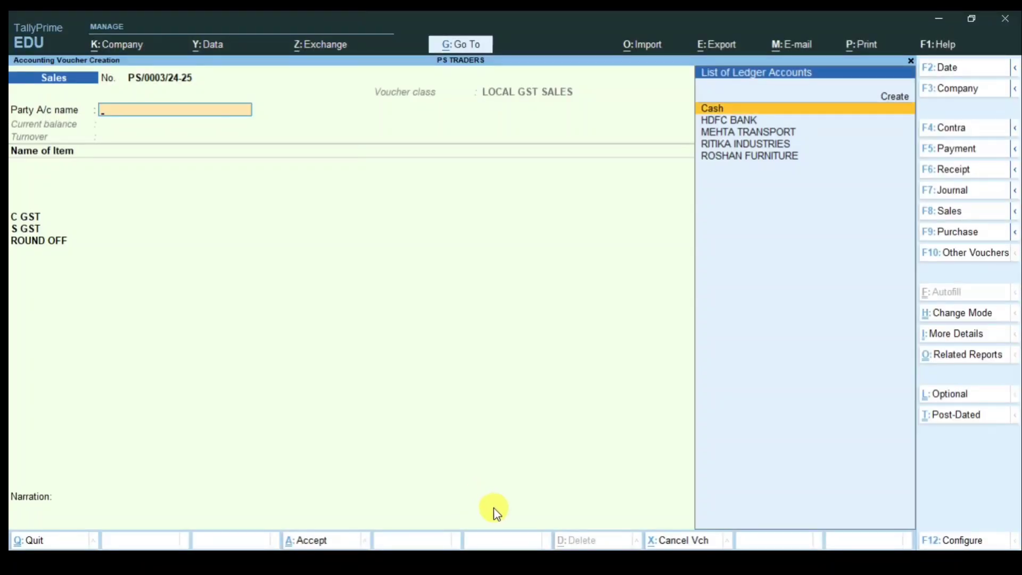
Return to TallyPrime, quit the blank sales voucher, examine ROSHAN FURNITURE's ledger vouchers and close the report.
key(Escape)
key(y)
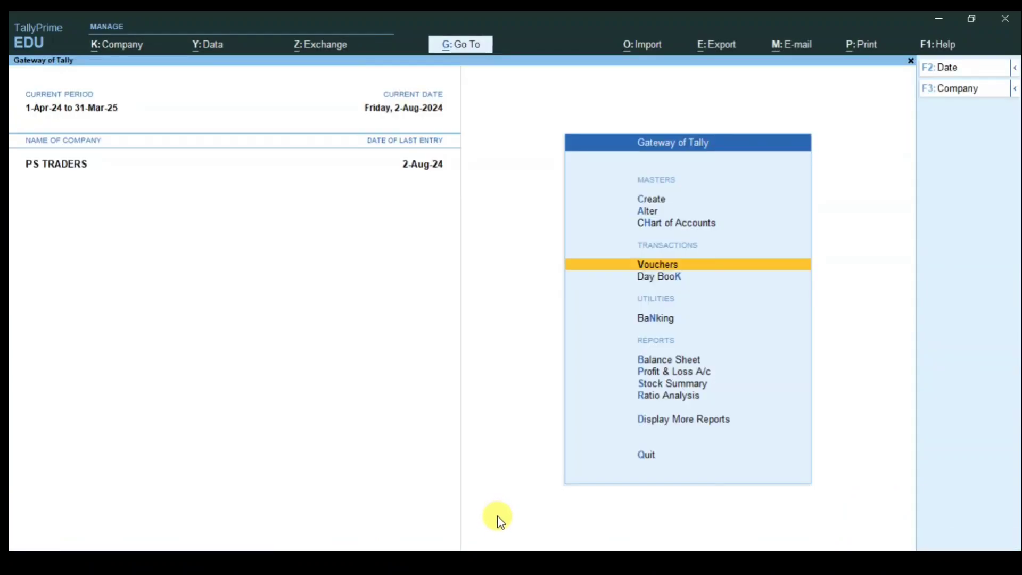
key(d)
text(al)
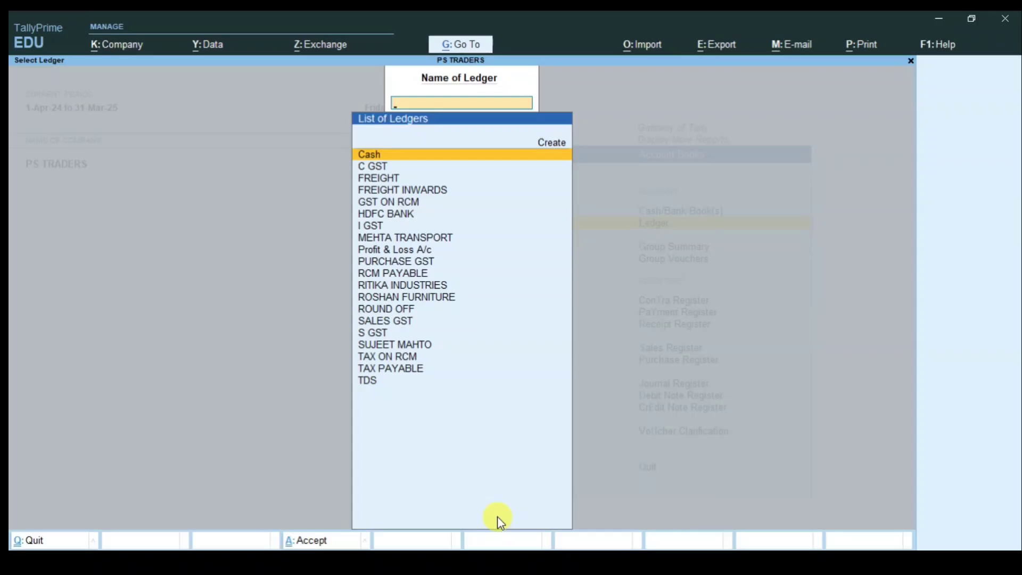
text(ROS)
key(Return)
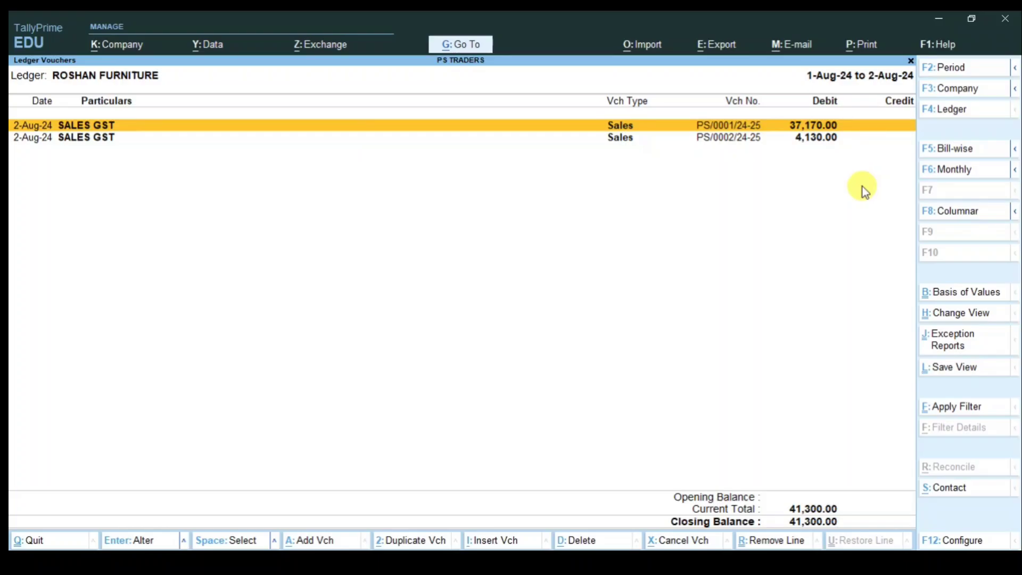
key(Escape)
key(Escape)
key(Escape)
key(Escape)
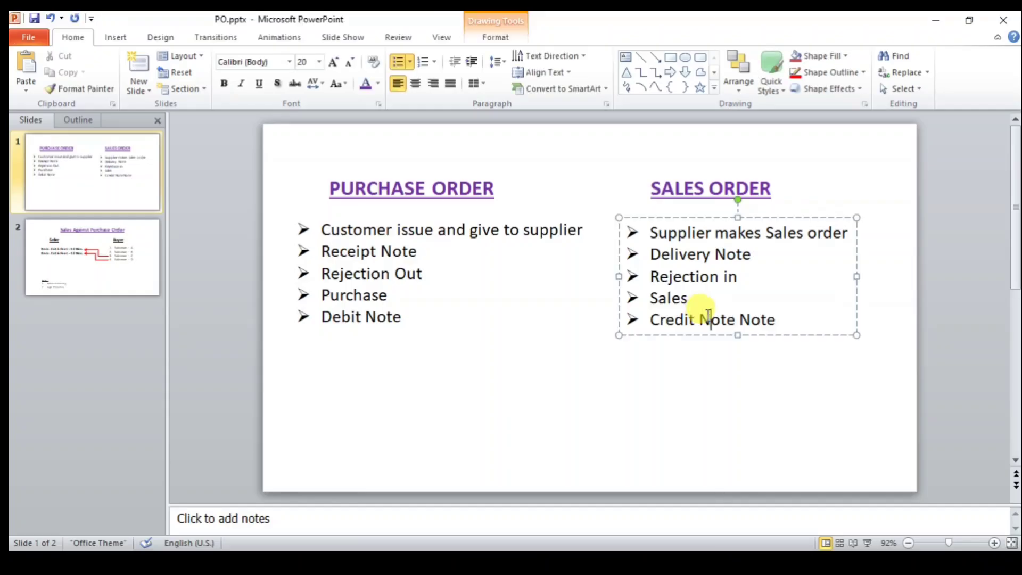
Switch to the PowerPoint slide and review the Debit Note entry against the Credit Note entry.
click(402, 317)
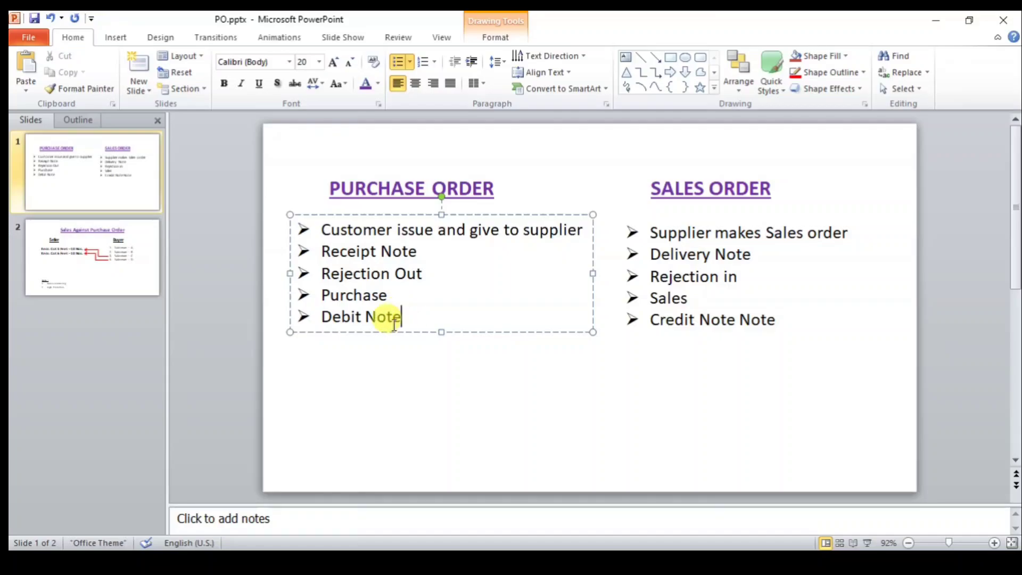
drag(321, 315, 403, 315)
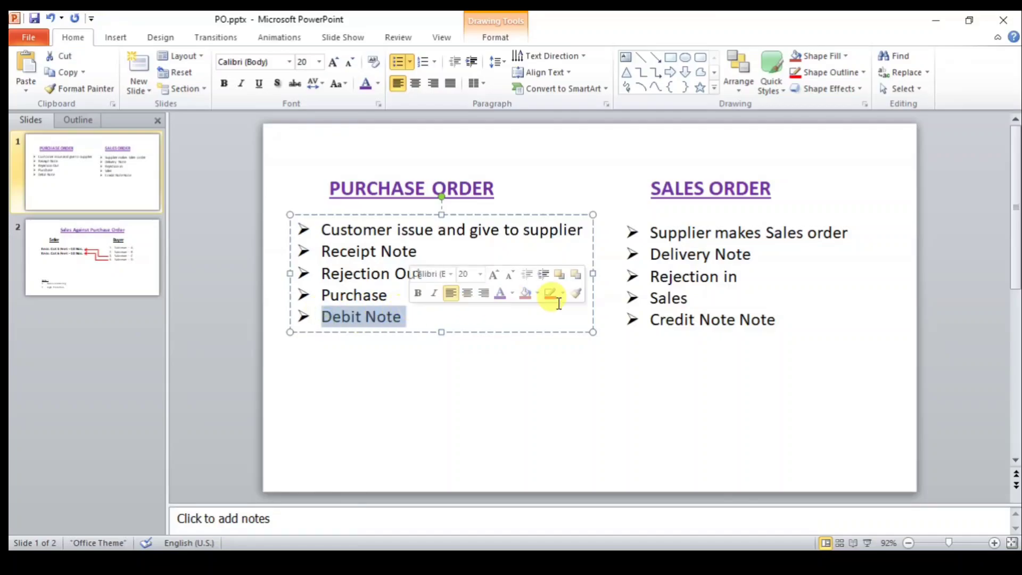
click(686, 303)
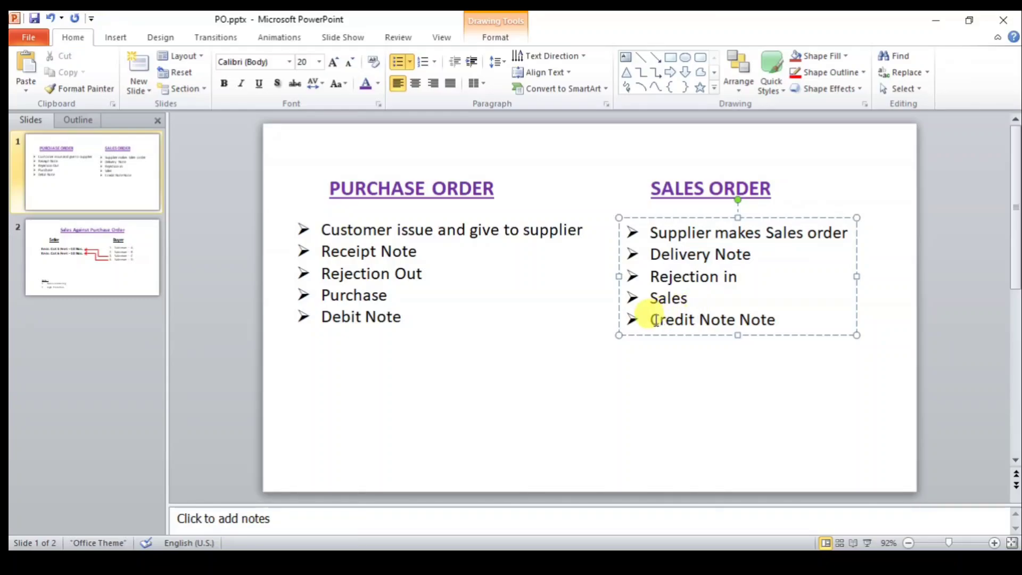
drag(655, 319, 775, 319)
click(751, 319)
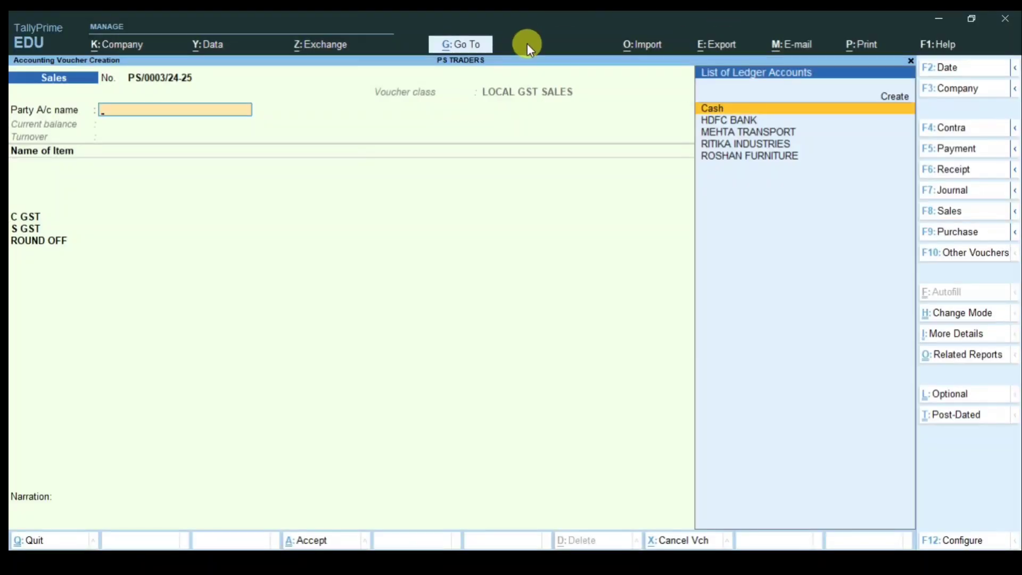
Switch to TallyPrime, change the voucher type to Credit Note and set ROSHAN FURNITURE as the party.
click(968, 261)
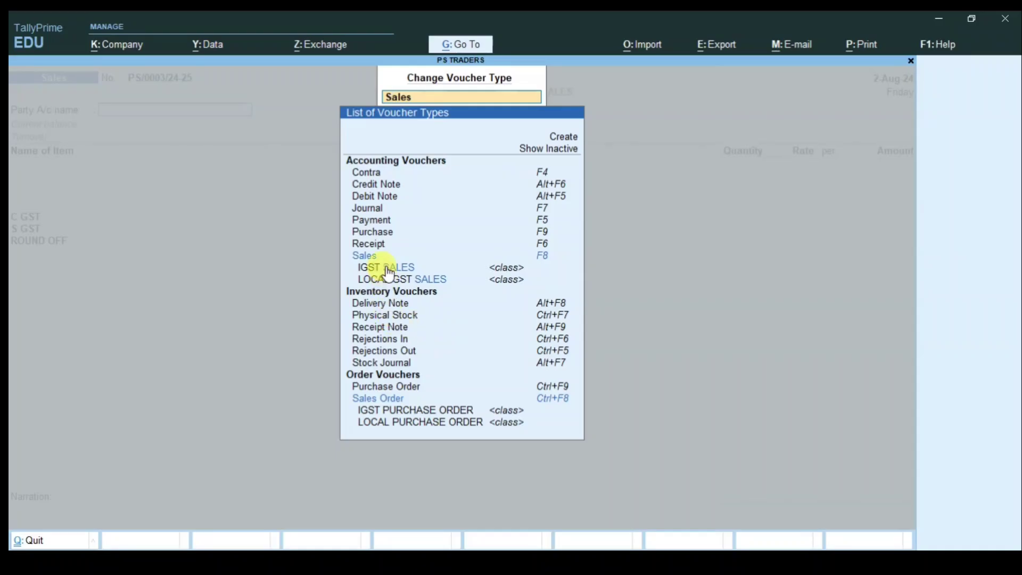
click(367, 185)
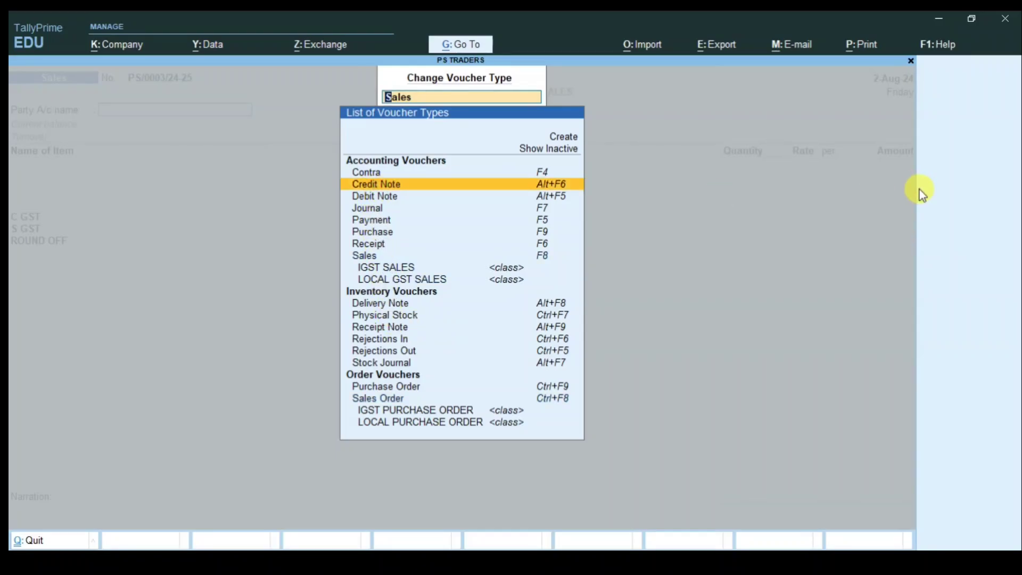
key(Return)
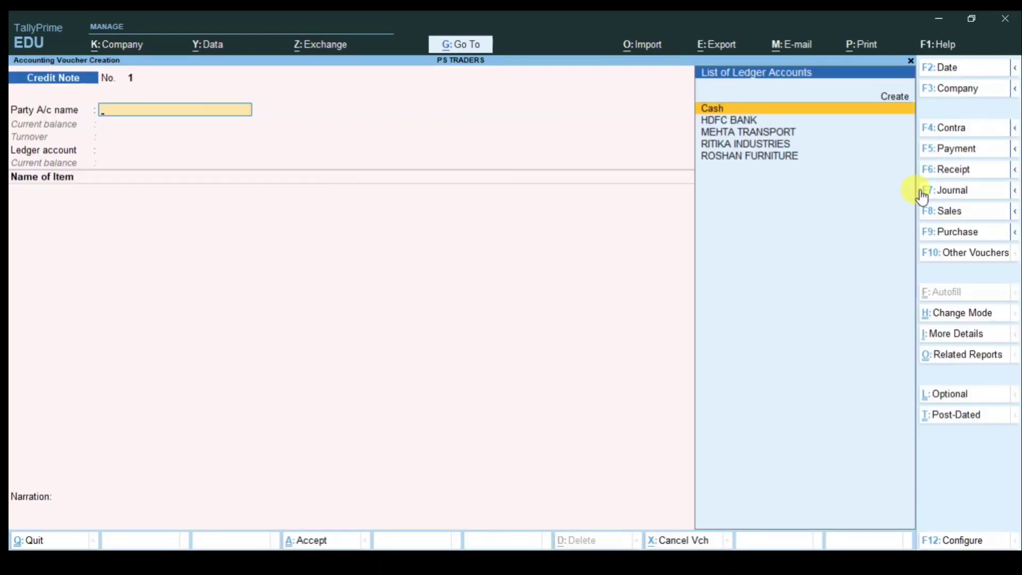
key(Down)
key(Down)
key(Down)
key(Down)
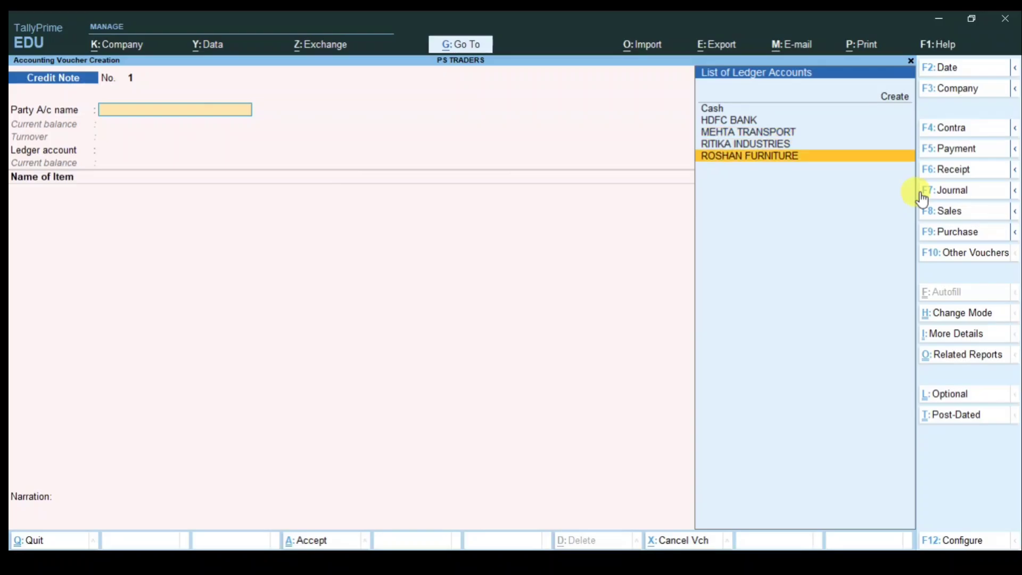
key(Return)
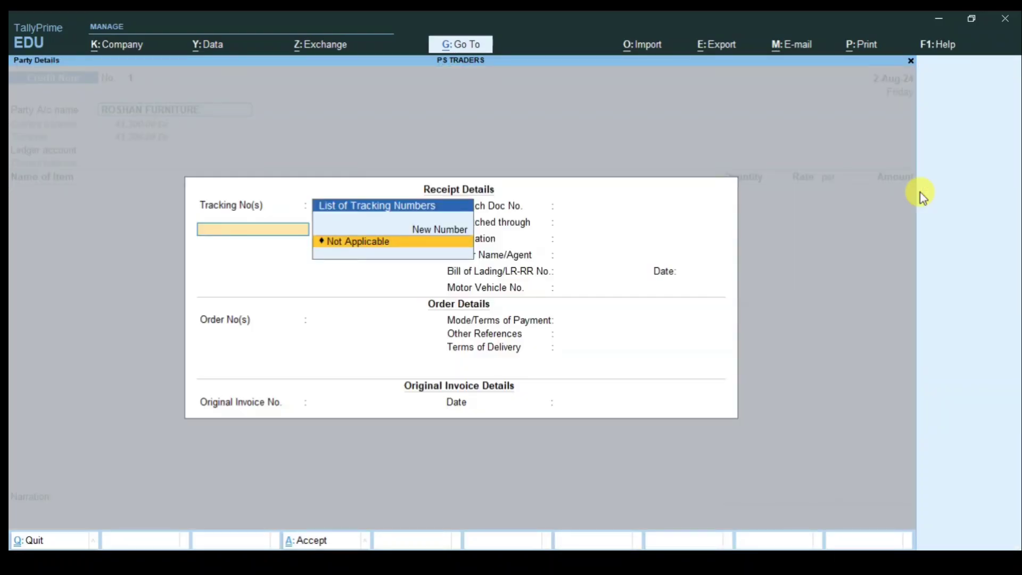
Set the credit note's tracking number to Not Applicable and leave the dispatch details blank.
key(Return)
key(Return)
key(Return)
key(Return)
key(Return)
key(Return)
key(Return)
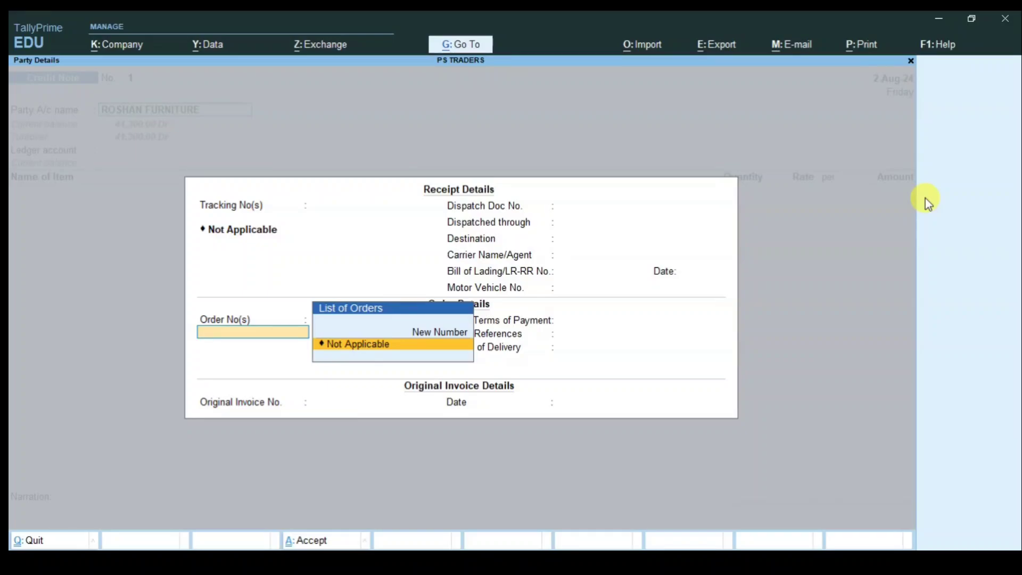
Set the order number to Not Applicable and leave the payment terms and original invoice details blank.
key(Return)
key(Return)
key(Return)
key(Return)
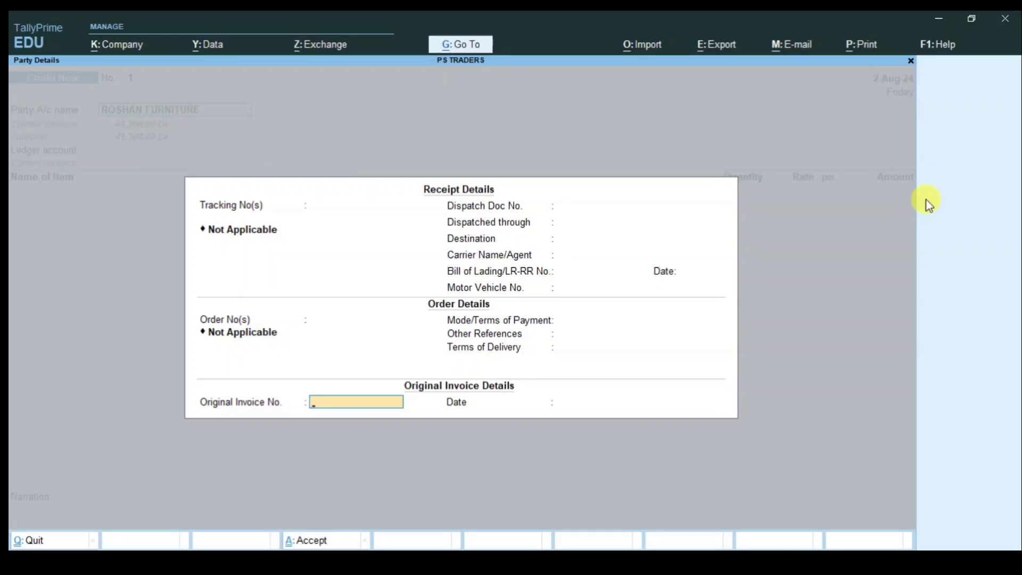
key(Return)
key(Return)
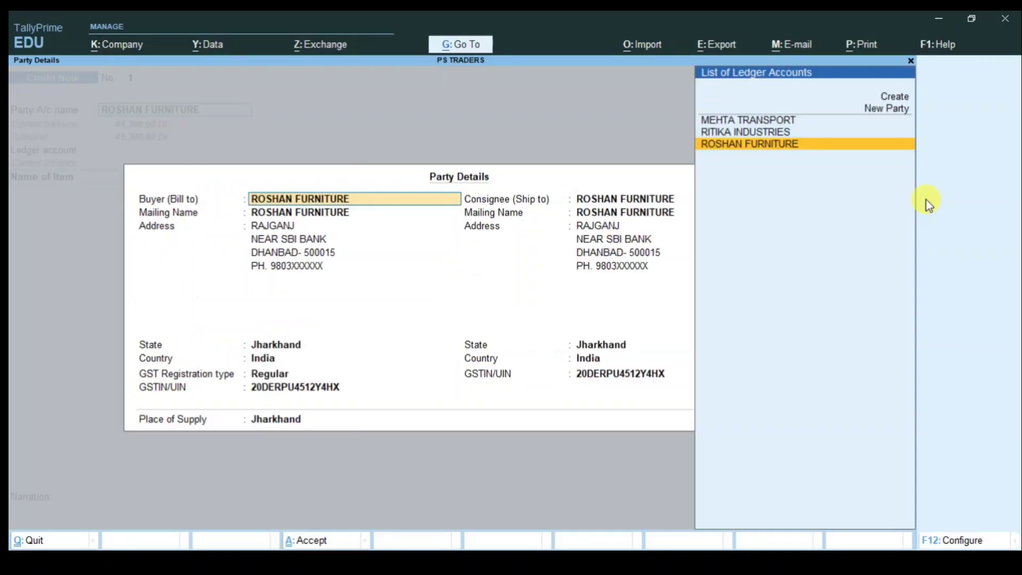
Accept ROSHAN FURNITURE's buyer and consignee details with state Jharkhand, country India and GST registration type Regular.
key(Return)
key(Return)
key(Return)
key(Return)
key(Return)
key(Return)
key(Return)
key(Return)
key(Return)
key(Return)
key(Return)
key(Return)
key(Return)
key(Return)
key(Return)
key(Return)
key(Return)
key(Return)
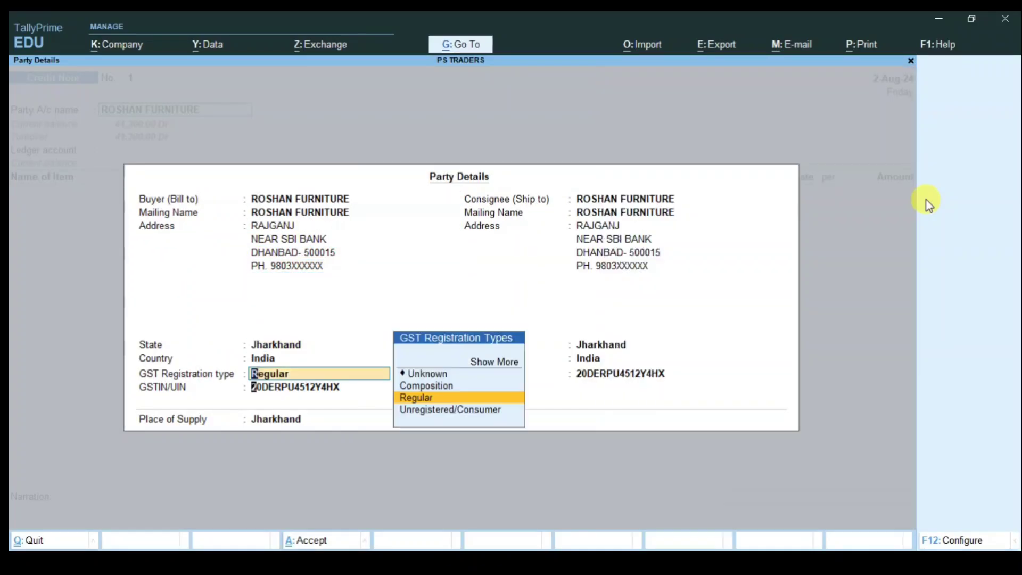
key(Return)
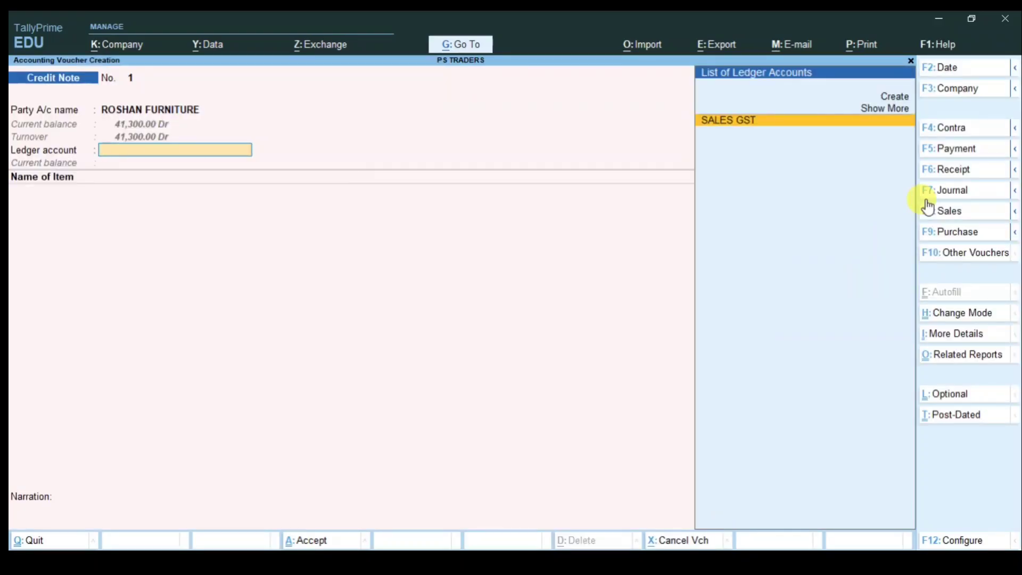
Set SALES GST as the ledger account of the credit note.
key(Return)
key(BackSpace)
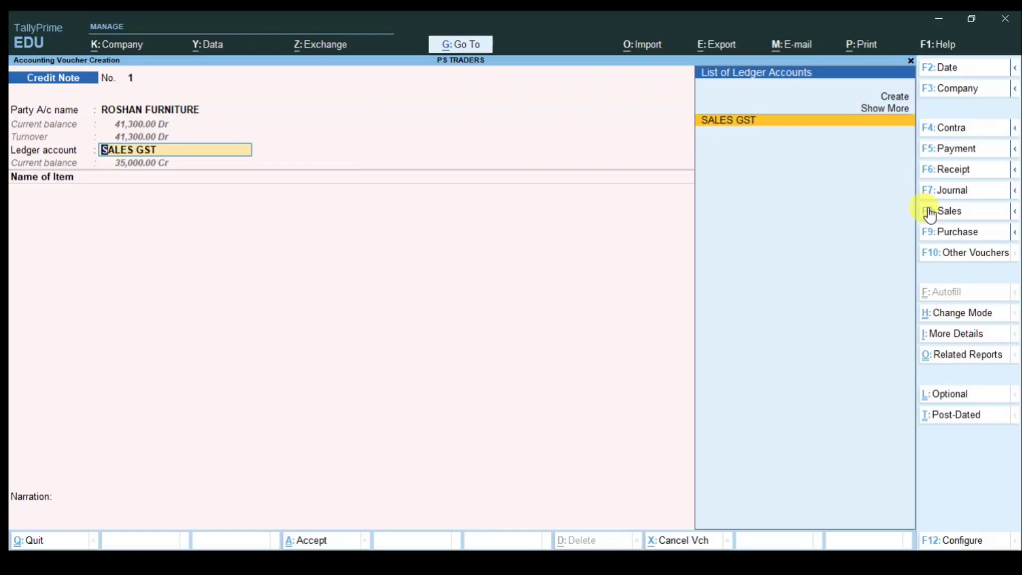
key(Return)
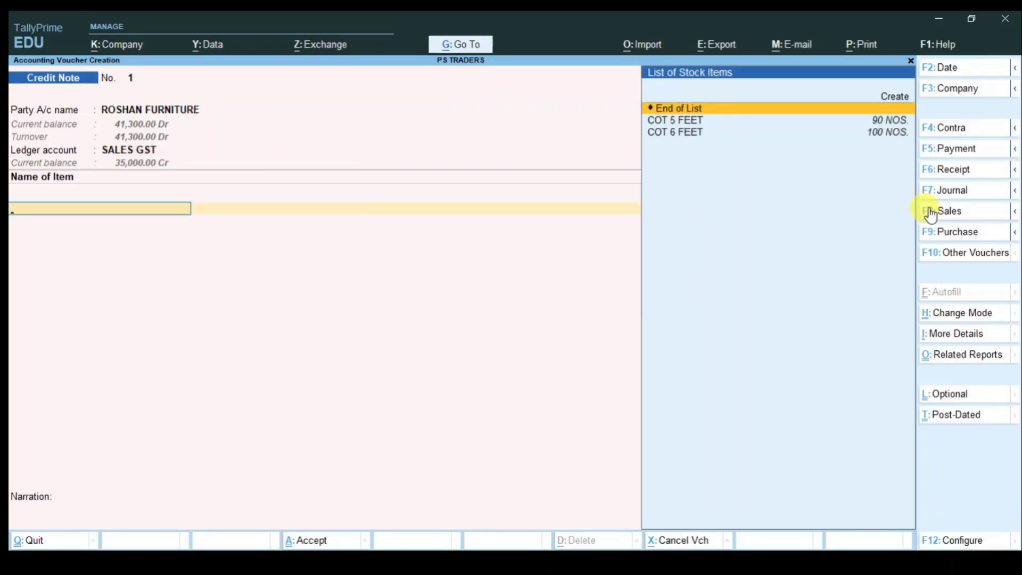
Add COT 5 FEET to the credit note with its tracking number and order number both Not Applicable.
key(Down)
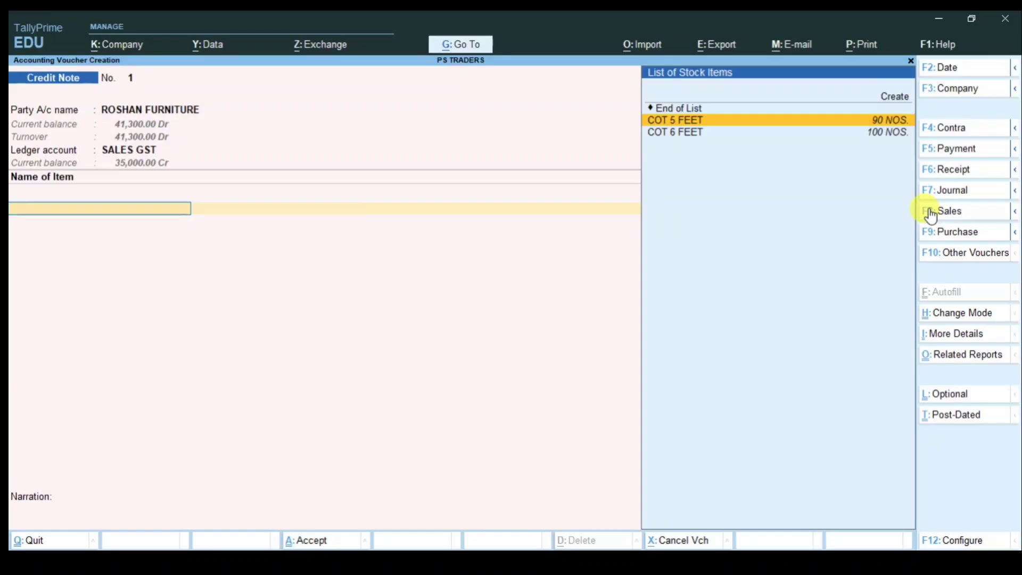
key(Return)
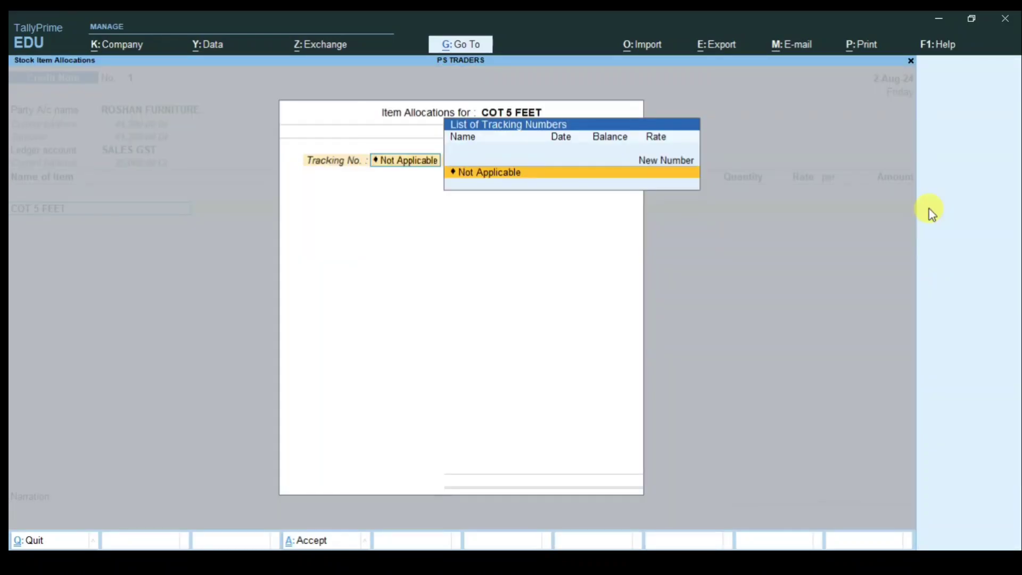
key(Return)
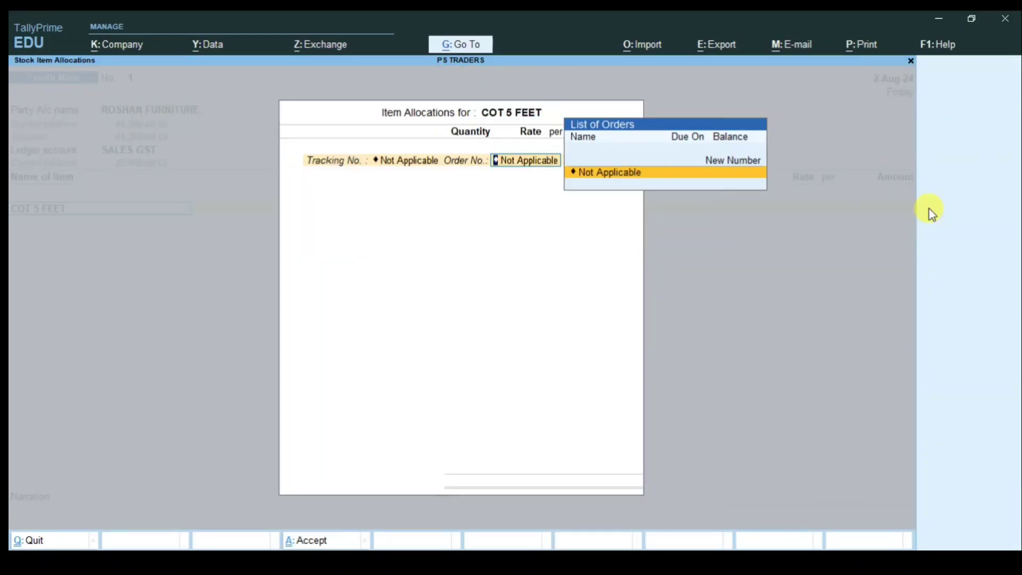
key(Return)
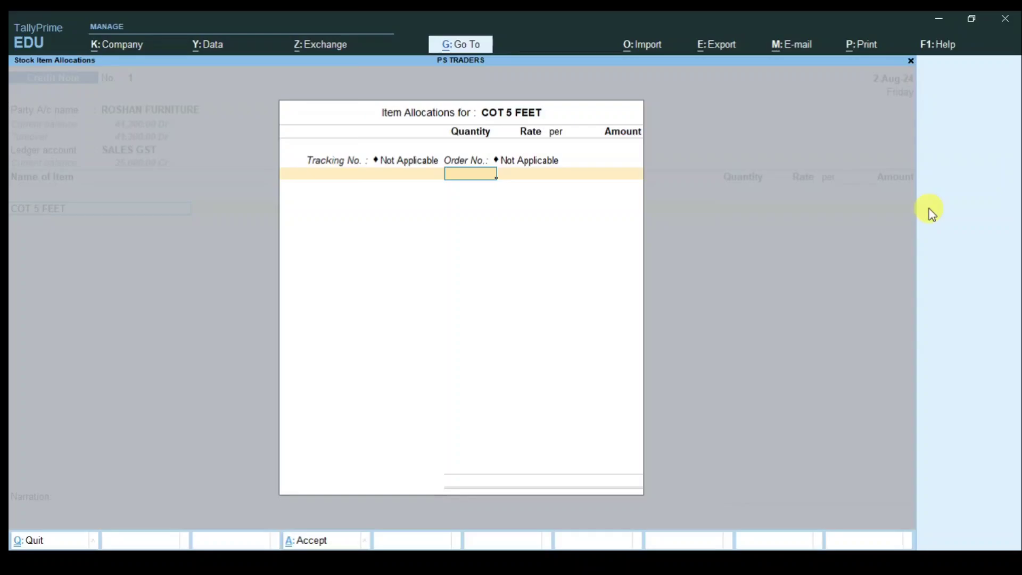
Enter a quantity of 1 NOS. at rate 3,500.00 for COT 5 FEET and accept the GST rate details As per Masters/Company.
text(1)
key(Return)
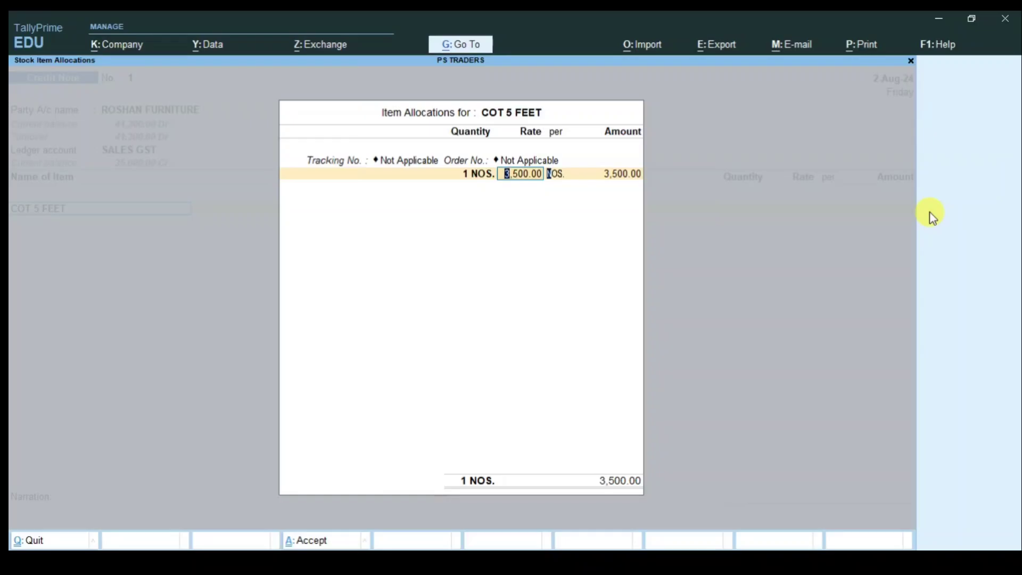
key(Return)
key(Return)
key(Return)
key(Return)
key(Return)
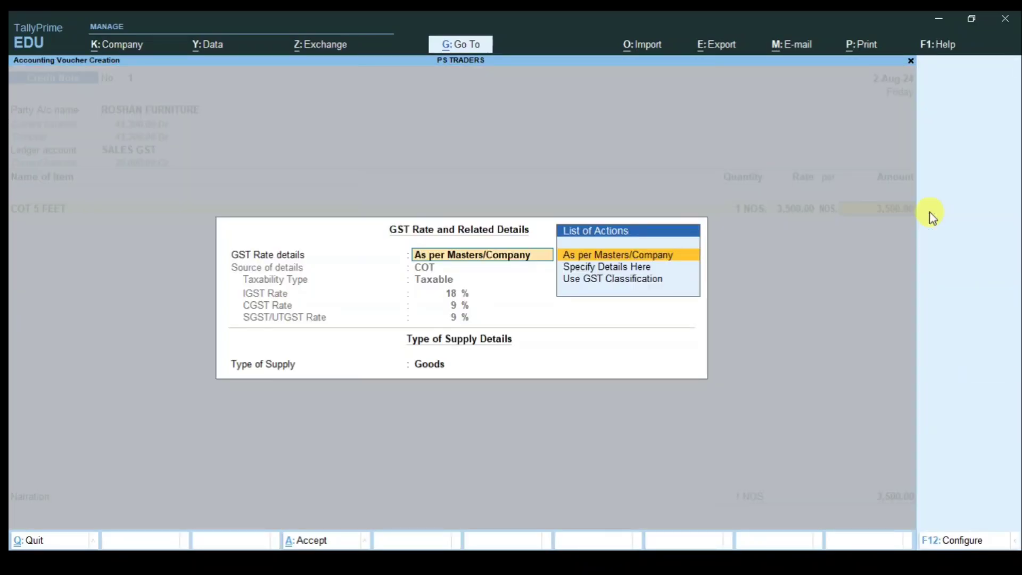
key(Return)
key(Return)
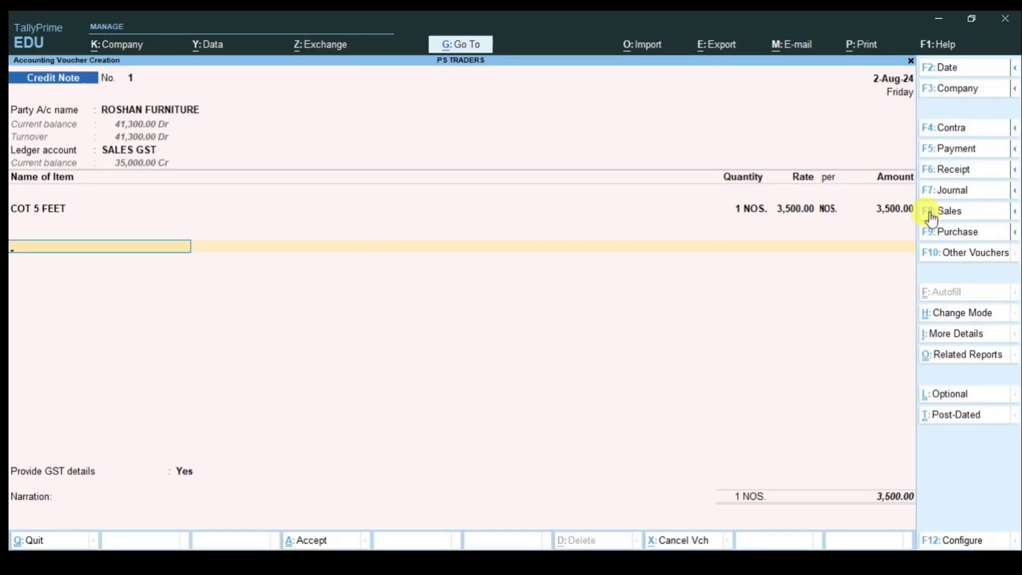
Add the C GST and S GST tax ledgers to the credit note, leaving the ledger descriptions blank.
text(CGS)
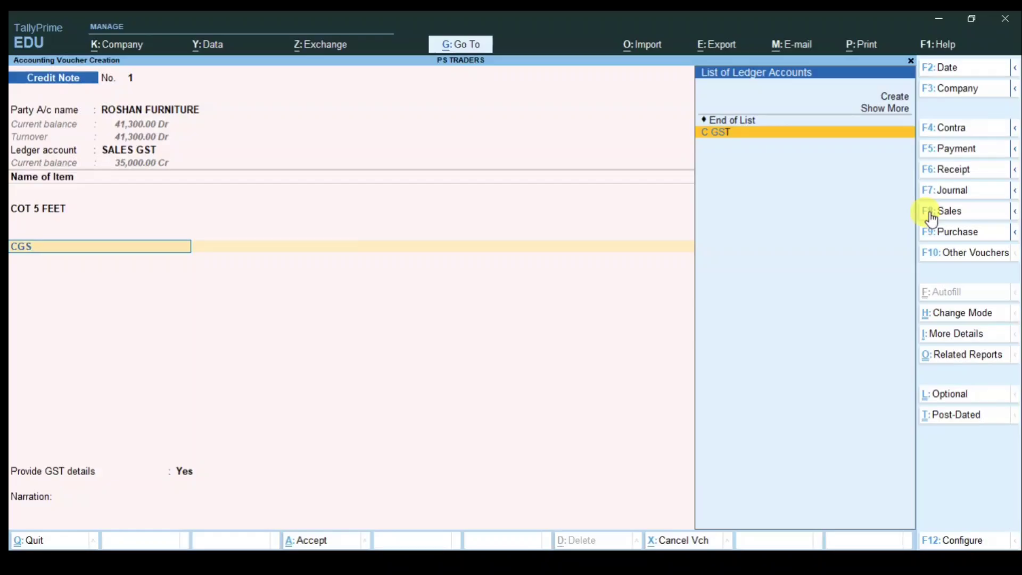
key(Return)
key(Return)
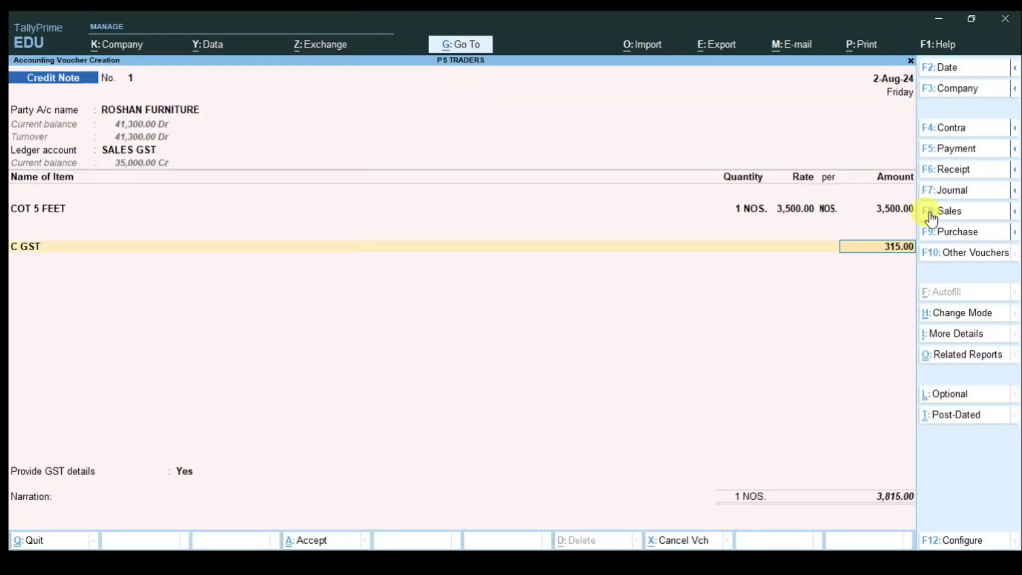
key(Return)
text(SGS)
key(Return)
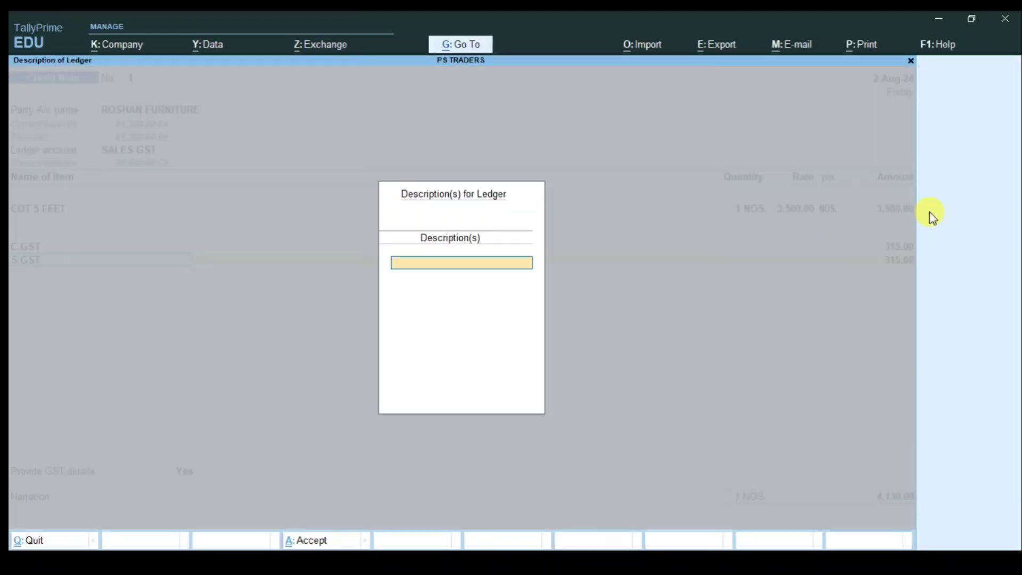
key(Return)
key(Return)
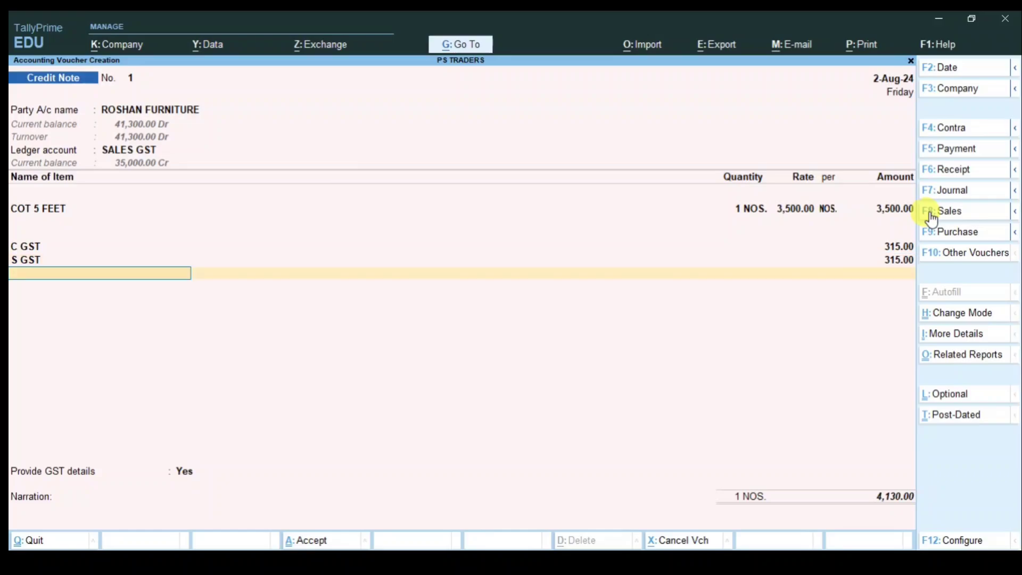
End the tax ledger entries and set Provide GST details to No.
key(Return)
key(Up)
key(Return)
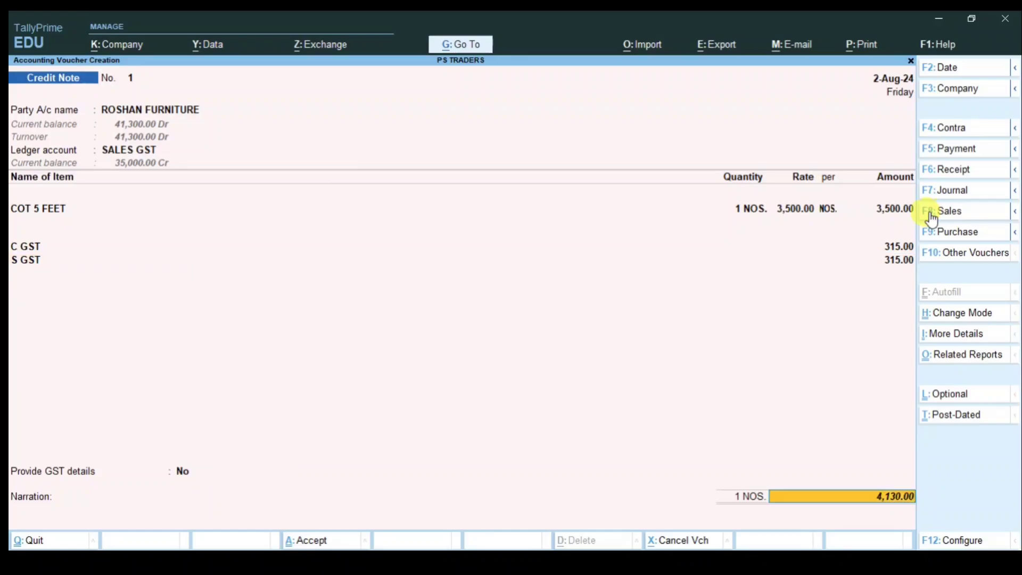
Allocate the 4,130.00 credit as Agst Ref to ROSHAN FURNITURE's pending bill of 2-Aug-24 and save the credit note without narration.
key(Return)
key(Return)
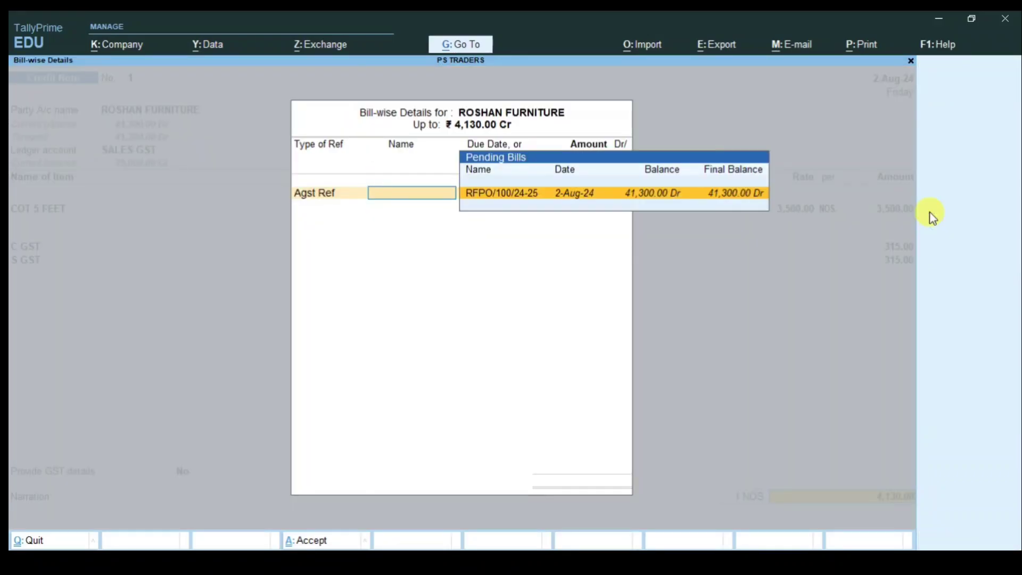
key(BackSpace)
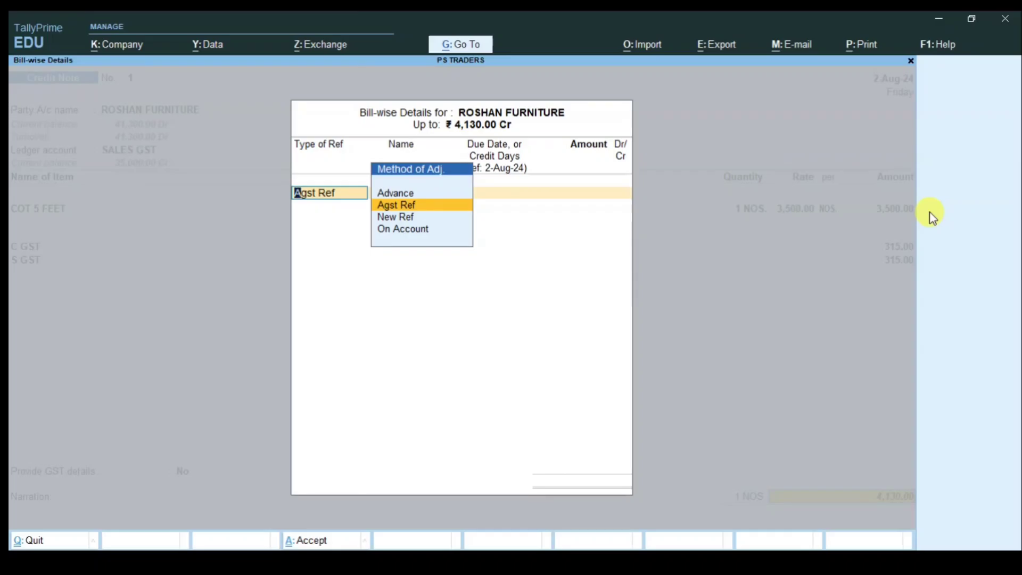
key(Return)
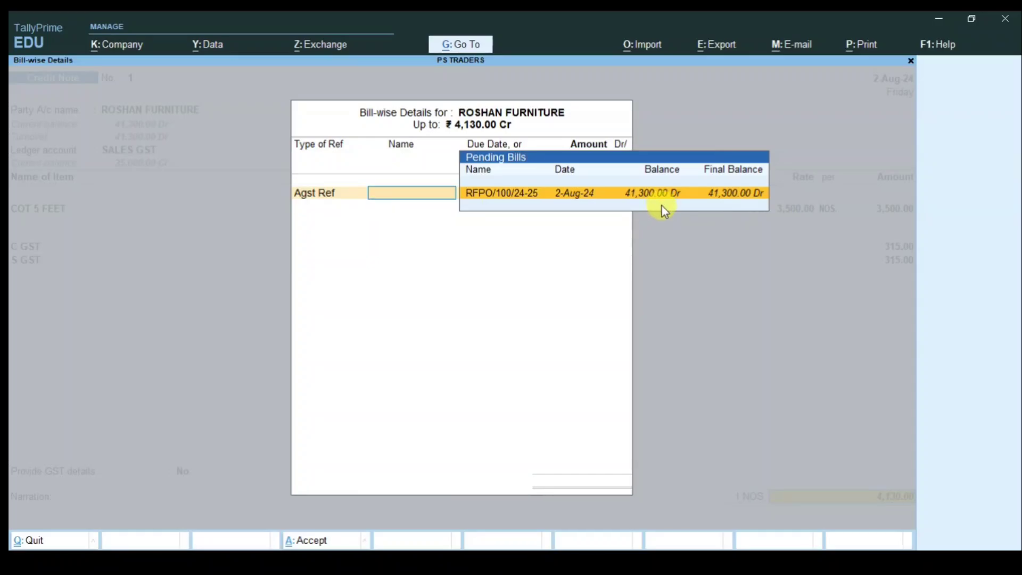
key(Return)
key(Return)
key(Return)
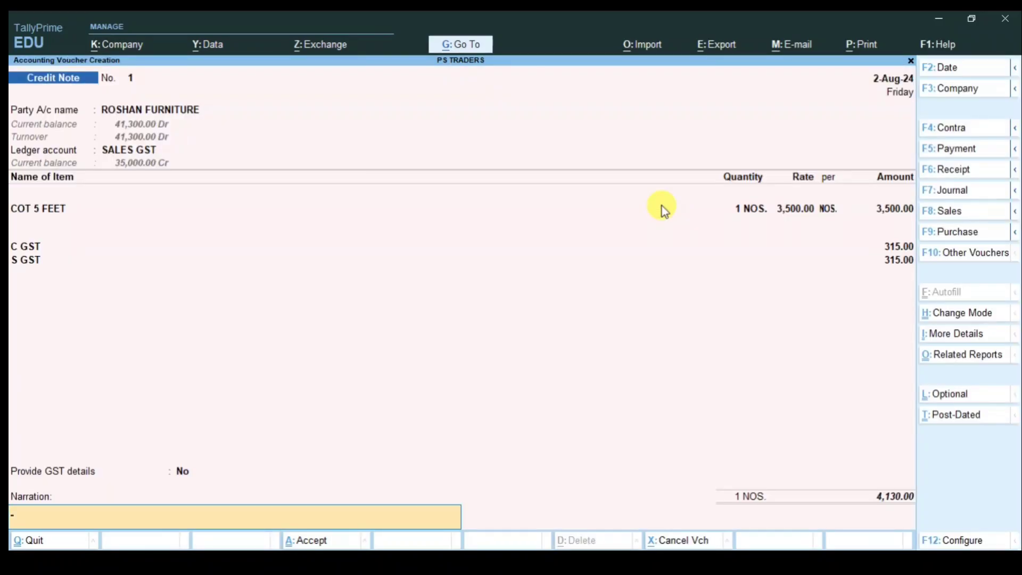
key(Return)
key(Return)
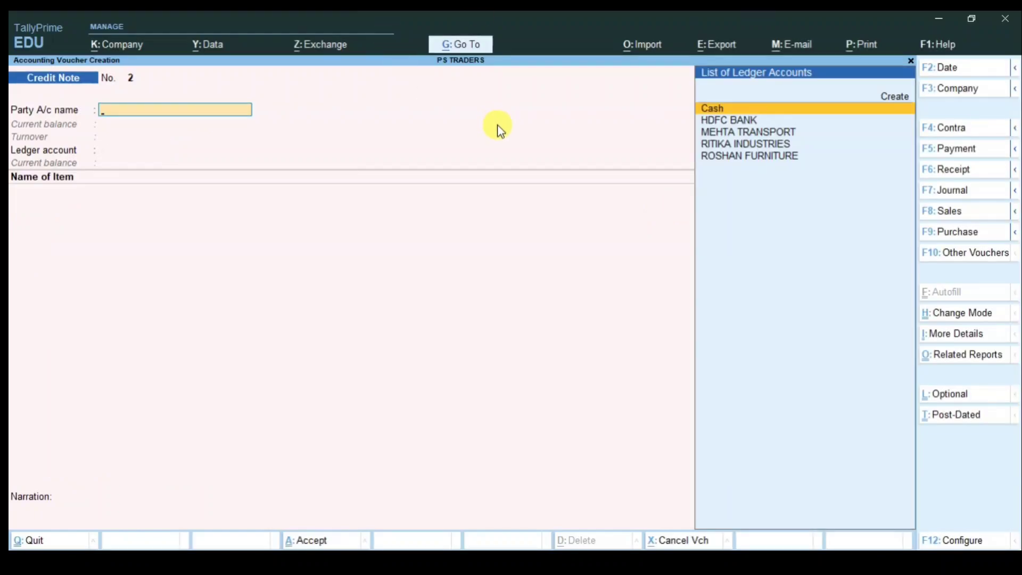
Reopen the saved ROSHAN FURNITURE credit note and display its print preview.
key(Page_Up)
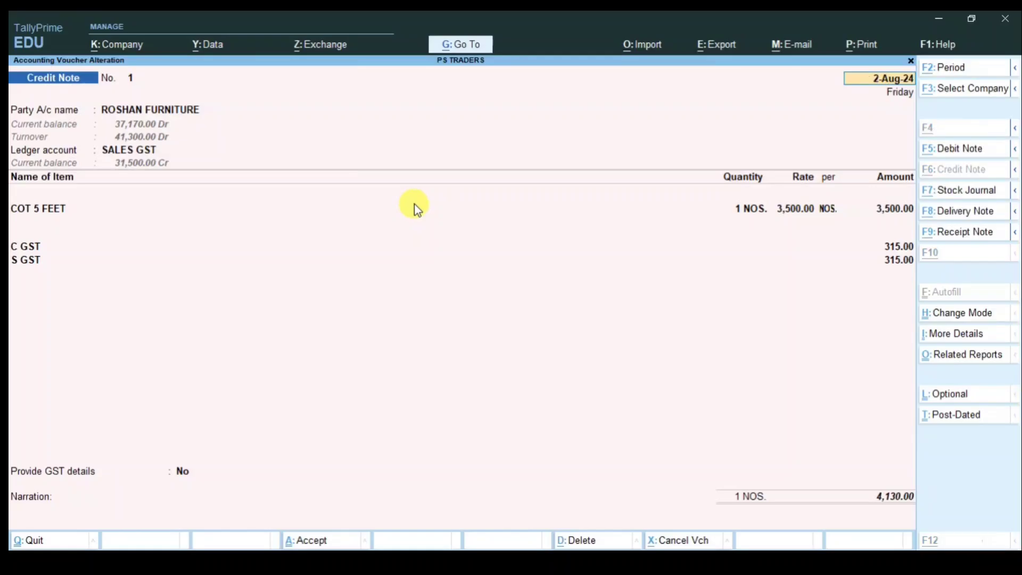
key(alt+p)
key(Return)
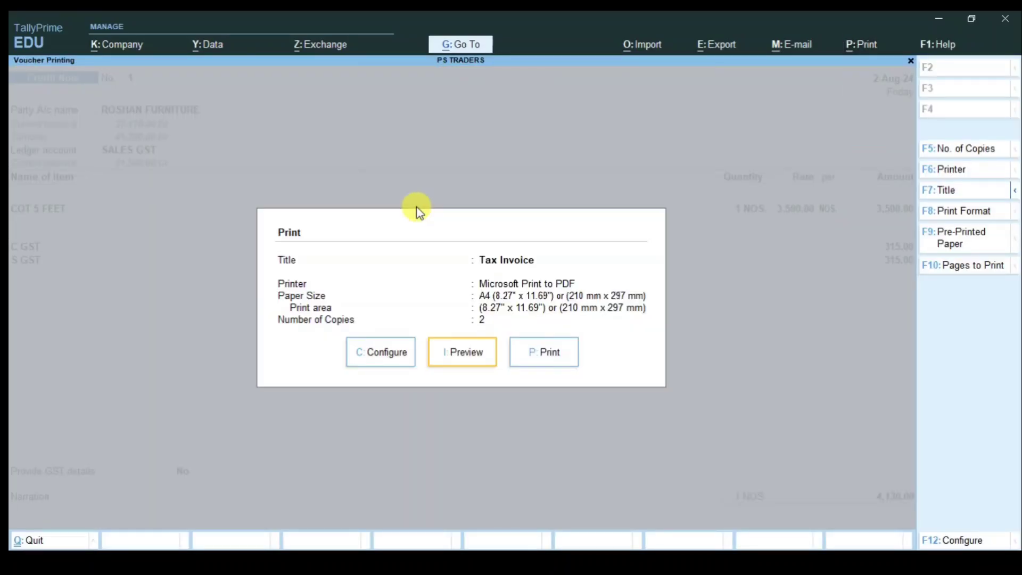
key(Return)
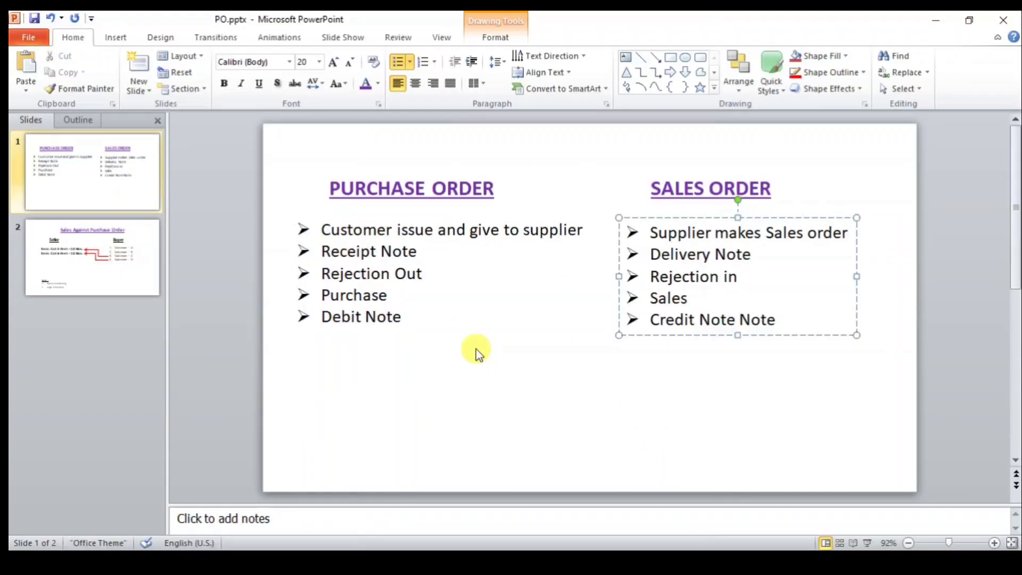
Review the Debit Note entry in the PURCHASE ORDER list on slide 1 of PO.pptx in PowerPoint.
click(356, 316)
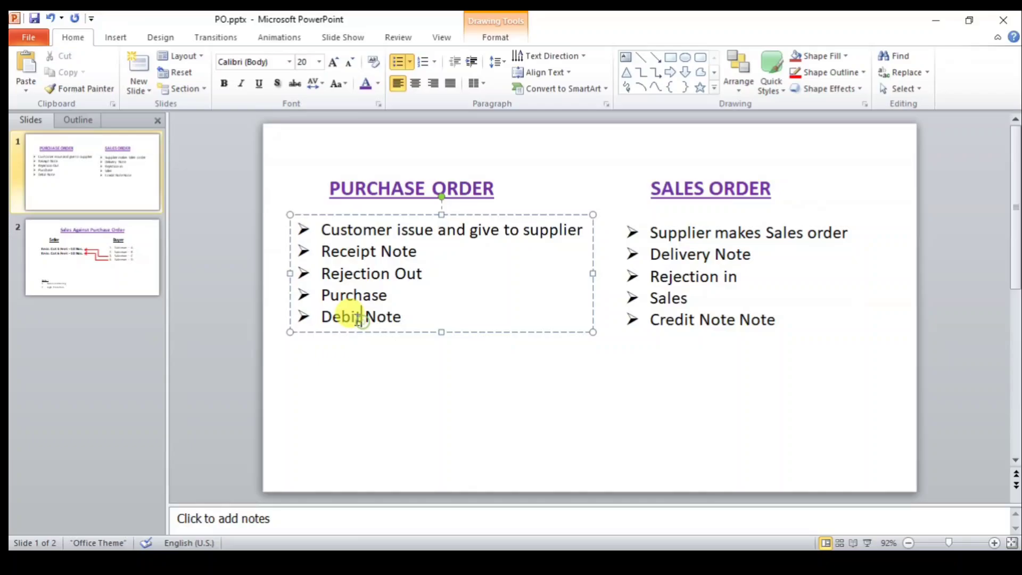
double_click(331, 316)
click(627, 405)
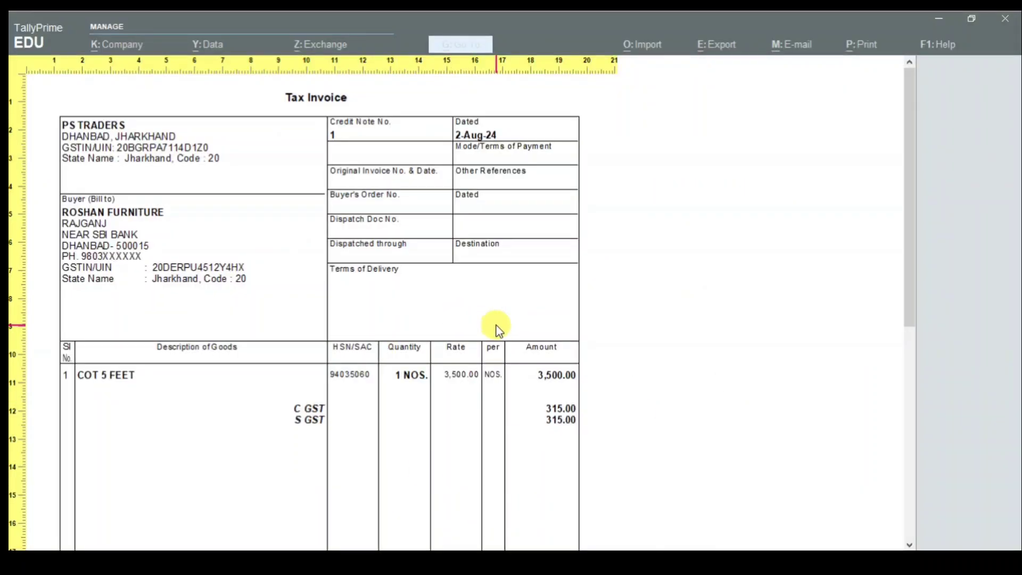
Return to TallyPrime, close the credit note's print preview and voucher screens, and go back to the Gateway of Tally.
click(647, 263)
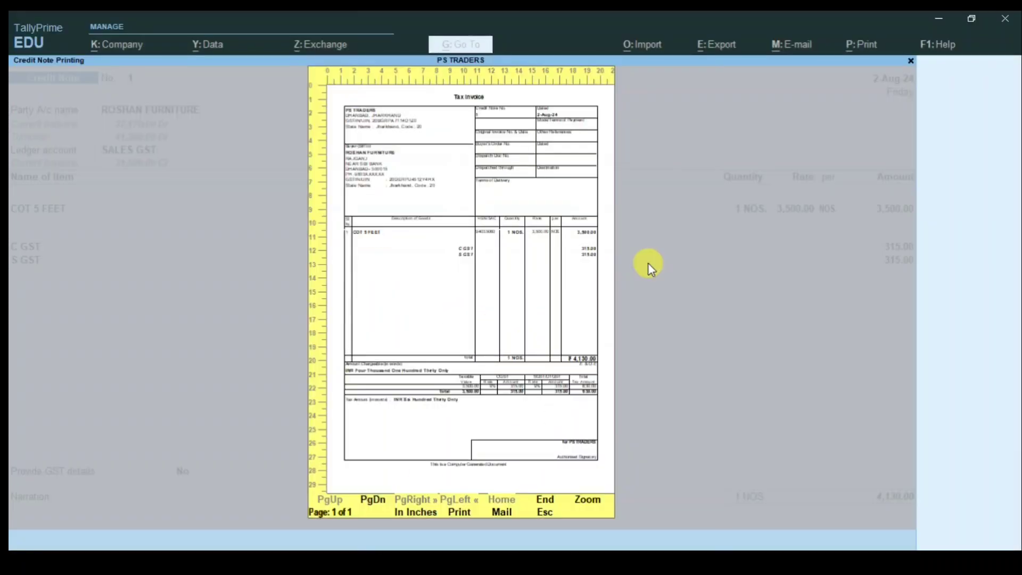
key(Escape)
key(Escape)
key(Escape)
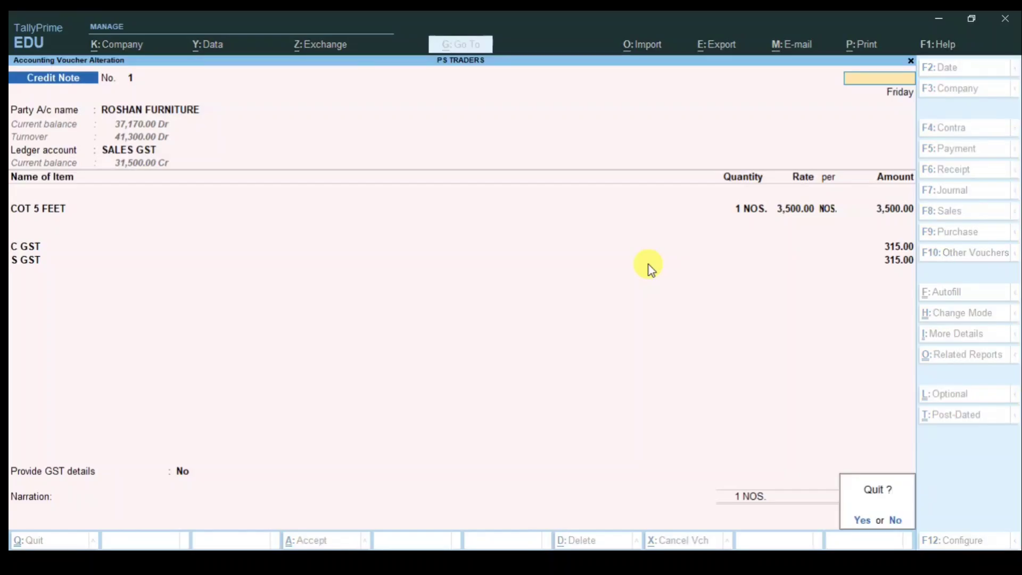
key(Return)
key(Escape)
key(Return)
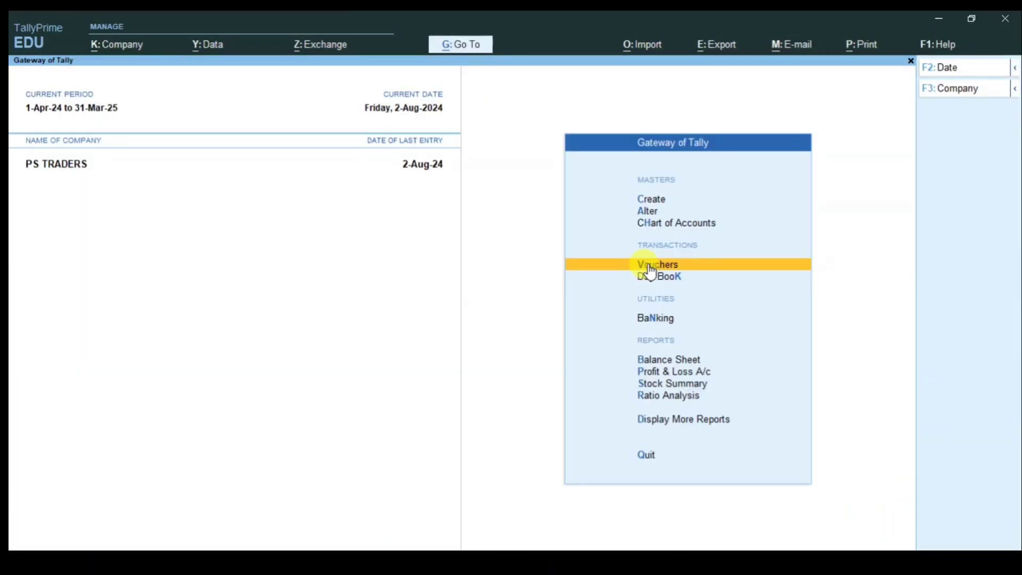
key(Escape)
key(Escape)
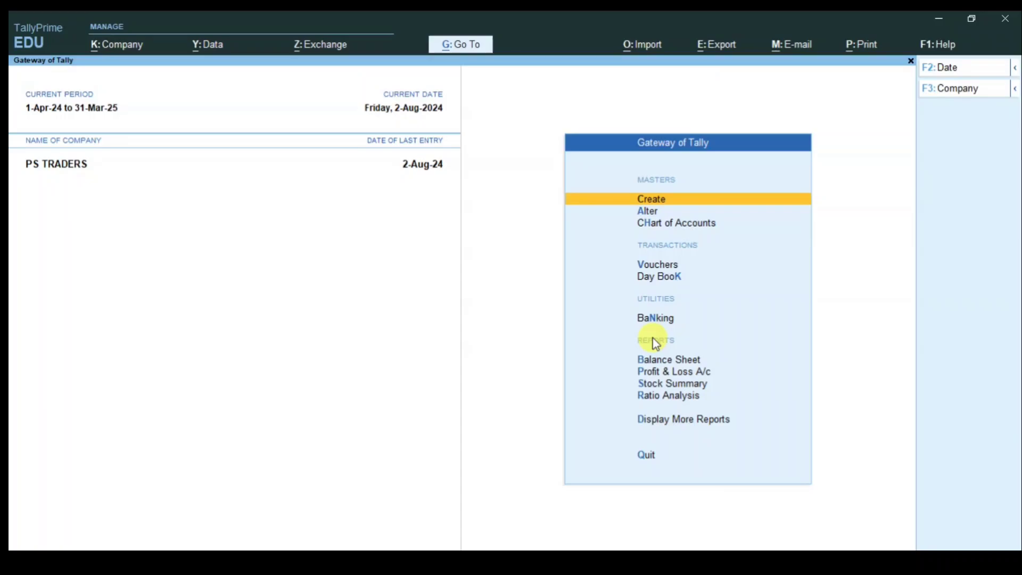
Examine ROSHAN FURNITURE's ledger vouchers, checking the two sales entries, the credit note and the closing balance.
text(dalROSH)
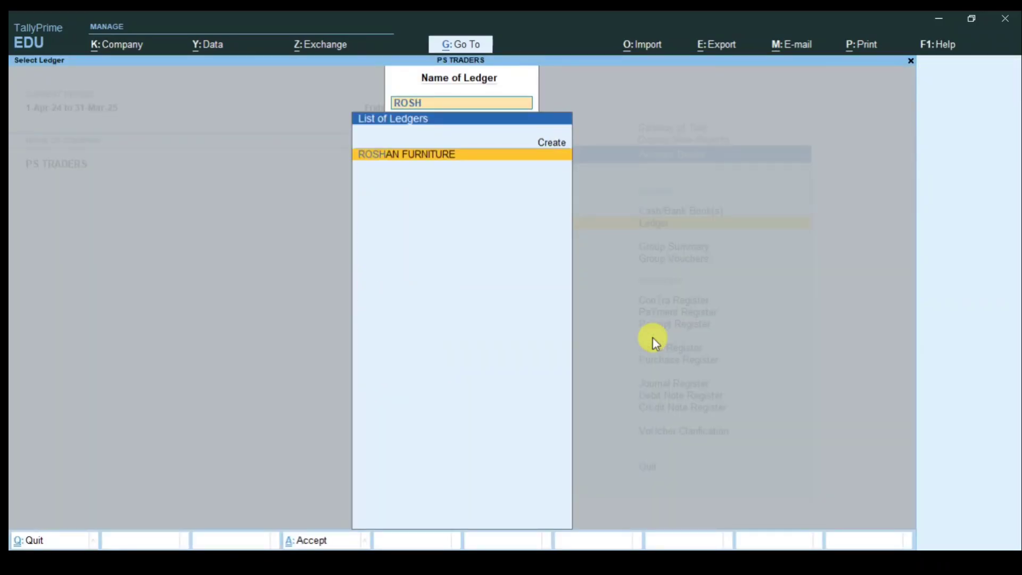
key(Return)
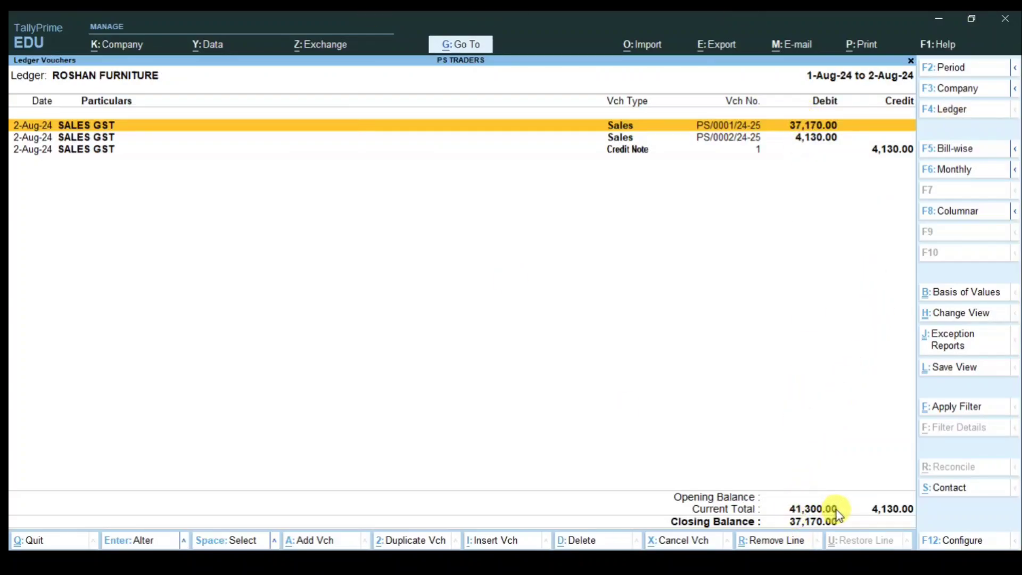
click(640, 154)
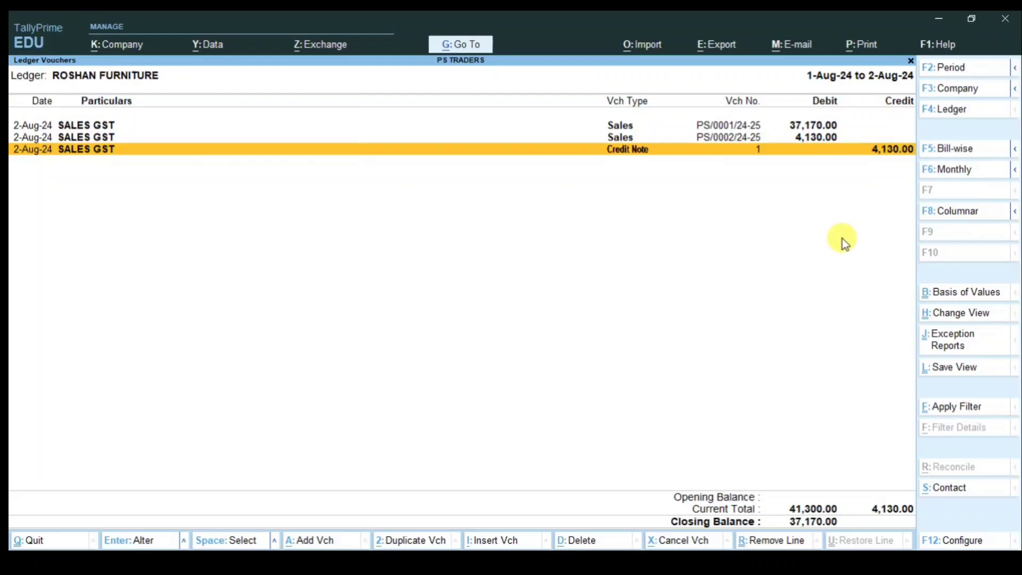
click(810, 139)
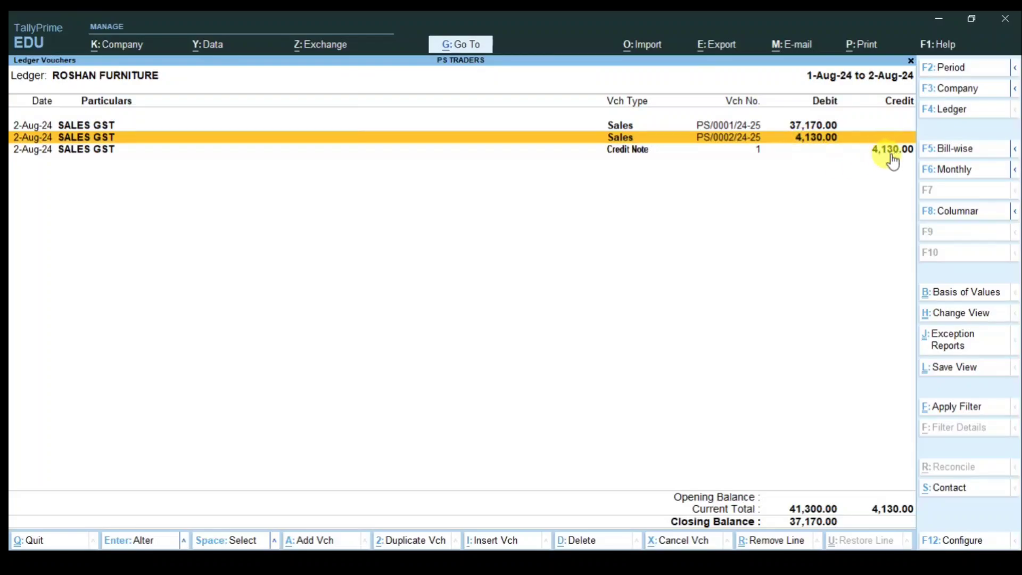
click(828, 127)
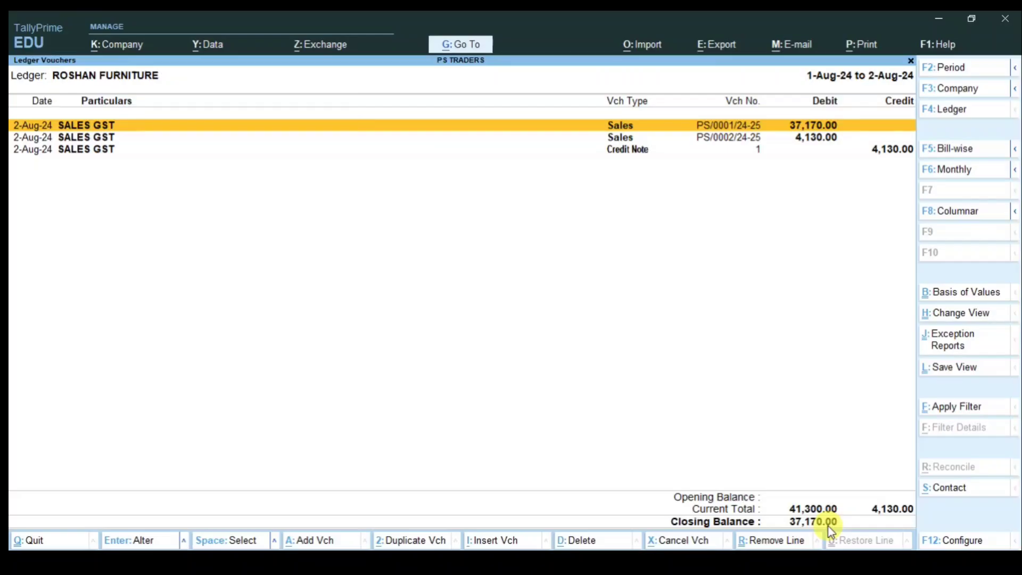
key(Escape)
key(Escape)
key(Escape)
key(Escape)
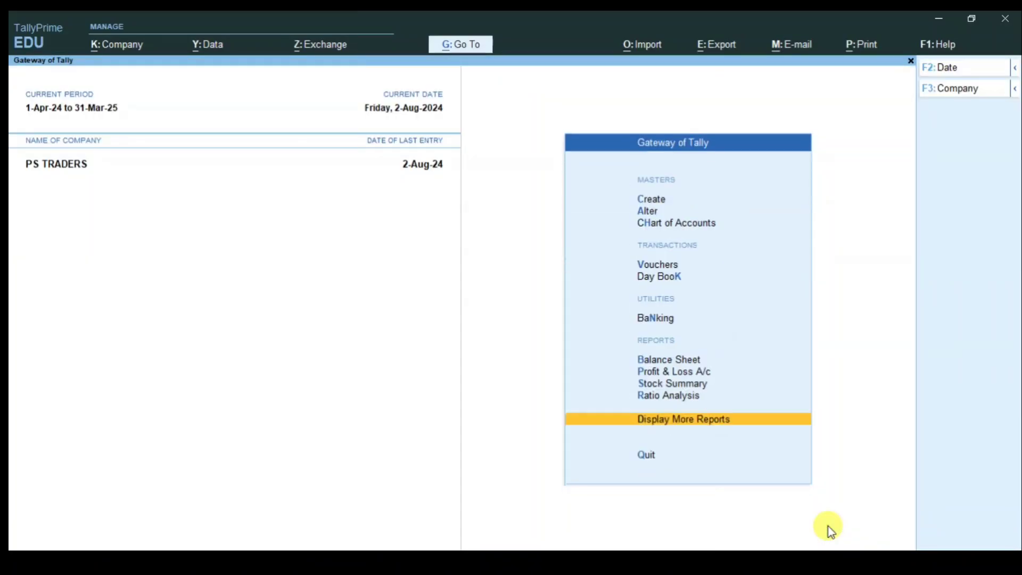
Open voucher entry from the Gateway of Tally and start a new Receipt voucher.
key(Up)
key(Up)
key(Up)
key(Up)
key(Up)
key(Up)
key(Up)
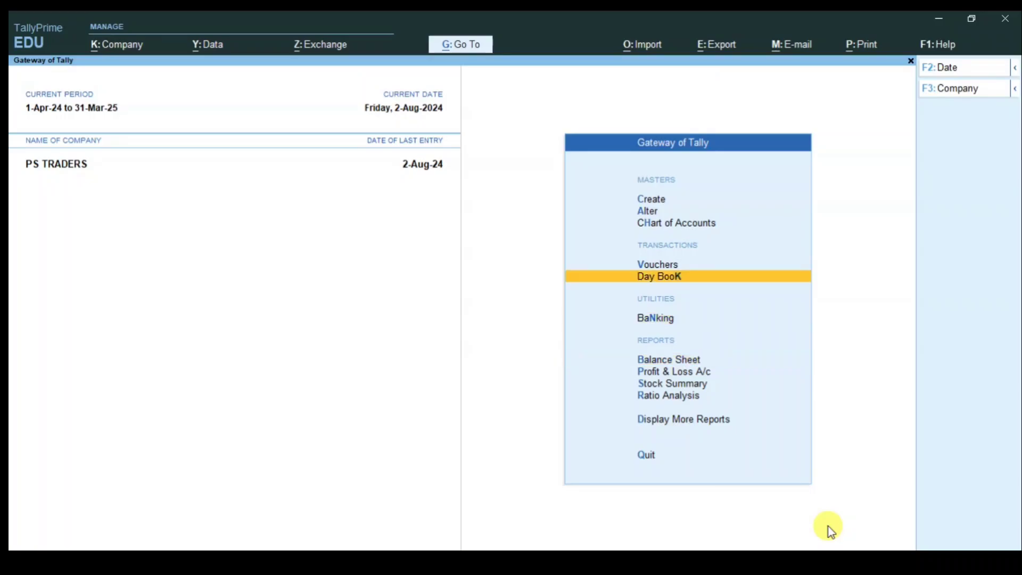
key(Return)
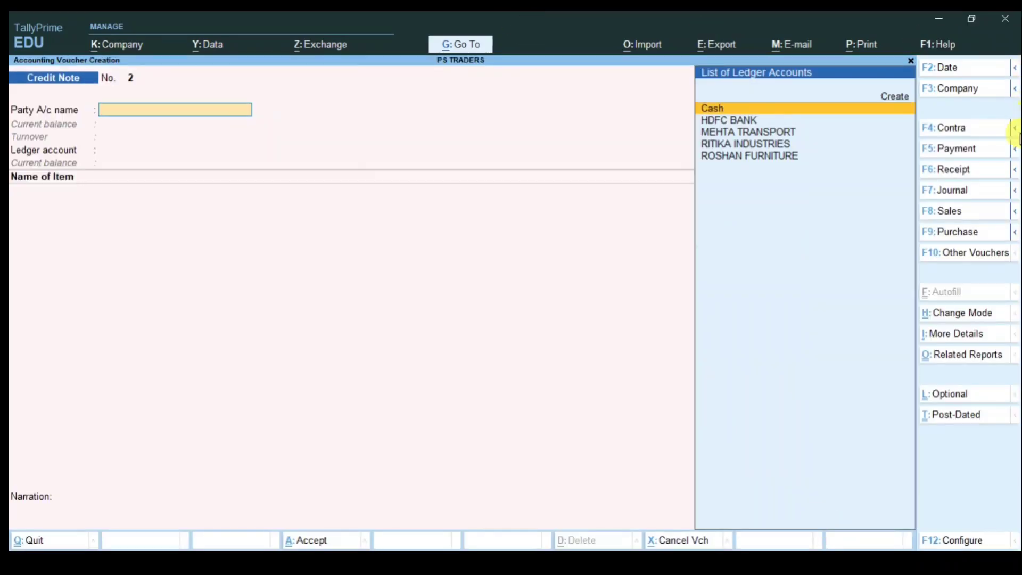
click(966, 171)
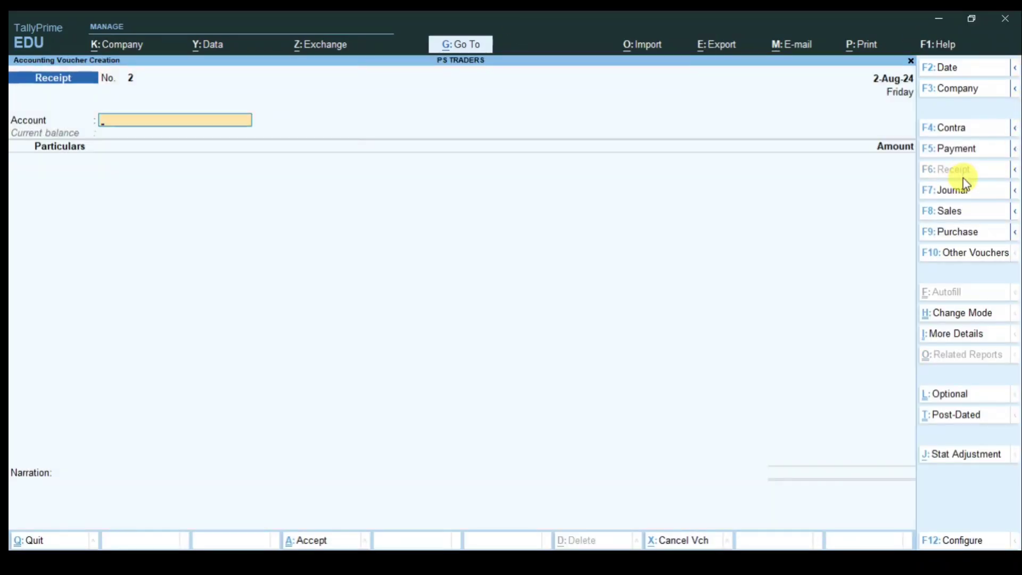
Fill in the Receipt voucher with HDFC BANK as the account and ROSHAN FURNITURE credited with 37,170.
text(HDFC)
key(Return)
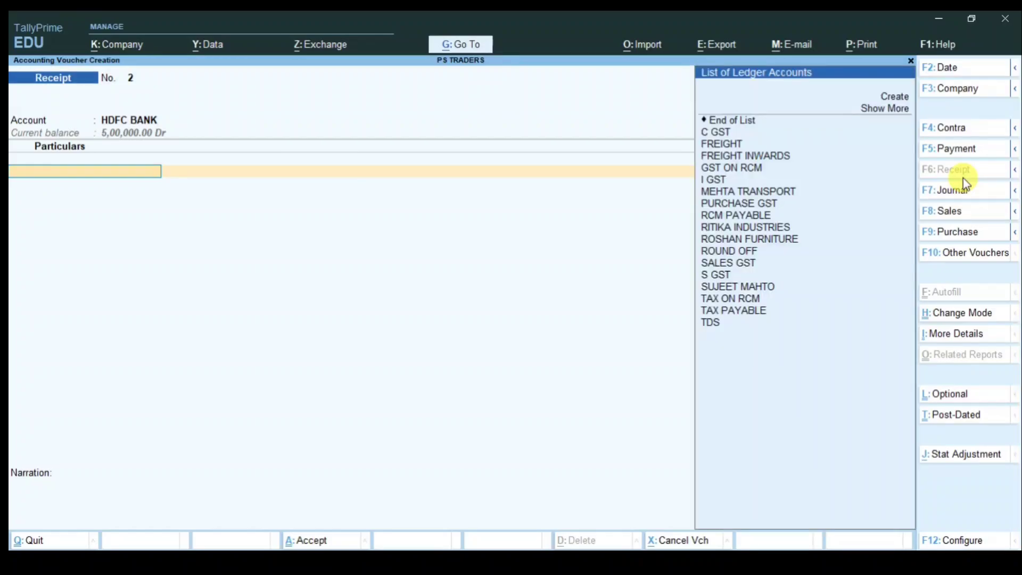
text(ROS)
key(Return)
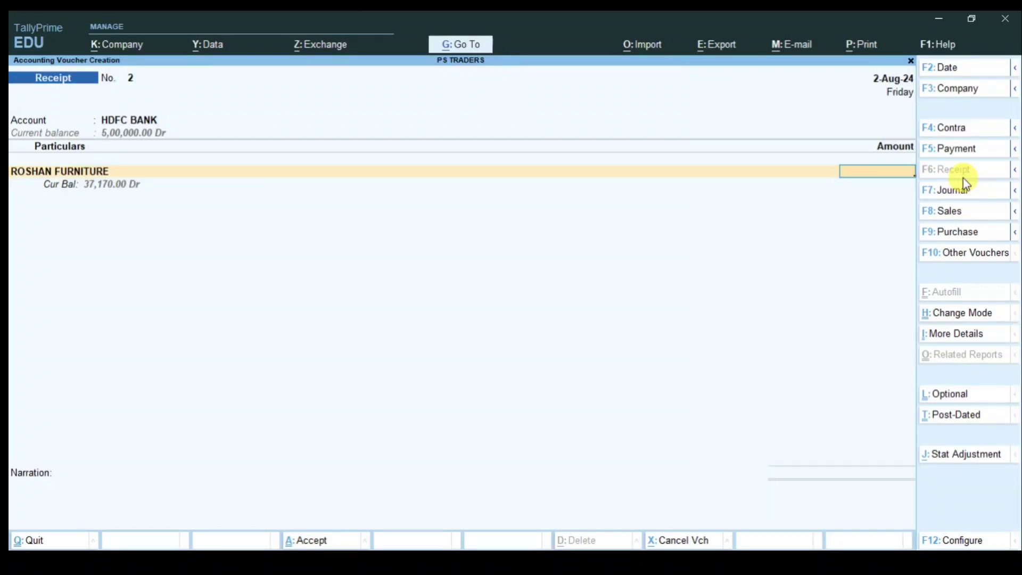
text(37,)
text(170)
key(Return)
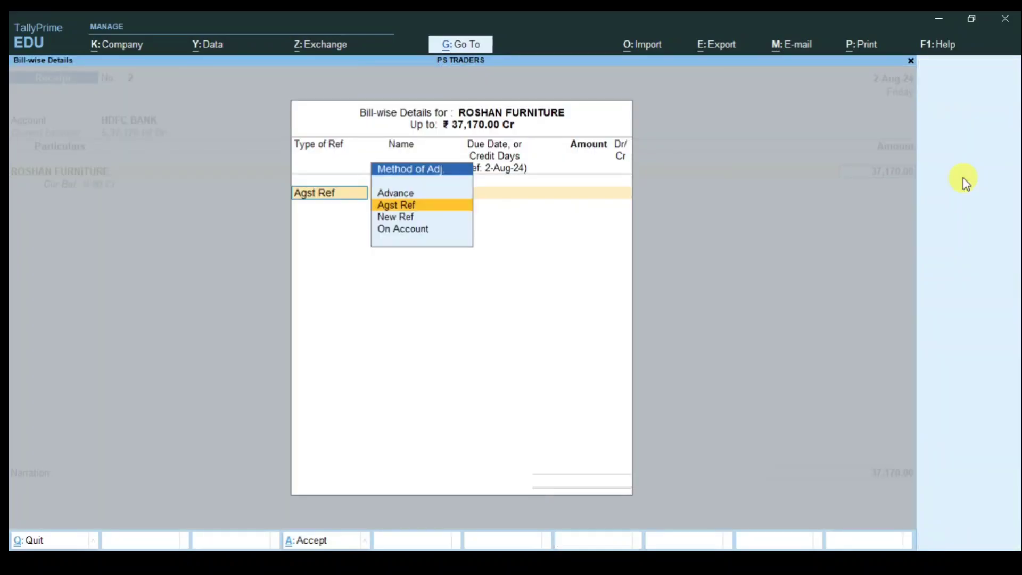
Allocate the full 37,170.00 as Agst Ref to ROSHAN FURNITURE's pending bill and save the receipt without a narration.
key(Return)
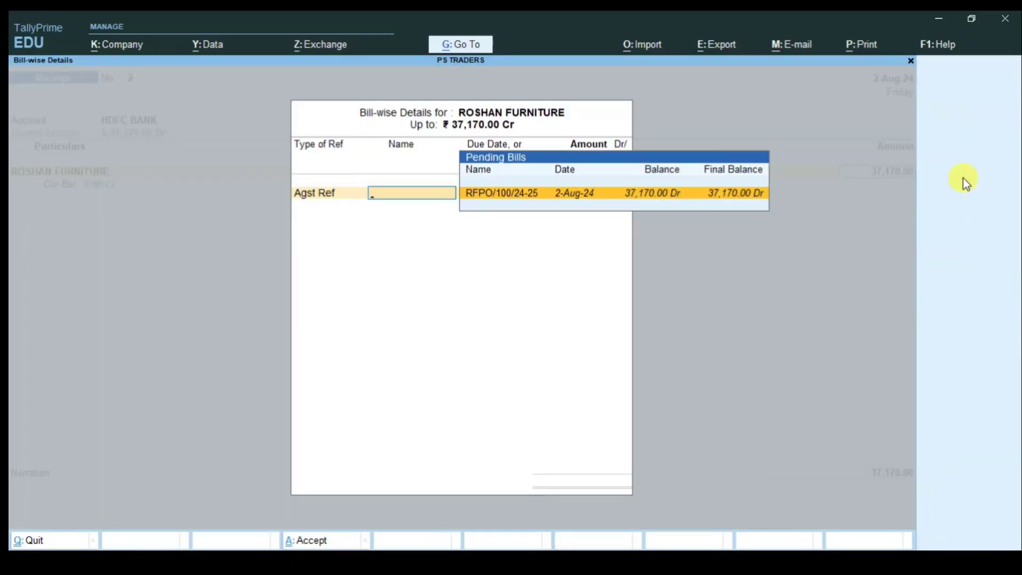
key(Return)
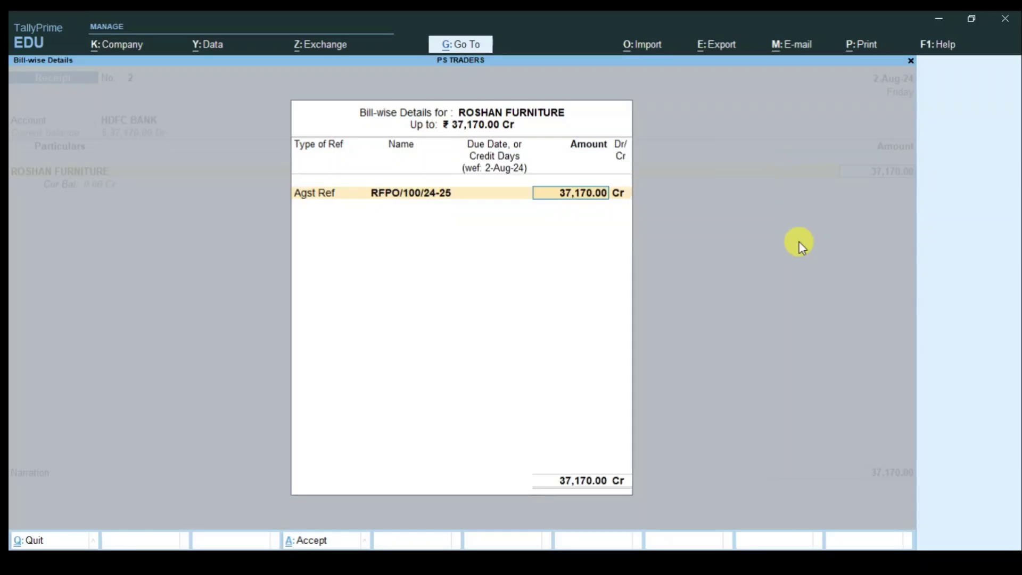
key(Return)
key(Return)
key(Return)
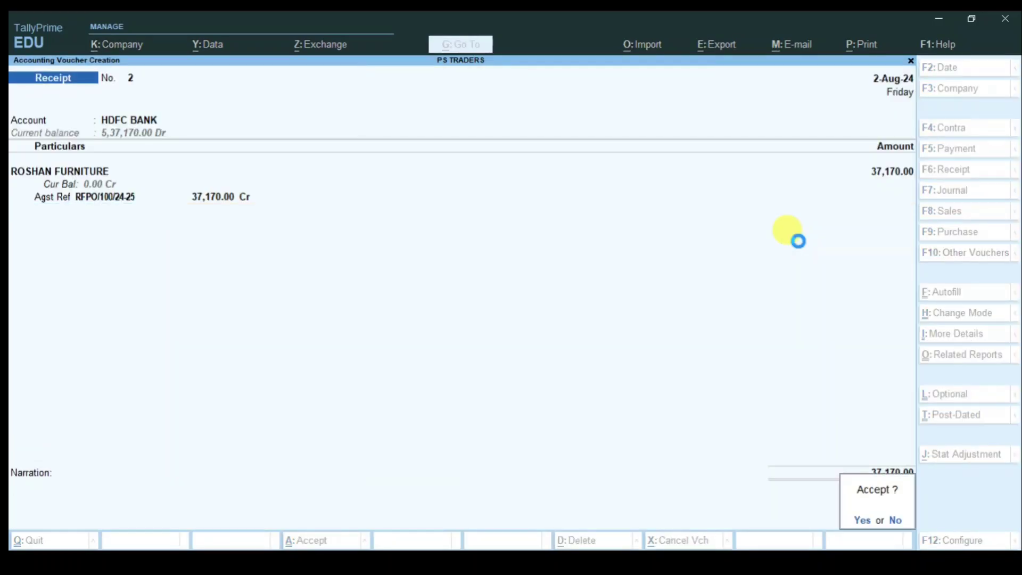
key(Return)
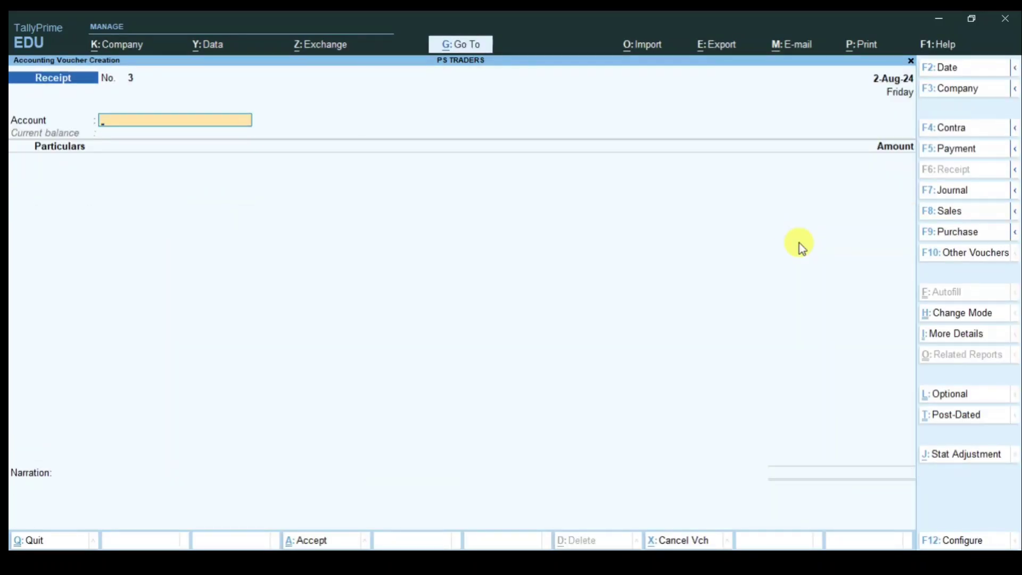
Leave voucher entry and display ROSHAN FURNITURE's ledger vouchers to check the receipt and closing balance.
key(Escape)
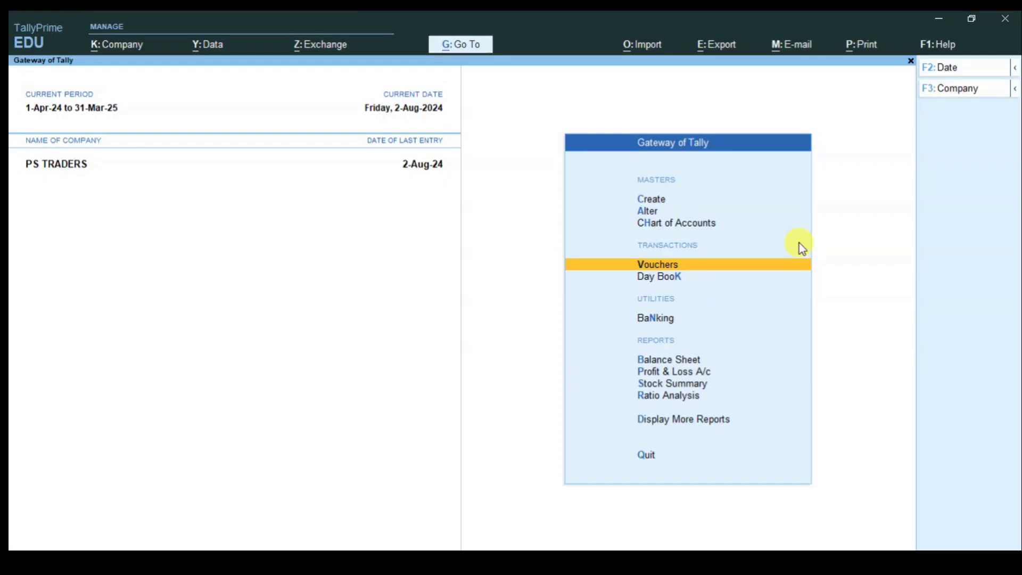
text(dalROSH)
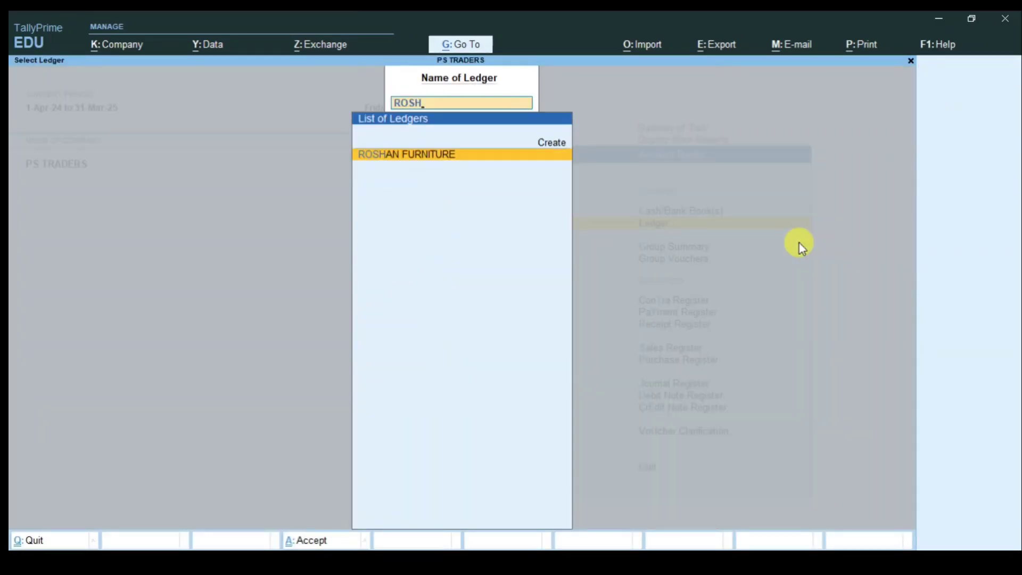
key(Return)
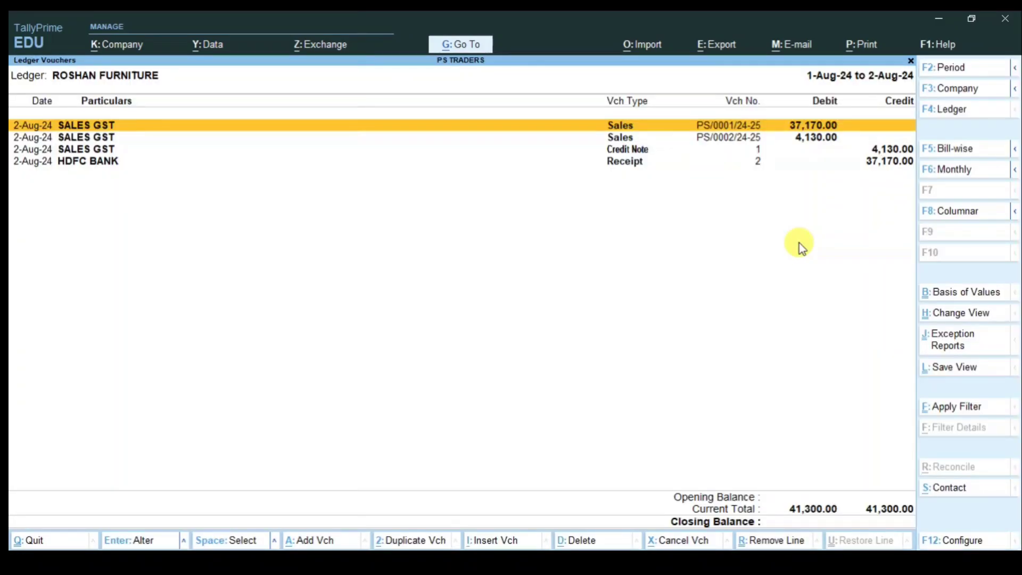